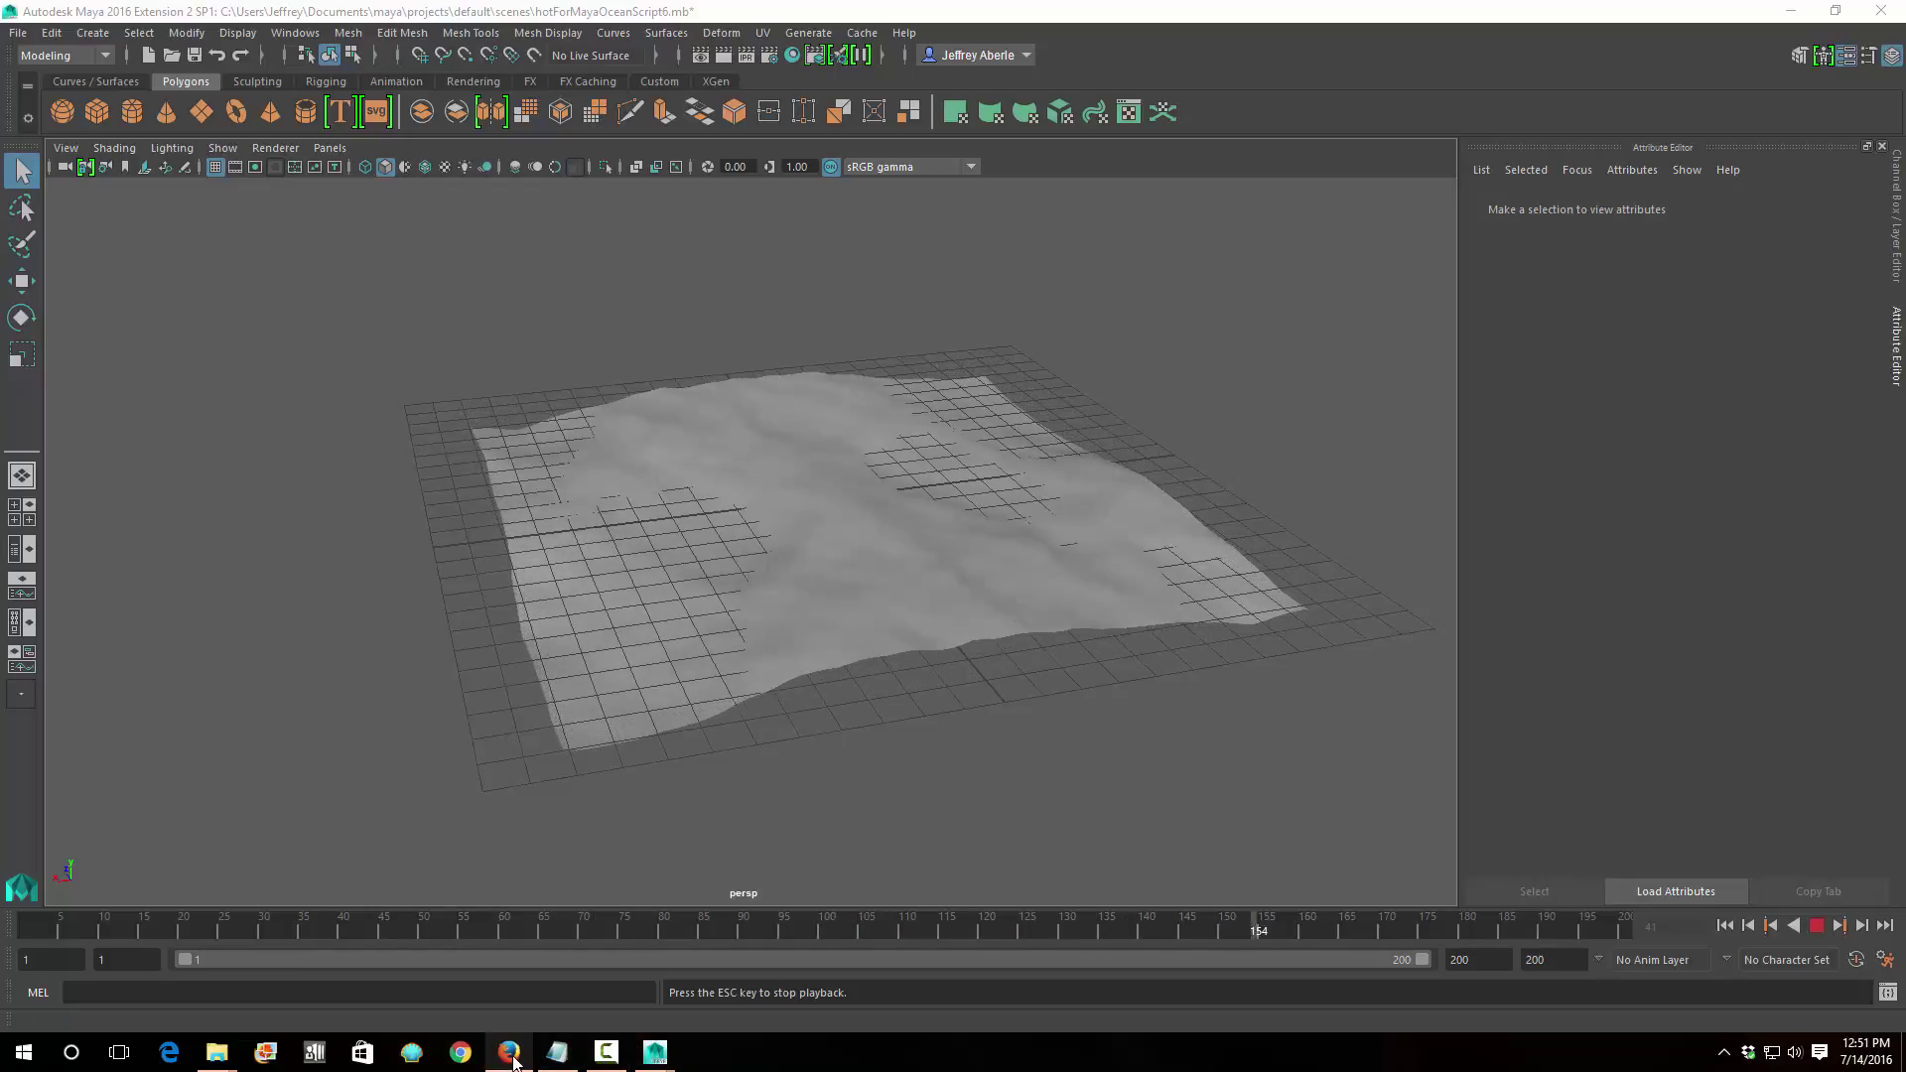
Switch to Firefox with the HOT for Maya page and close the bookmarks sidebar.
{"action": "mouse_move", "coordinate": [514, 1058]}
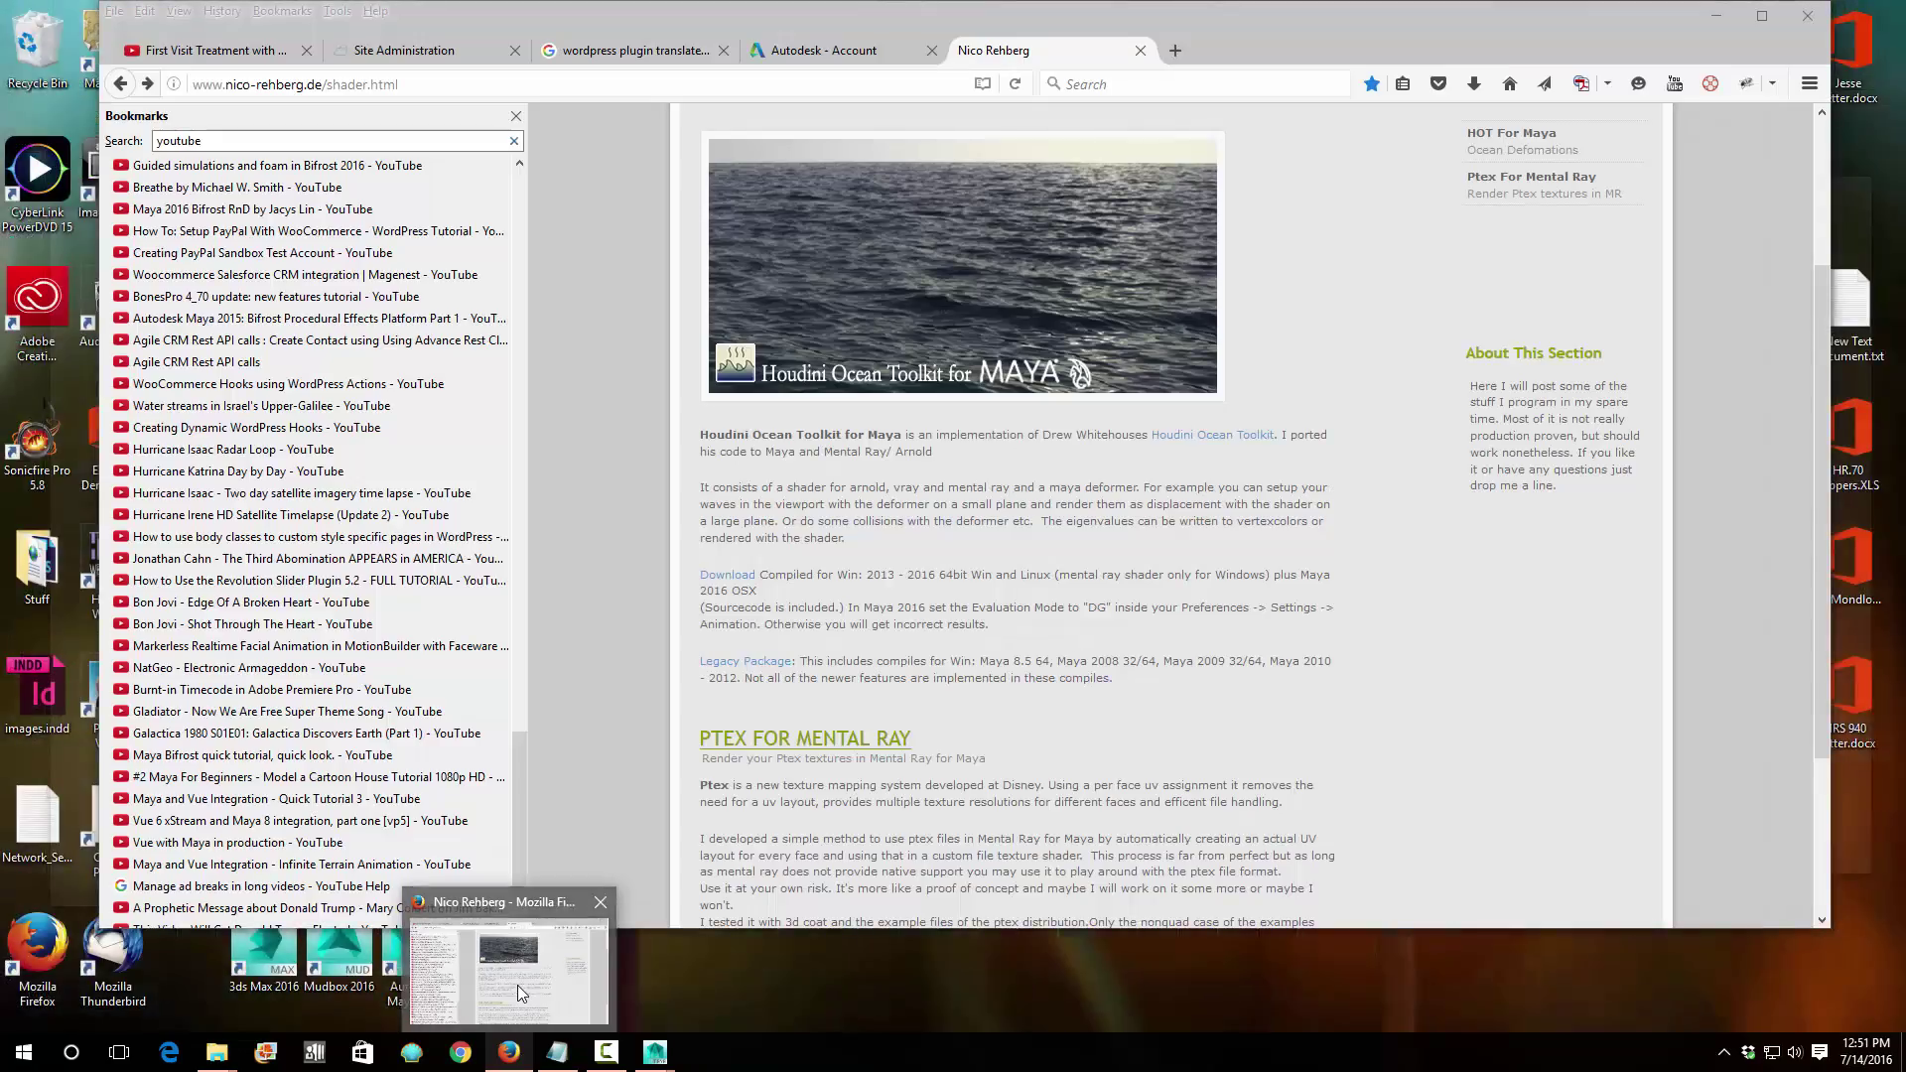
{"action": "left_click", "coordinate": [516, 985]}
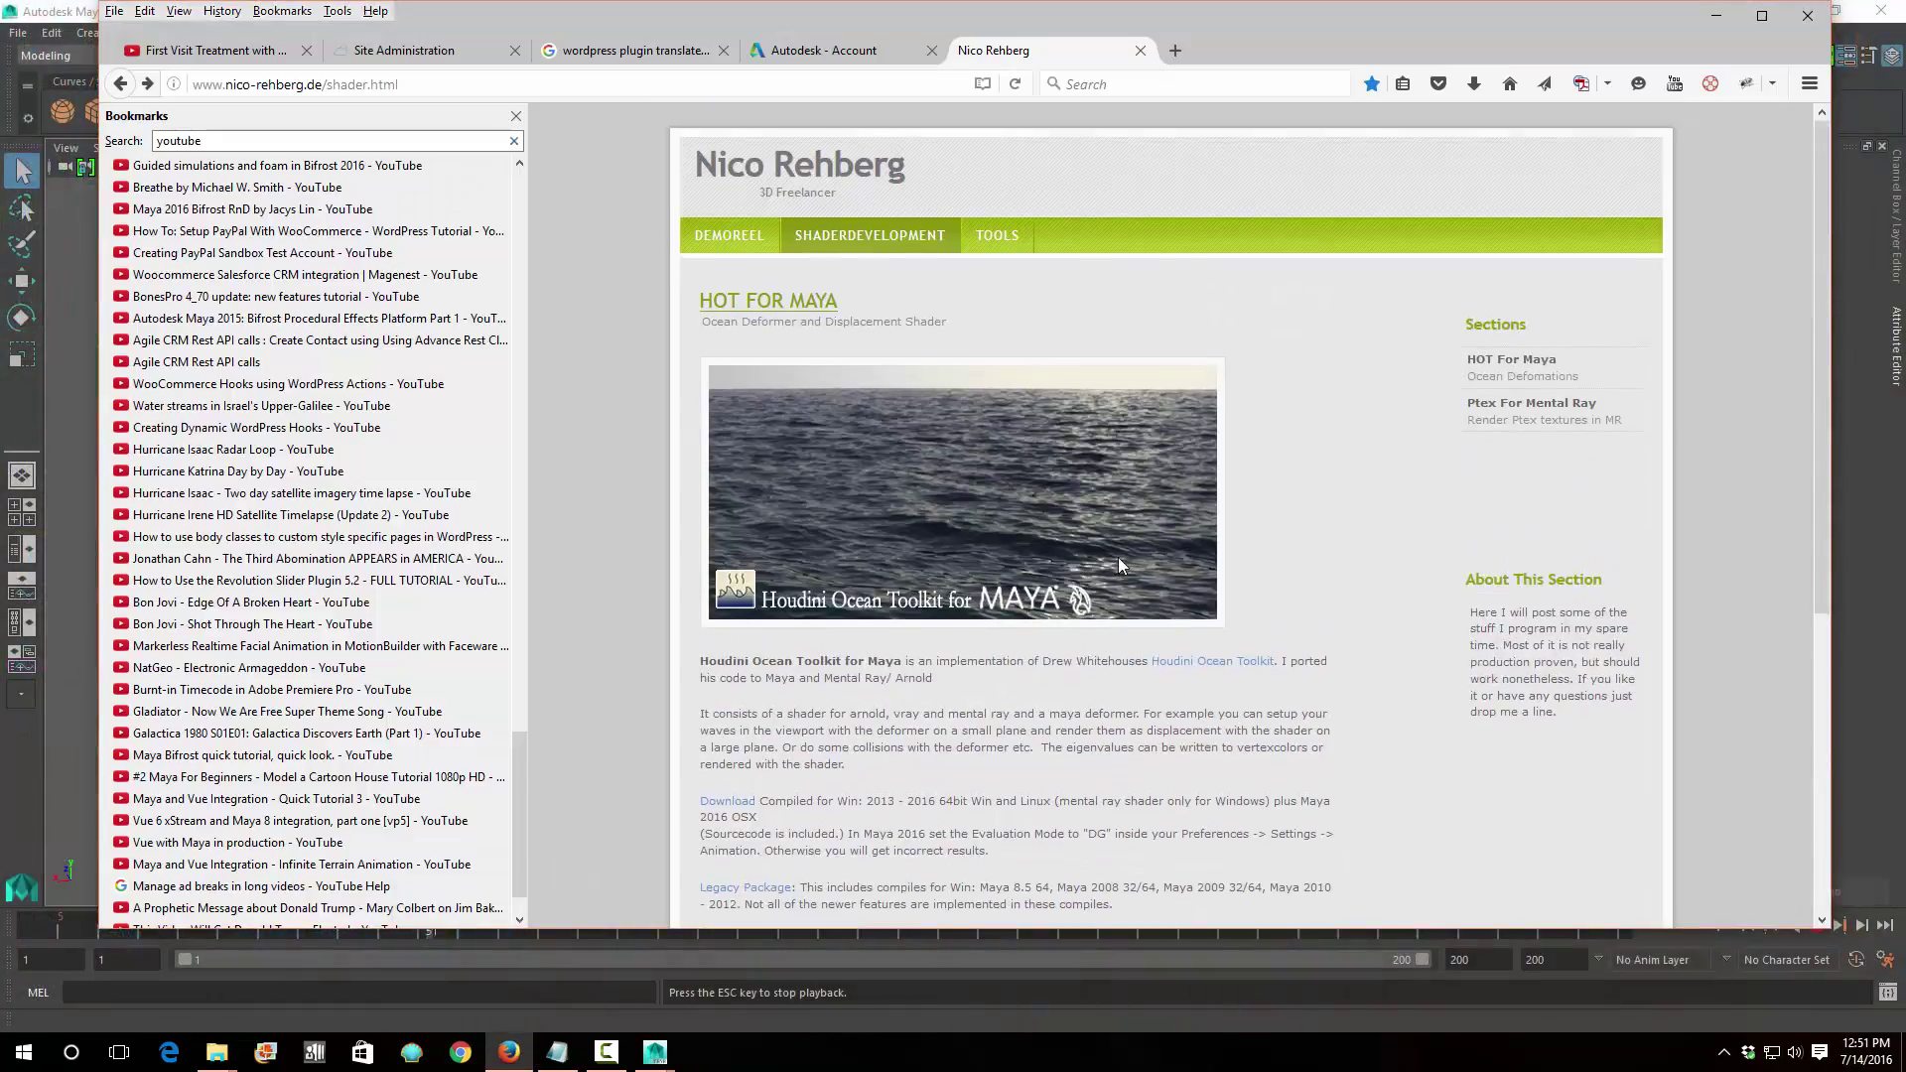
{"action": "left_click", "coordinate": [515, 115]}
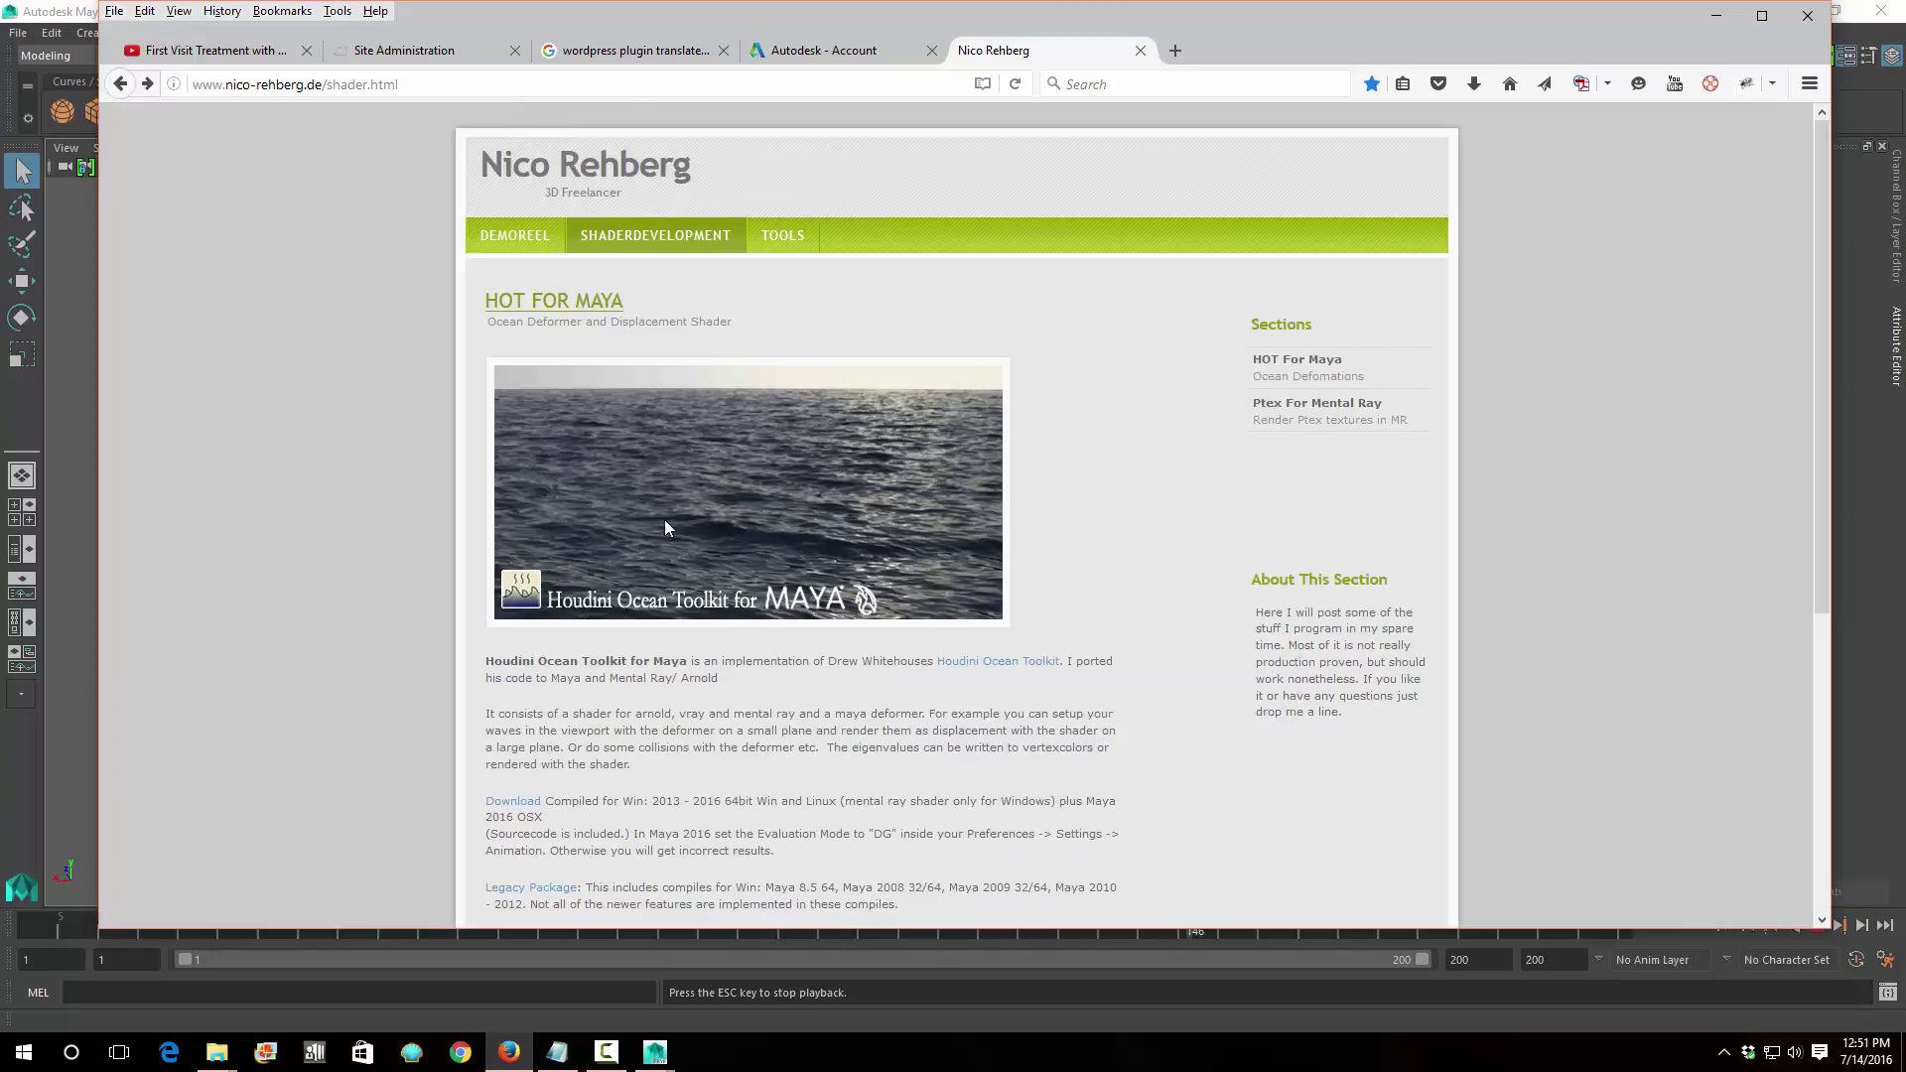
Search the web for "ocean toolkit maya" and open the HOT For Maya result.
{"action": "left_click", "coordinate": [1168, 86]}
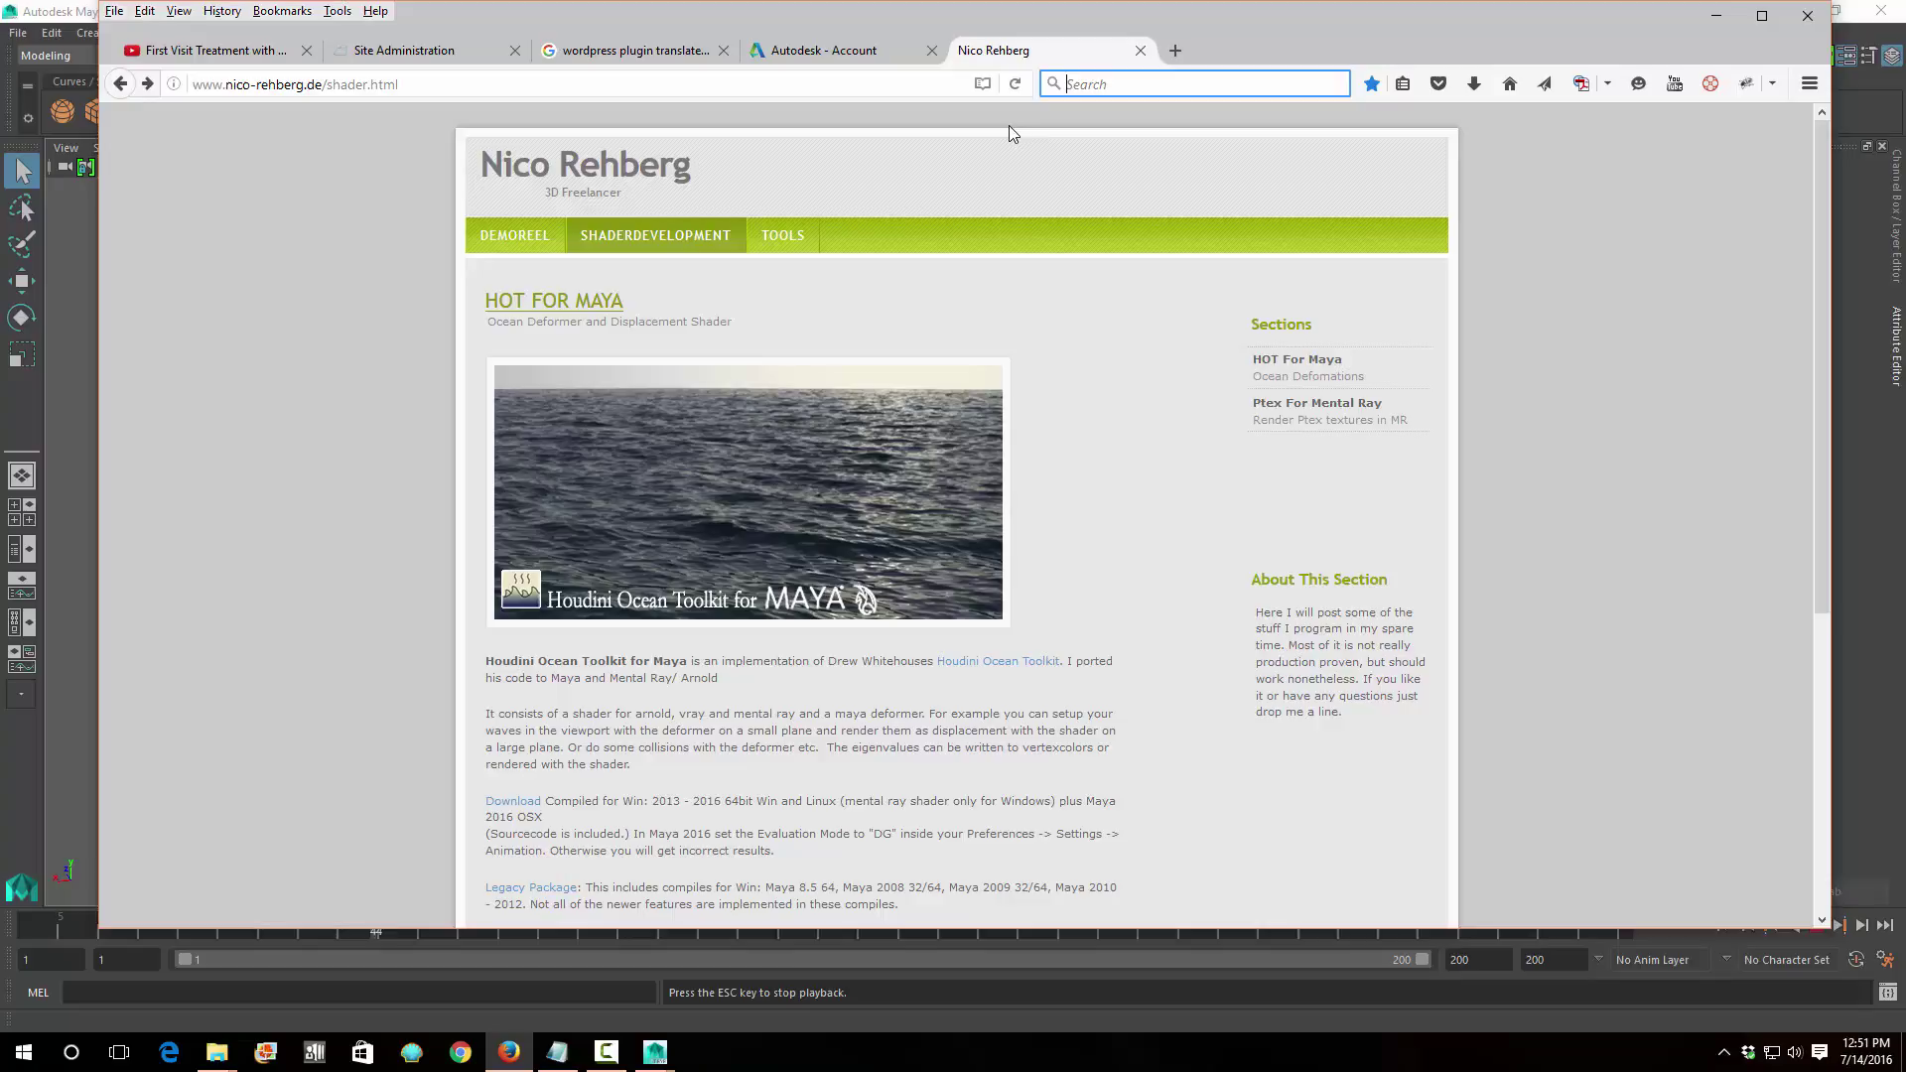
{"action": "type", "text": "oc"}
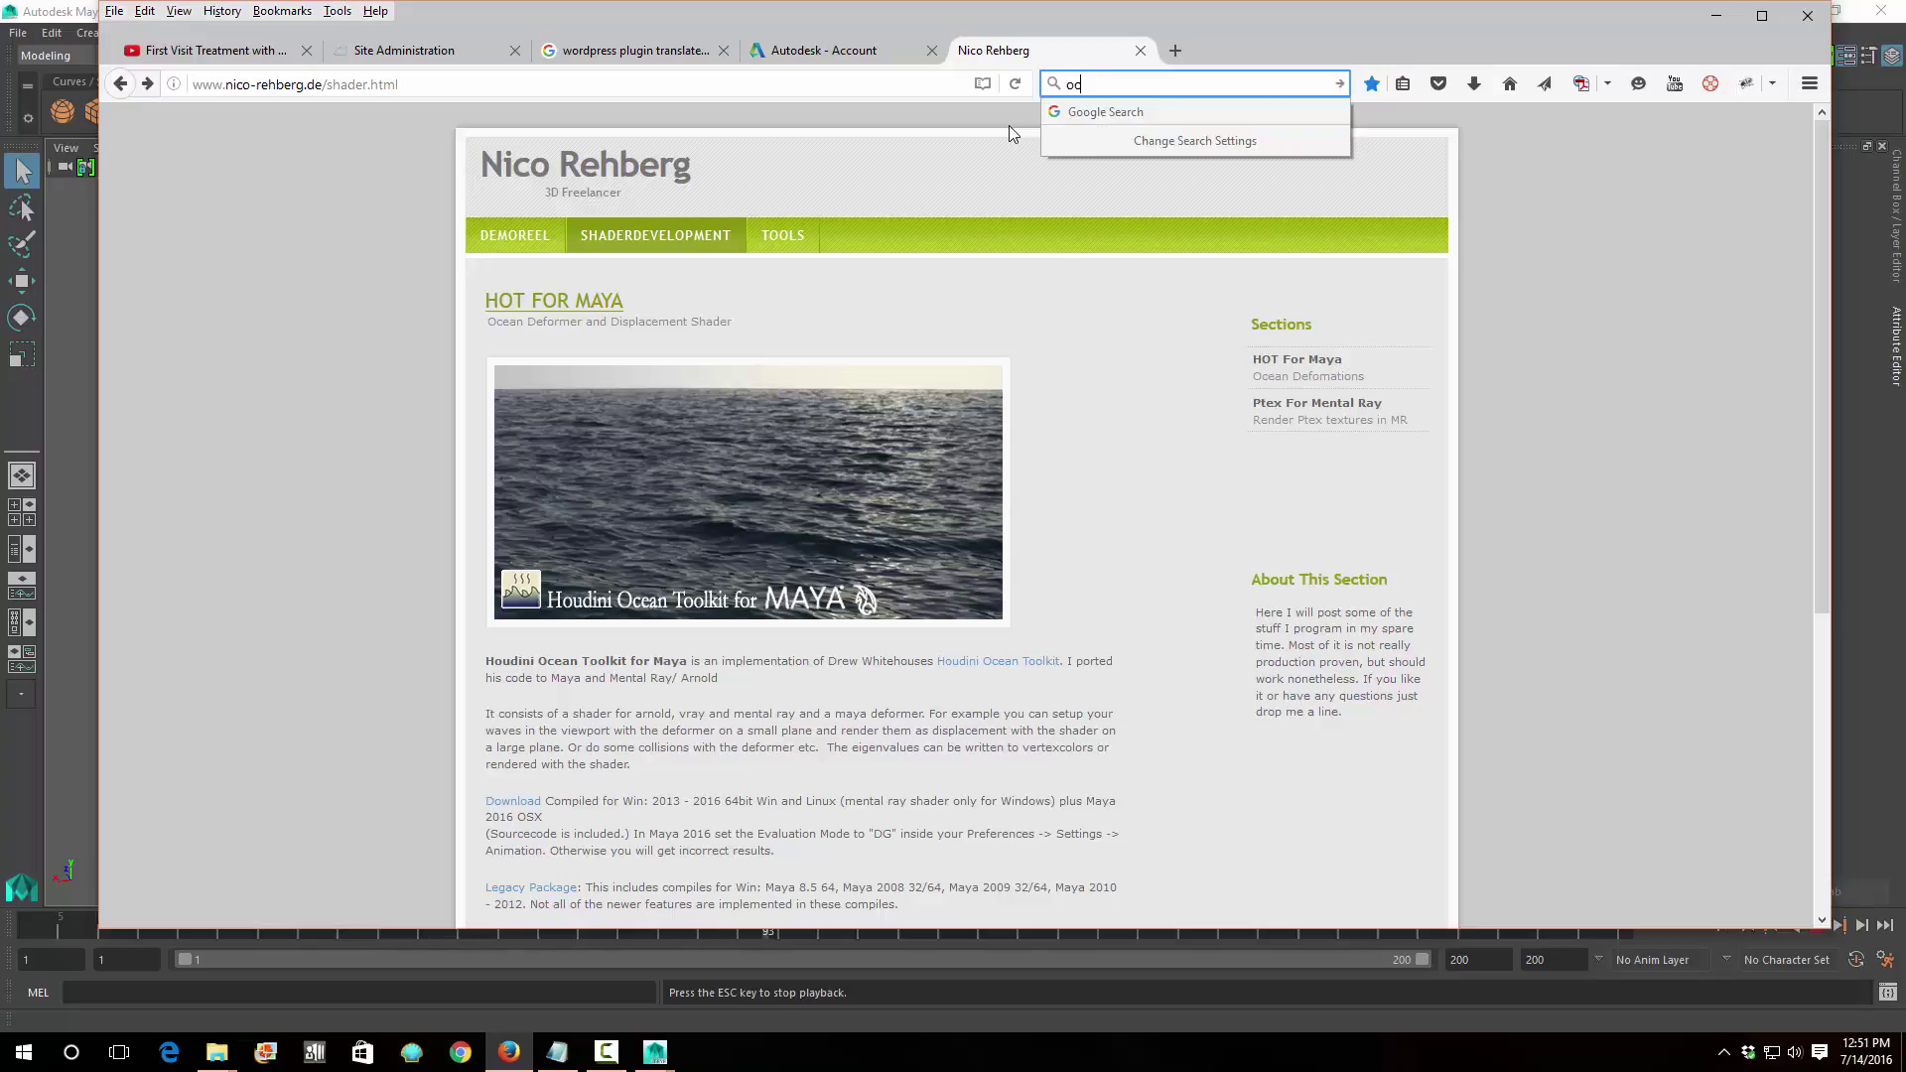
{"action": "type", "text": "ean toolk"}
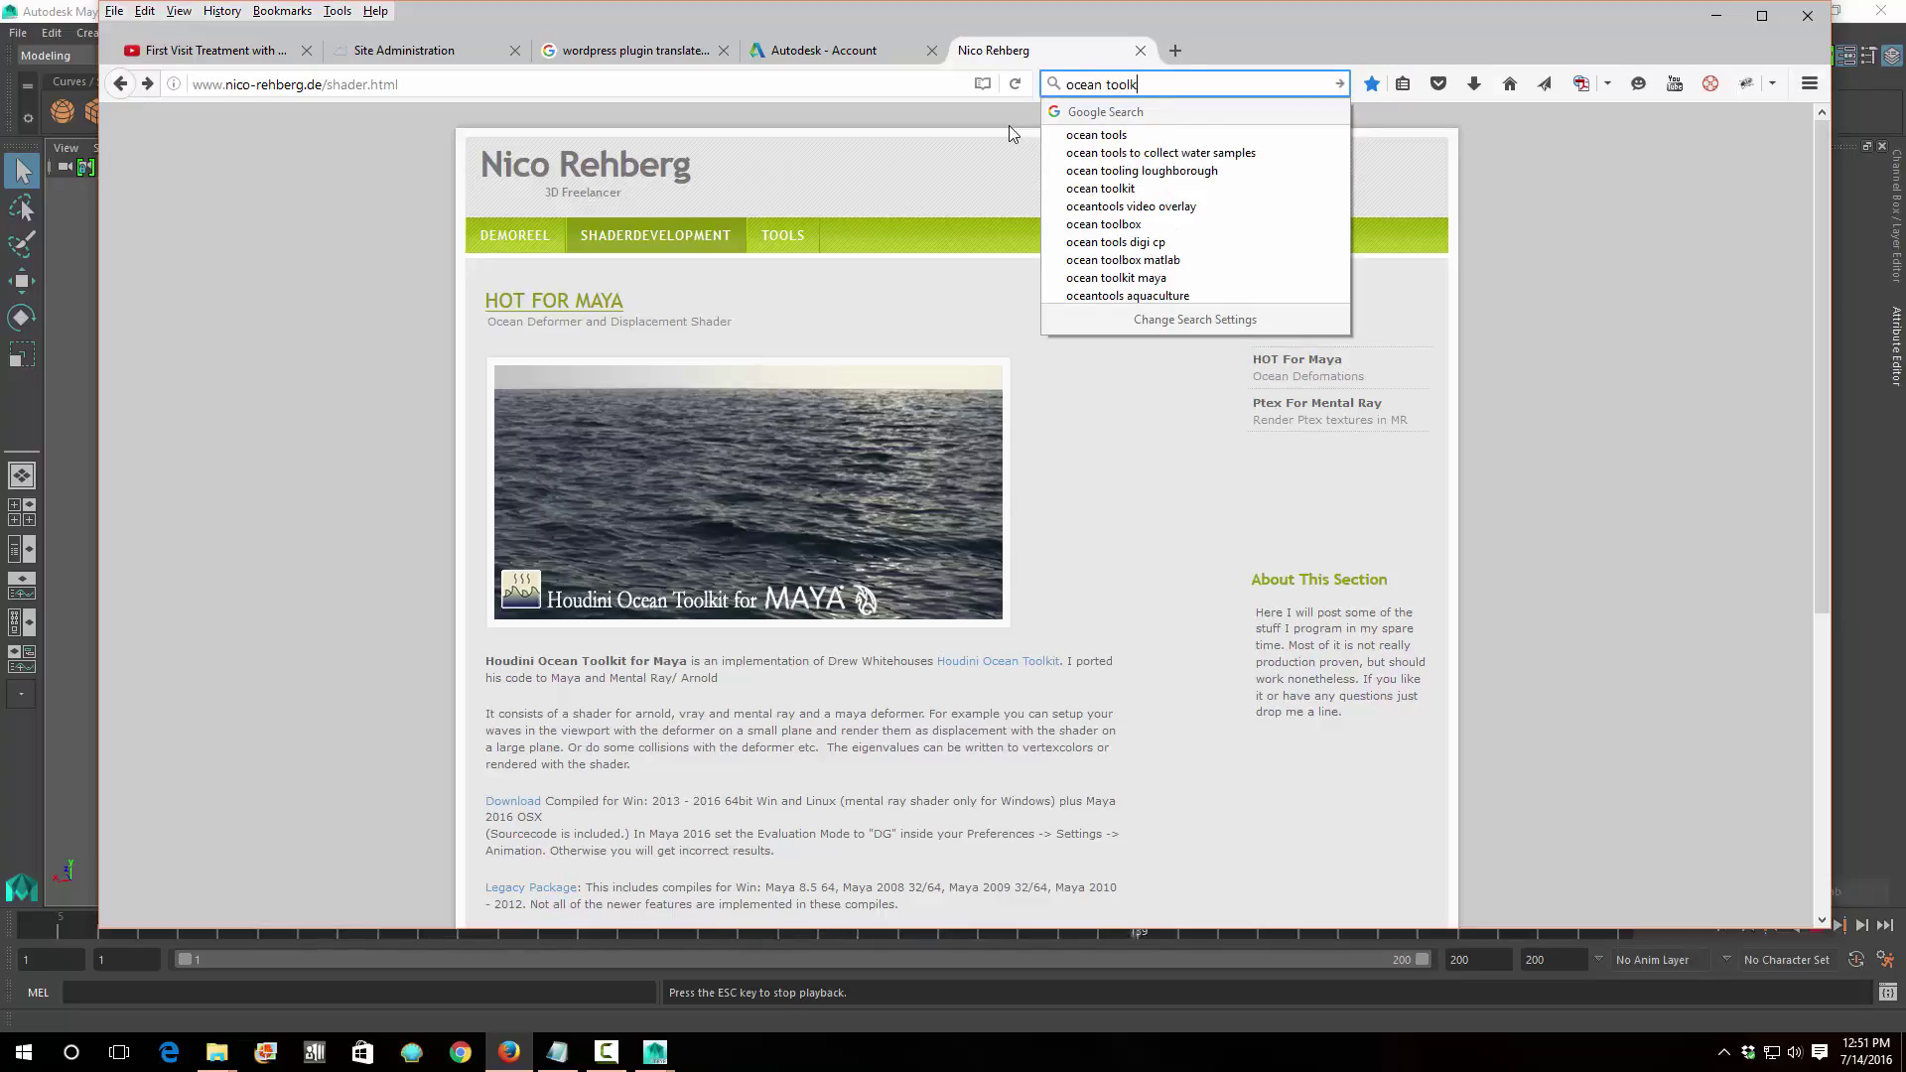
{"action": "type", "text": "it maya"}
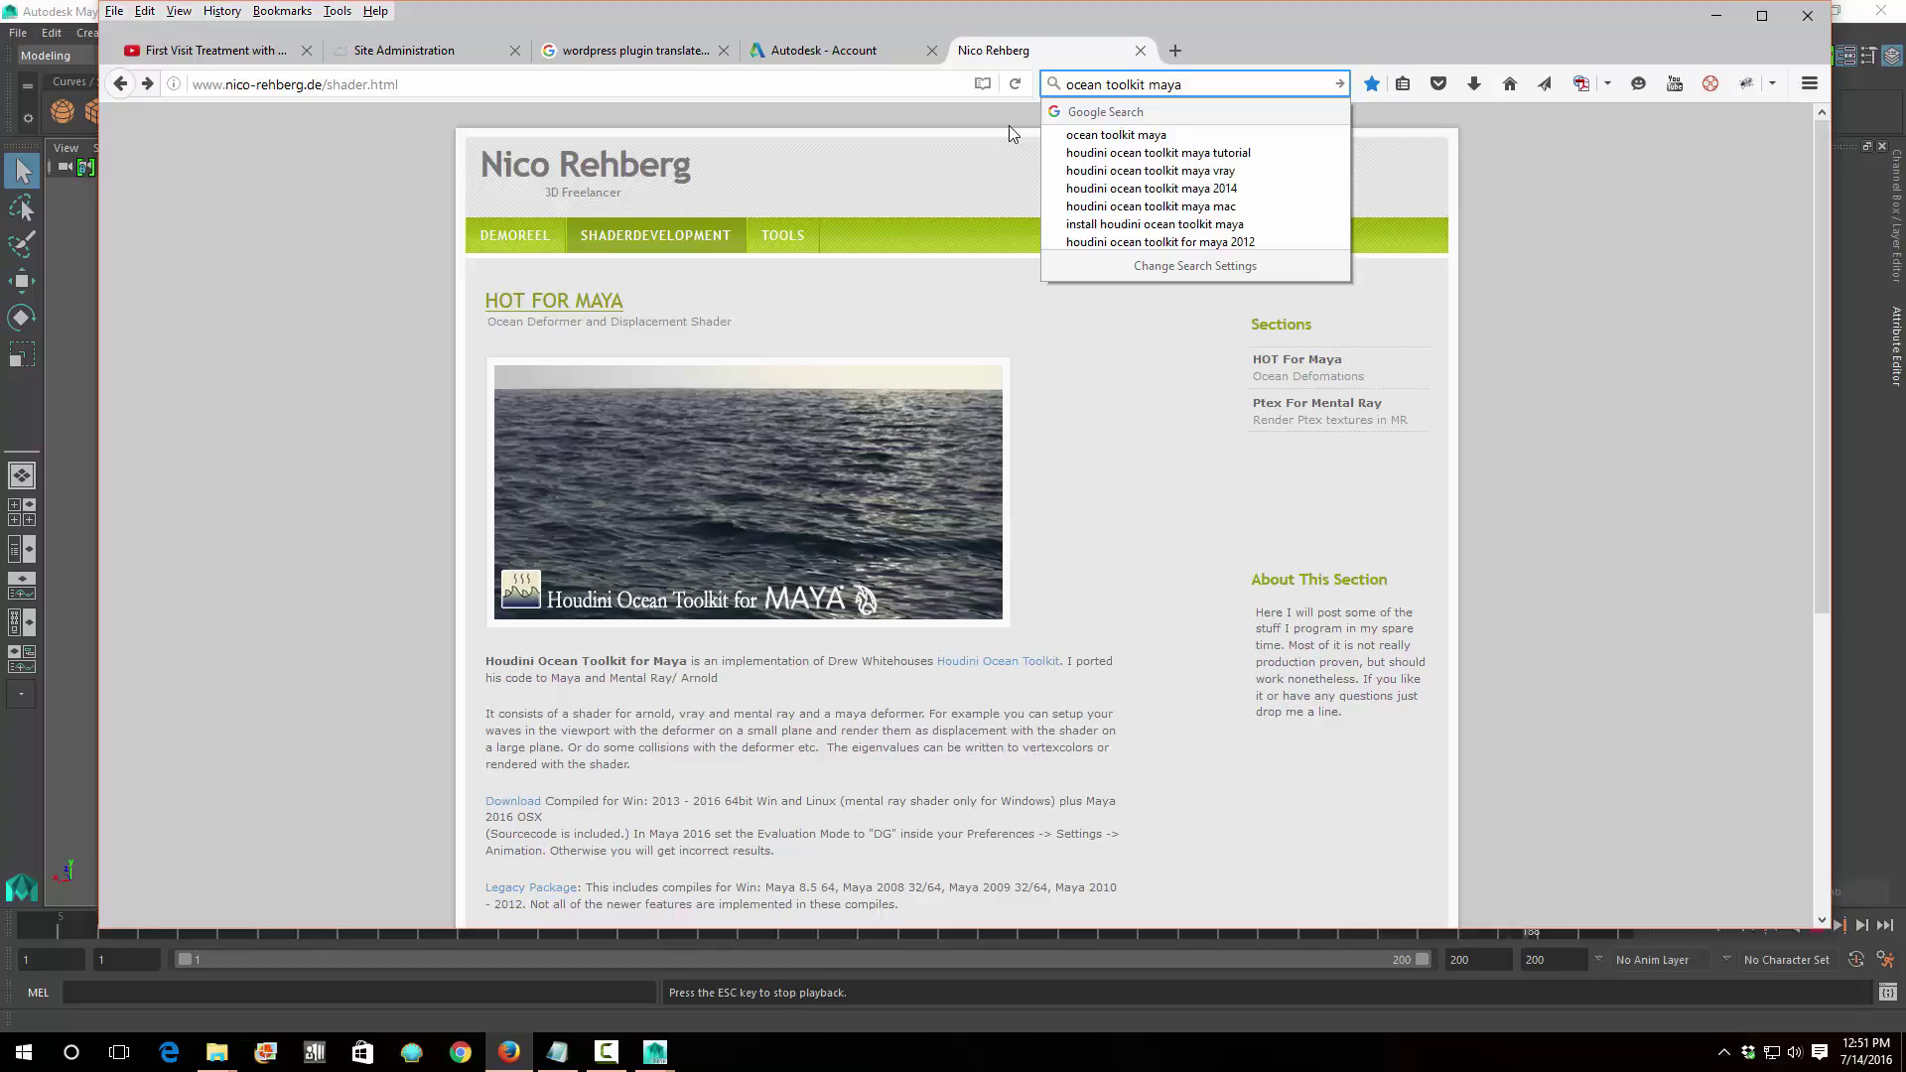
{"action": "key", "text": "Return"}
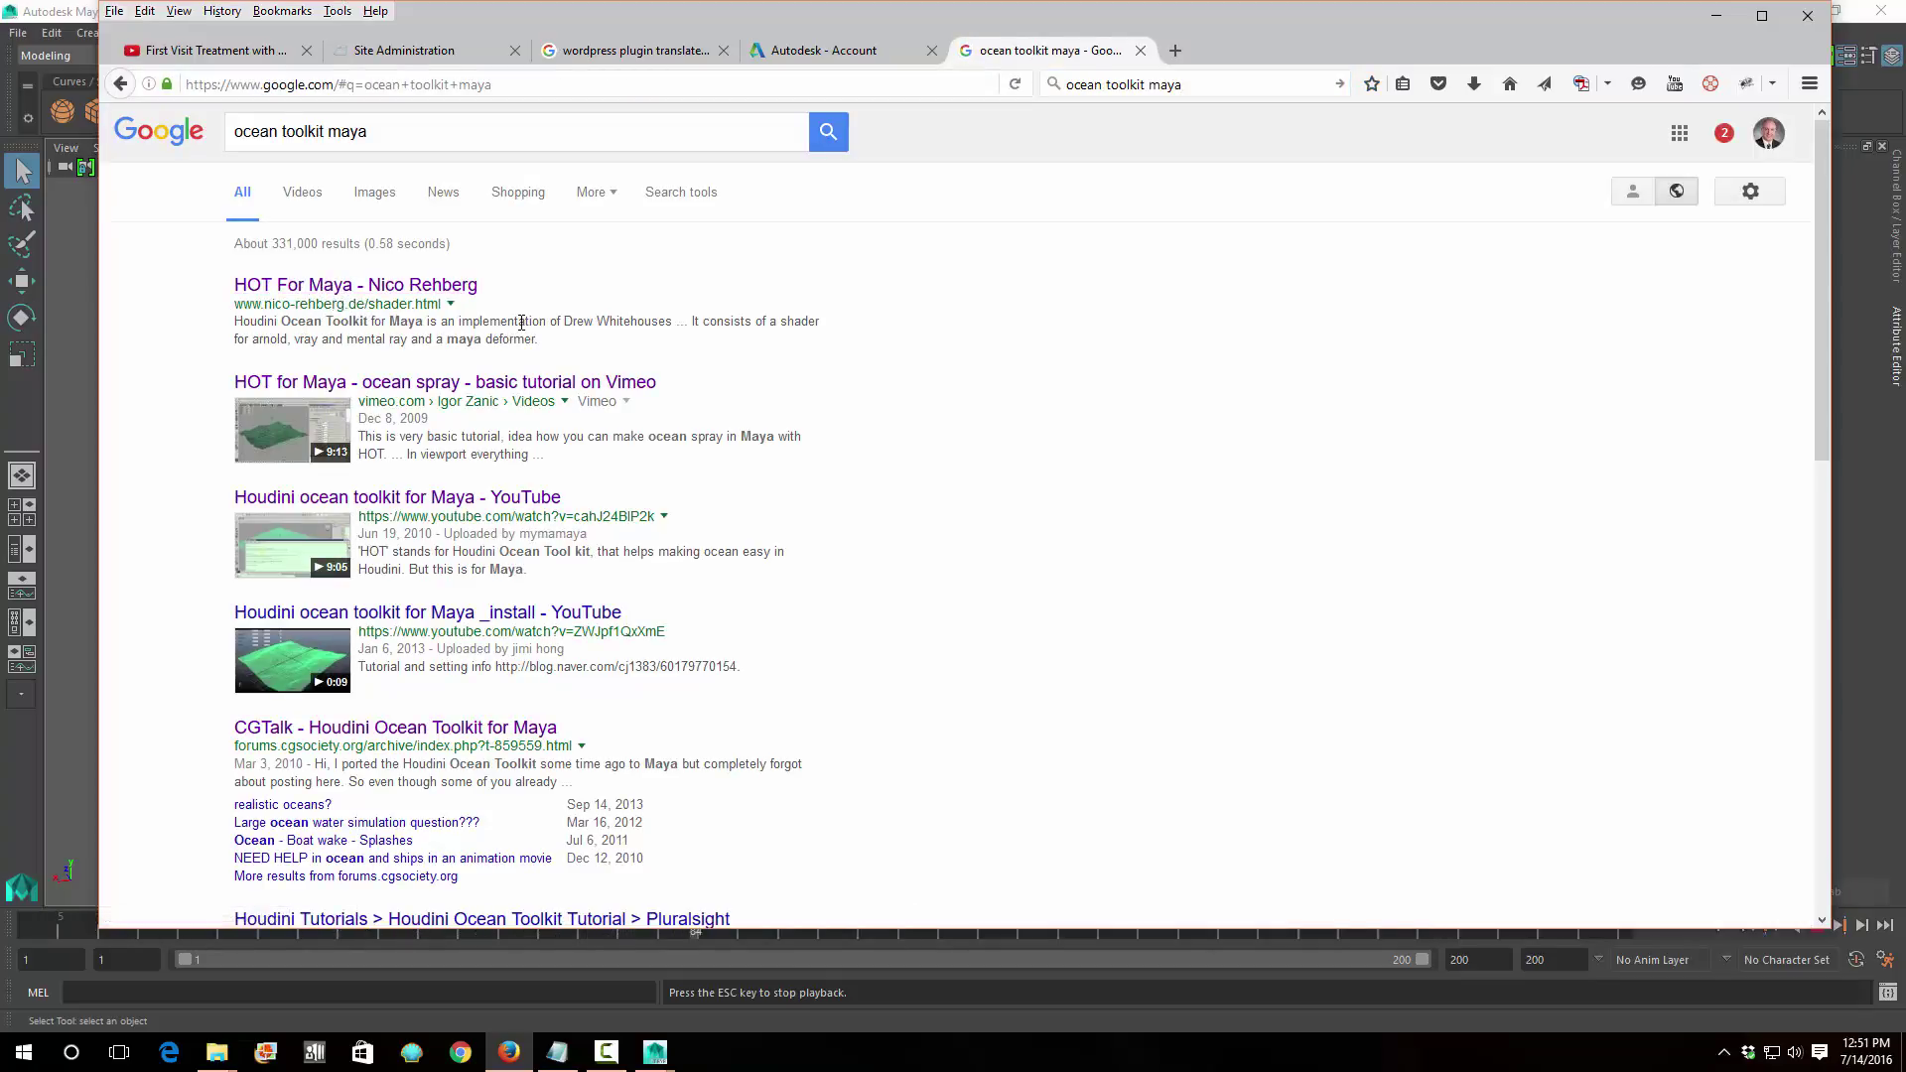
{"action": "left_click", "coordinate": [404, 288]}
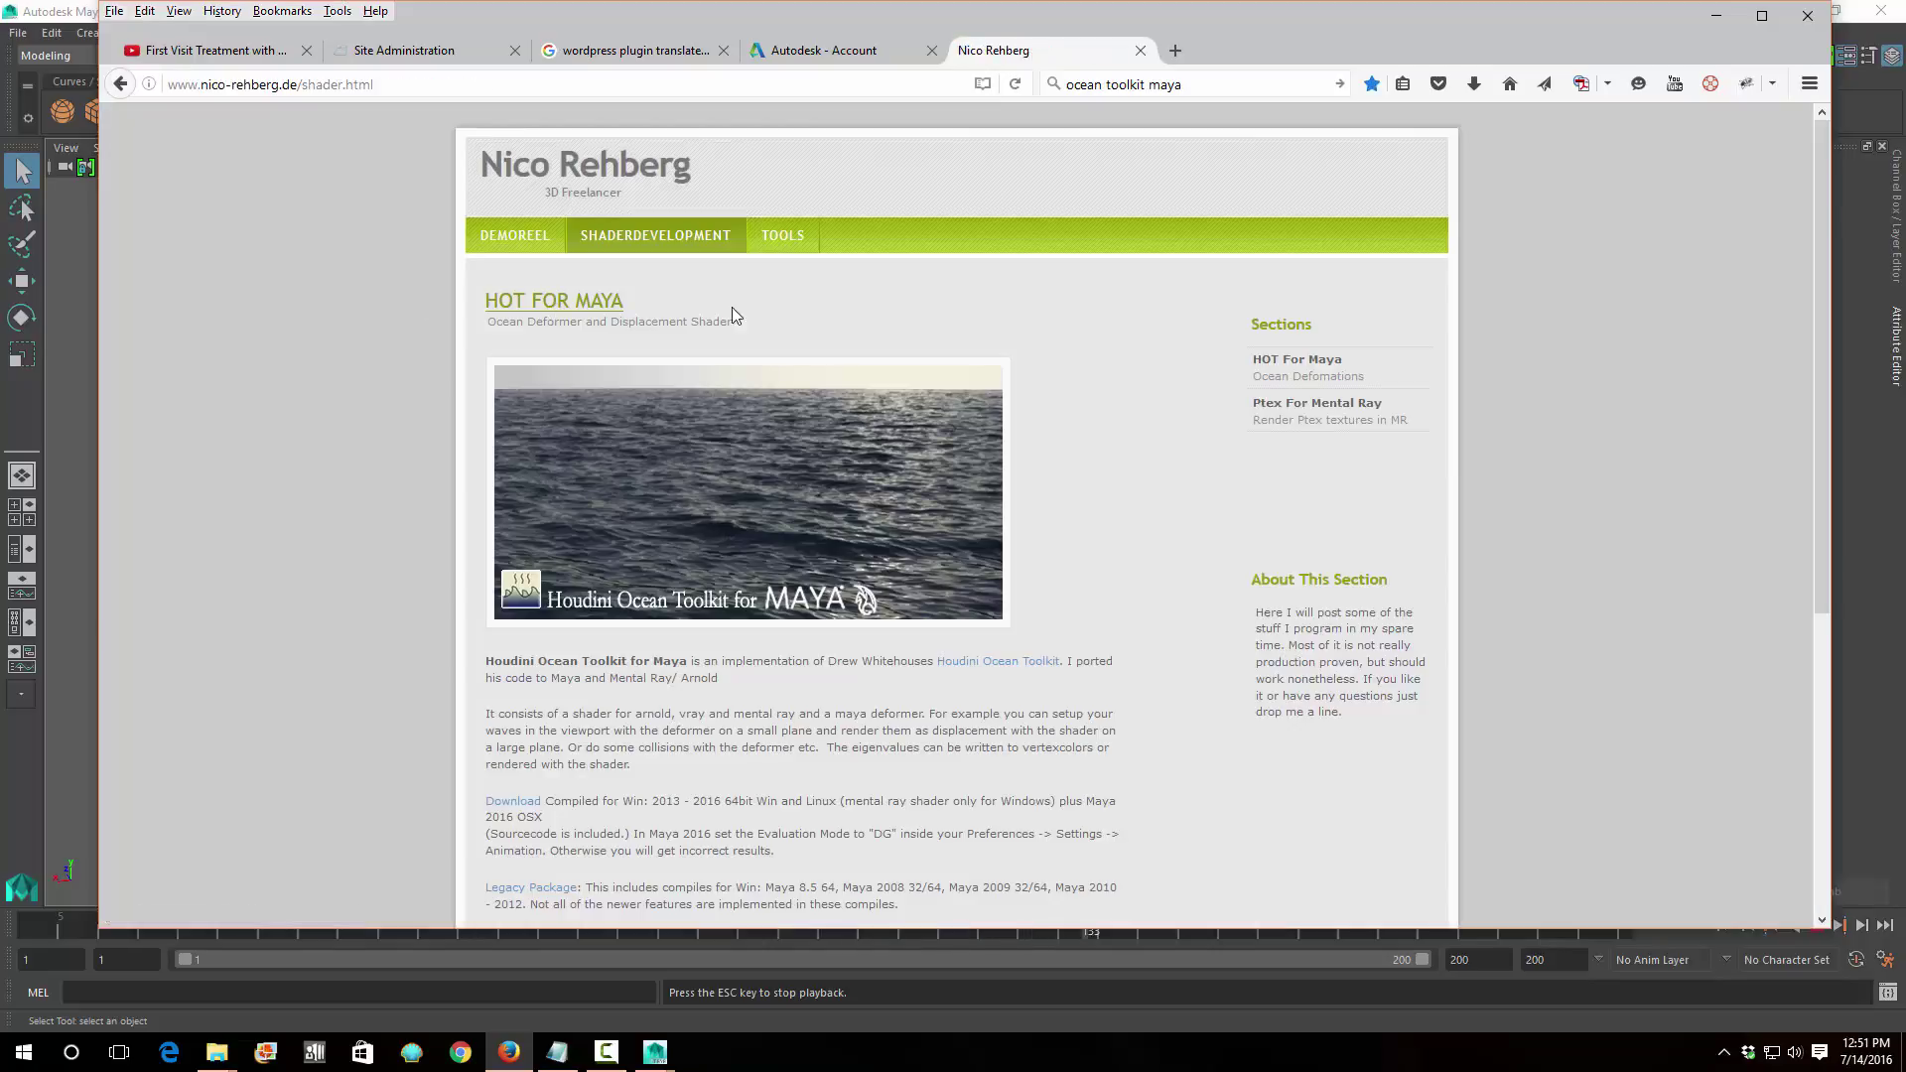
Download the hotOcean_Maya.rar archive for Maya 2013 - 2016 from the HOT for Maya section.
{"action": "scroll", "coordinate": [1117, 531], "scroll_direction": "down", "scroll_amount": 3}
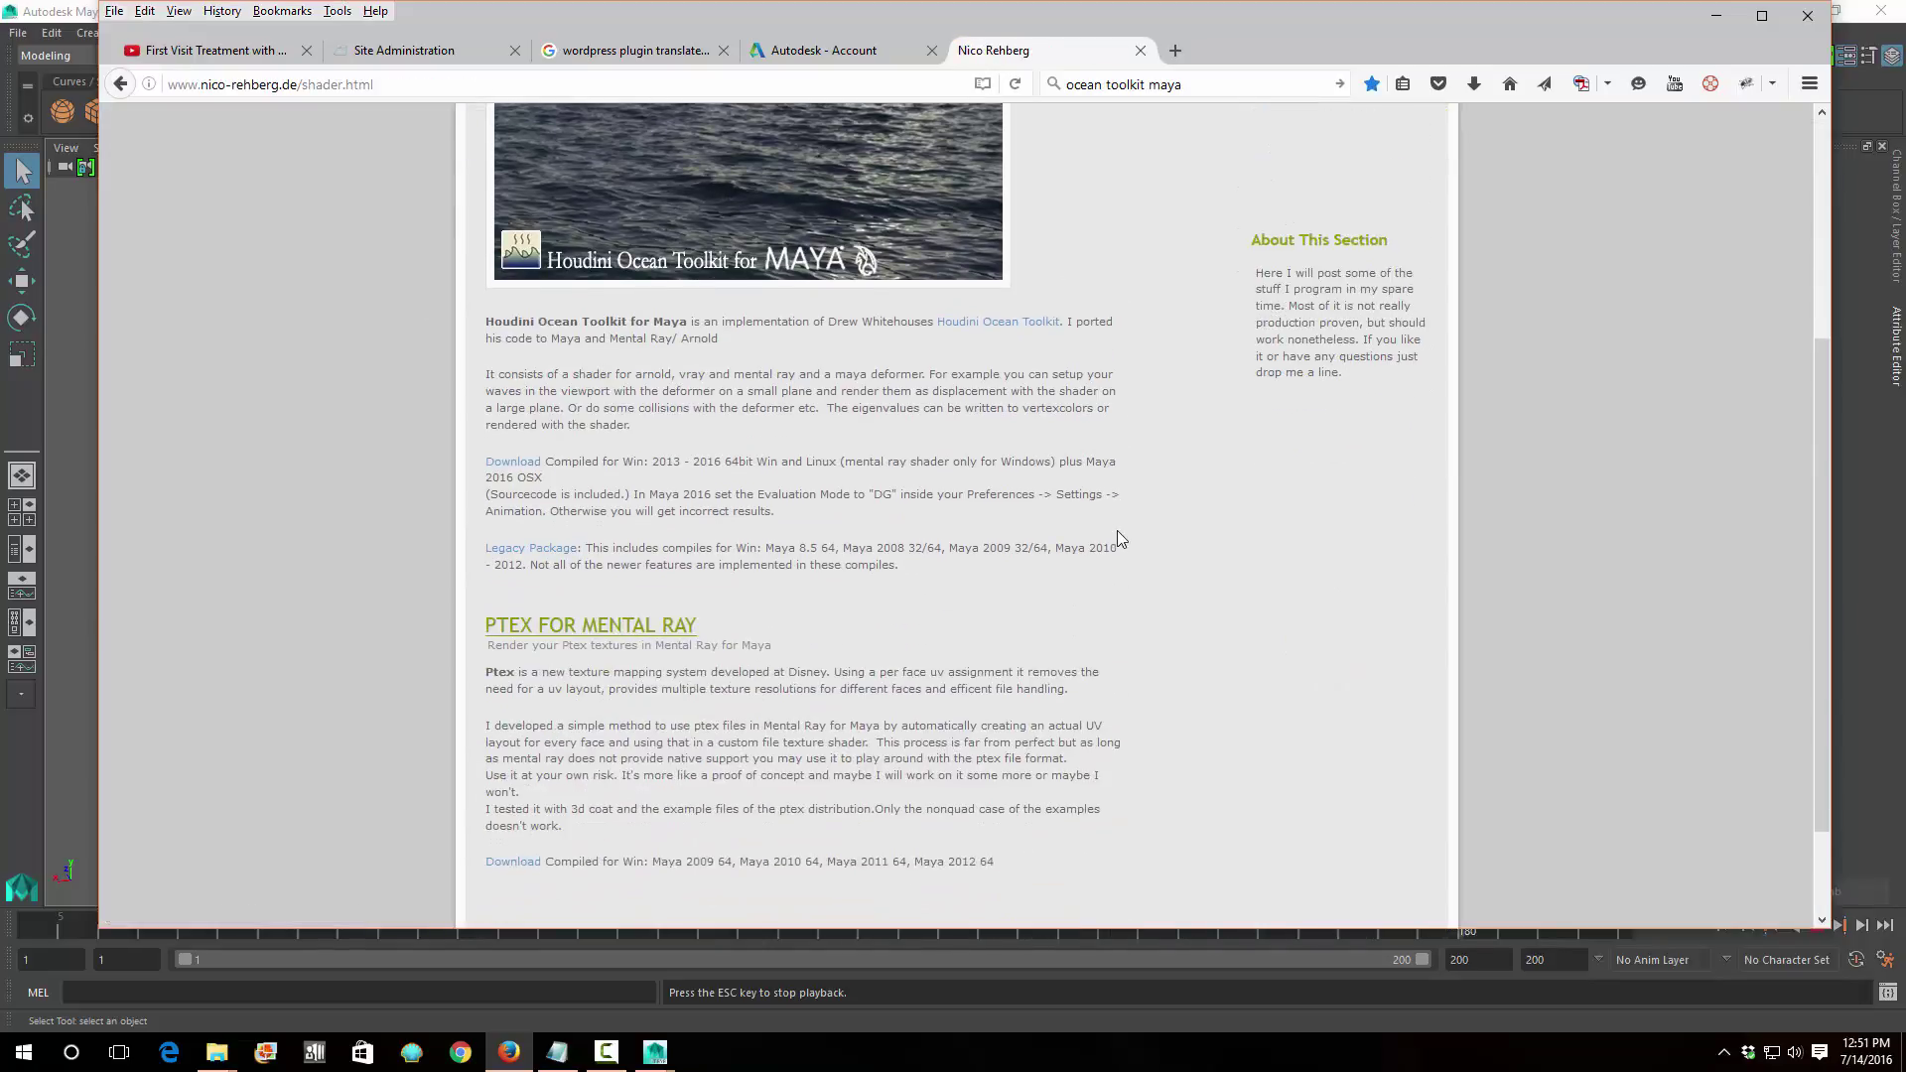
{"action": "left_click", "coordinate": [526, 466]}
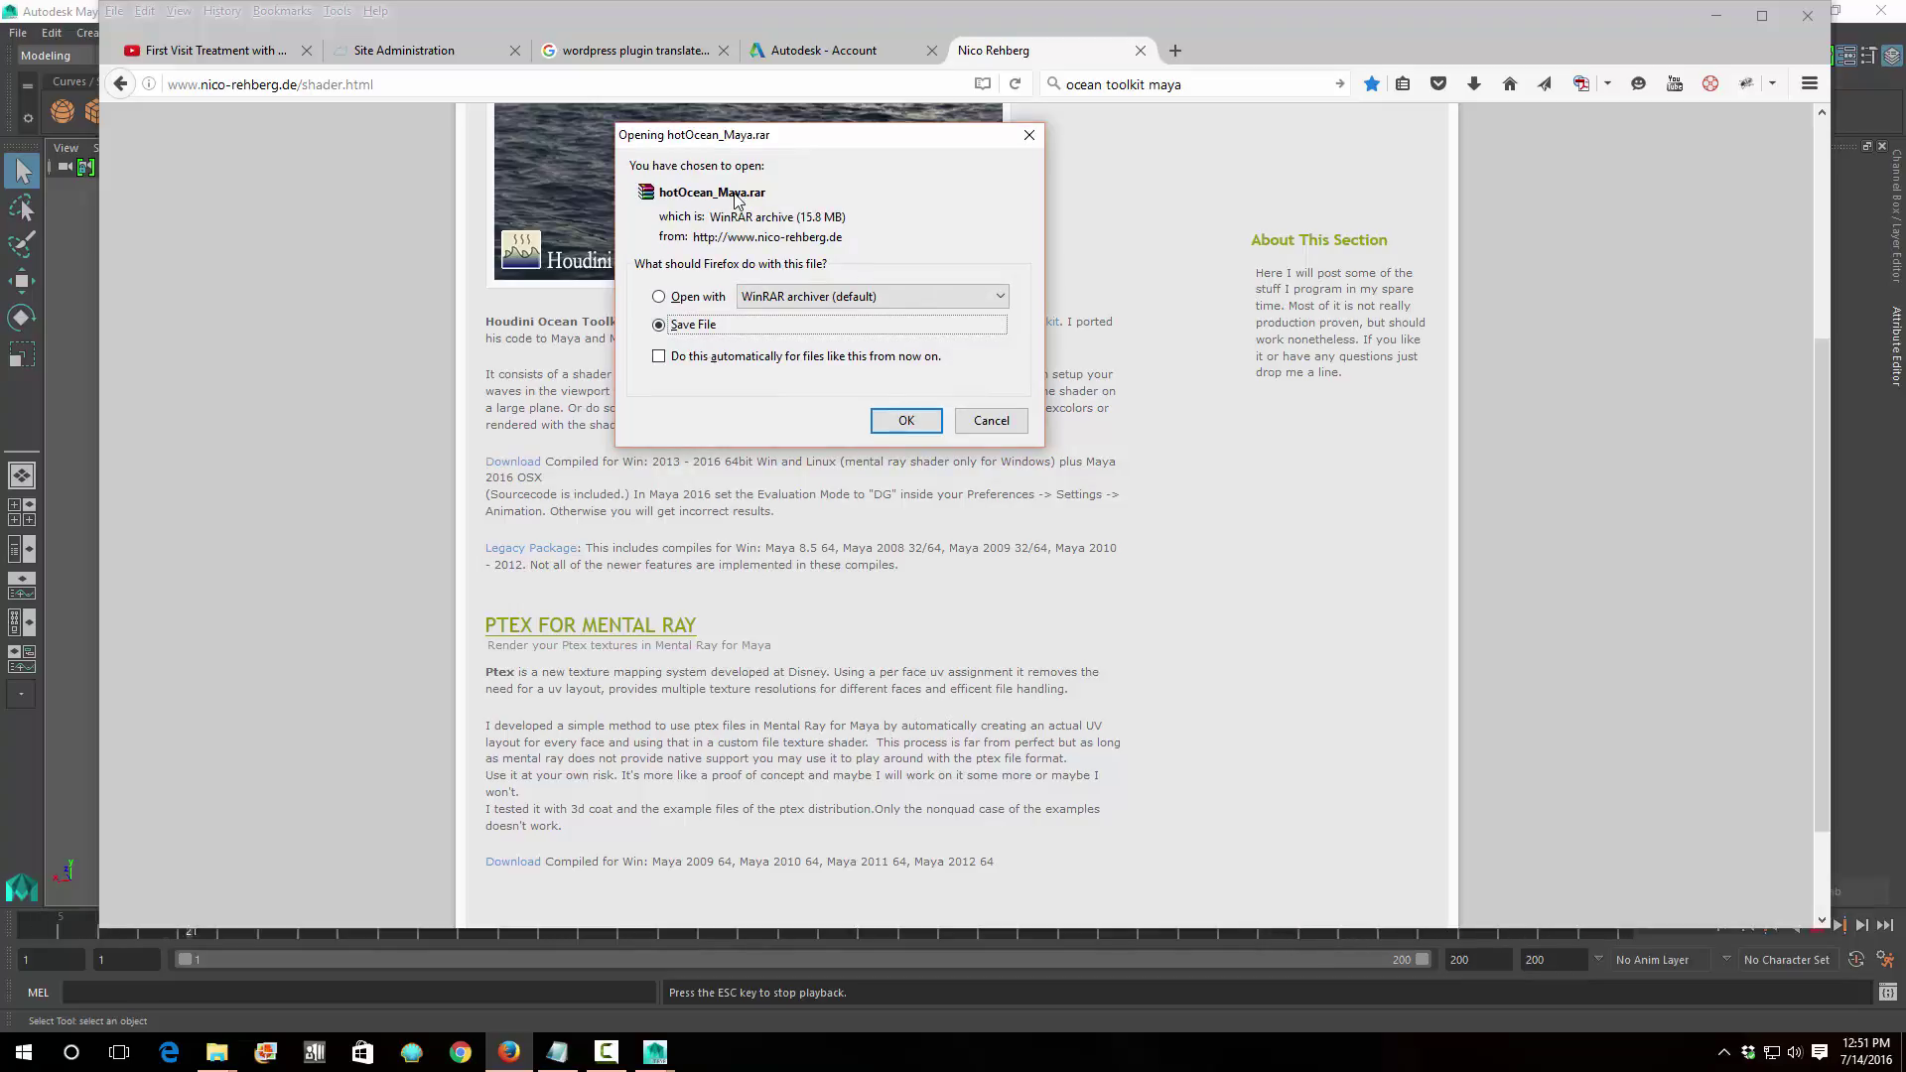
{"action": "key", "text": "Return"}
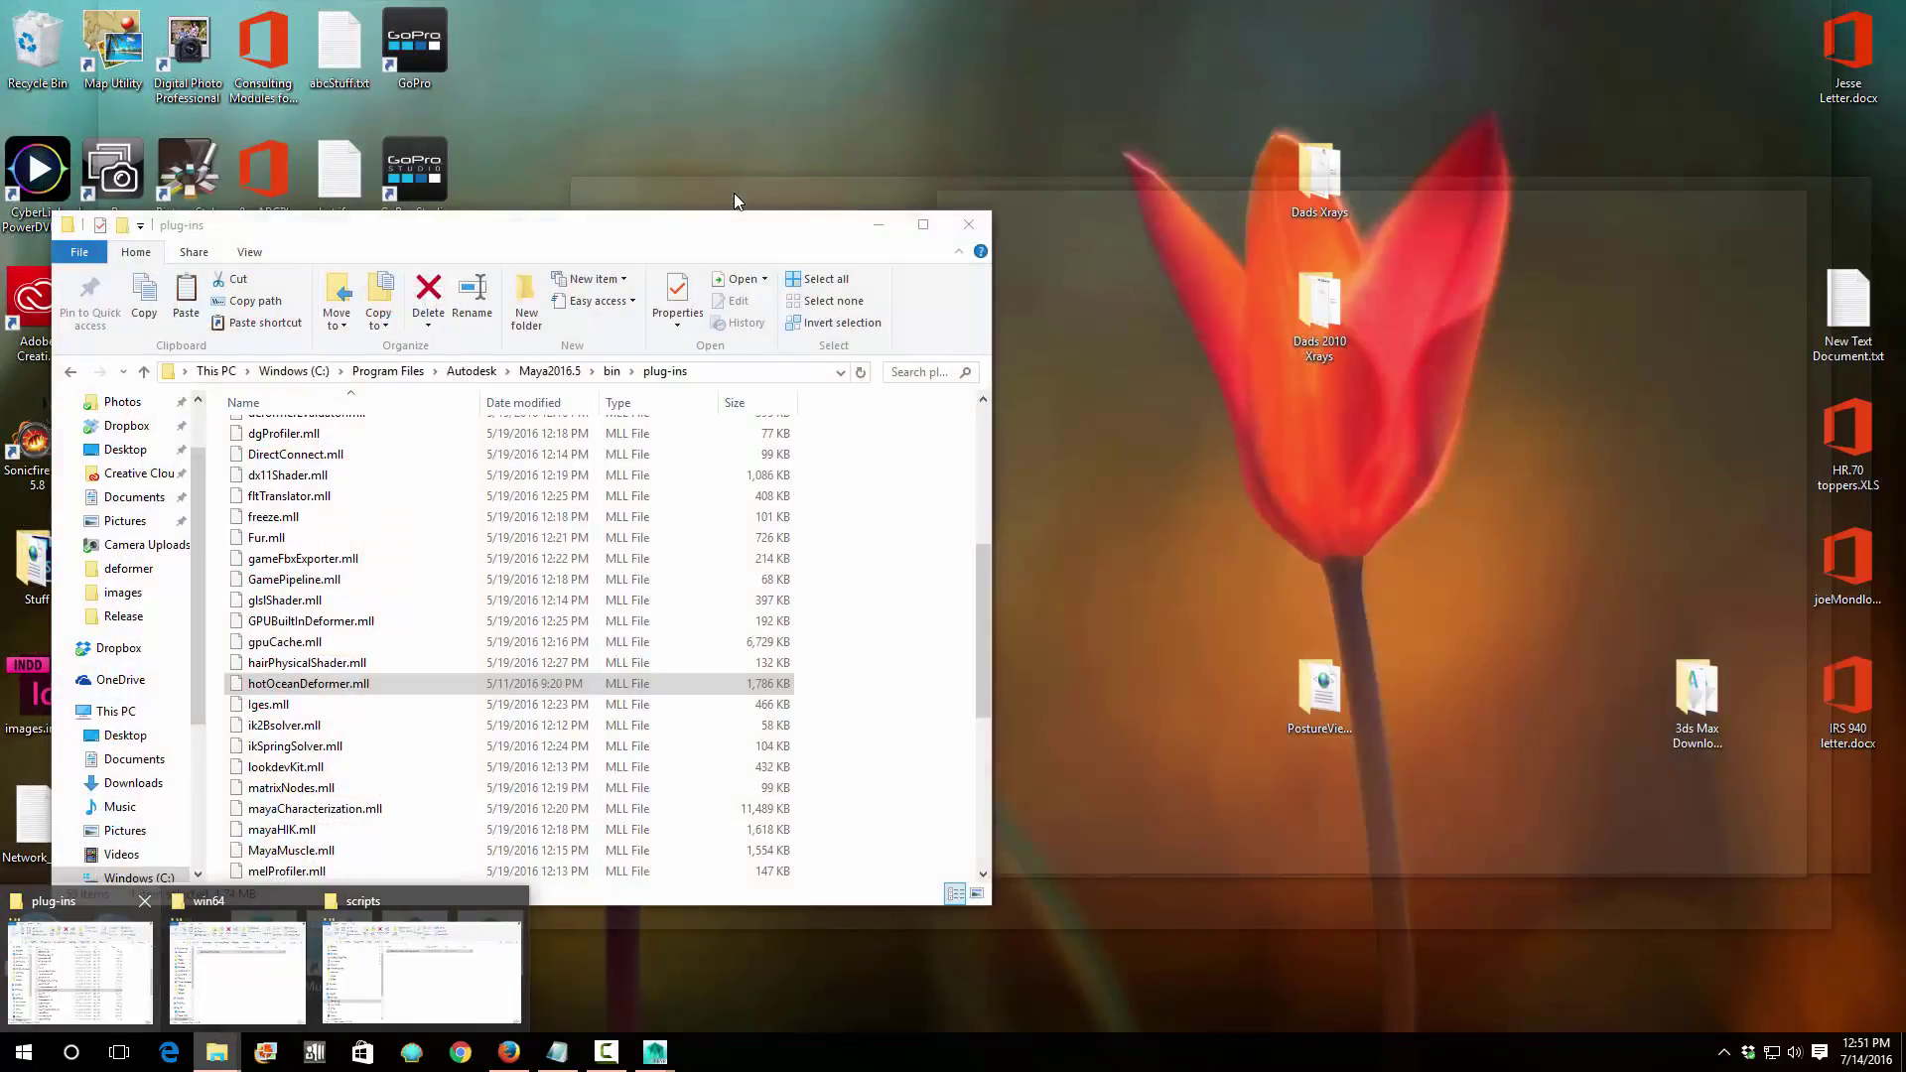
Switch to File Explorer, then move and shrink the win64 folder window to uncover the plug-ins and scripts windows.
{"action": "key", "text": "Return"}
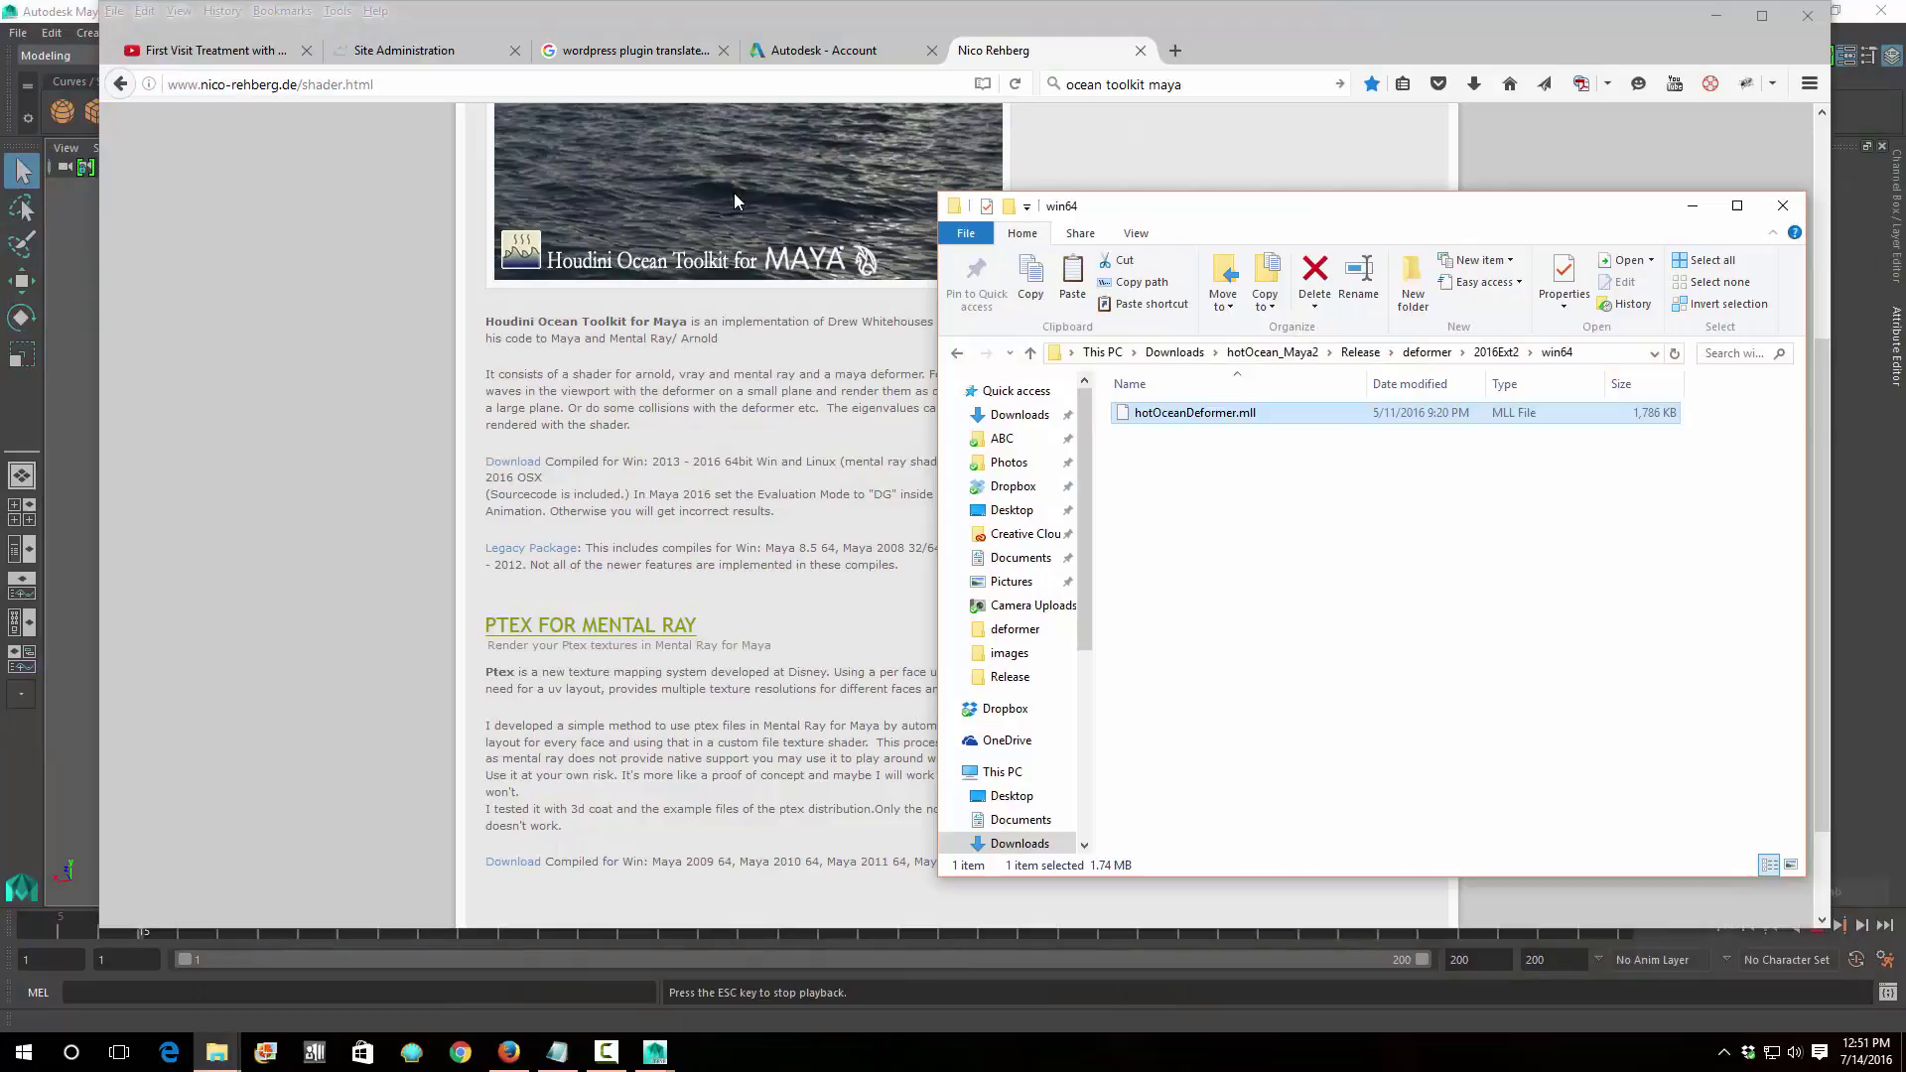
{"action": "left_click_drag", "start_coordinate": [1375, 211], "coordinate": [483, 82]}
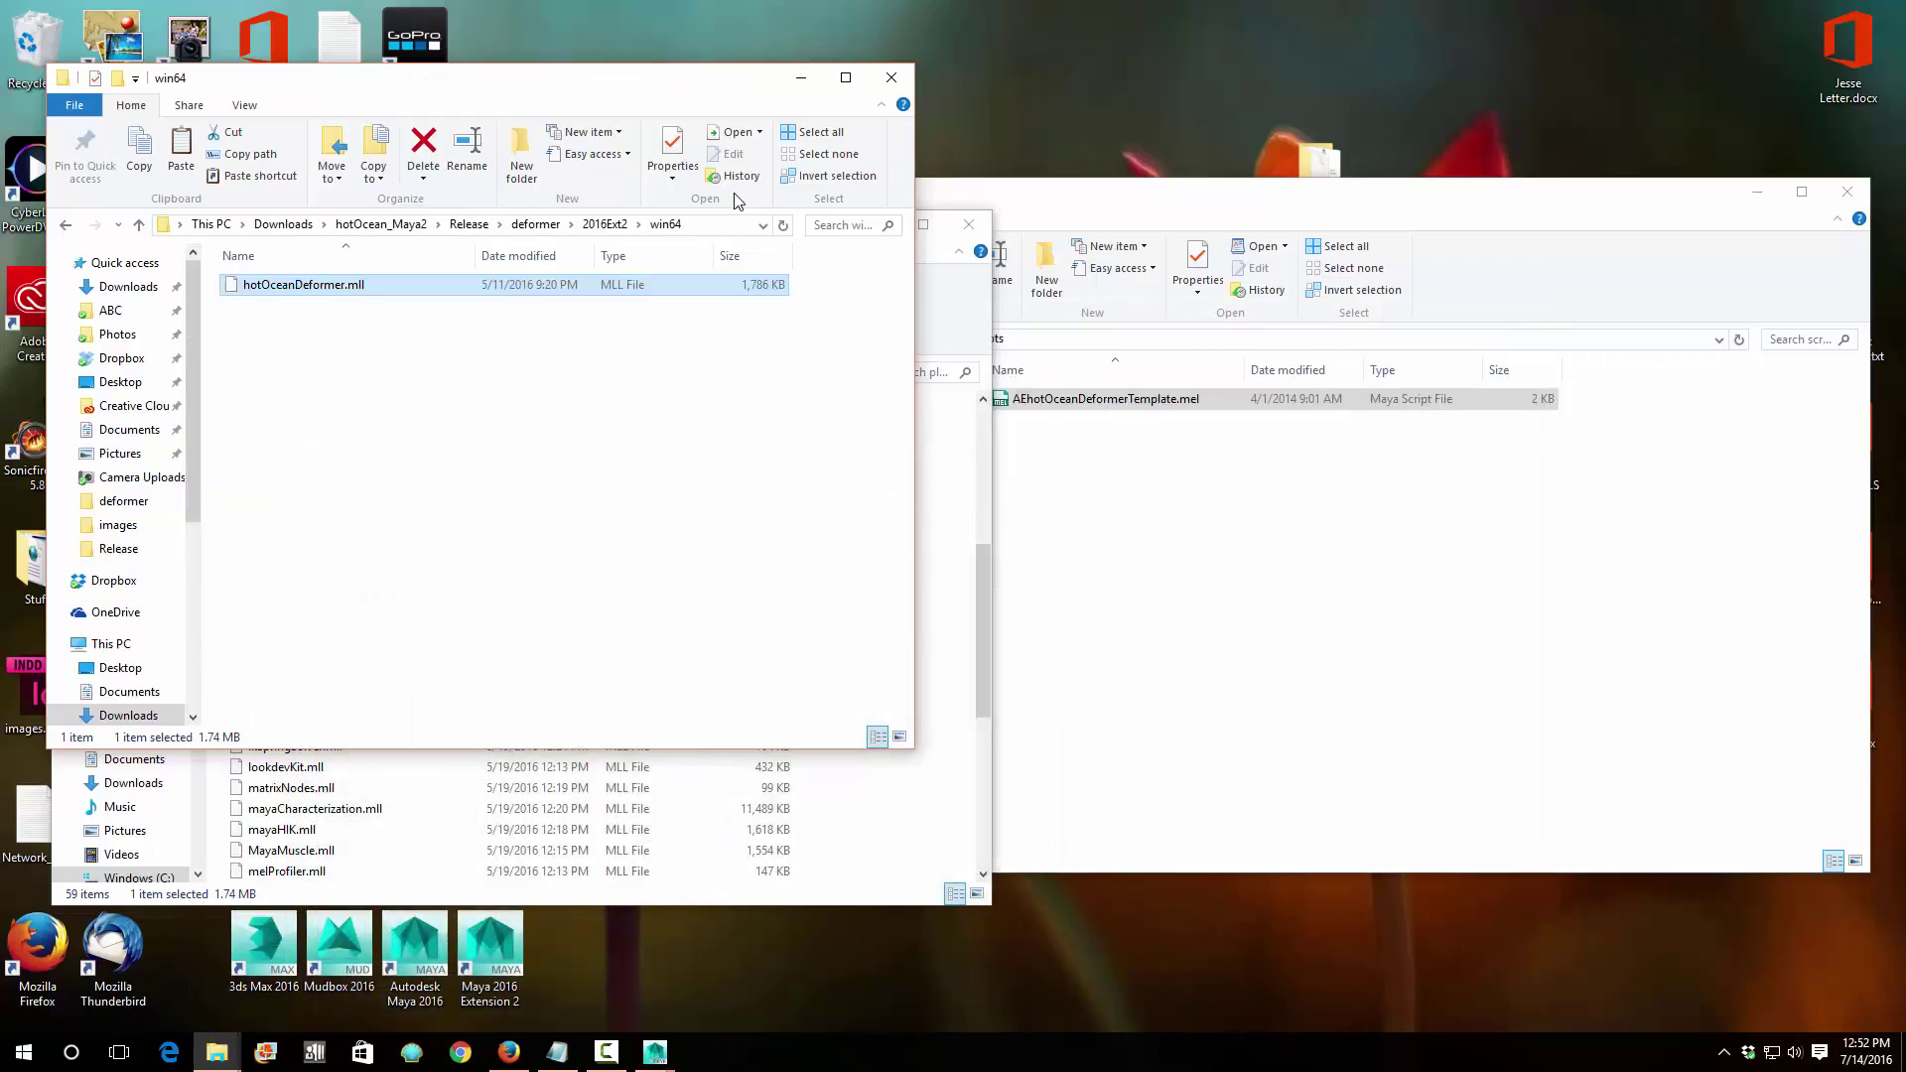
{"action": "left_click_drag", "start_coordinate": [715, 87], "coordinate": [677, 33]}
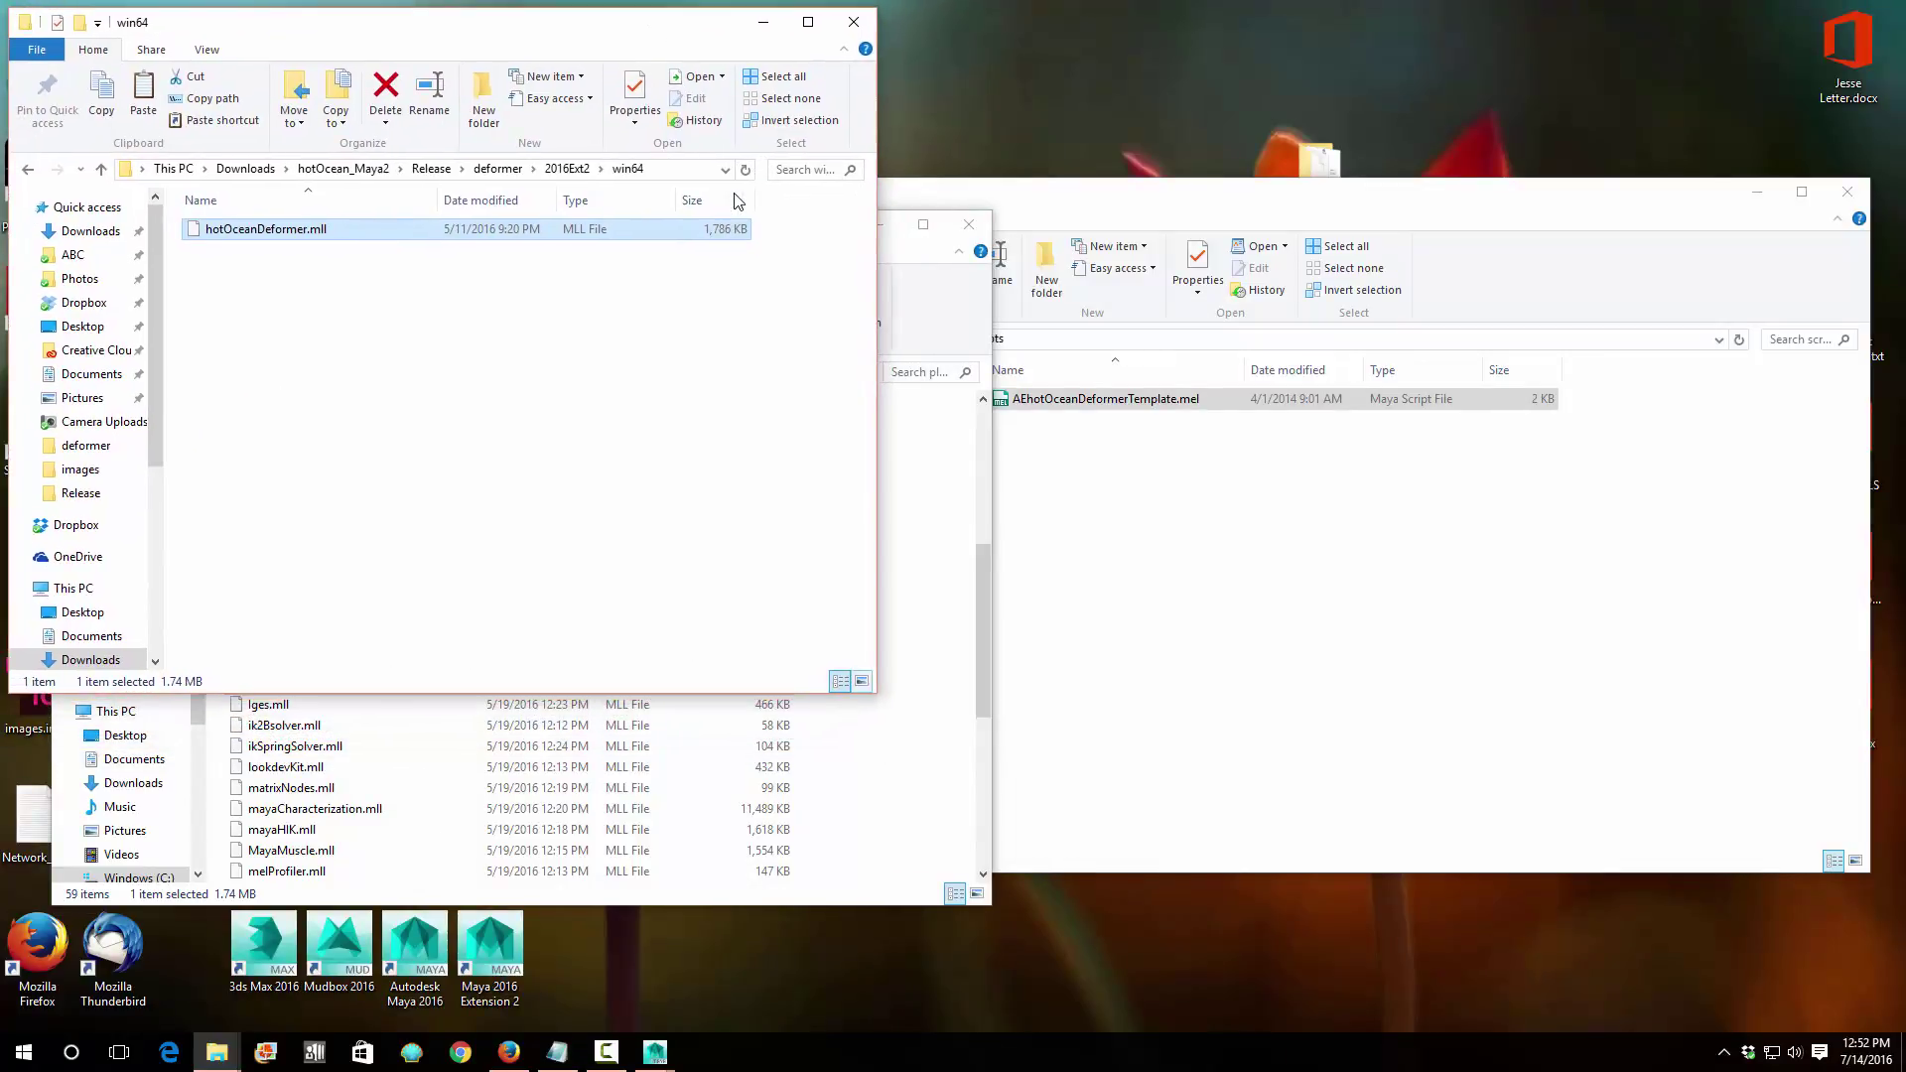
{"action": "left_click_drag", "start_coordinate": [874, 691], "coordinate": [850, 463]}
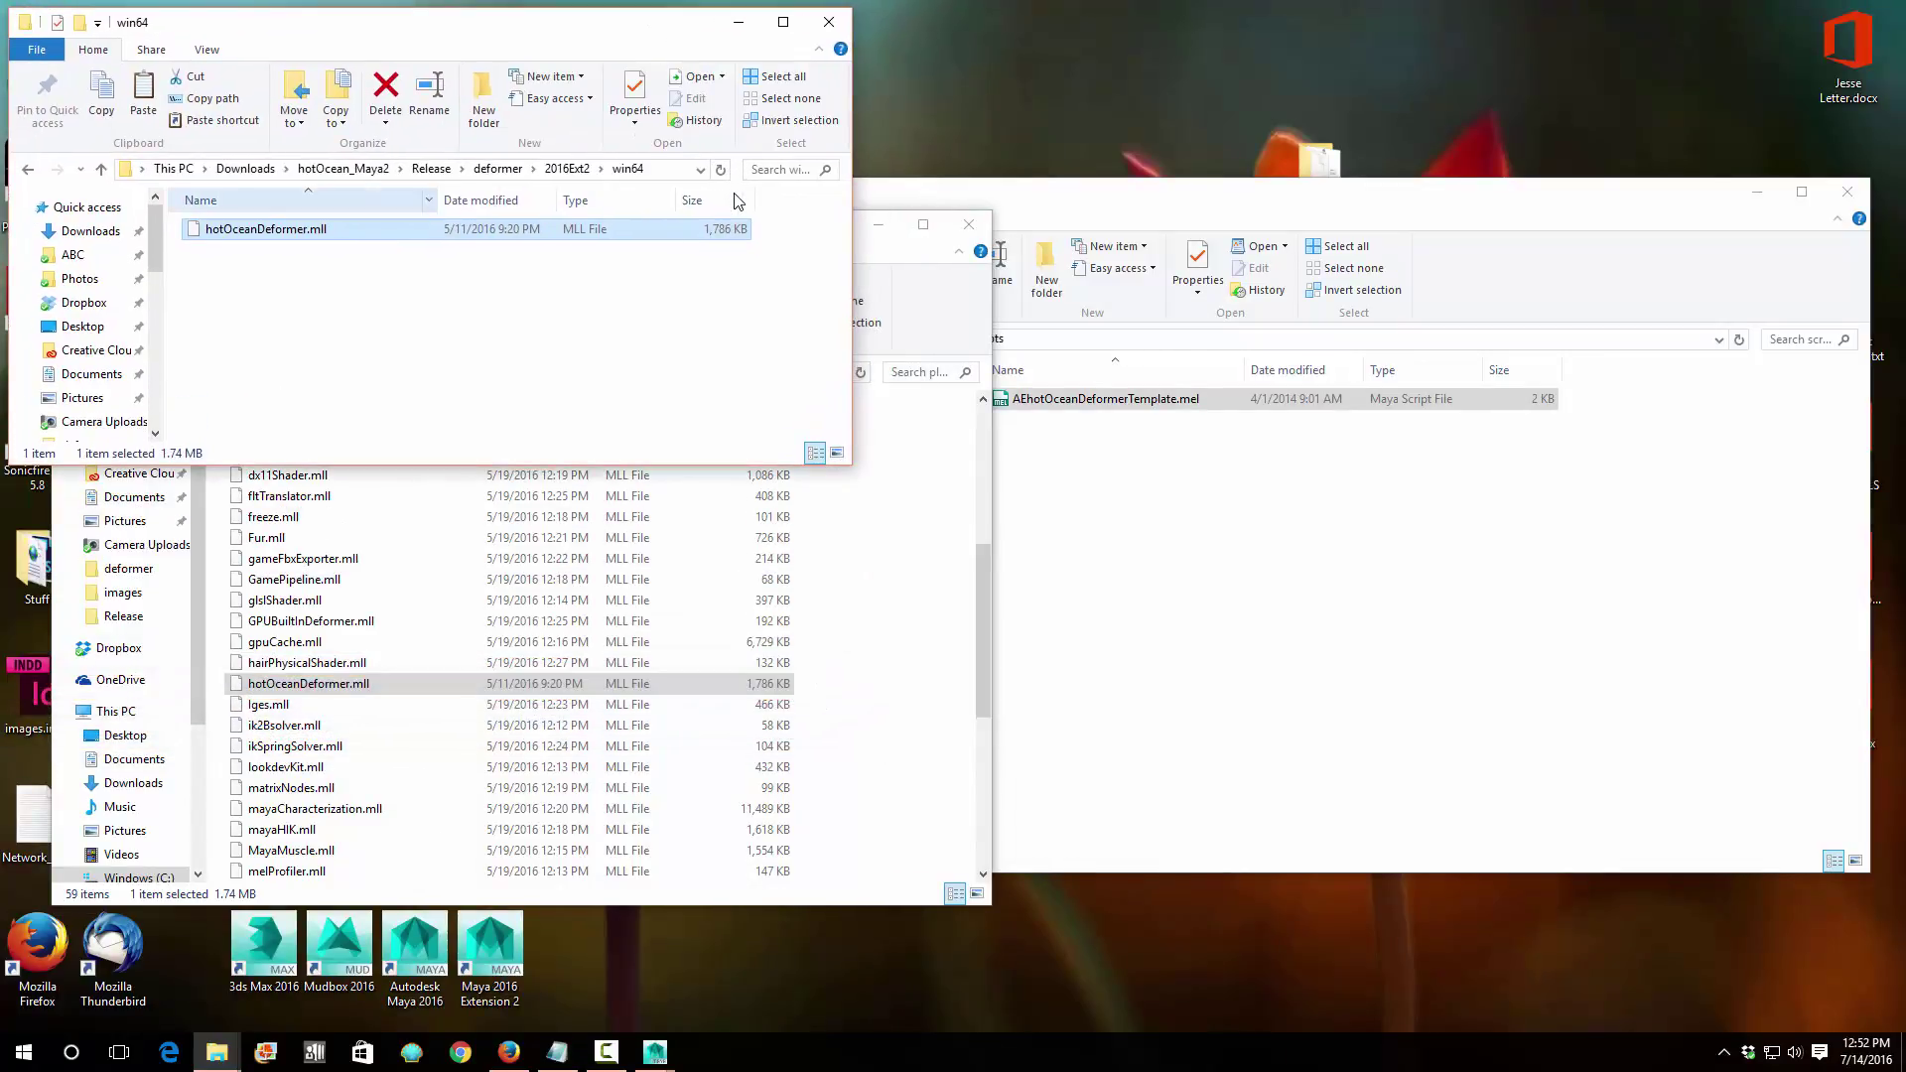
Go up to the hotOcean_Maya2 folder, open Release and its deformer subfolder, and review the Maya version folders there.
{"action": "left_click", "coordinate": [342, 168]}
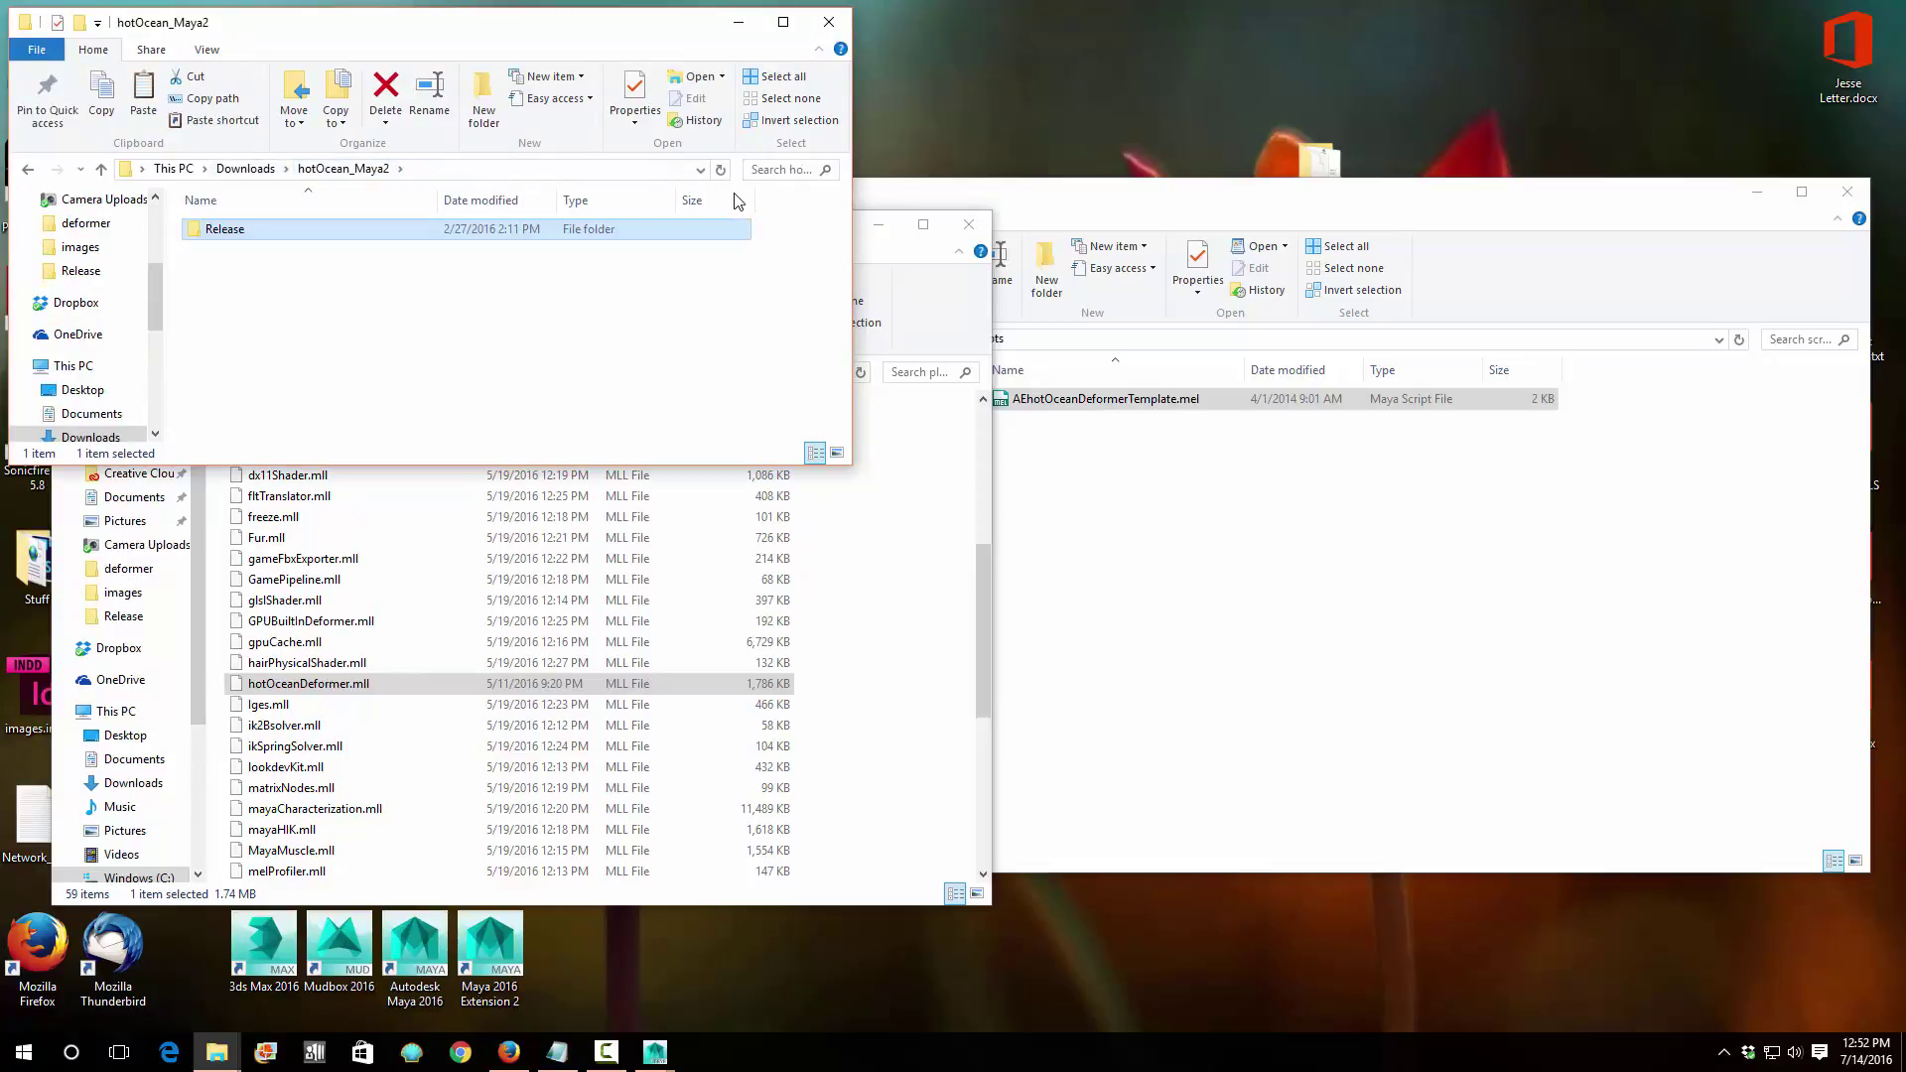
{"action": "key", "text": "Return"}
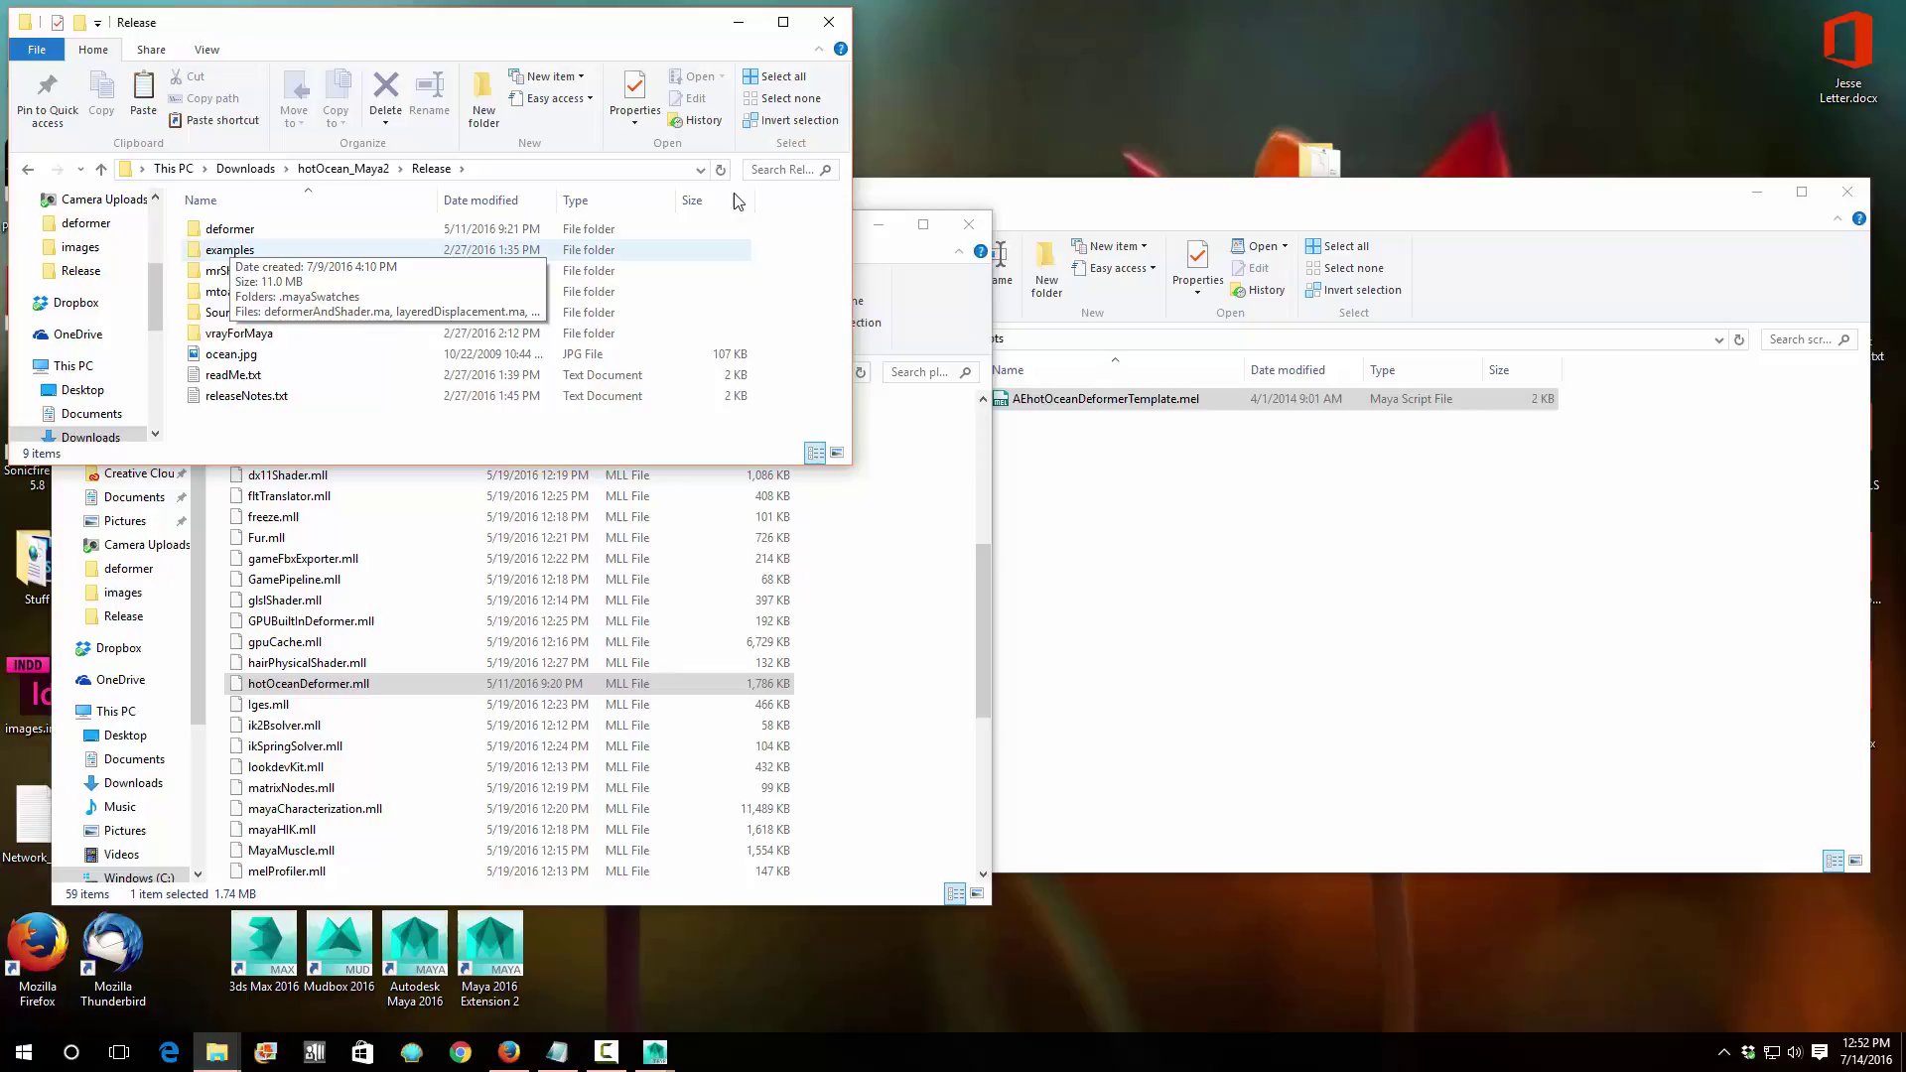
{"action": "key", "text": "Down"}
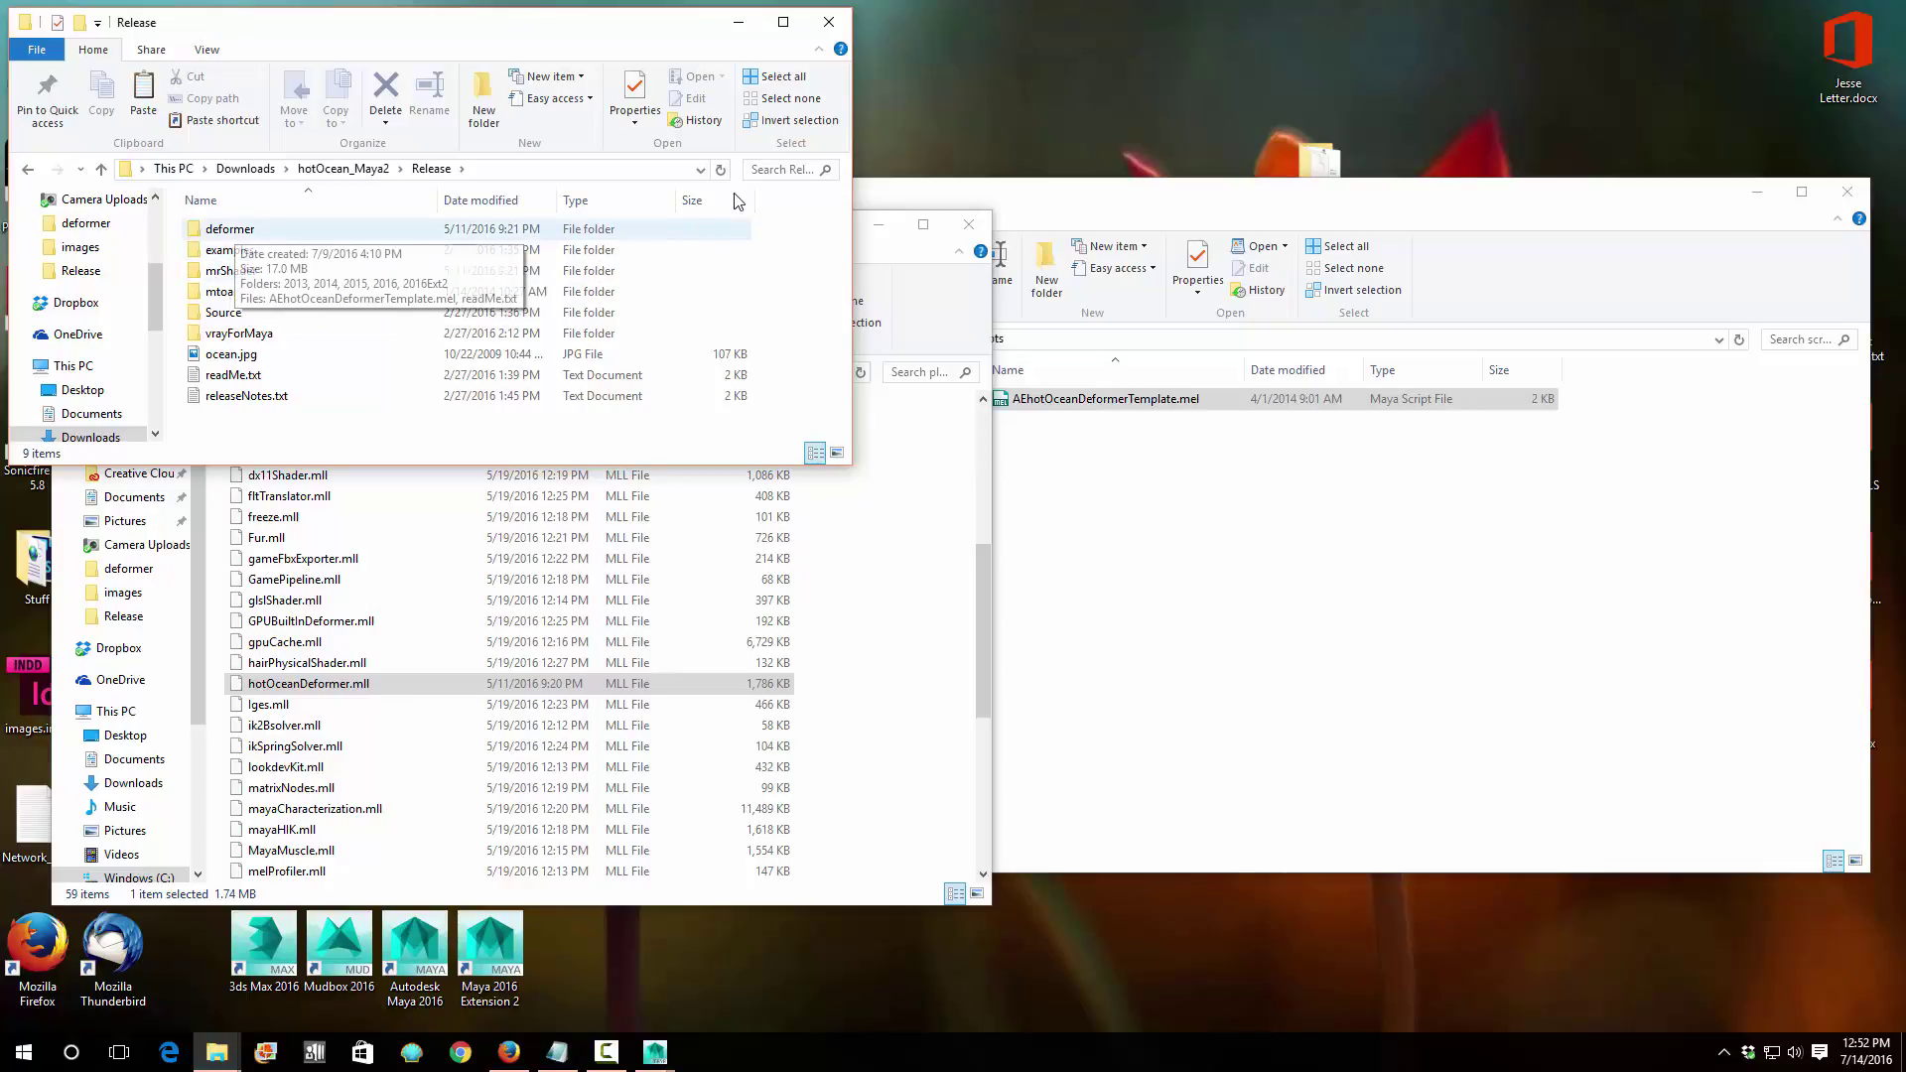
{"action": "key", "text": "Return"}
{"action": "key", "text": "Down"}
{"action": "key", "text": "Down"}
{"action": "key", "text": "Down"}
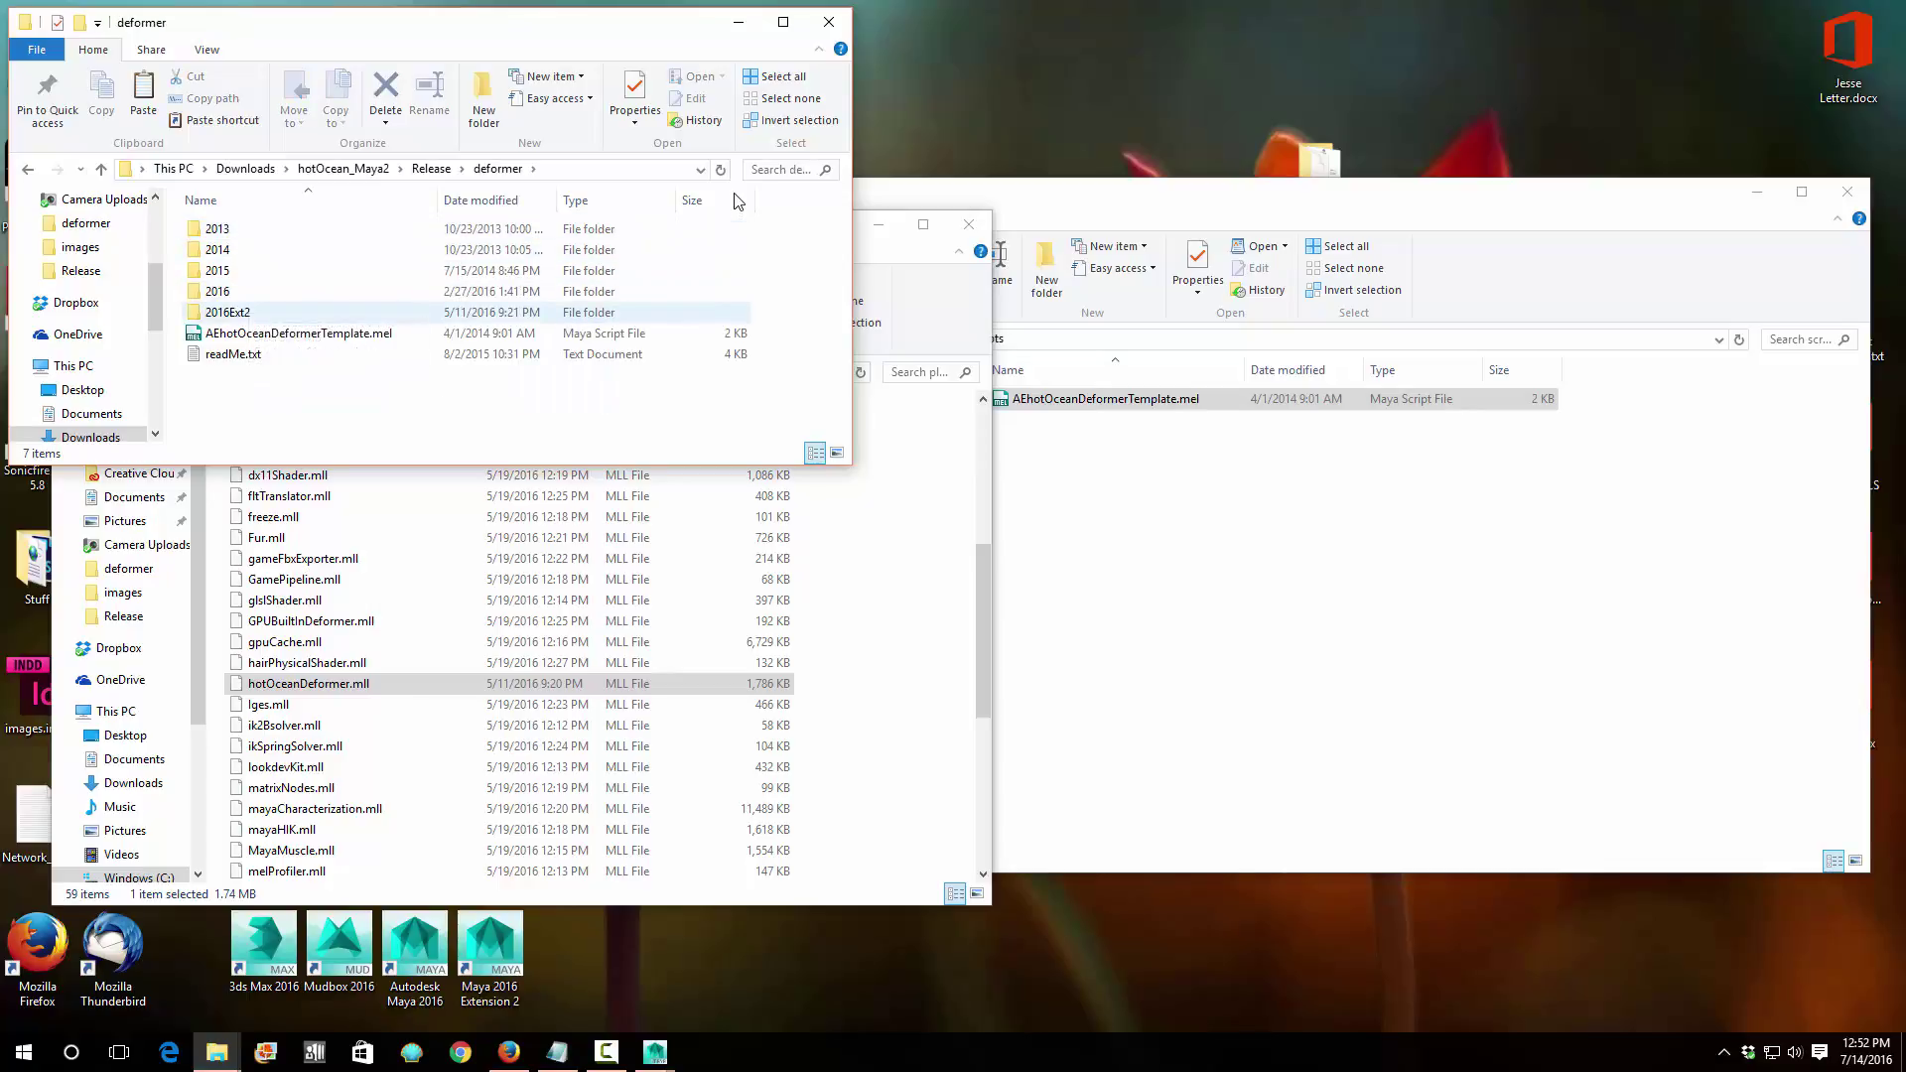
{"action": "key", "text": "Up"}
{"action": "key", "text": "Up"}
{"action": "key", "text": "Down"}
{"action": "key", "text": "Down"}
{"action": "key", "text": "Down"}
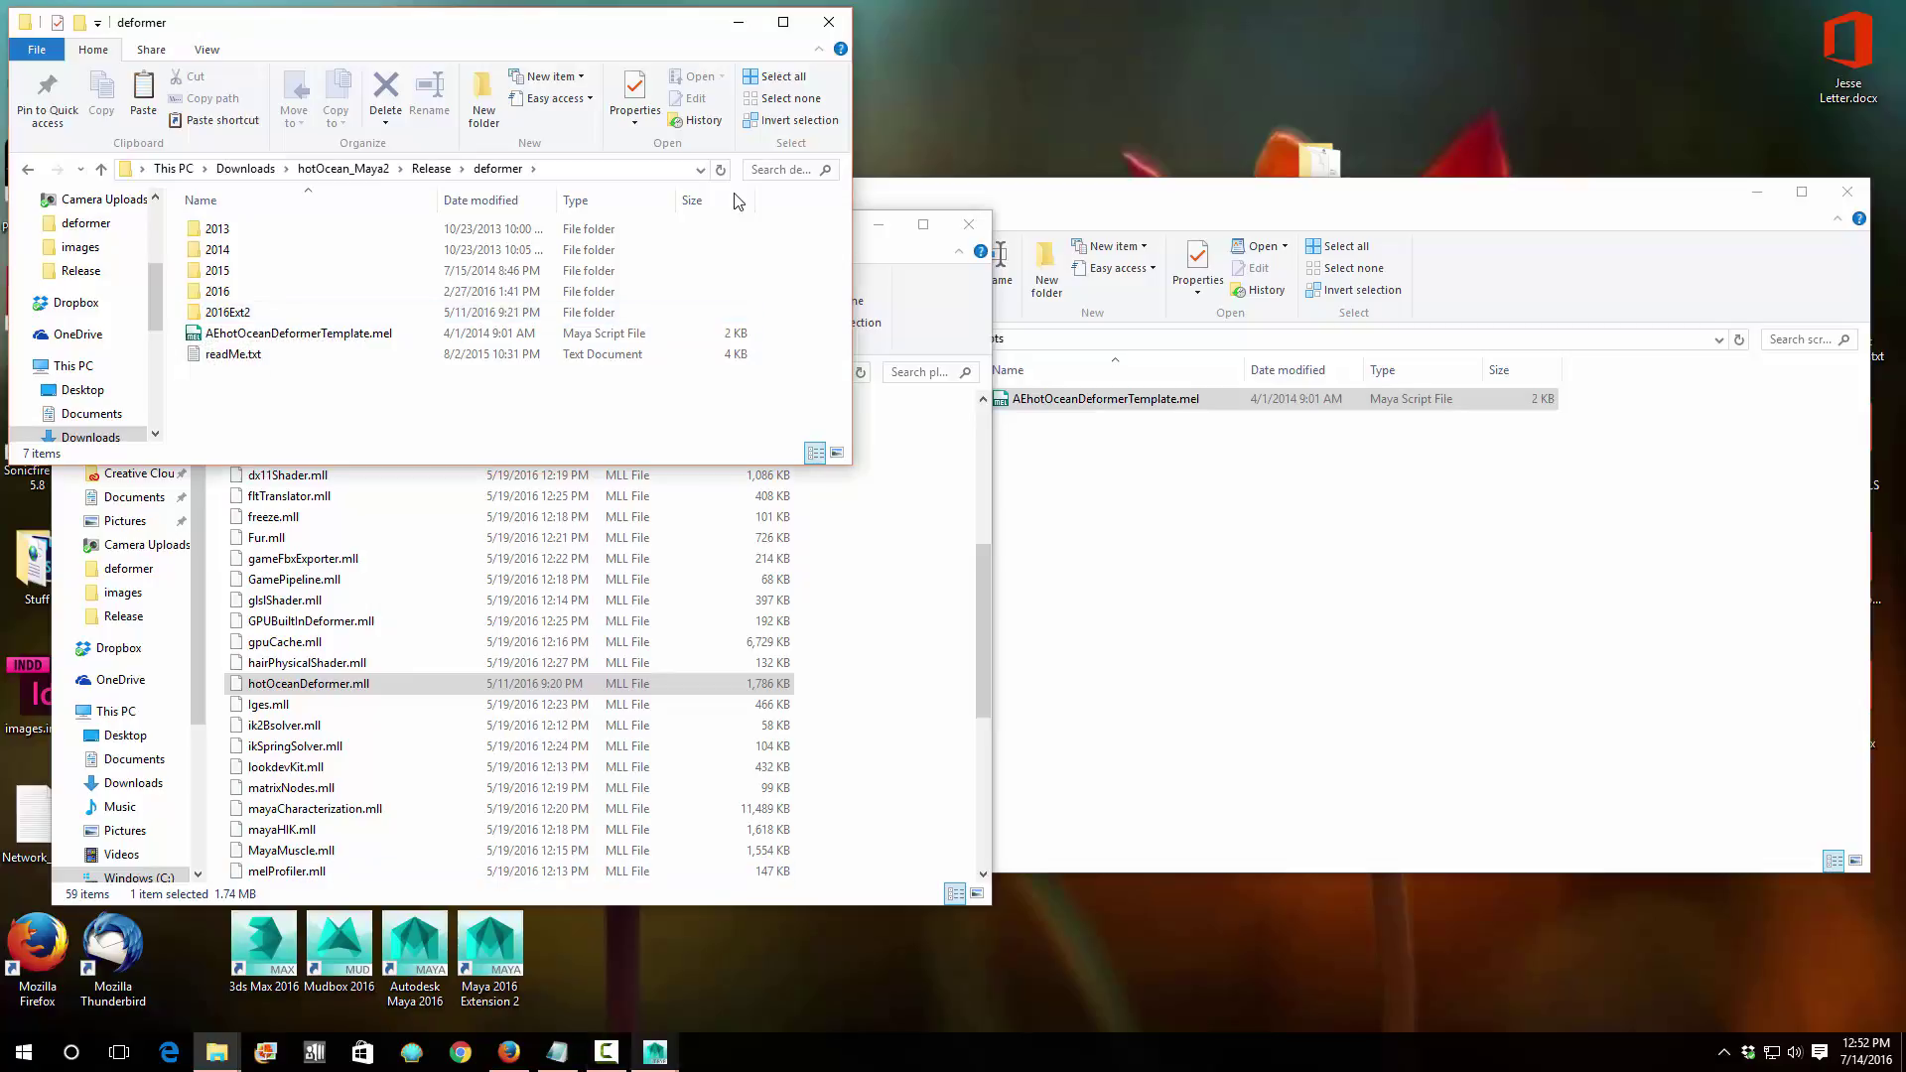
Switch to Maya to check the installed version, and return to the deformer folder in File Explorer.
{"action": "left_click", "coordinate": [654, 1052]}
{"action": "key", "text": "Return"}
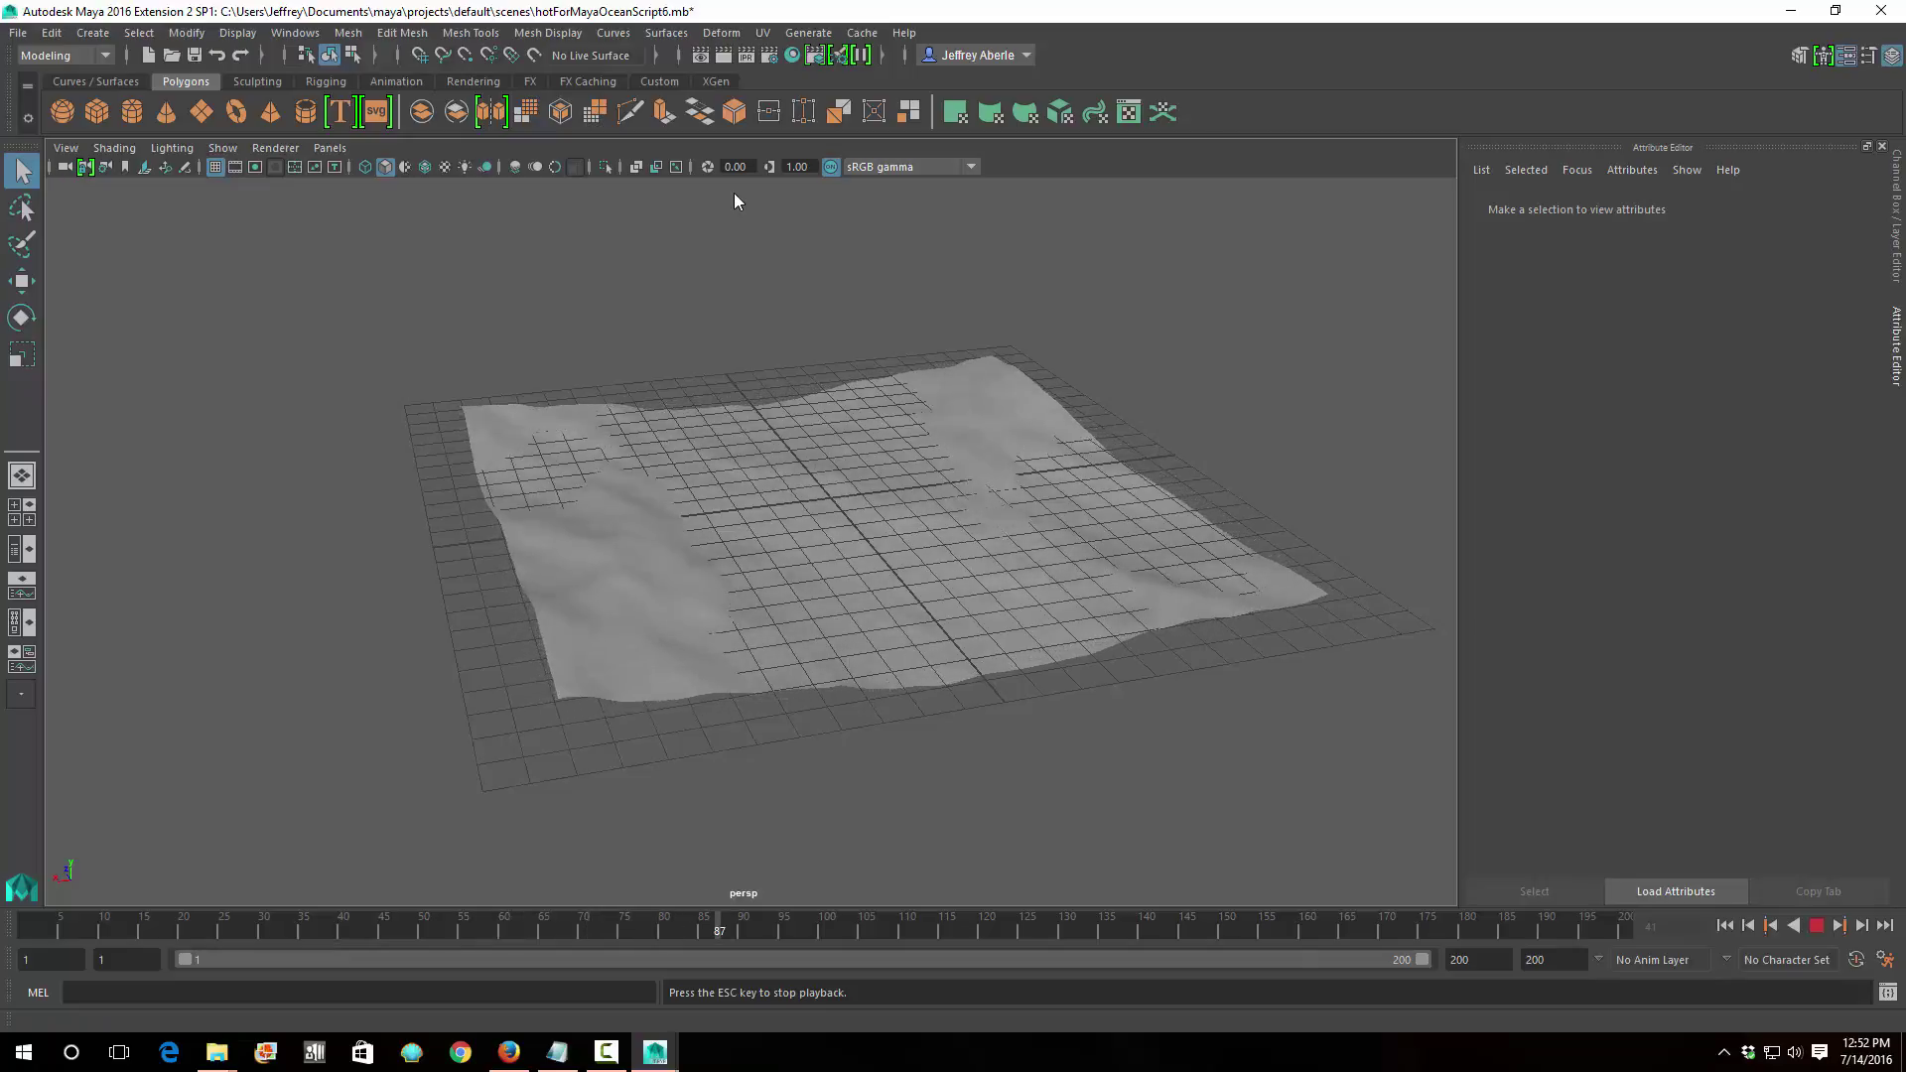
{"action": "key", "text": "alt+Tab"}
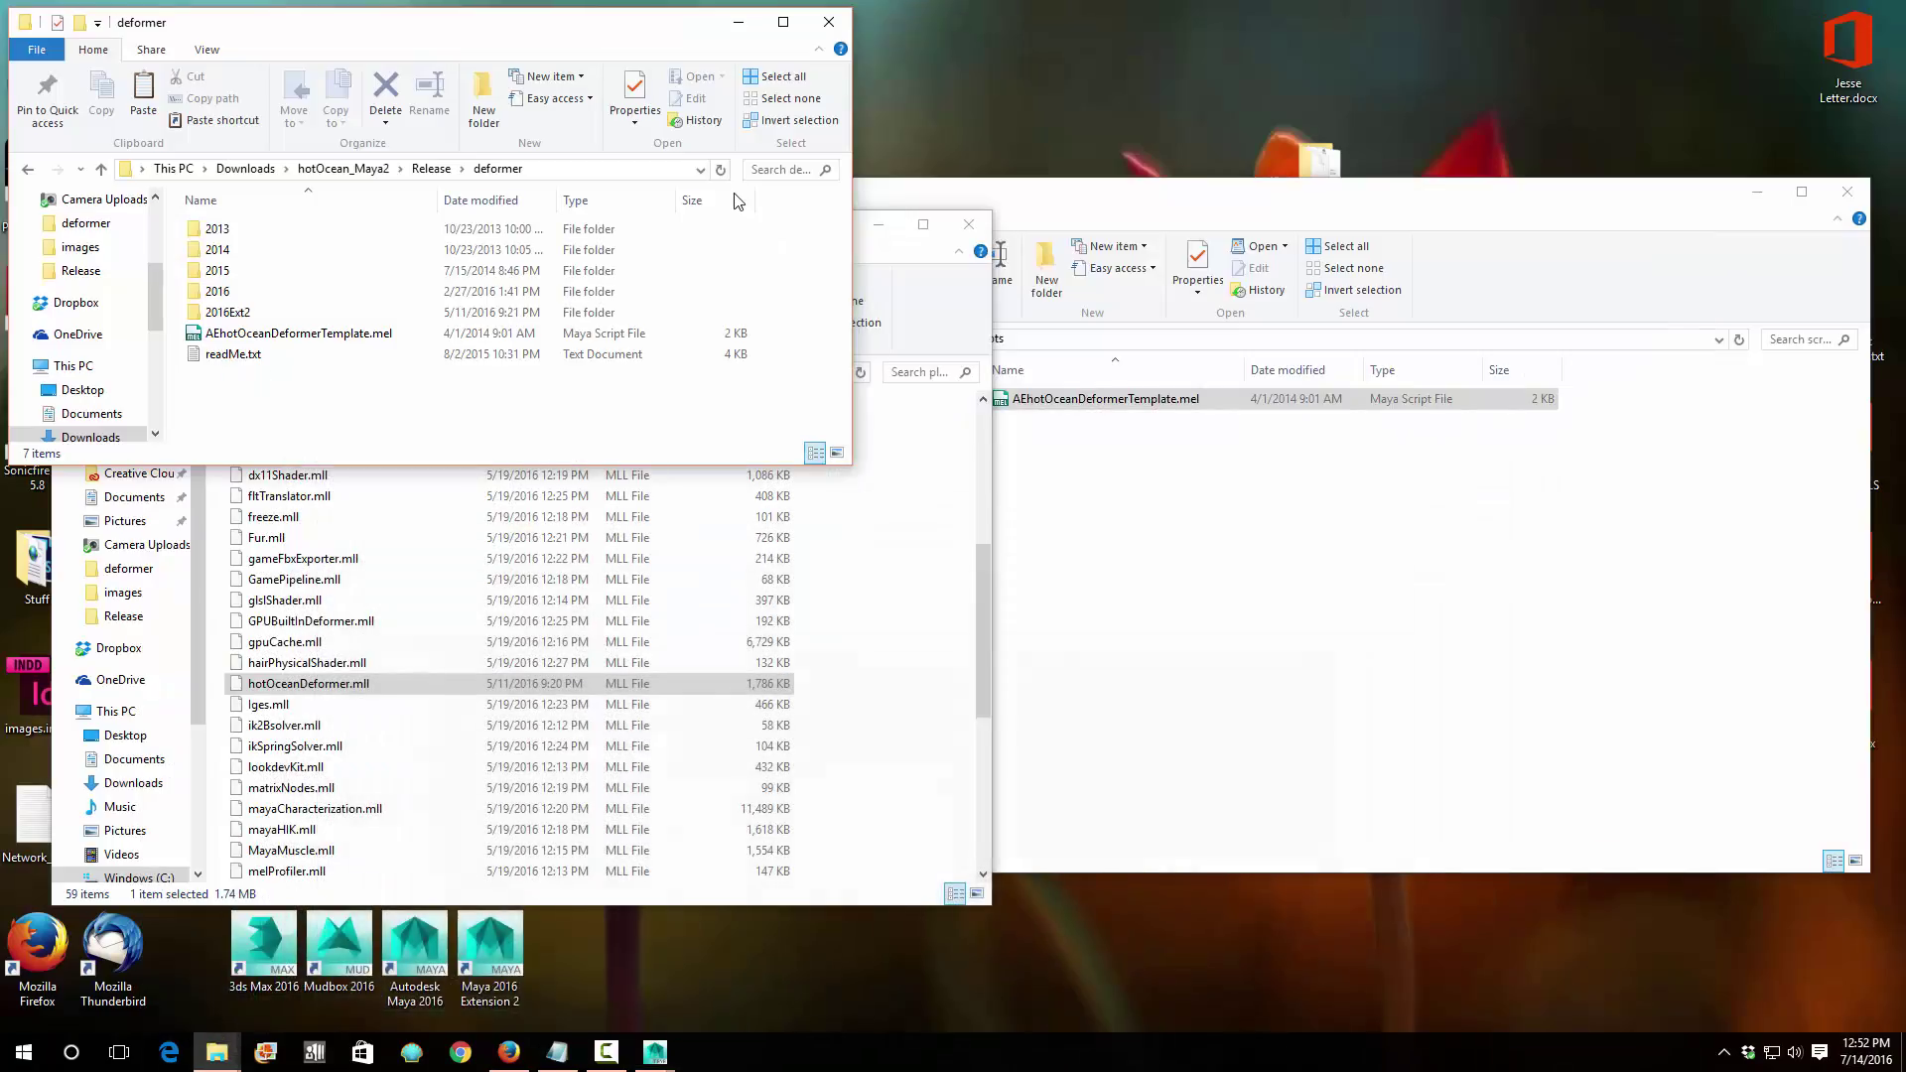
Examine the version folders in the deformer folder, comparing 2016 with 2016Ext2.
{"action": "key", "text": "Down"}
{"action": "key", "text": "Down"}
{"action": "key", "text": "Down"}
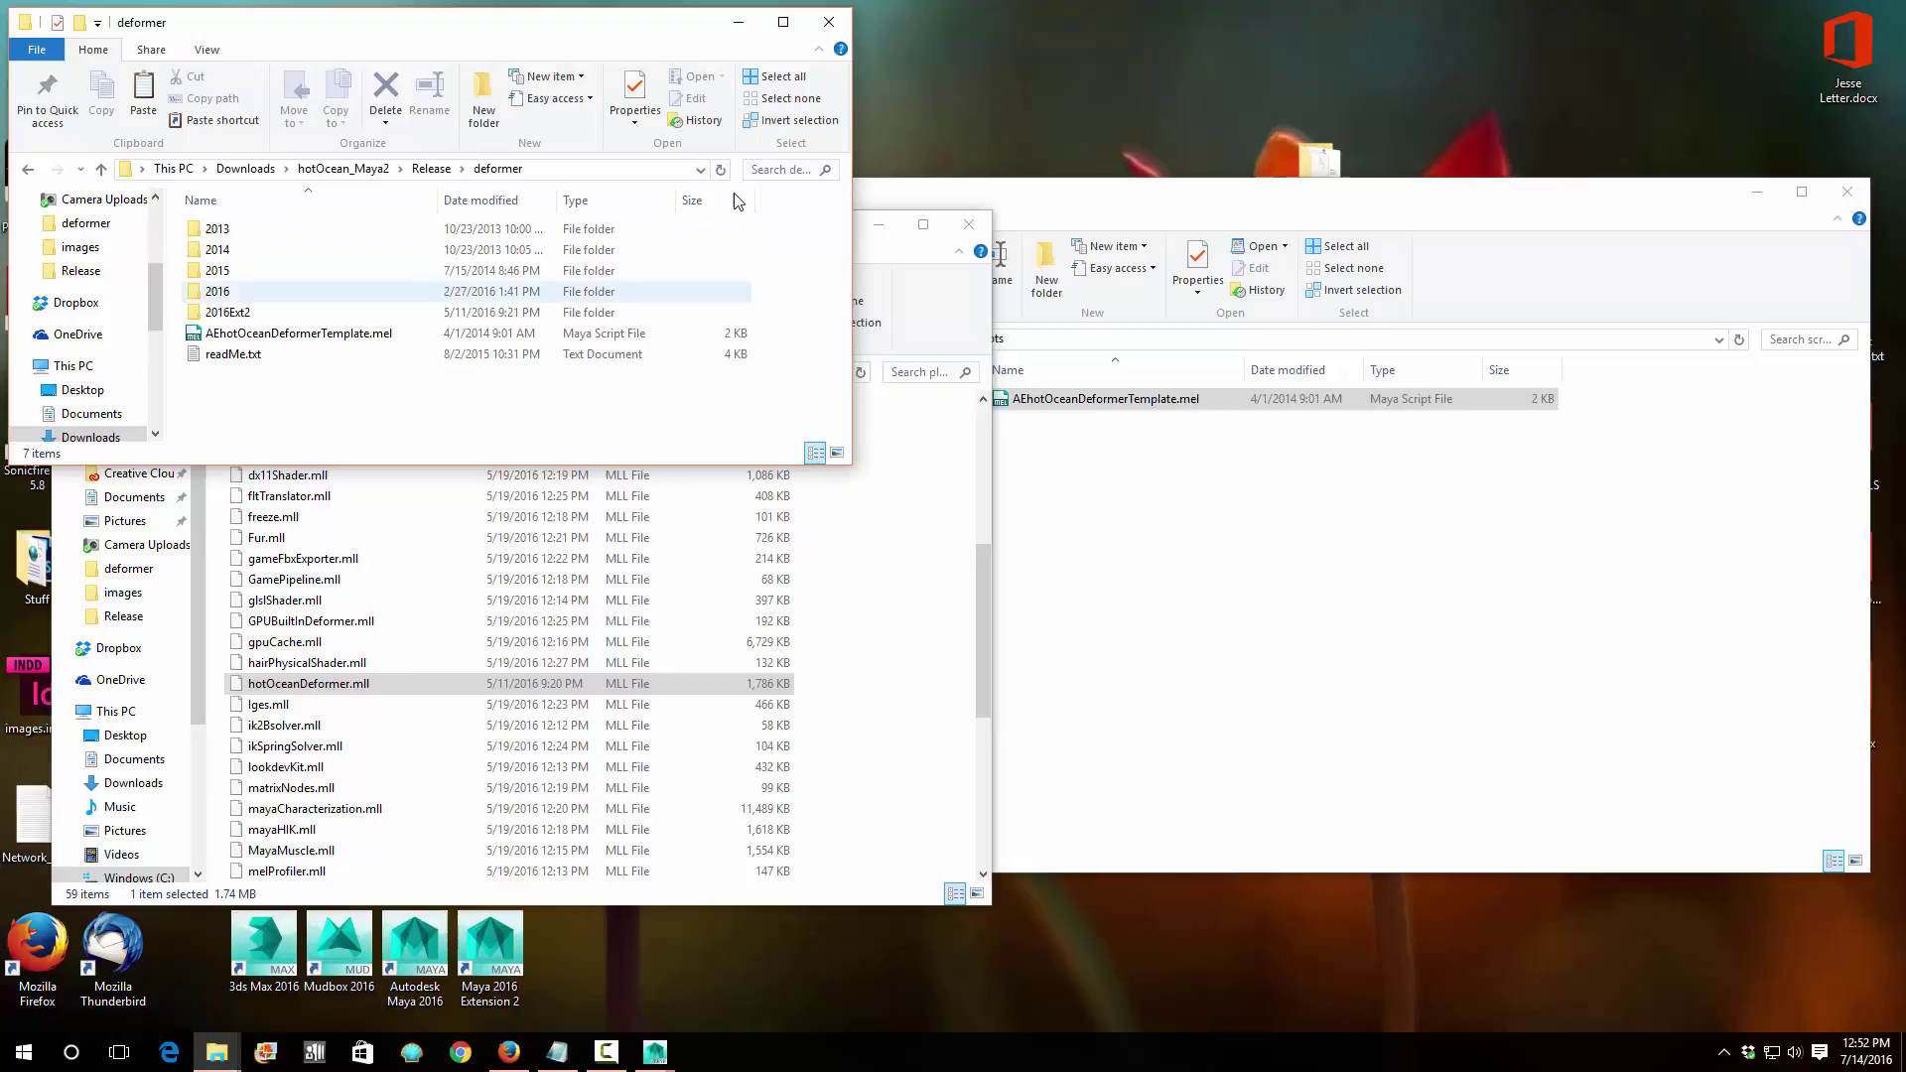
{"action": "key", "text": "Down"}
{"action": "key", "text": "Up"}
{"action": "key", "text": "Down"}
{"action": "key", "text": "Down"}
{"action": "key", "text": "Down"}
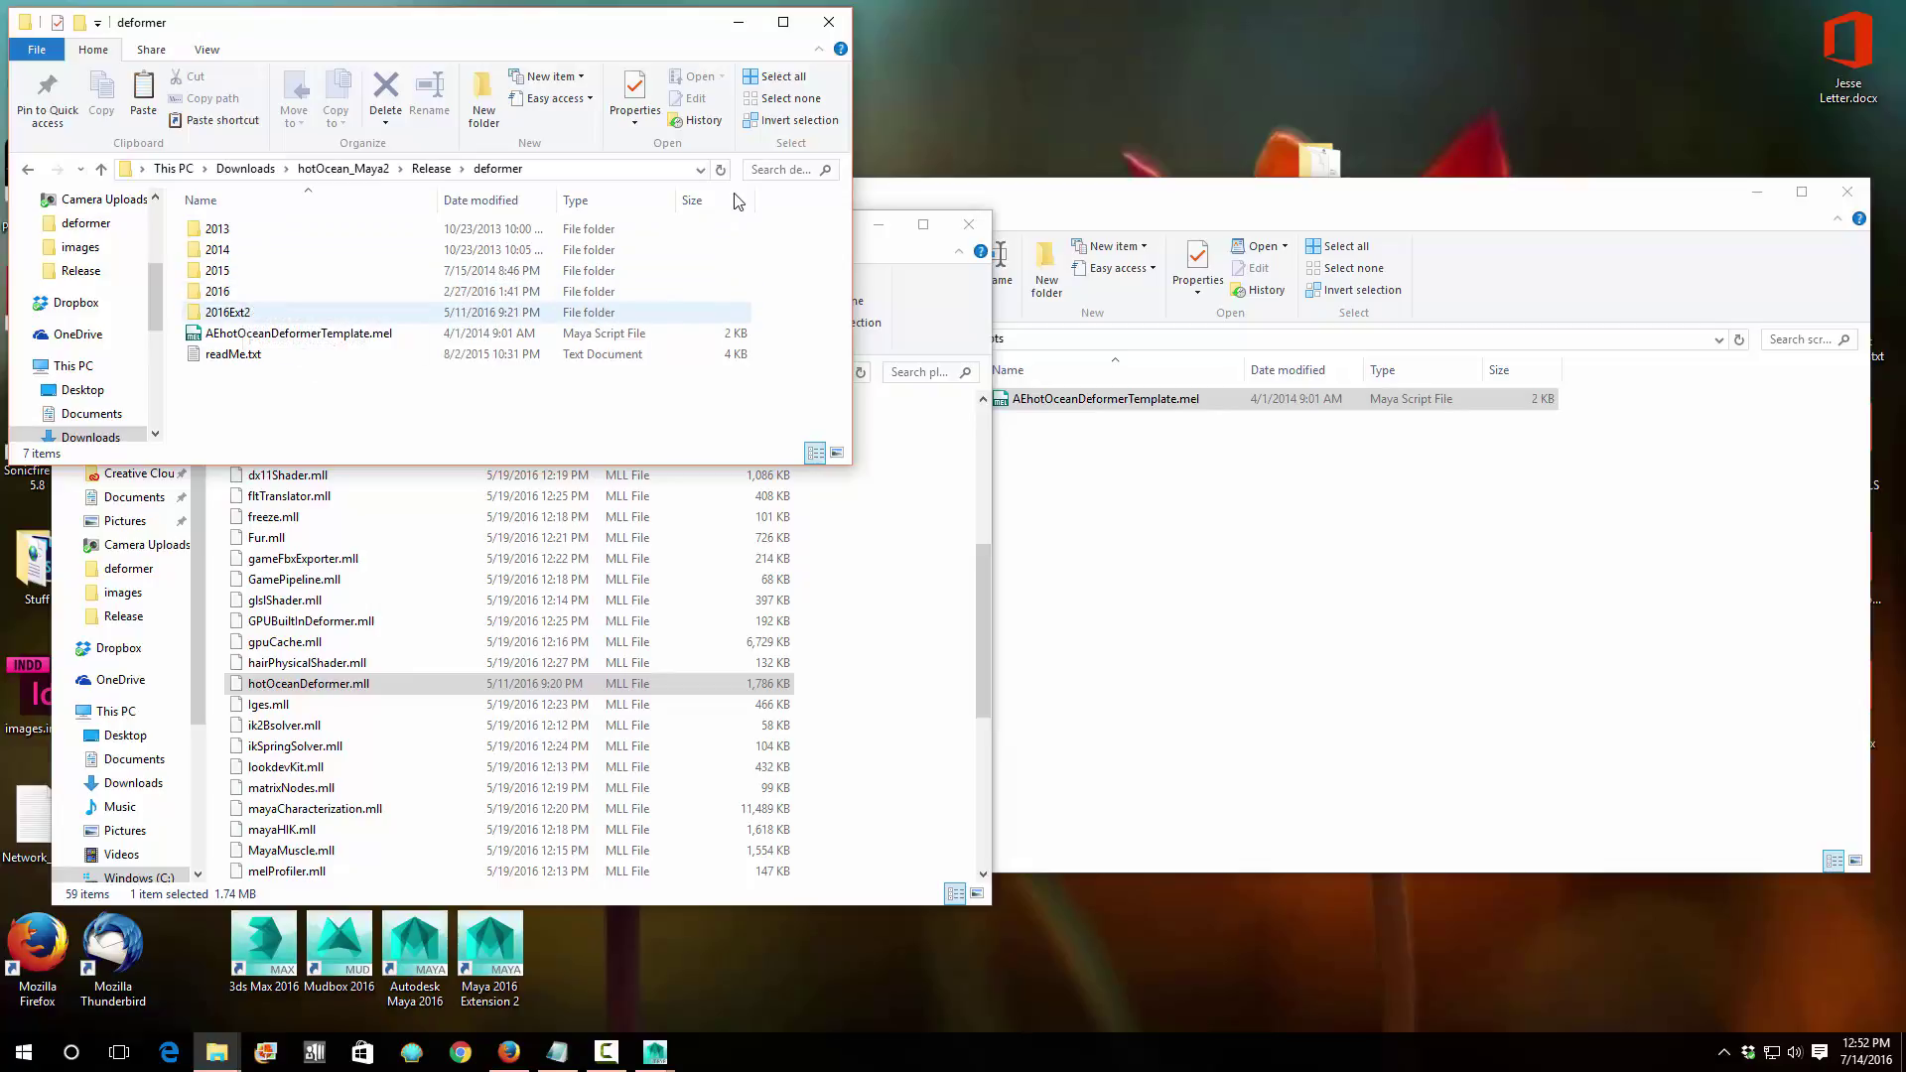
{"action": "key", "text": "Up"}
{"action": "key", "text": "Up"}
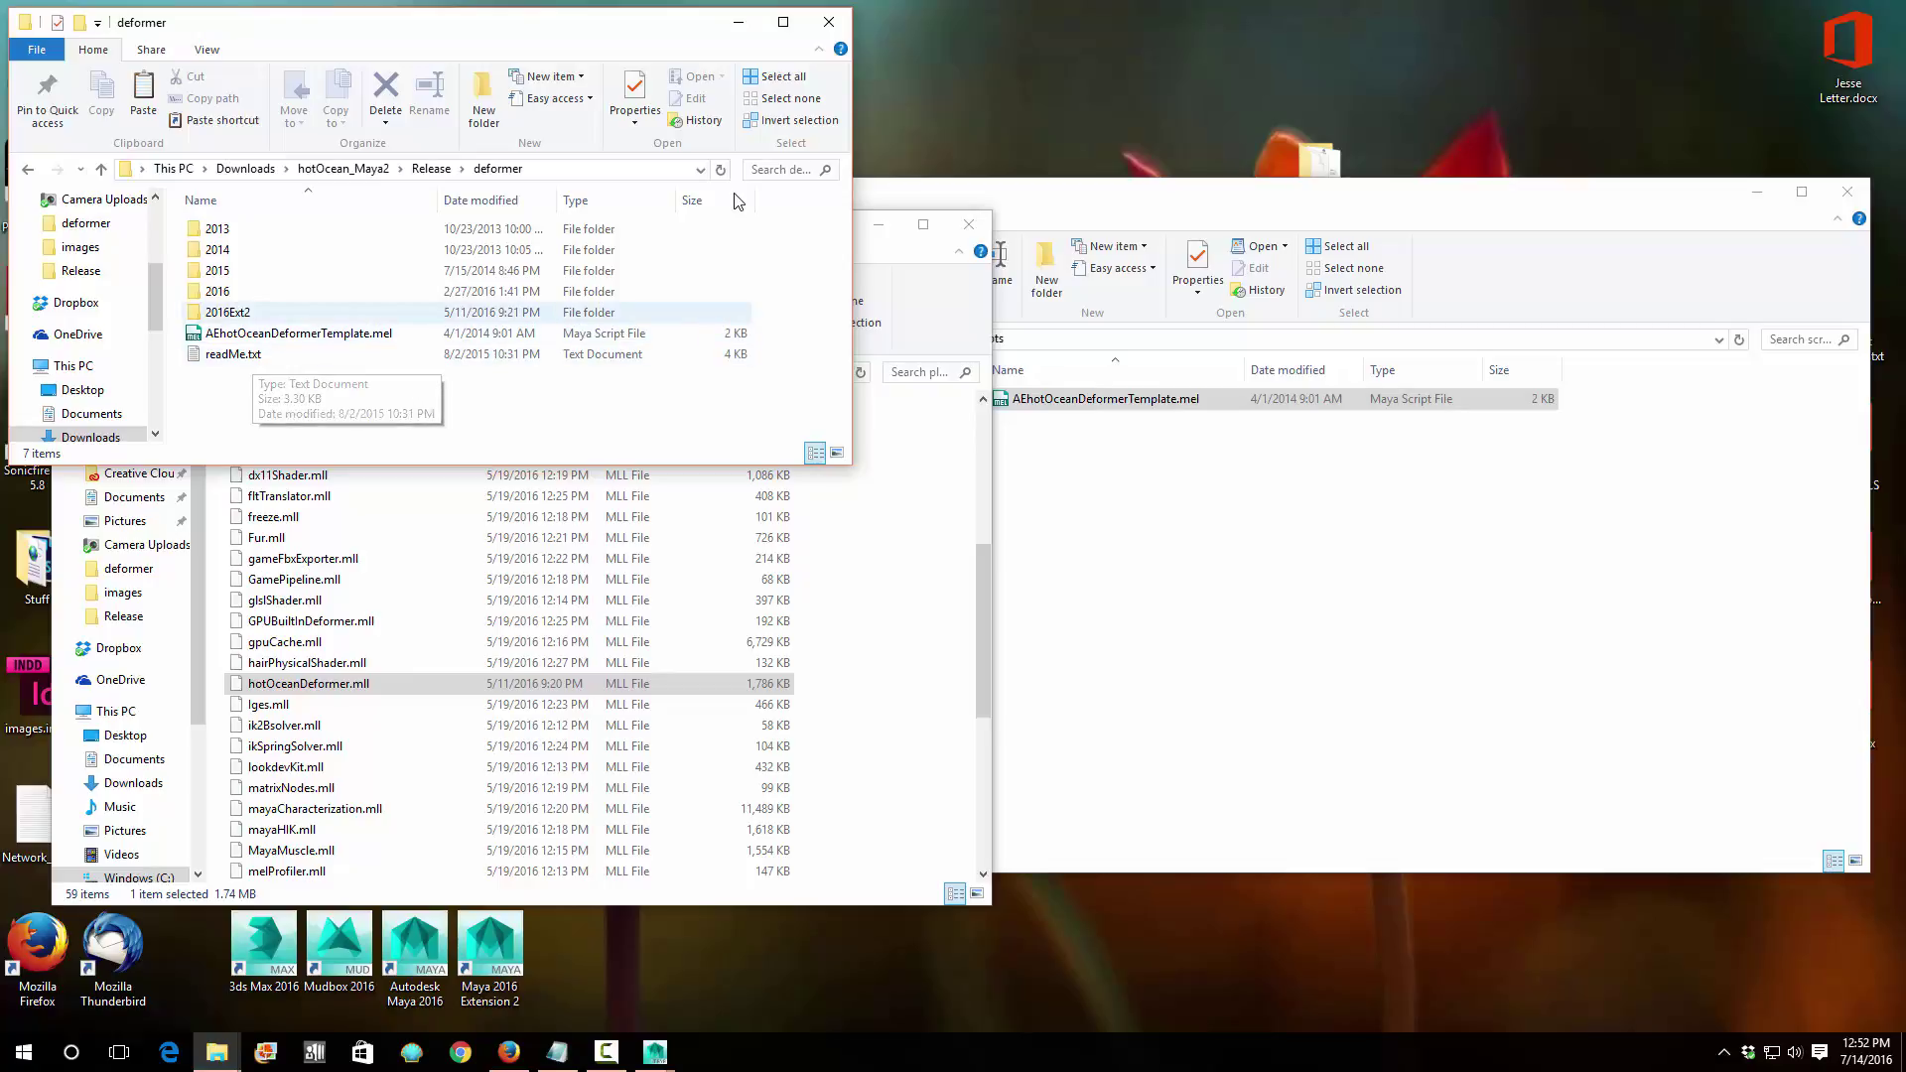
{"action": "key", "text": "Down"}
{"action": "key", "text": "Up"}
{"action": "key", "text": "Down"}
{"action": "key", "text": "Up"}
{"action": "key", "text": "Up"}
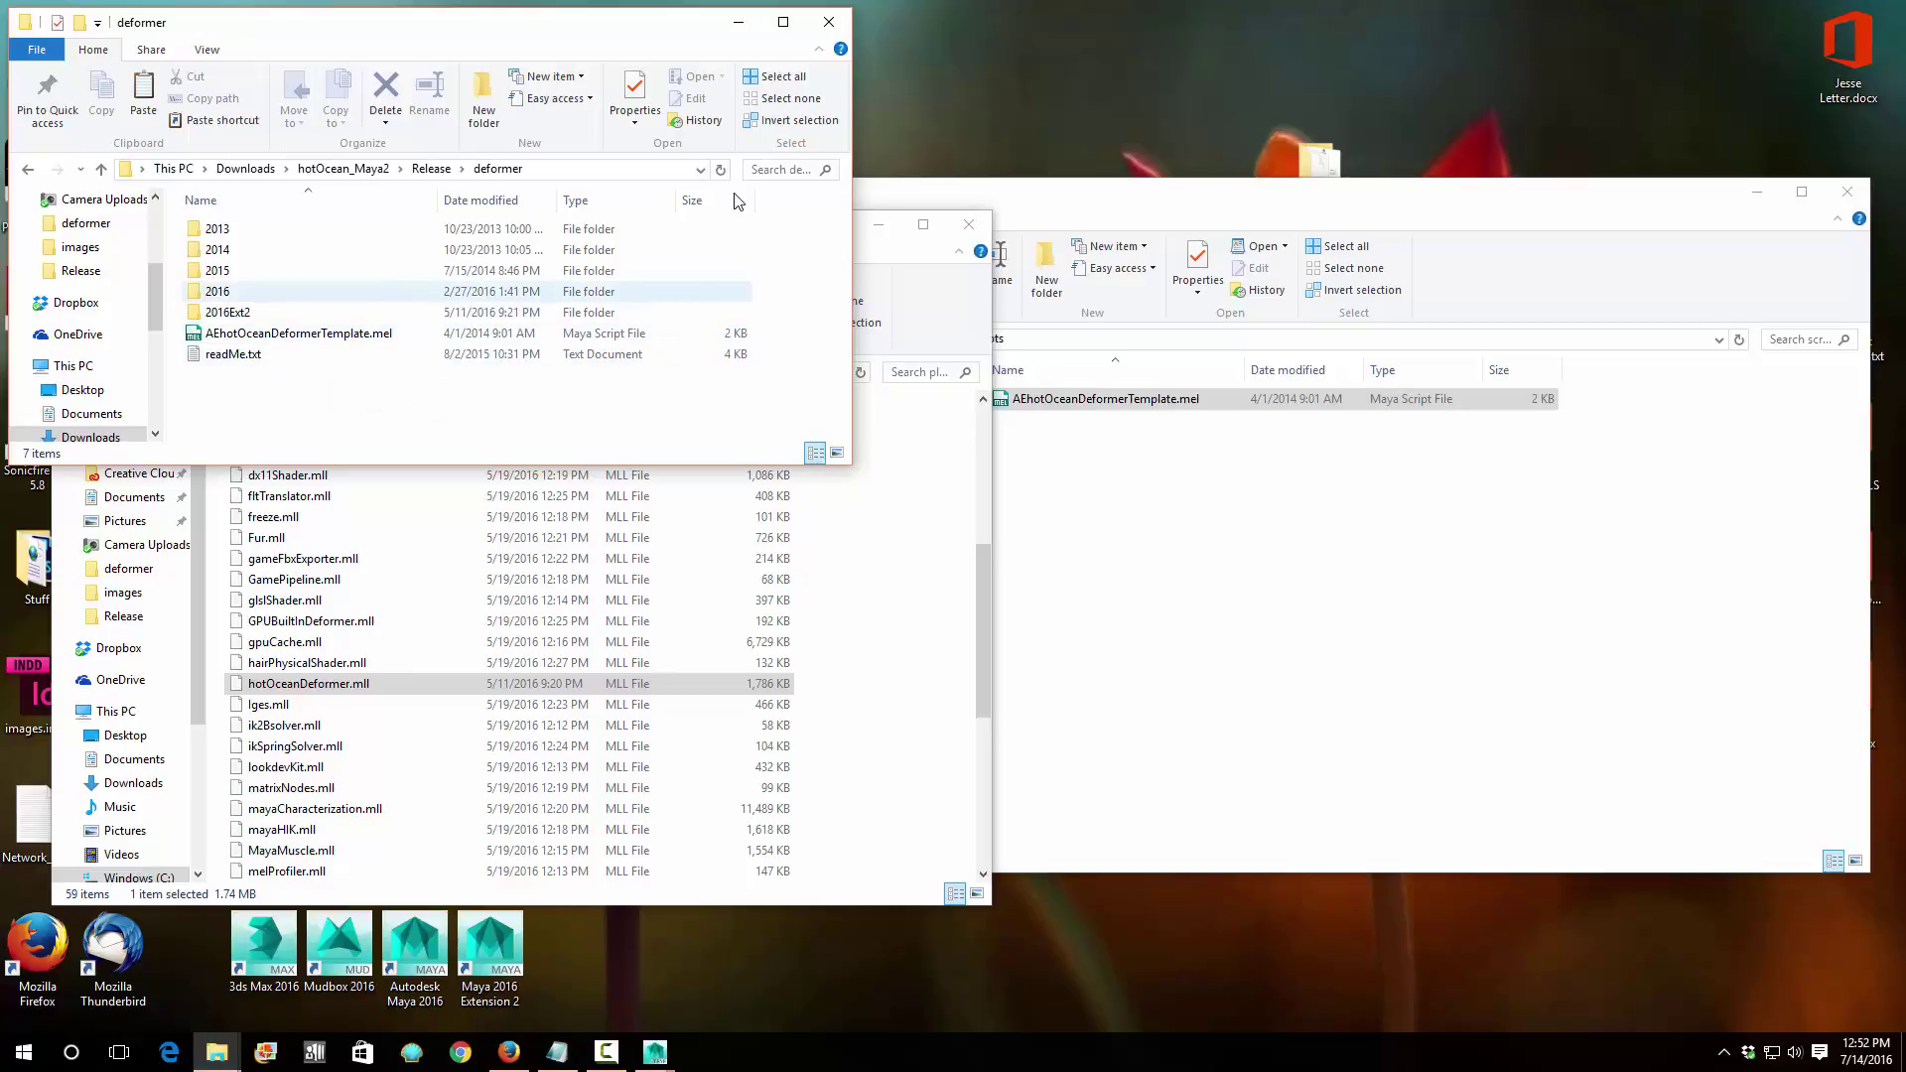
Open the 2016 folder and its win64 subfolder to view the hotOceanDeformer.mll plug-in file.
{"action": "key", "text": "Return"}
{"action": "key", "text": "Down"}
{"action": "key", "text": "Down"}
{"action": "key", "text": "Up"}
{"action": "key", "text": "Down"}
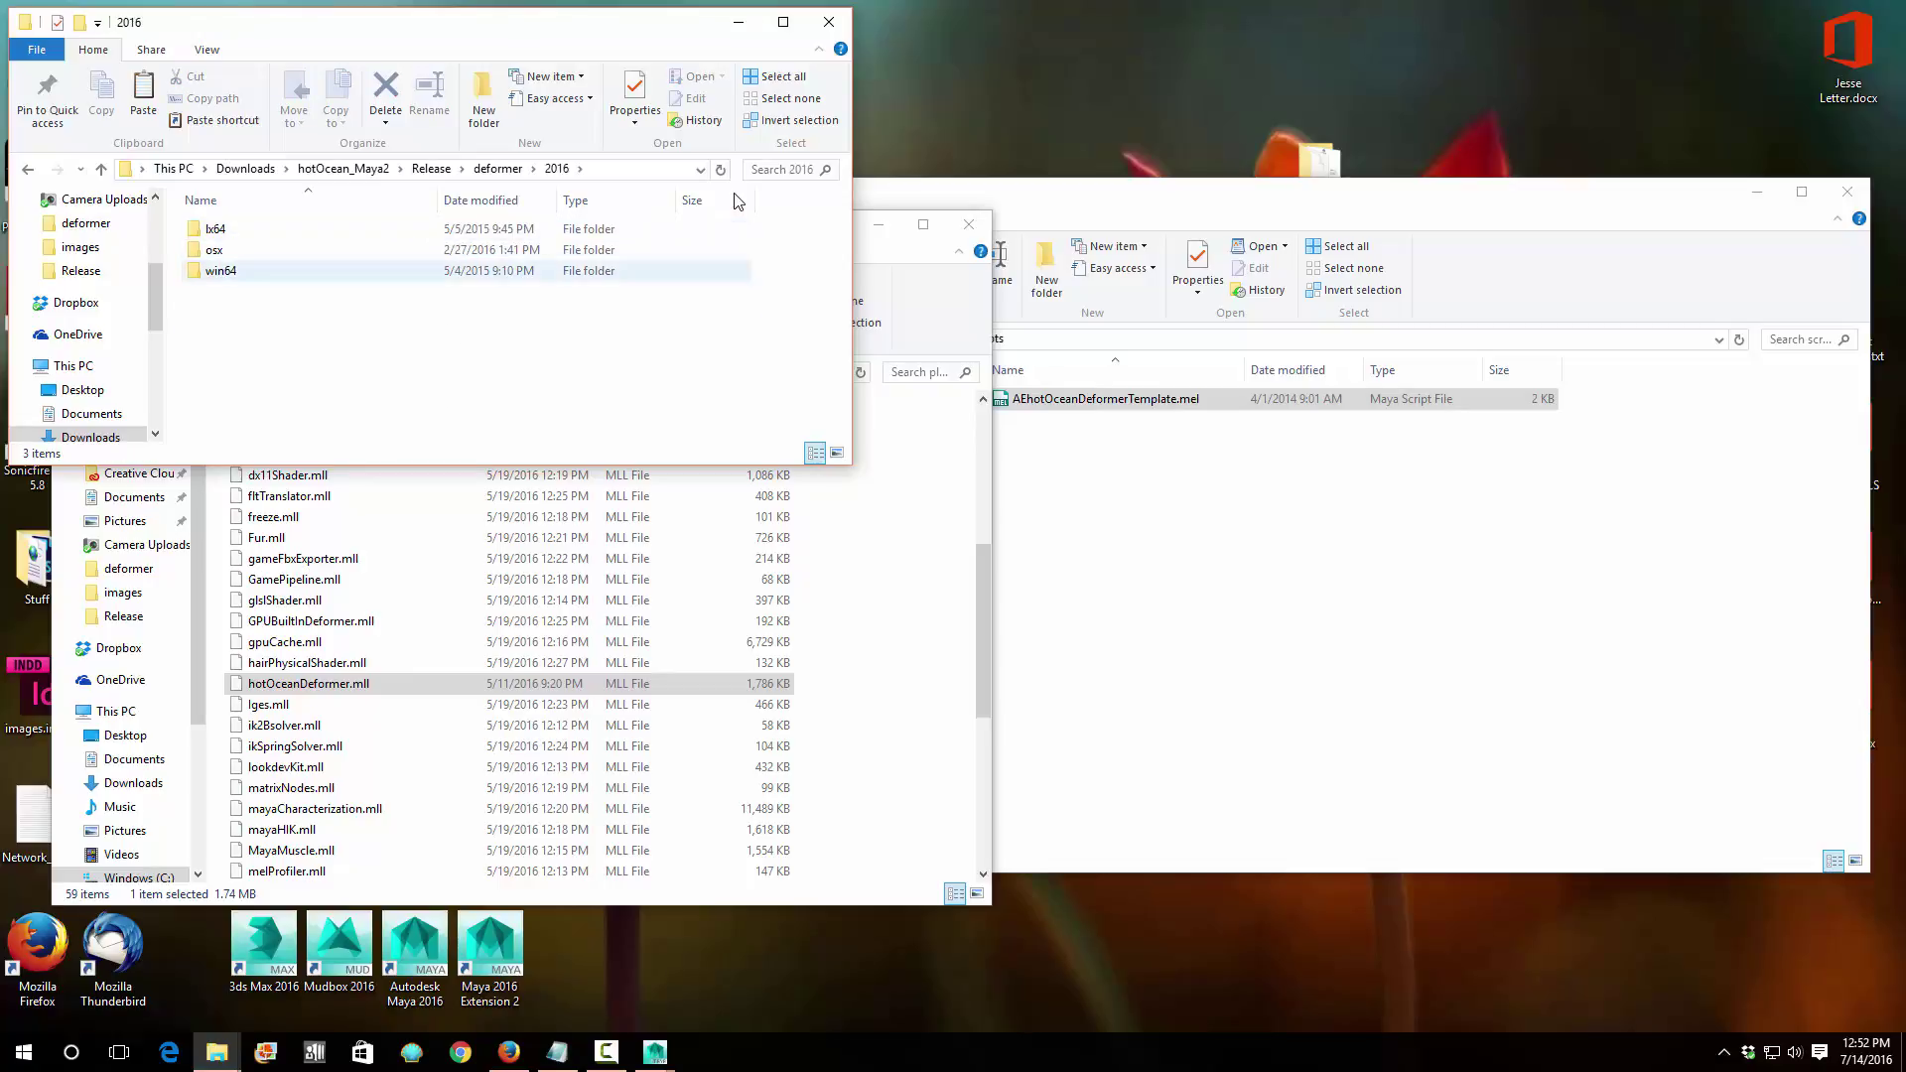
{"action": "key", "text": "Return"}
{"action": "key", "text": "Down"}
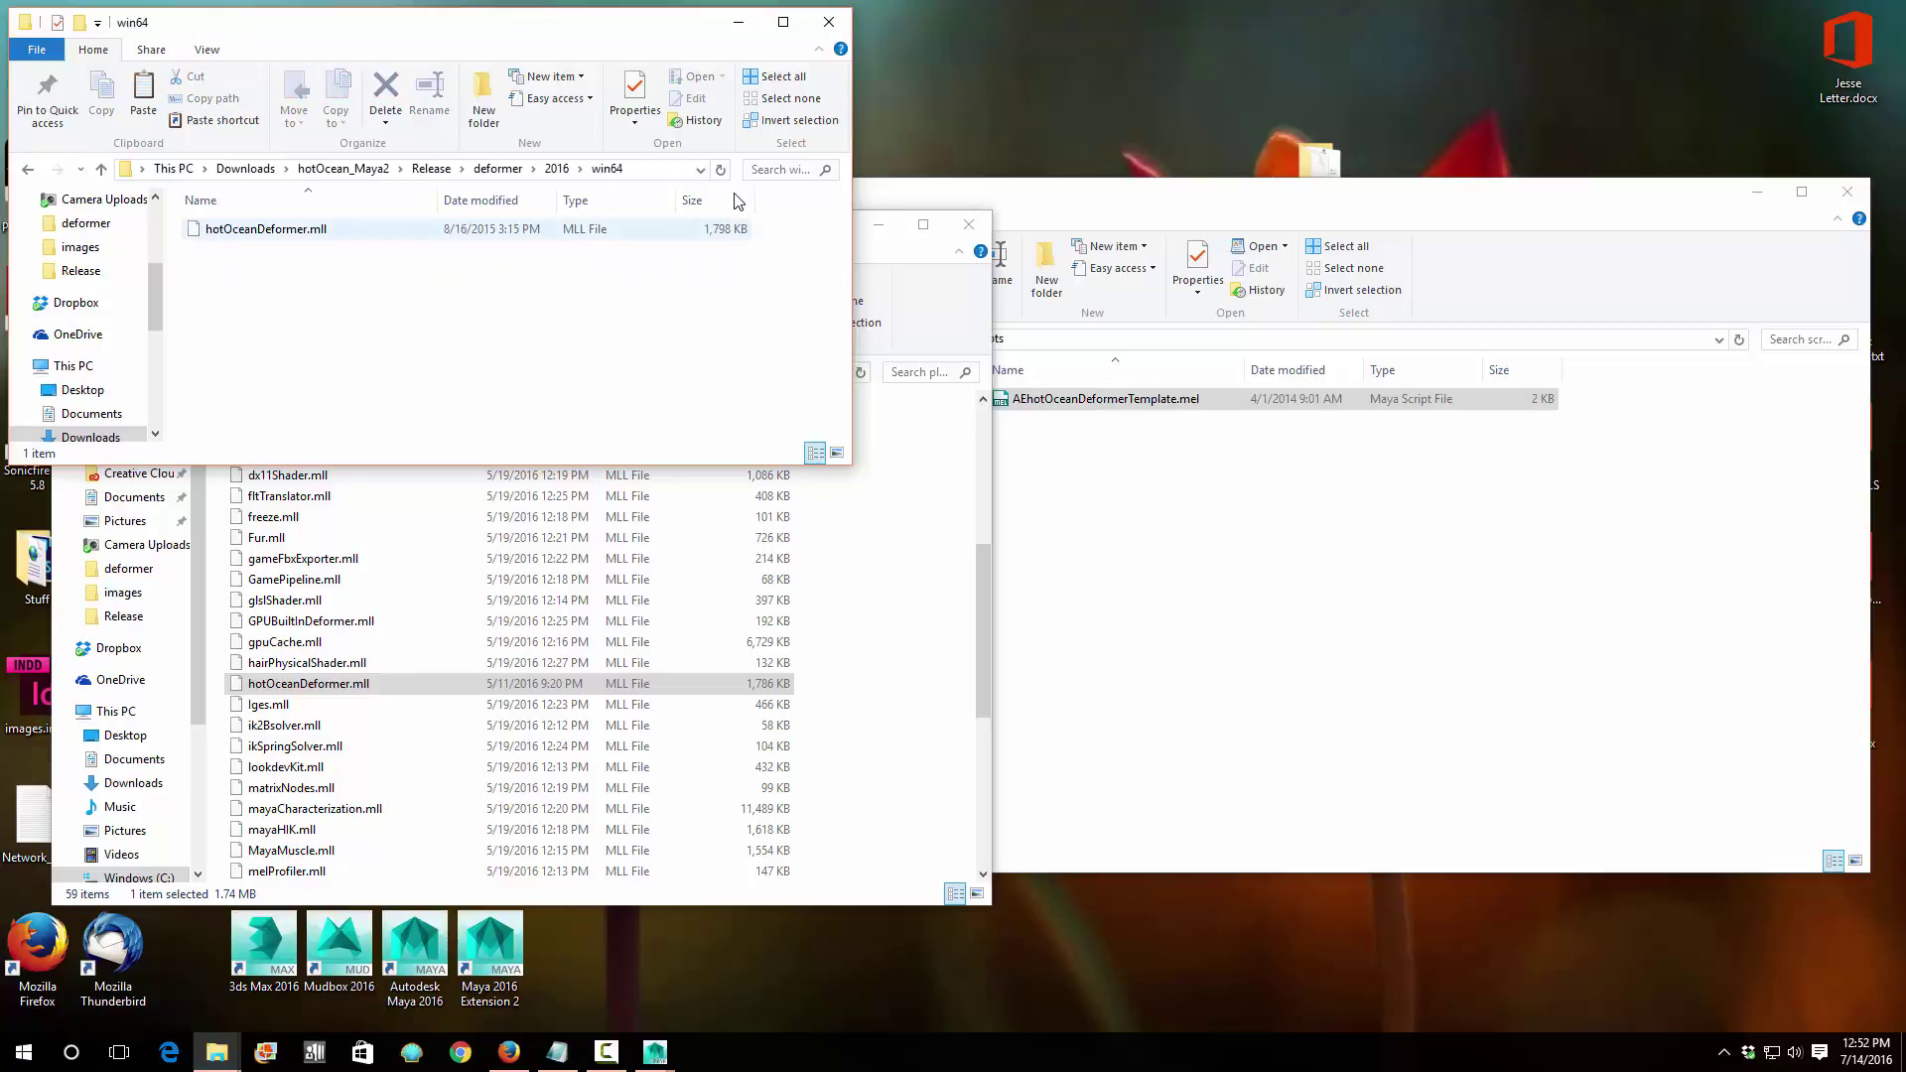
Bring the Maya2016.5 plug-ins folder window forward and move it clear of the win64 window.
{"action": "key", "text": "alt+Tab"}
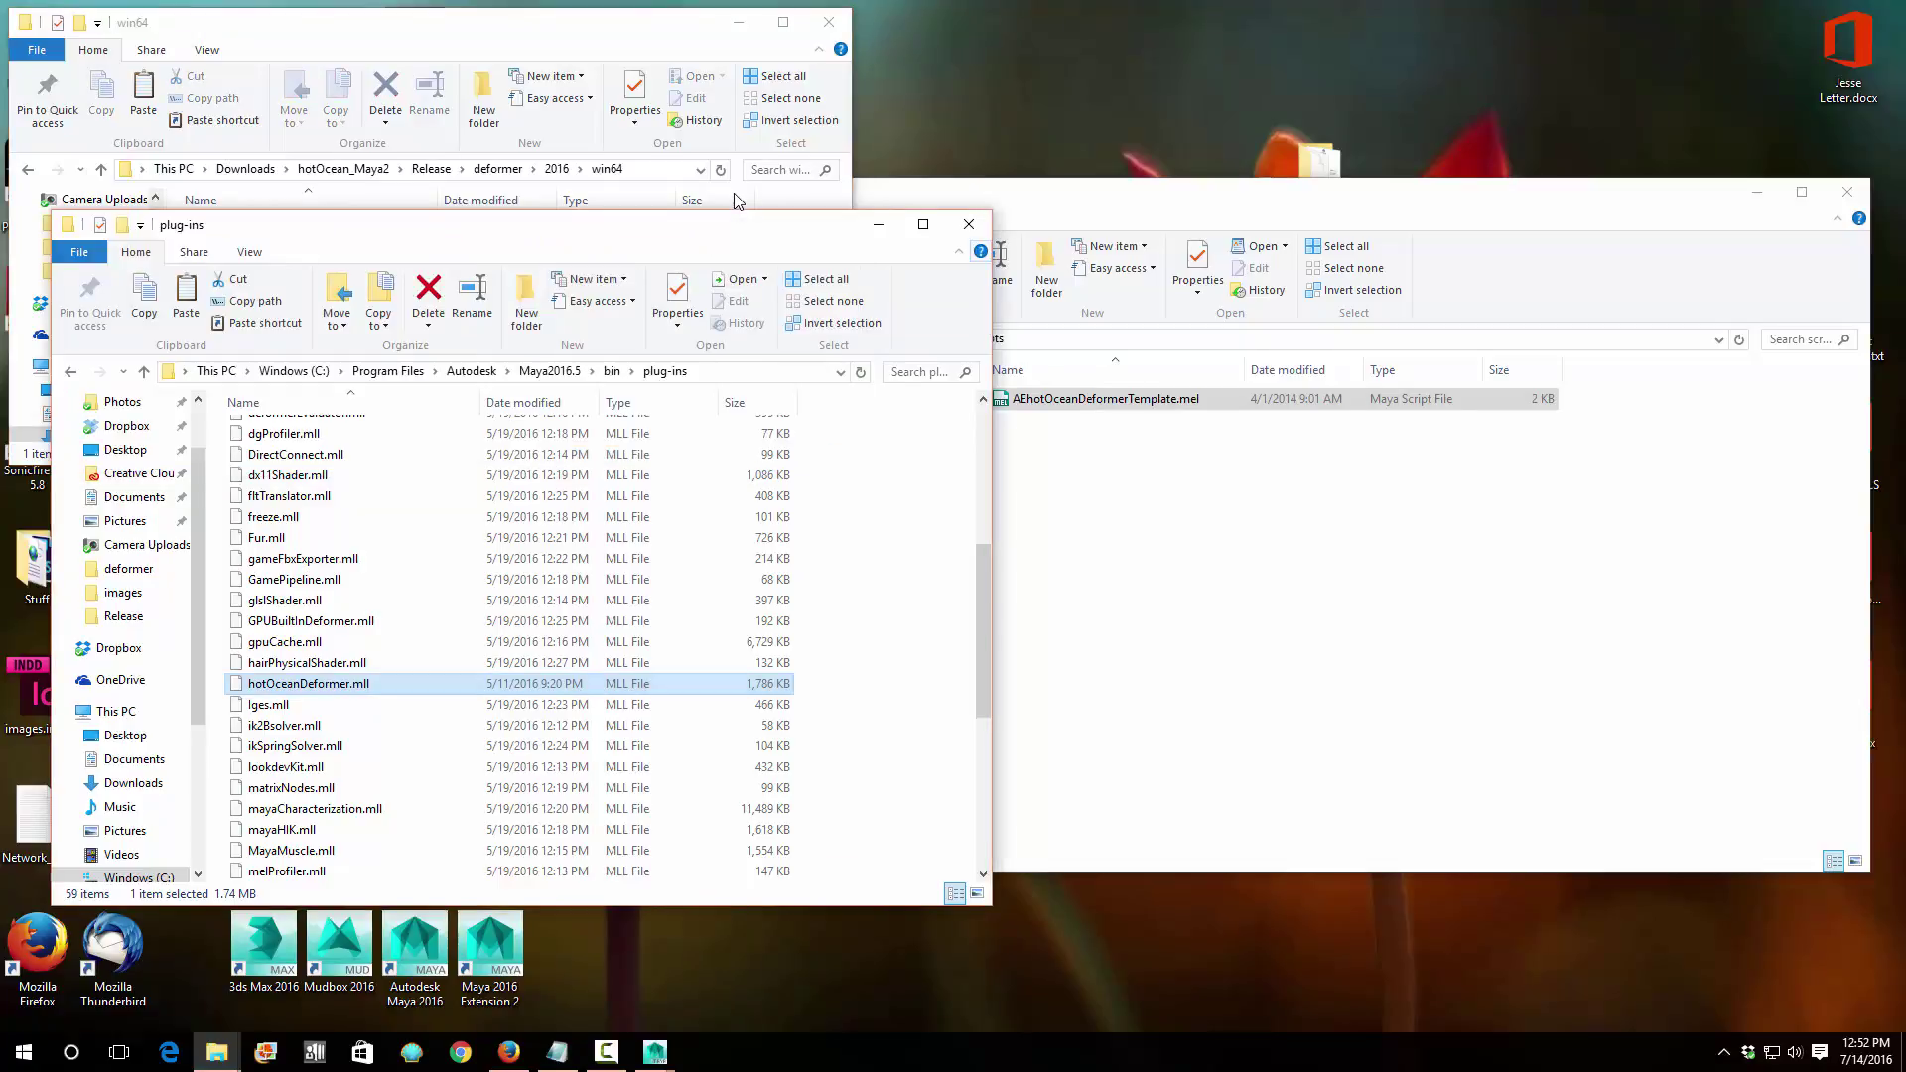
{"action": "mouse_move", "coordinate": [800, 227]}
{"action": "left_mouse_down"}
{"action": "mouse_move", "coordinate": [1391, 231]}
{"action": "mouse_move", "coordinate": [1456, 256]}
{"action": "left_mouse_up"}
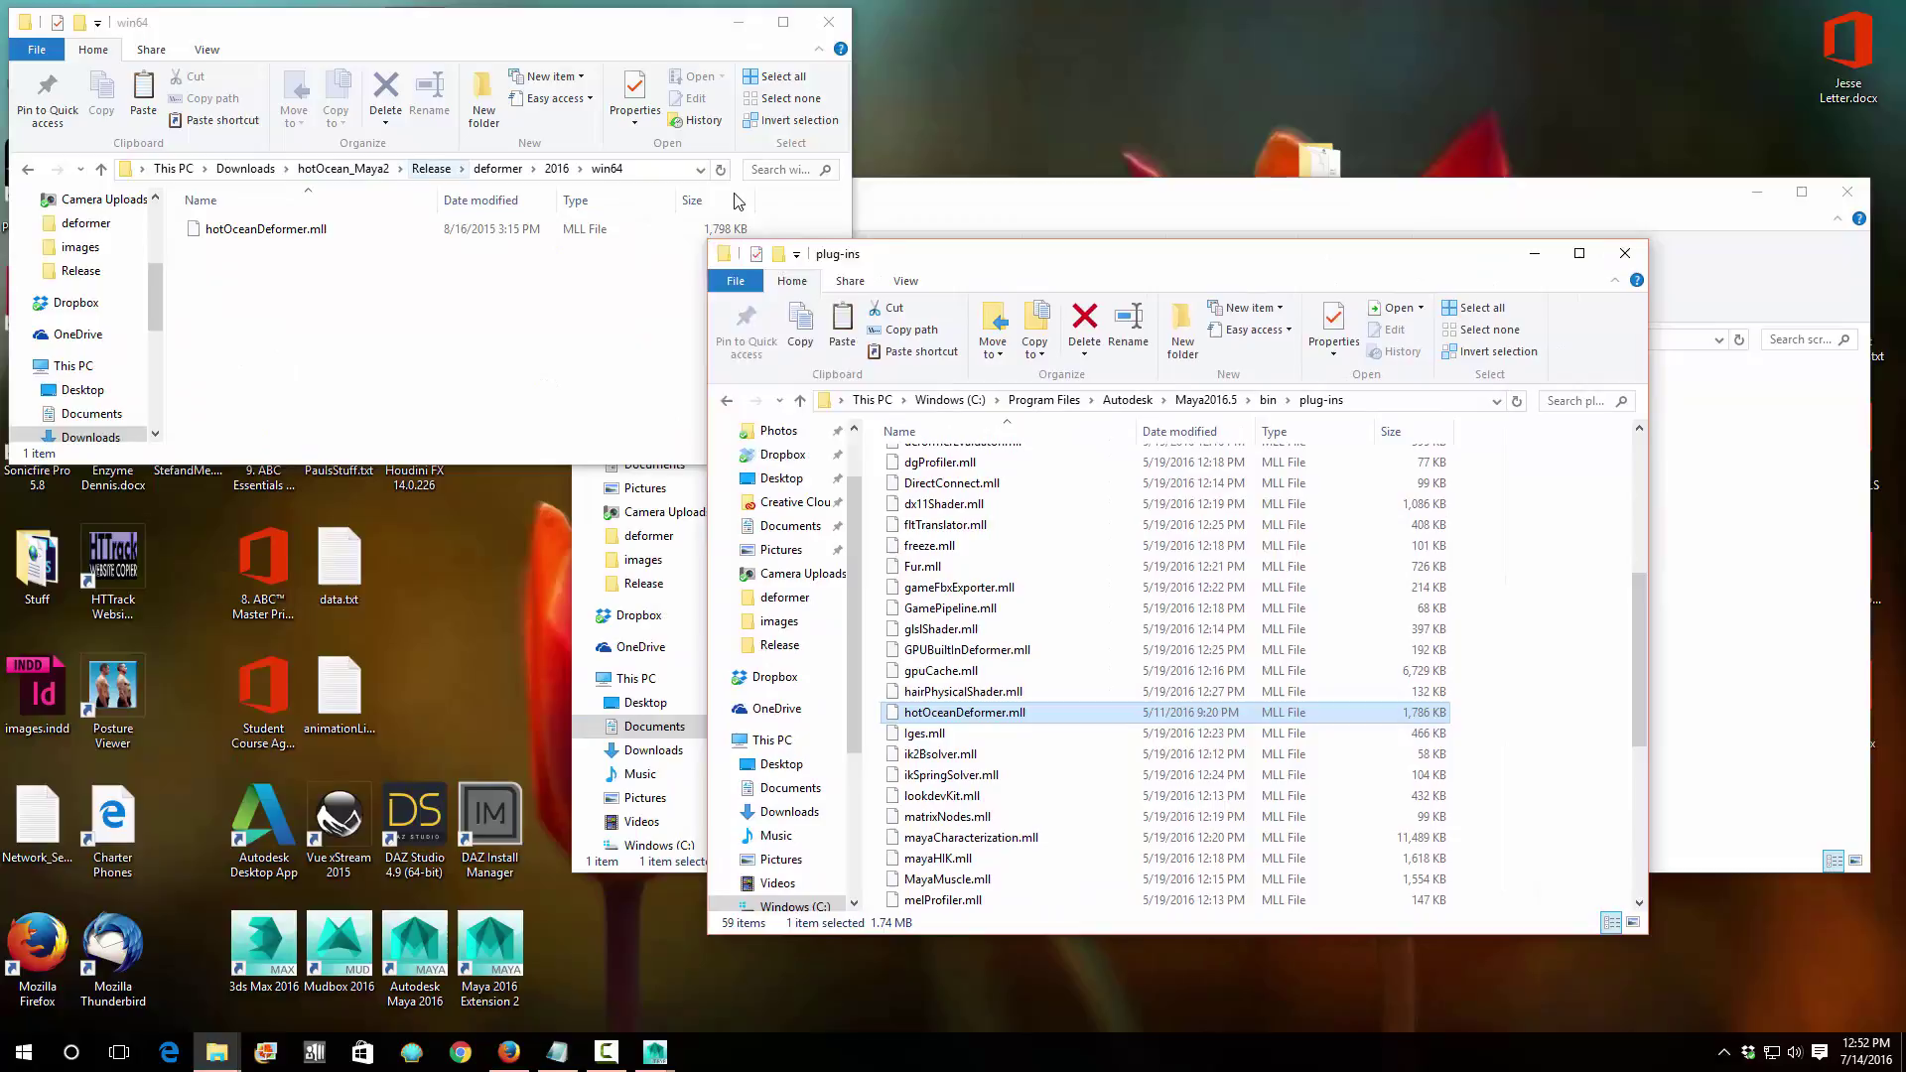
Return to the deformer folder through Release and open its readMe.txt installation notes.
{"action": "left_click", "coordinate": [431, 169]}
{"action": "key", "text": "Return"}
{"action": "key", "text": "Down"}
{"action": "key", "text": "Down"}
{"action": "key", "text": "Down"}
{"action": "key", "text": "Down"}
{"action": "key", "text": "Down"}
{"action": "key", "text": "Down"}
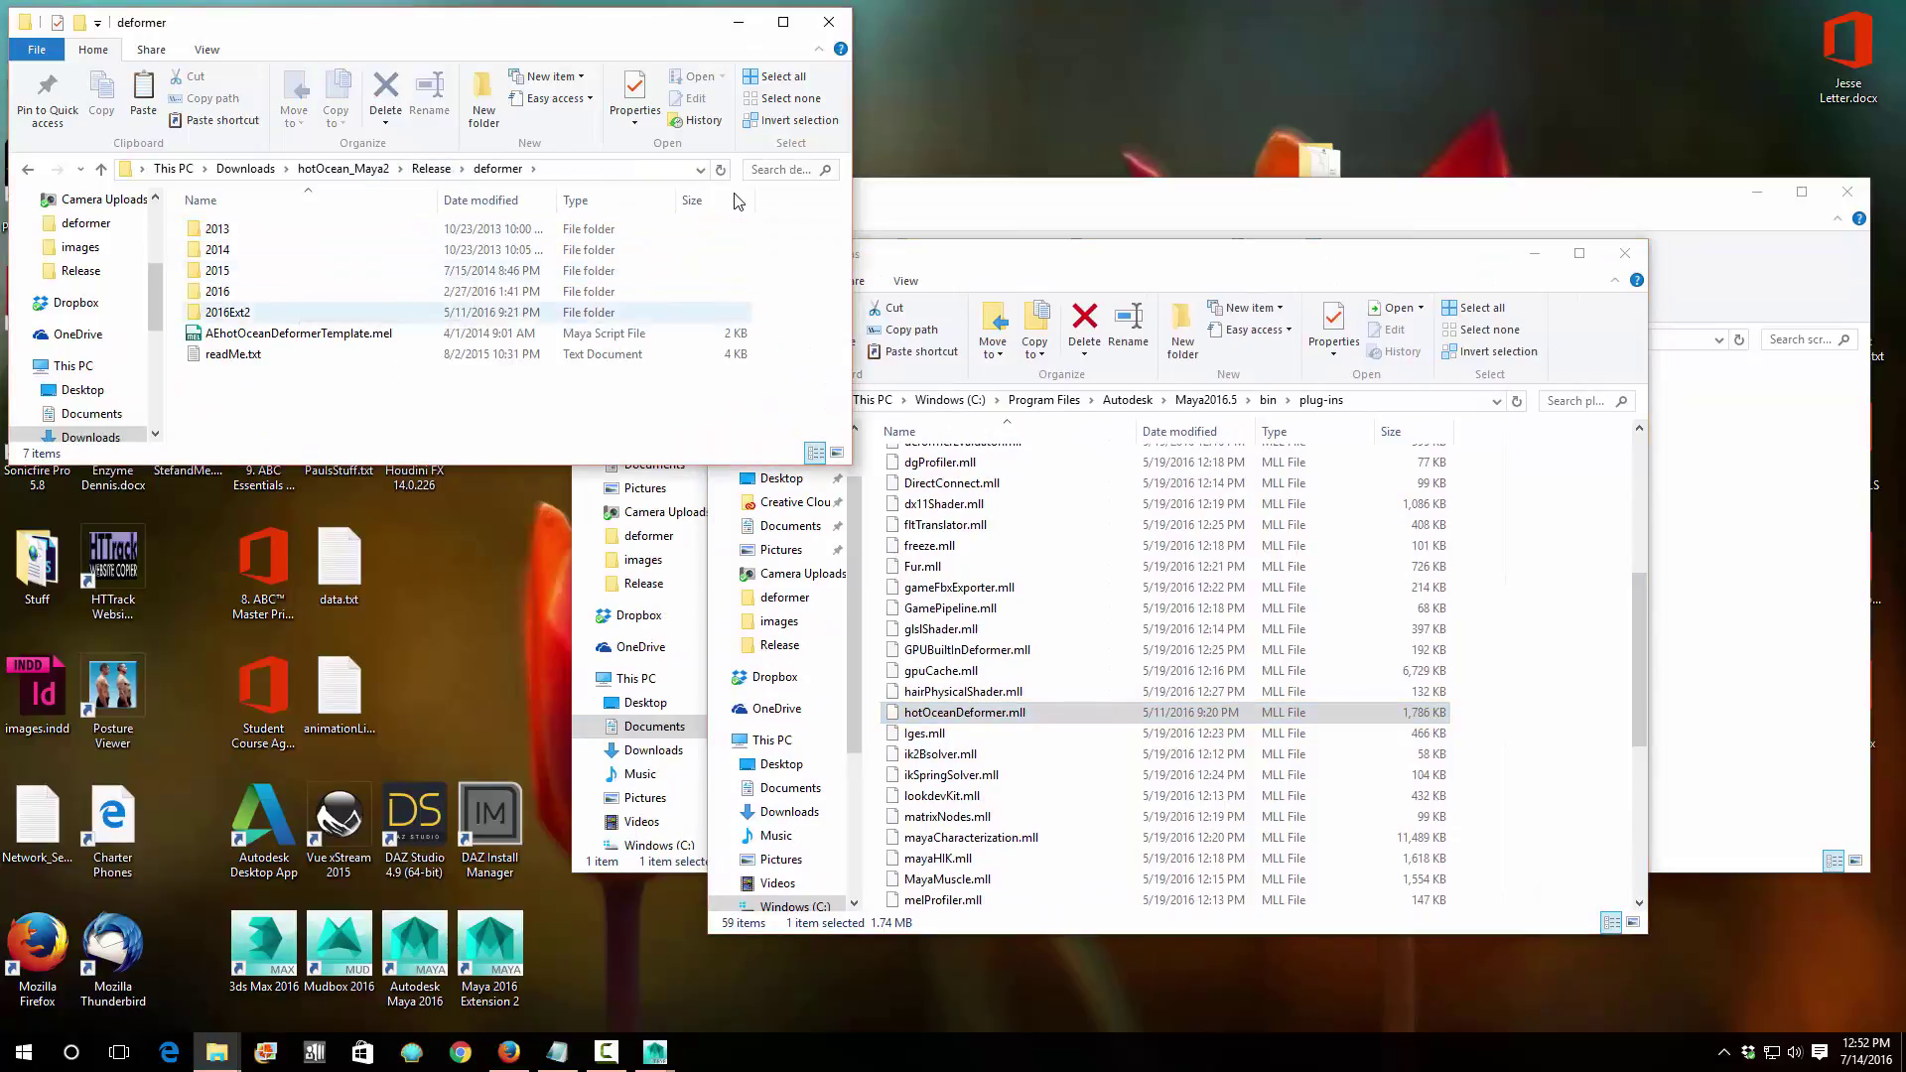
{"action": "key", "text": "Return"}
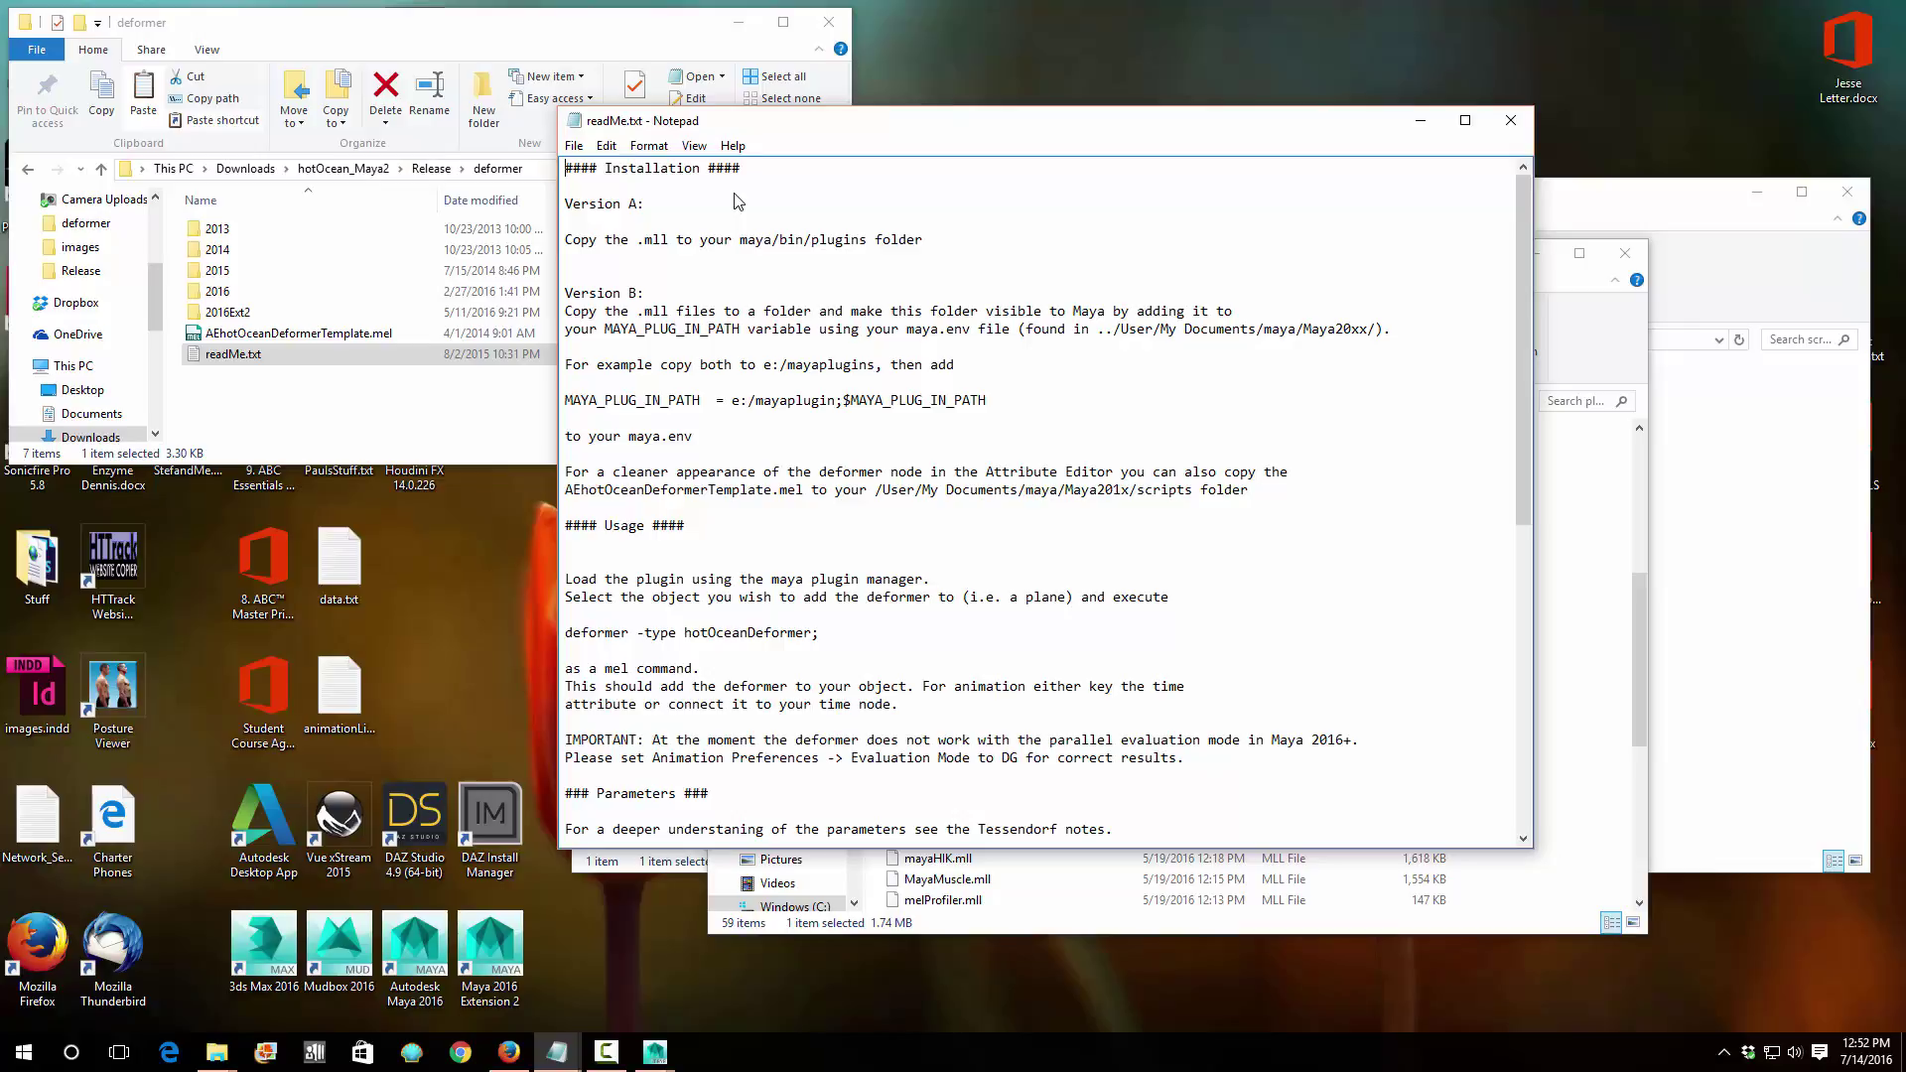
Highlight the AEhotOceanDeformerTemplate.mel file name and its destination scripts folder path in the installation notes.
{"action": "left_click_drag", "start_coordinate": [803, 489], "coordinate": [573, 490]}
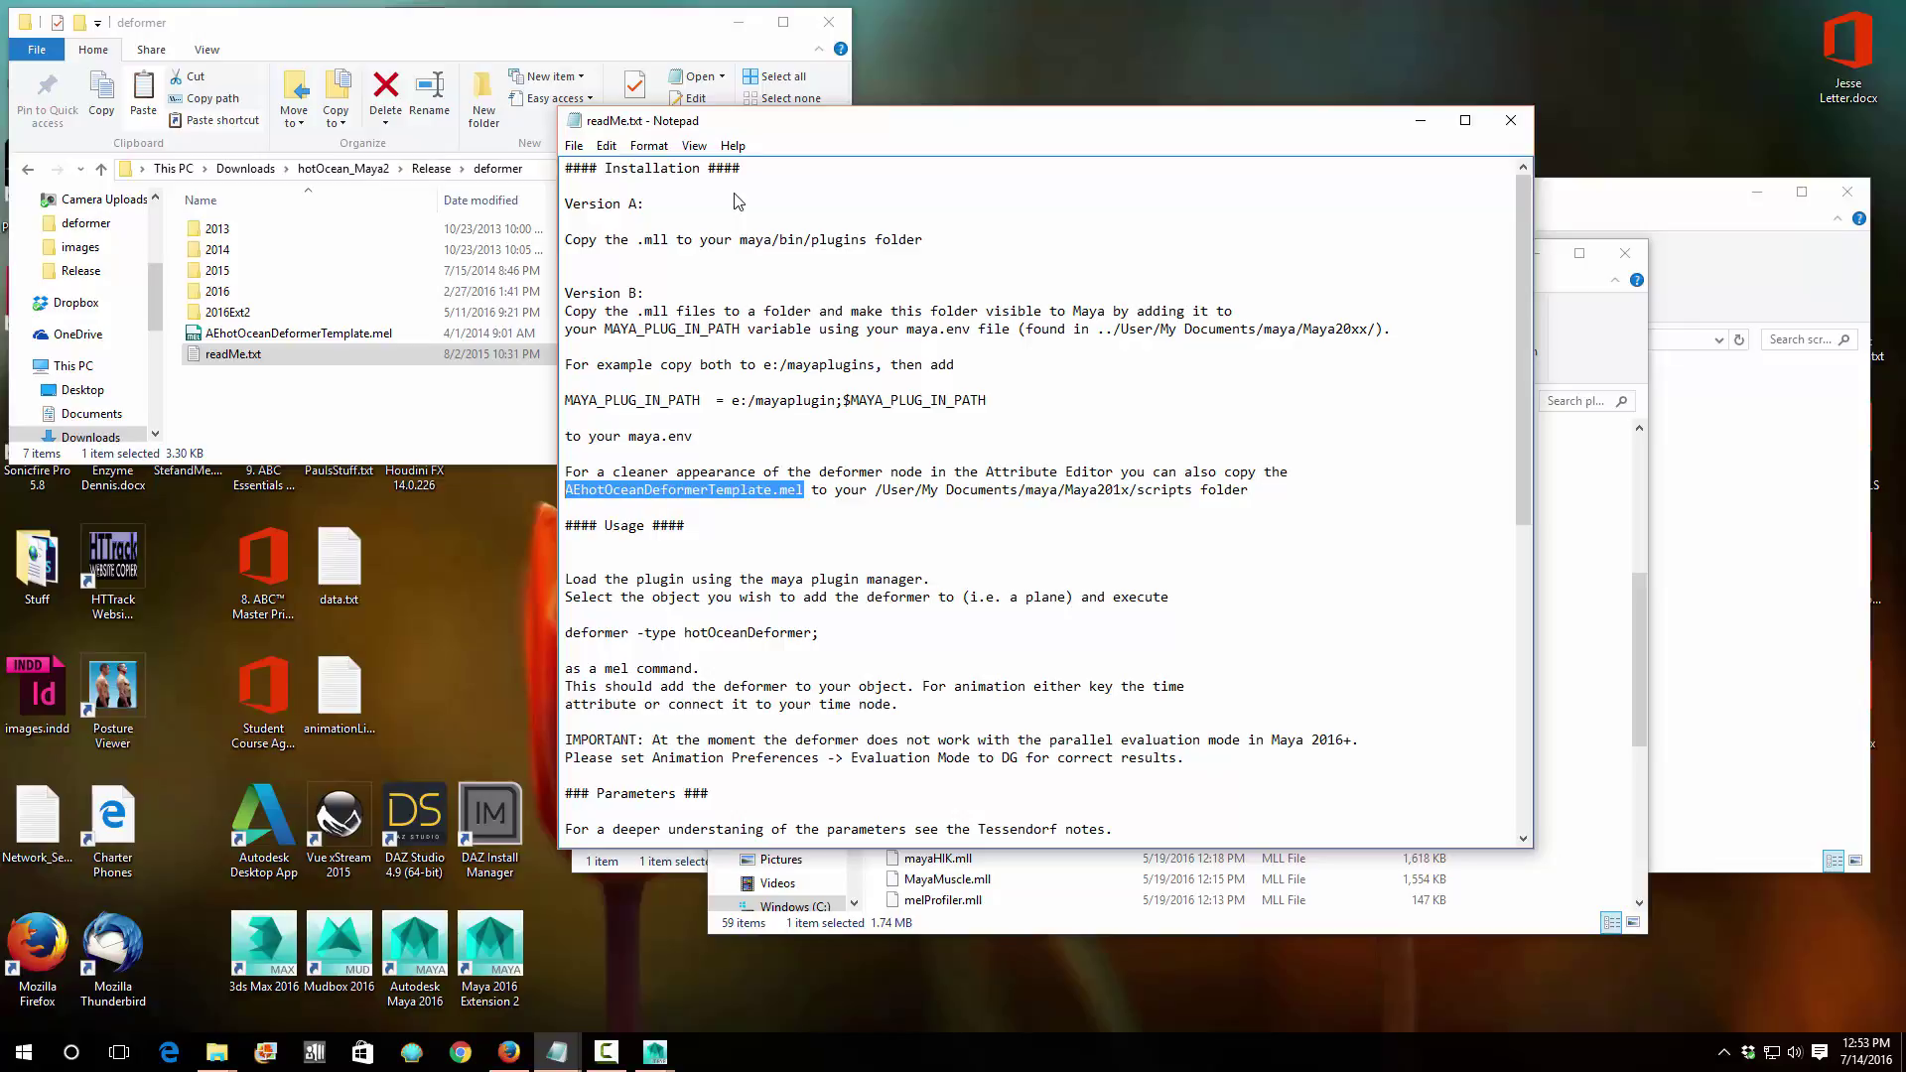
{"action": "left_click_drag", "start_coordinate": [875, 490], "coordinate": [1248, 490]}
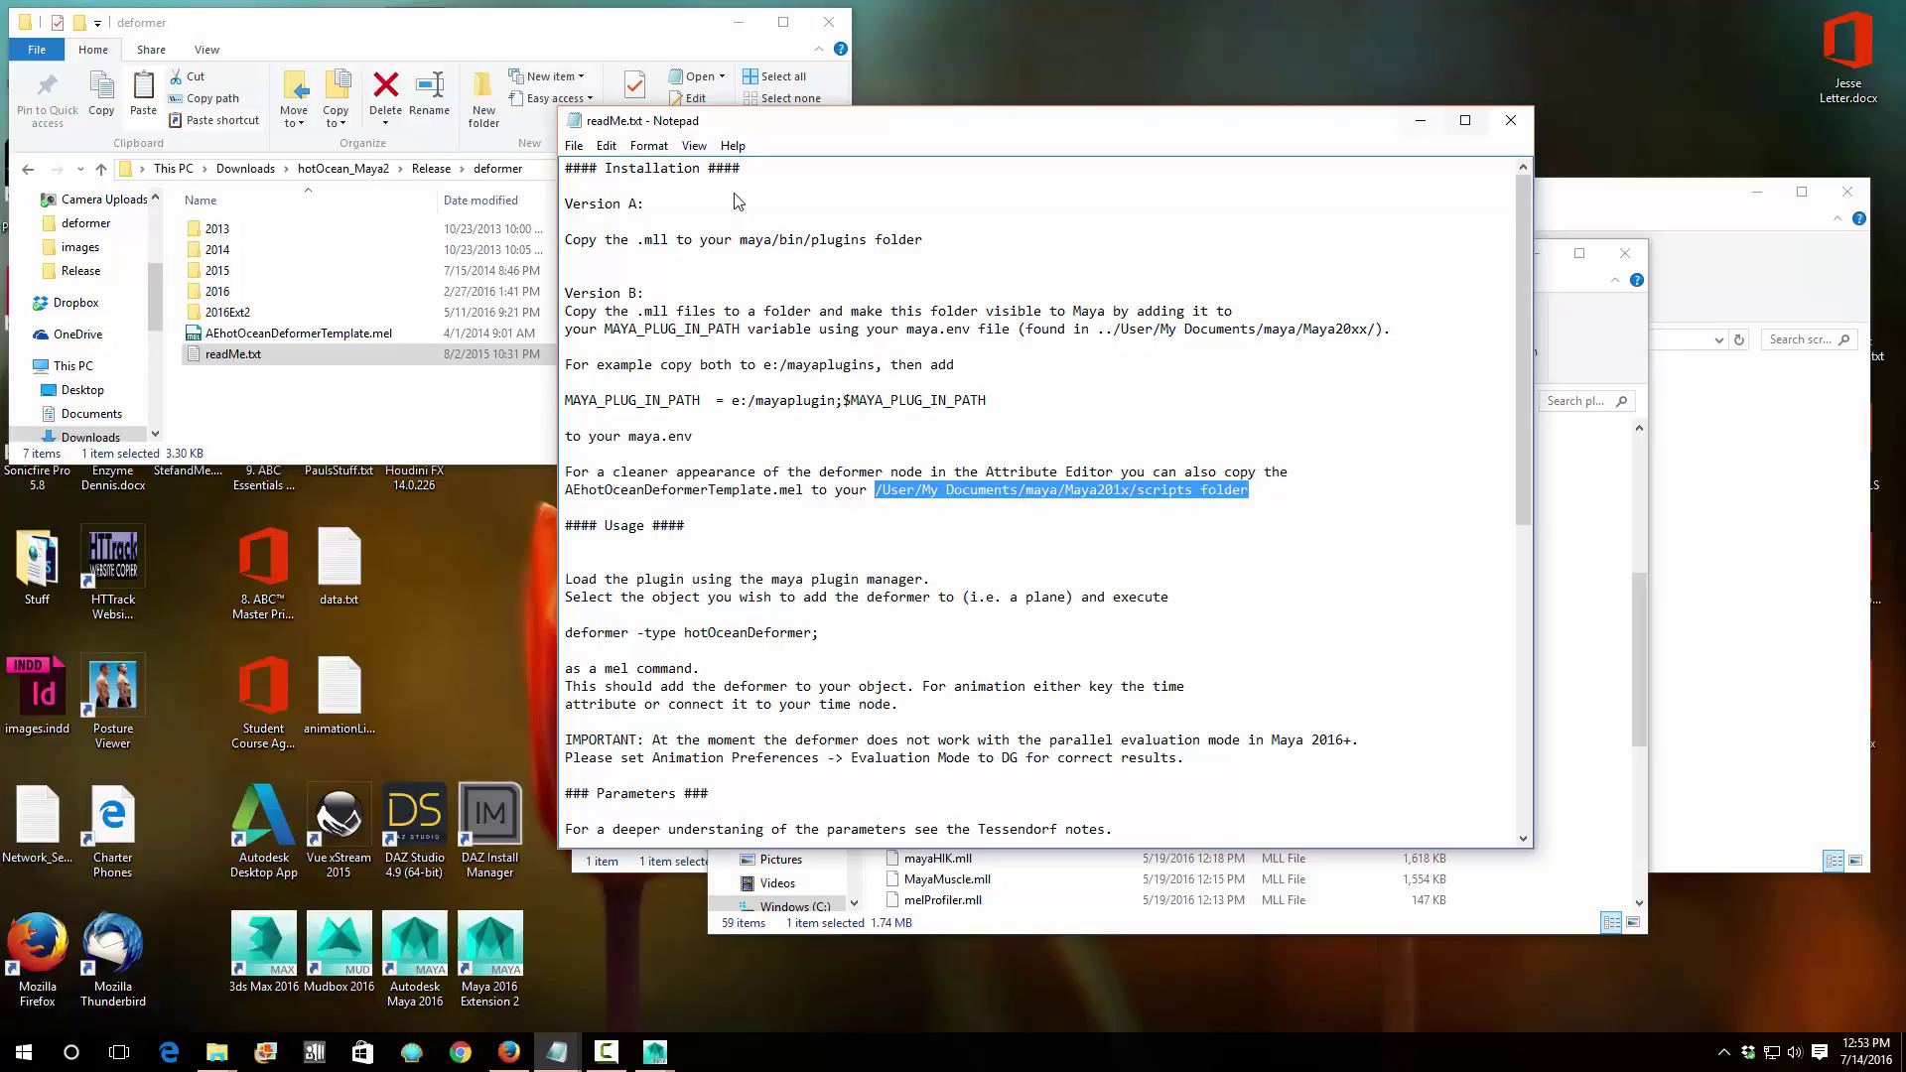
Minimize the readMe.txt notes and resize and move the Maya2016.5 plug-ins window so the deformer and scripts folders stay visible.
{"action": "left_click", "coordinate": [1419, 121]}
{"action": "left_click_drag", "start_coordinate": [1177, 253], "coordinate": [613, 312]}
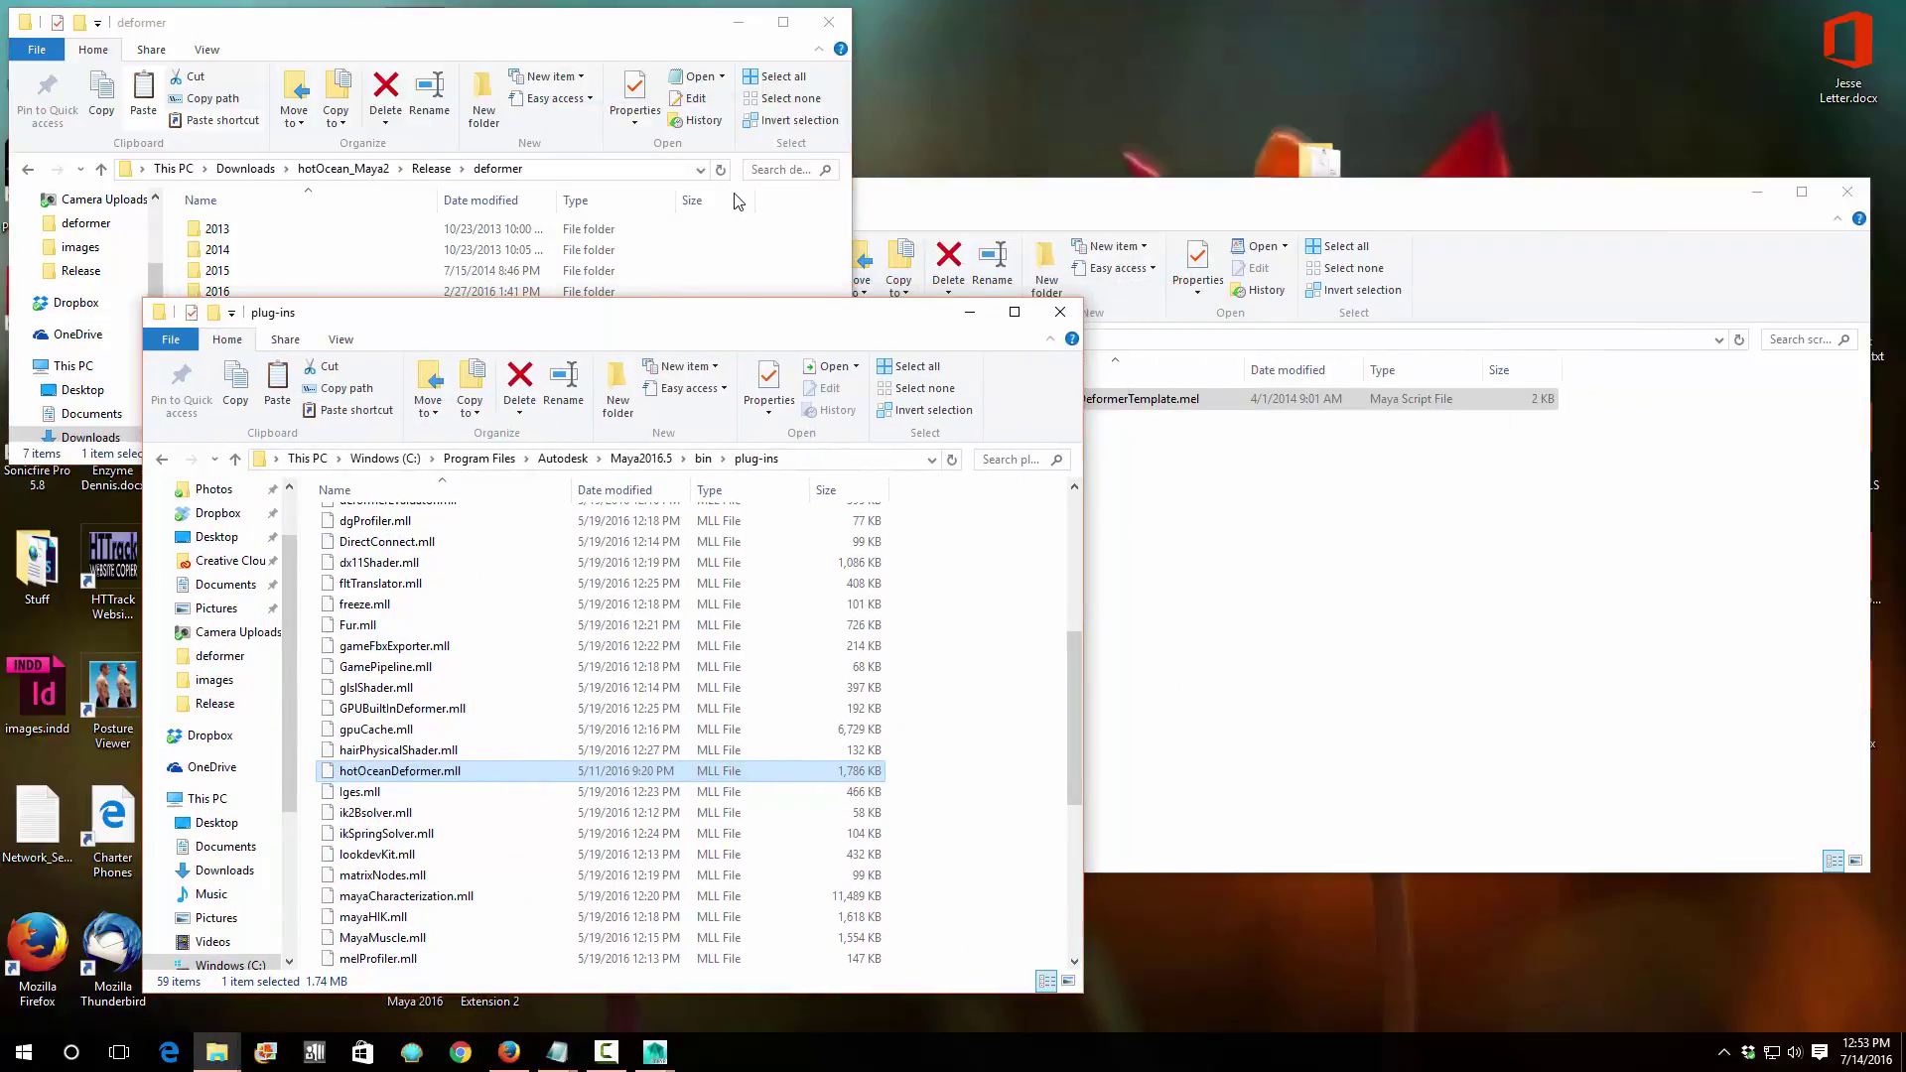
{"action": "left_click_drag", "start_coordinate": [1083, 992], "coordinate": [1319, 888]}
{"action": "left_click_drag", "start_coordinate": [838, 312], "coordinate": [778, 416]}
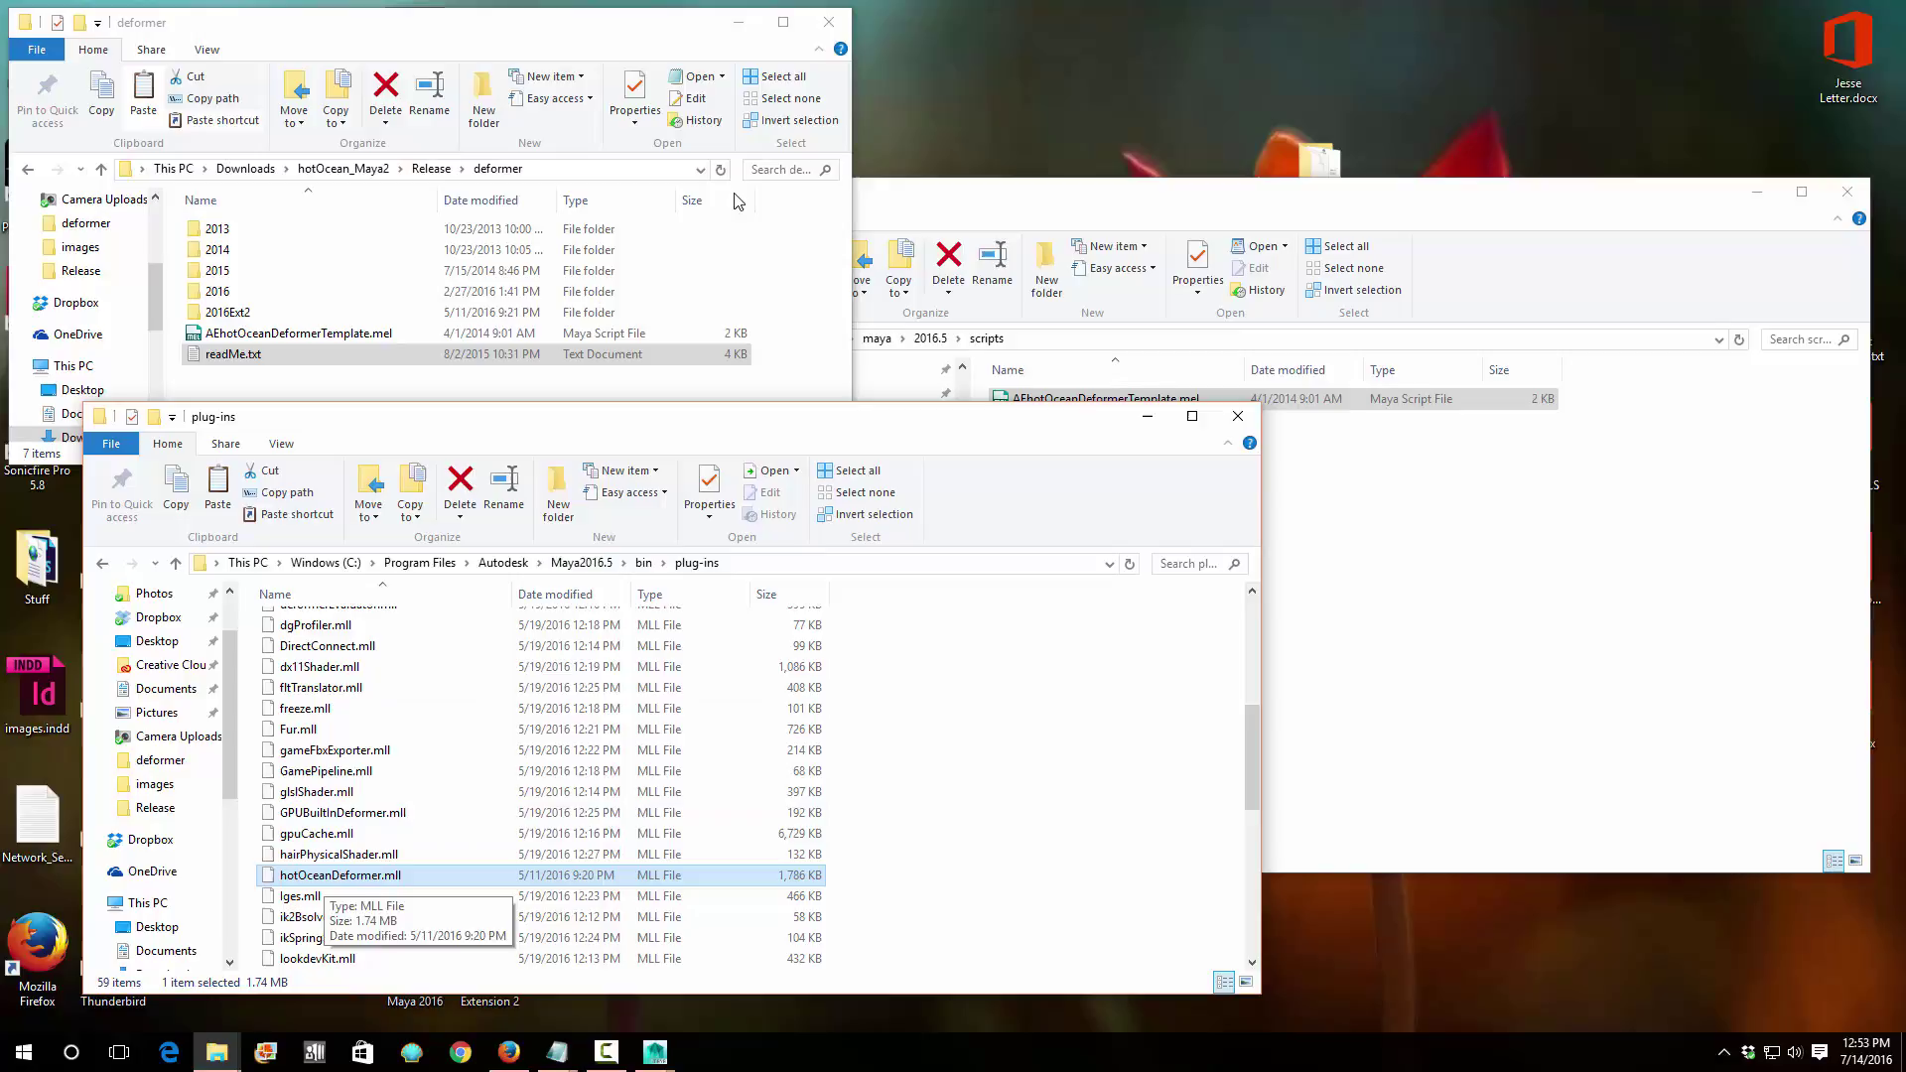
Open the 2016Ext2 folder and its win64 subfolder to view the plug-in file, and return to the deformer folder.
{"action": "double_click", "coordinate": [228, 311]}
{"action": "double_click", "coordinate": [228, 229]}
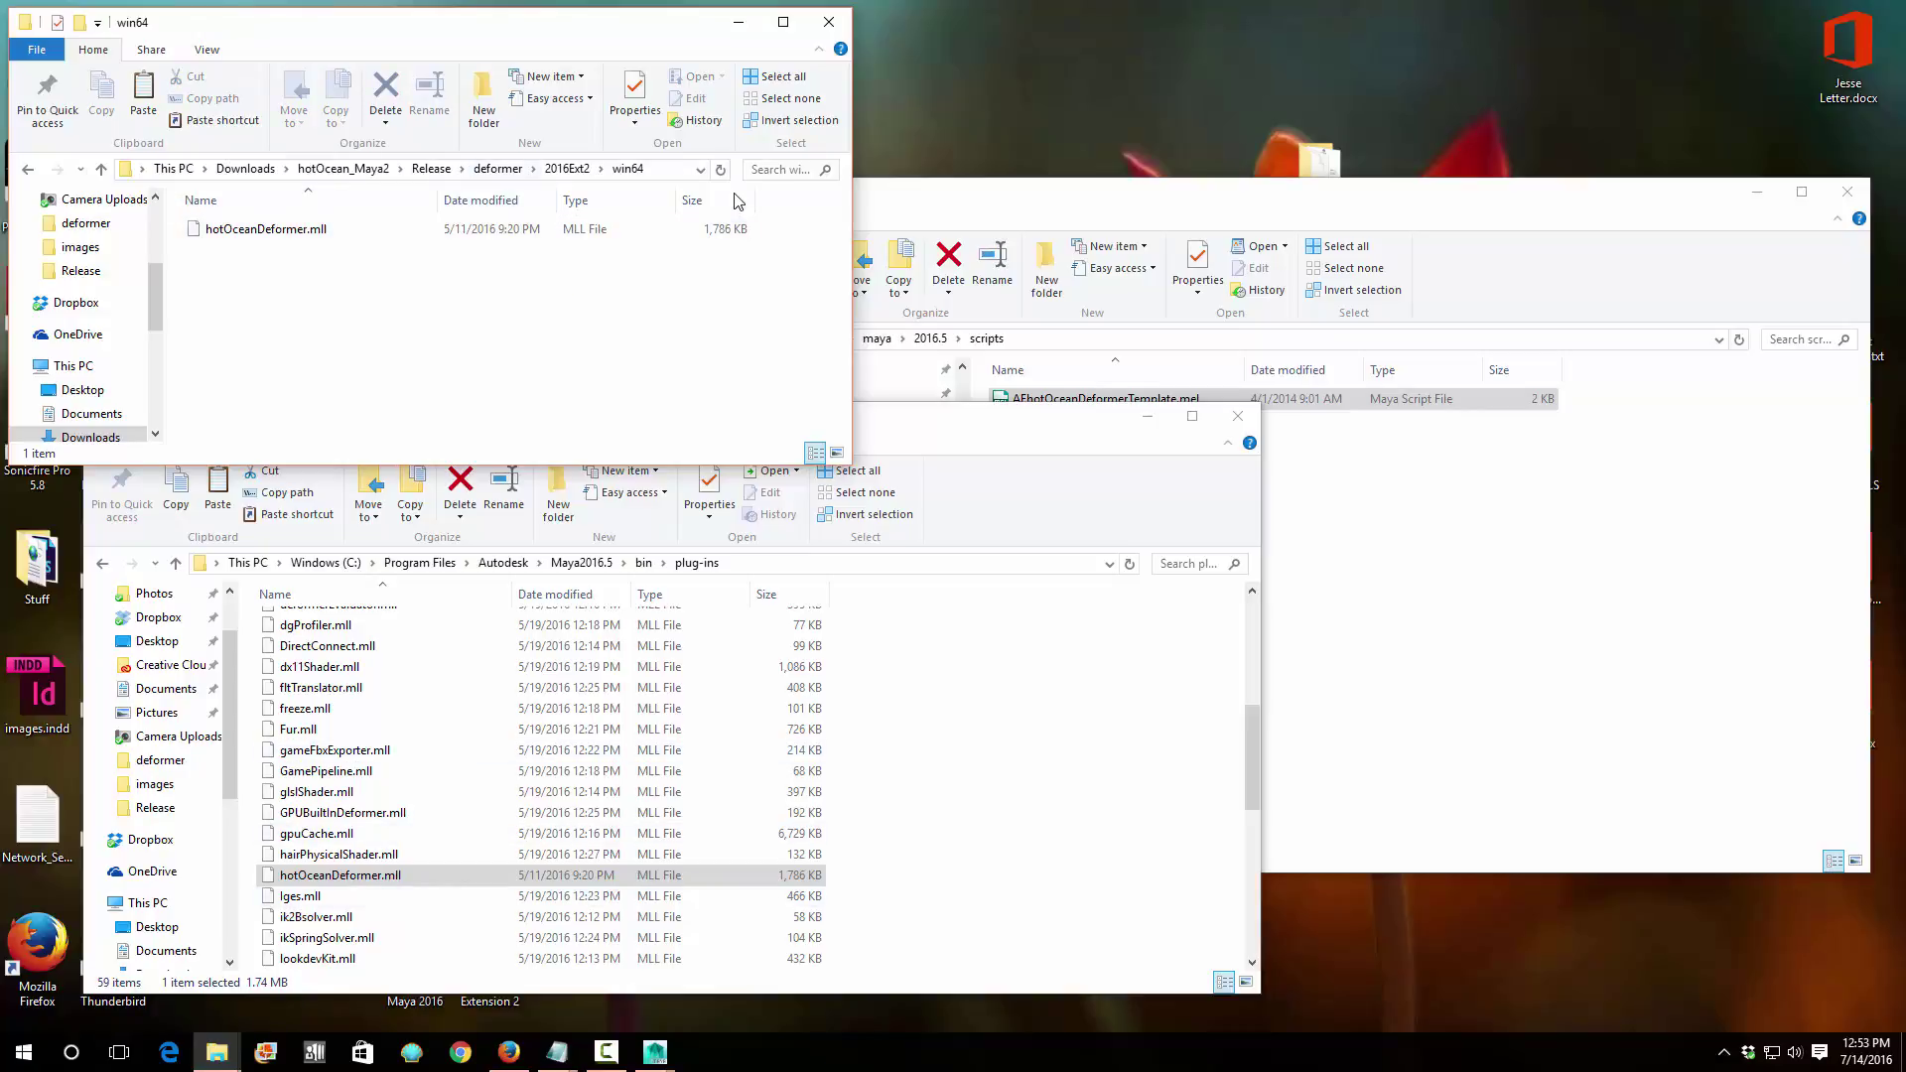
{"action": "key", "text": "alt+Up"}
{"action": "key", "text": "alt+Up"}
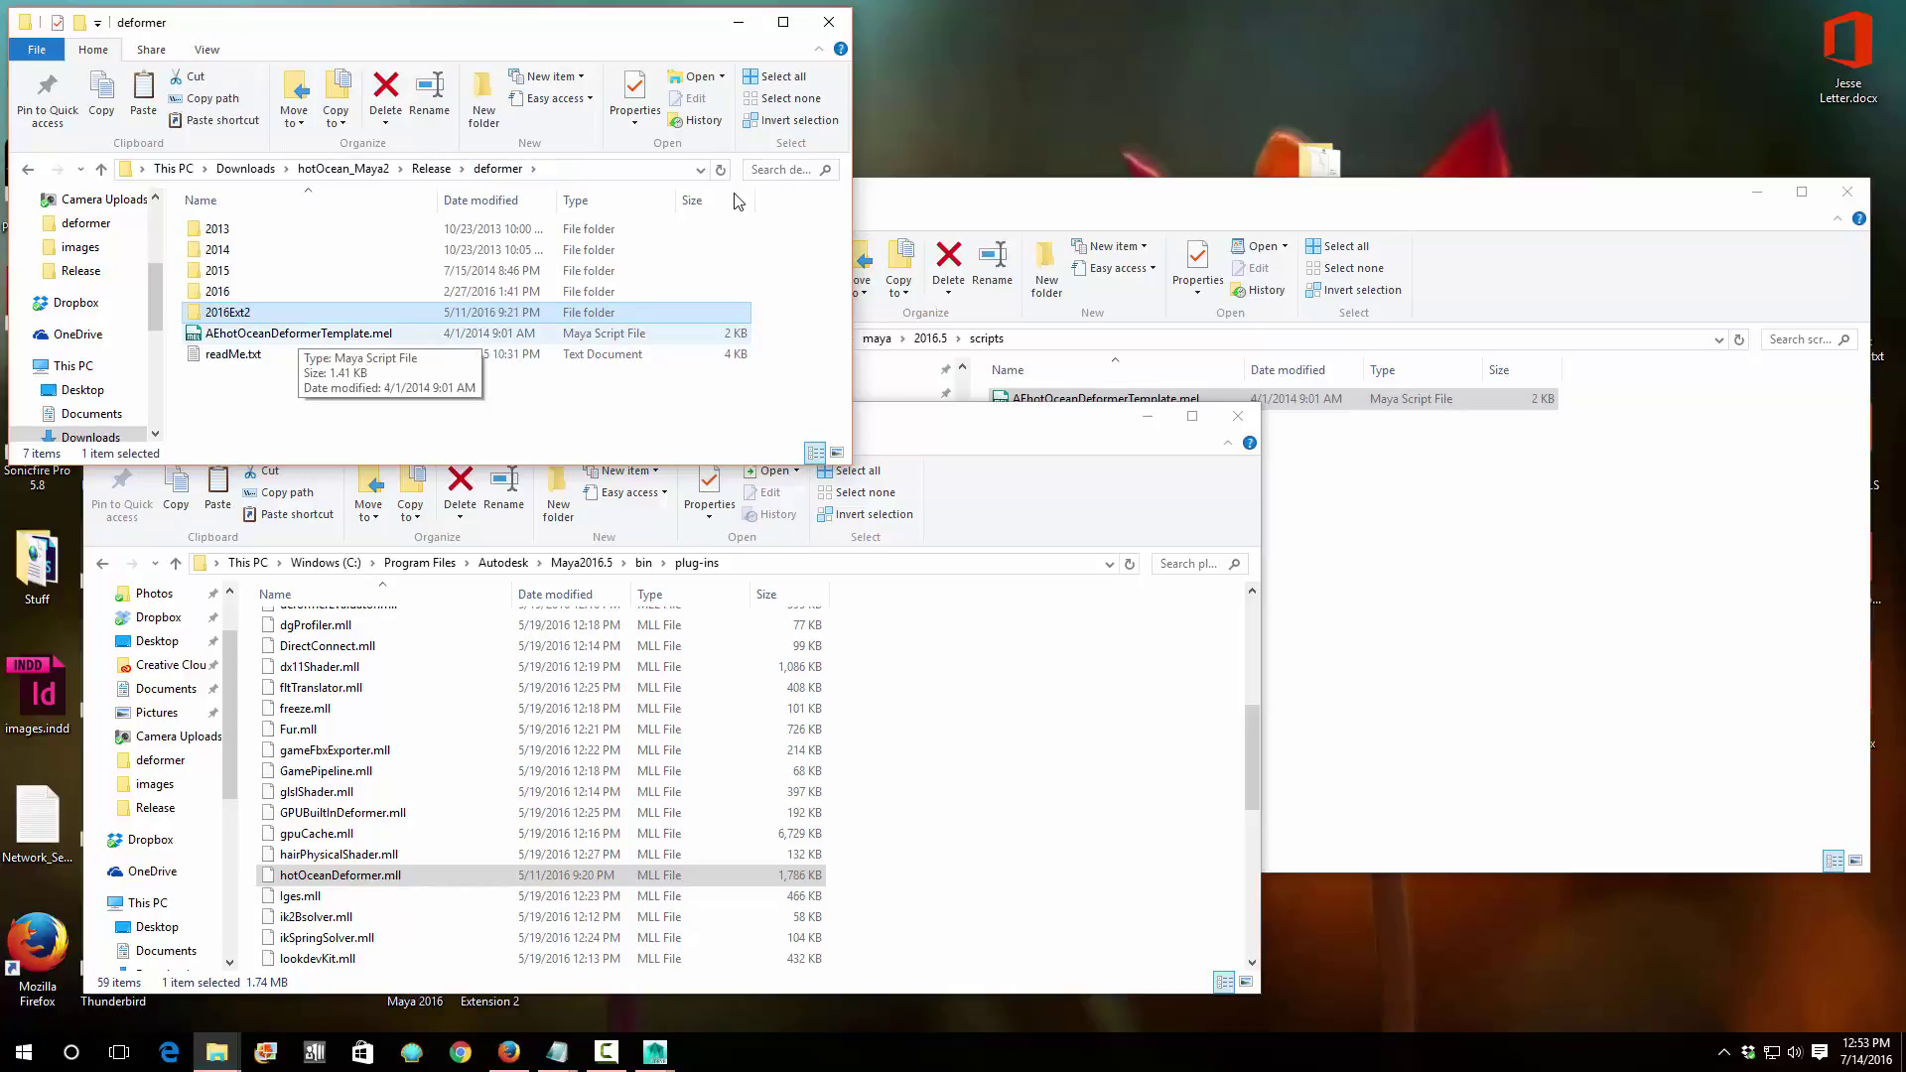
Bring the scripts folder window forward, move it aside, and retrace its path from Documents' maya folder through 2016.5 to scripts.
{"action": "key", "text": "alt+Tab"}
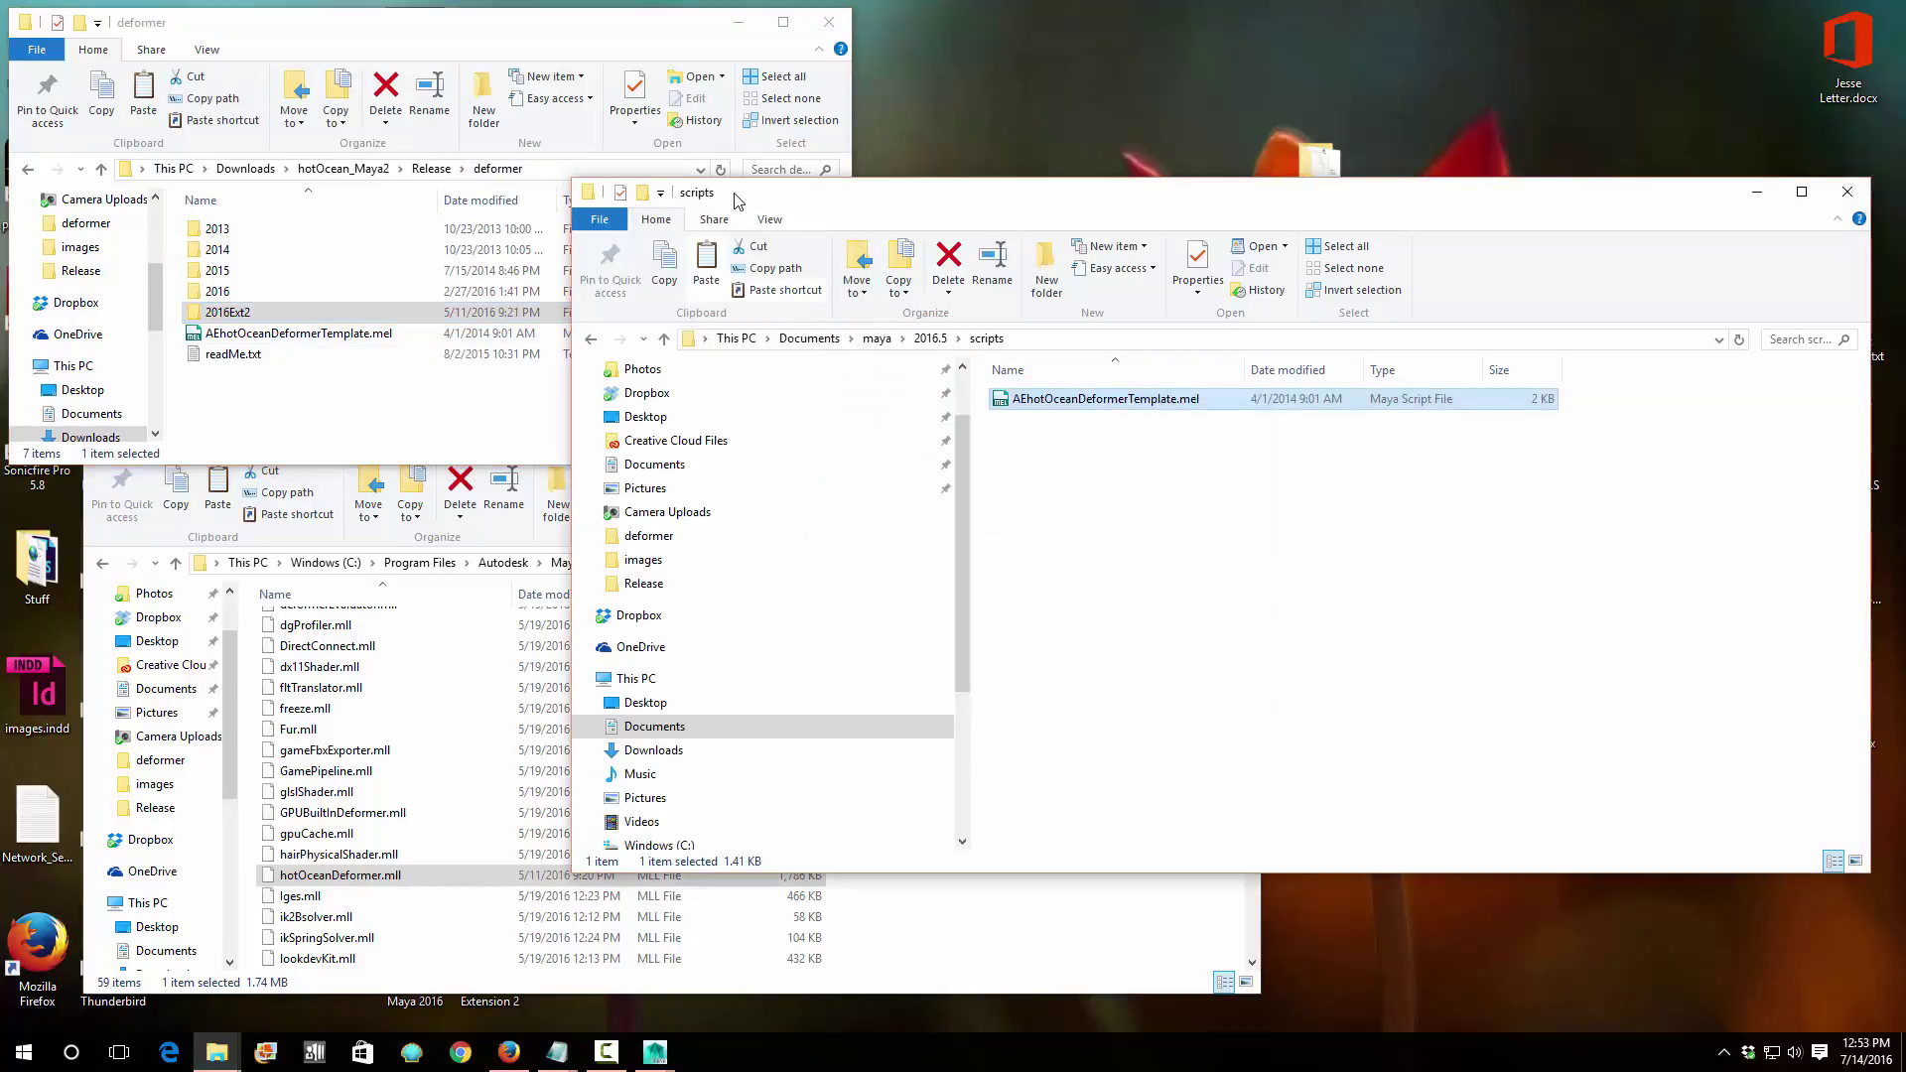
{"action": "left_click_drag", "start_coordinate": [1092, 200], "coordinate": [1261, 241]}
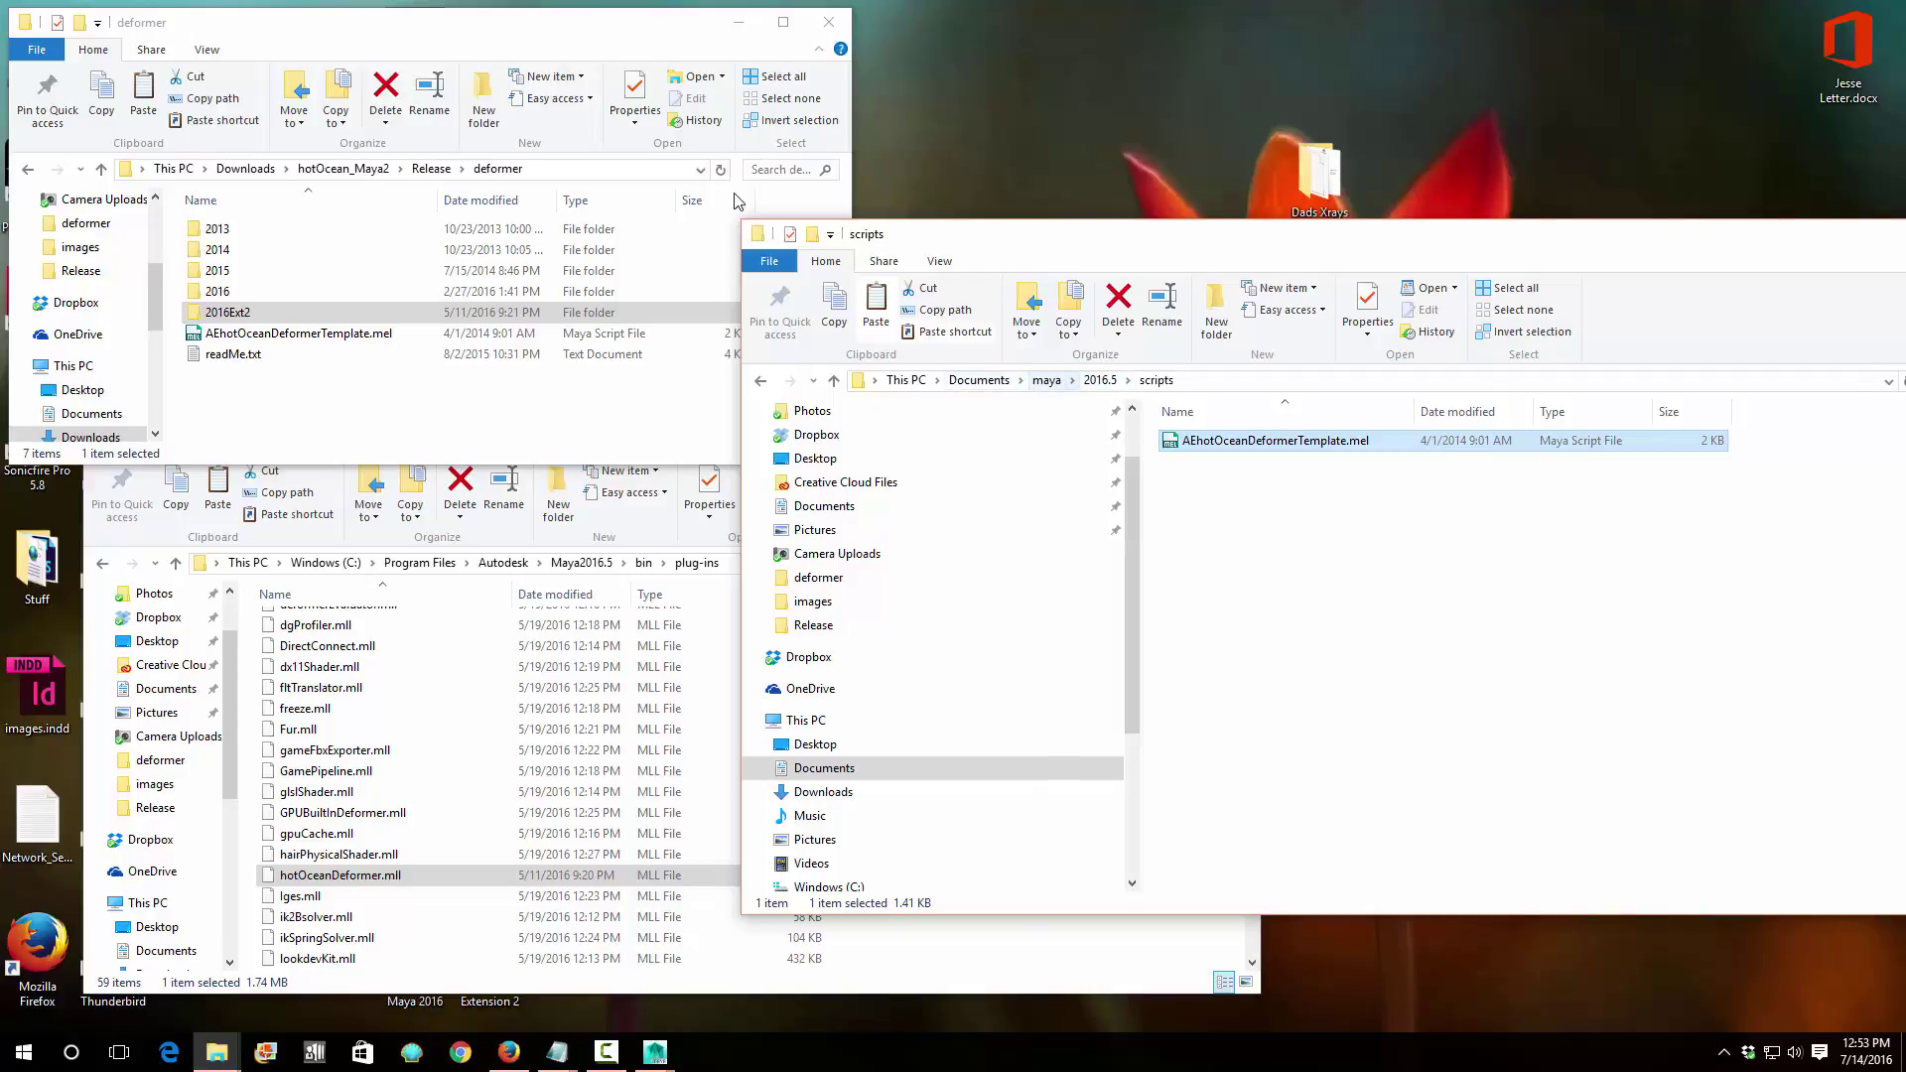
{"action": "left_click", "coordinate": [1047, 380]}
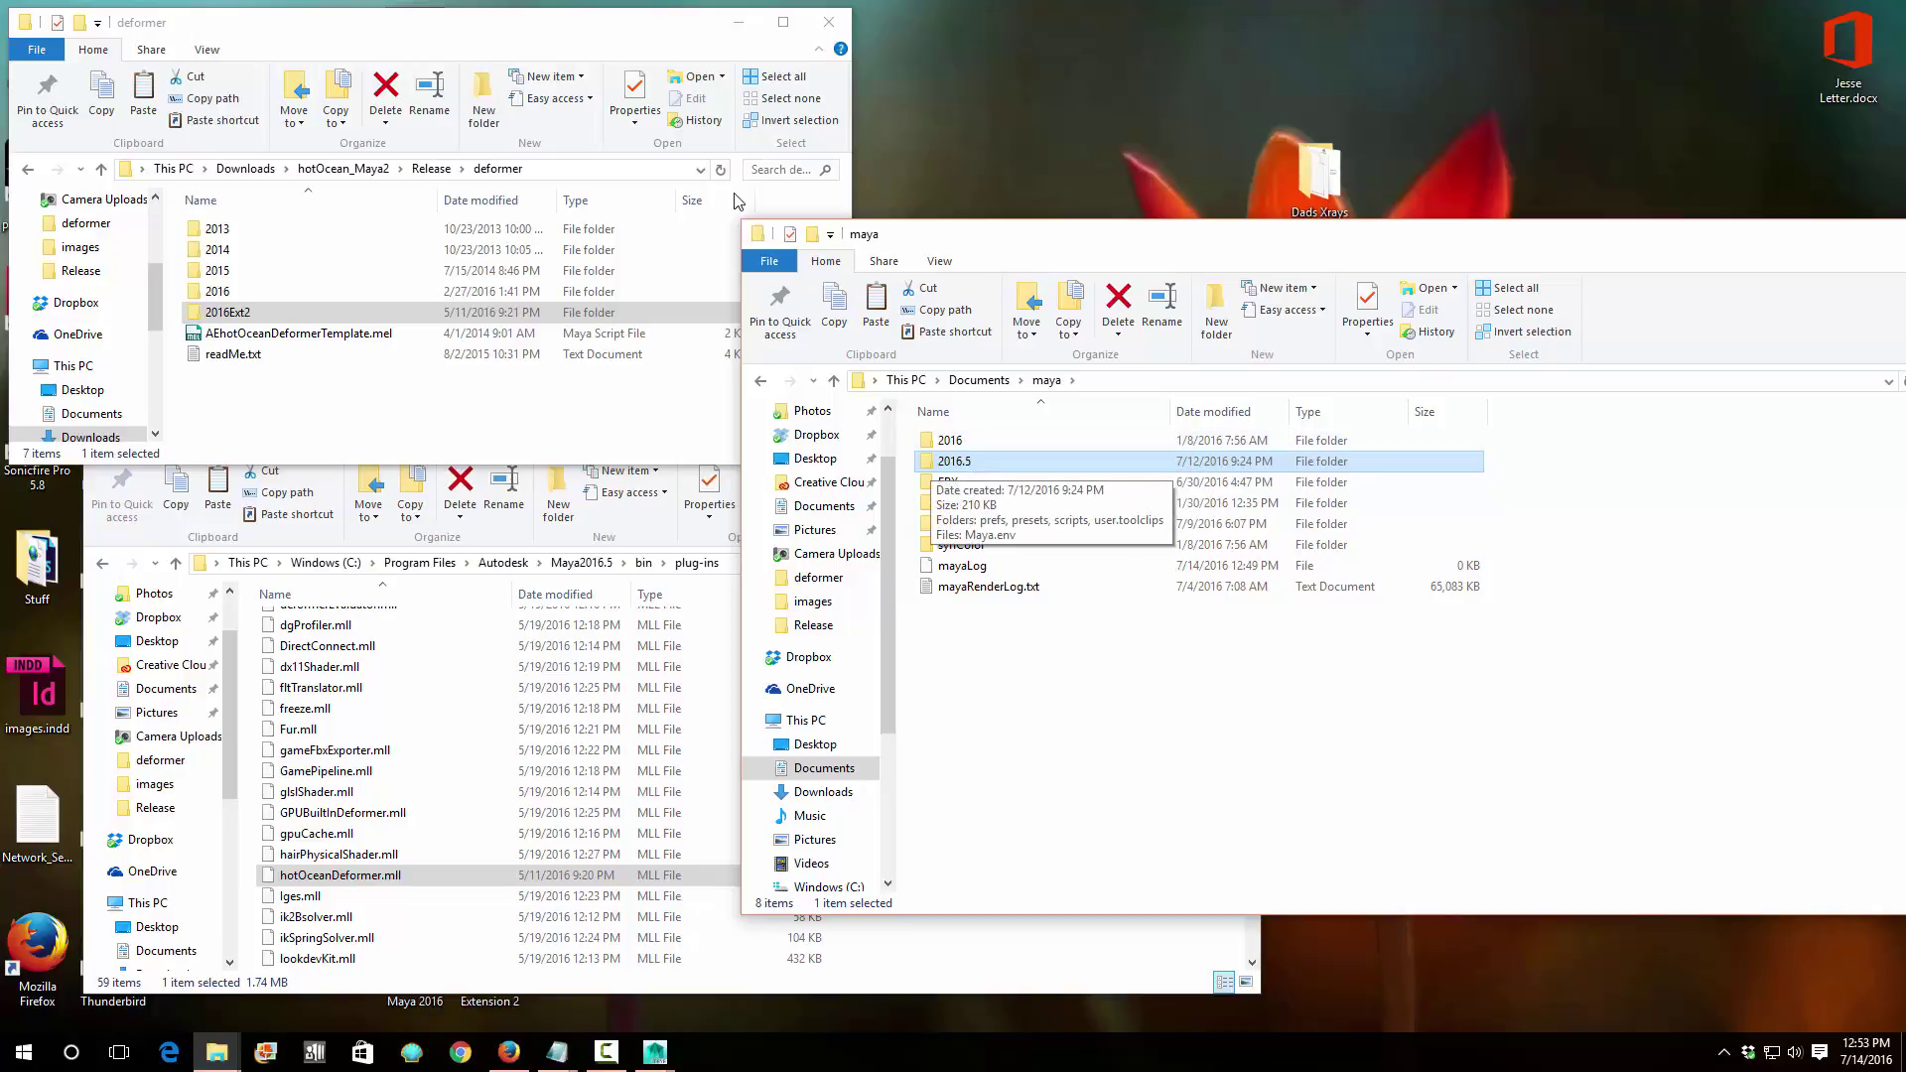
{"action": "double_click", "coordinate": [954, 460]}
{"action": "double_click", "coordinate": [954, 481]}
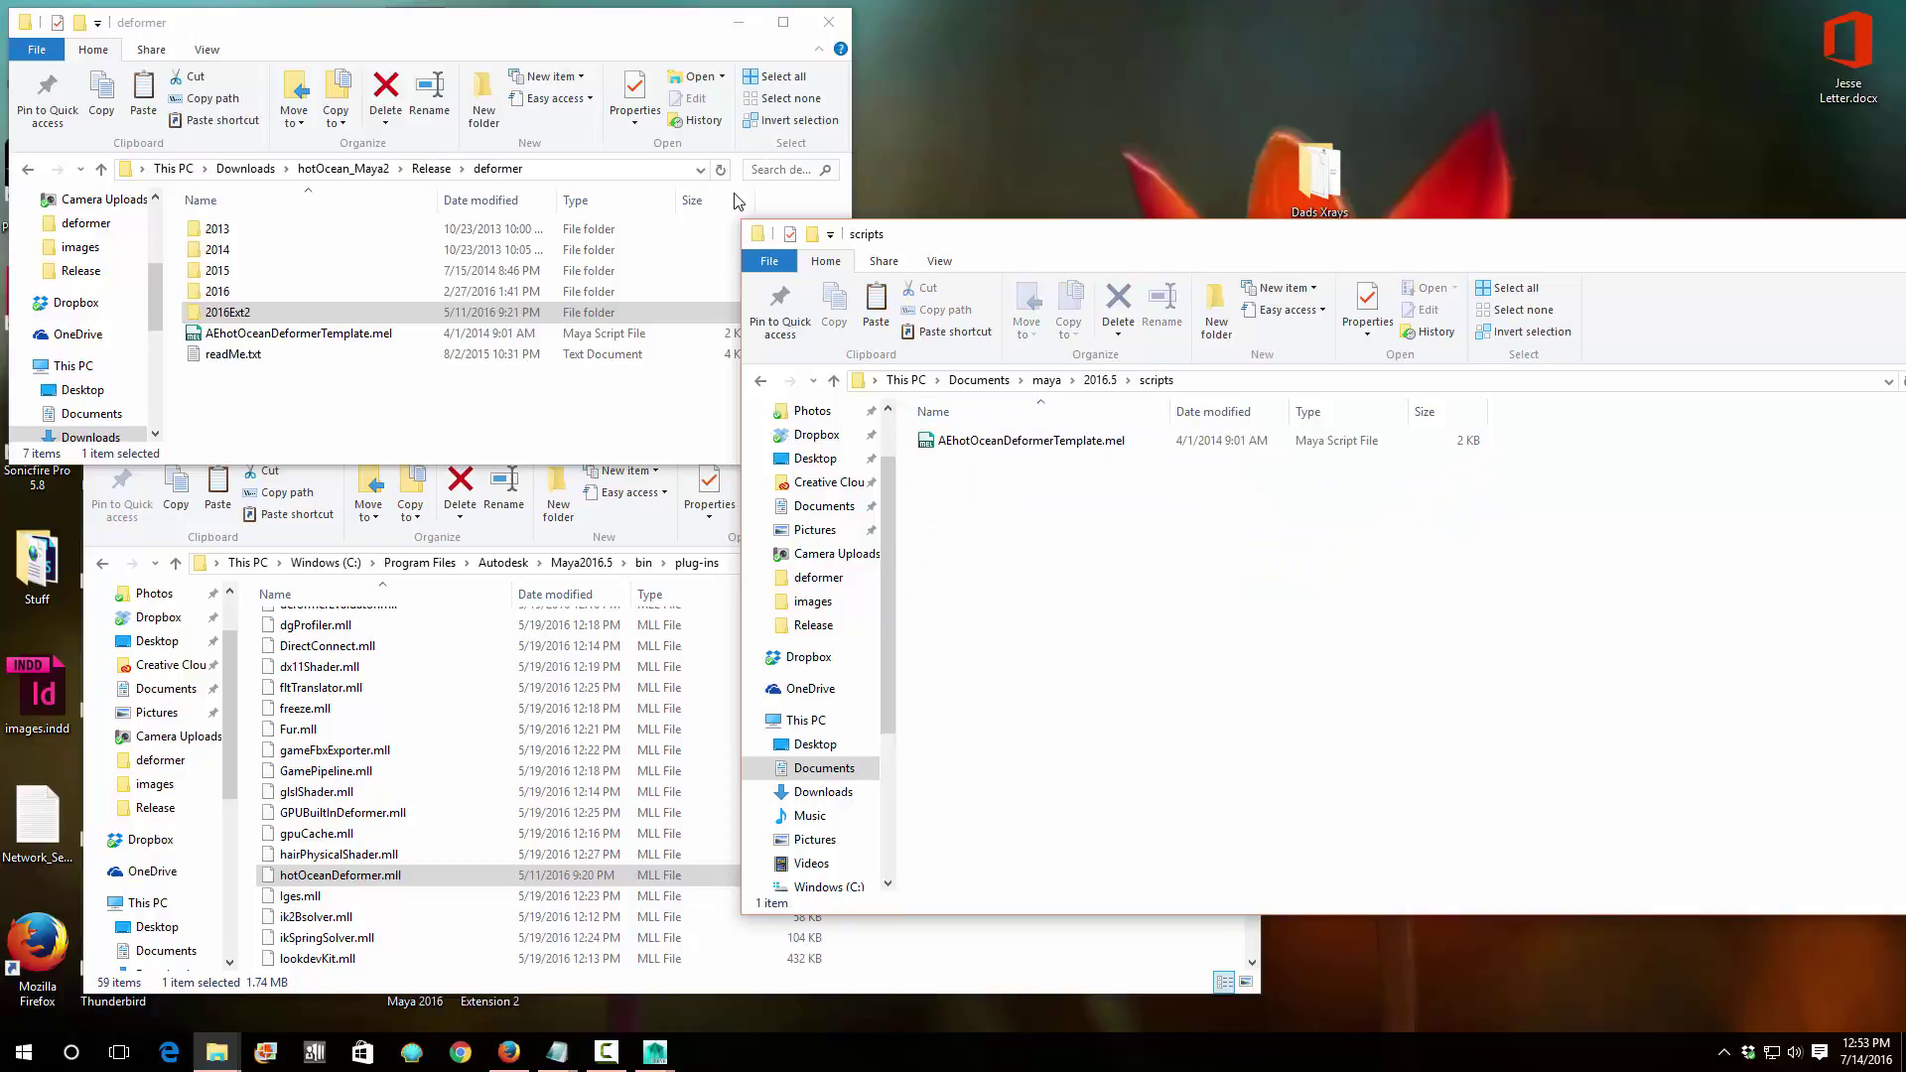
{"action": "key", "text": "Down"}
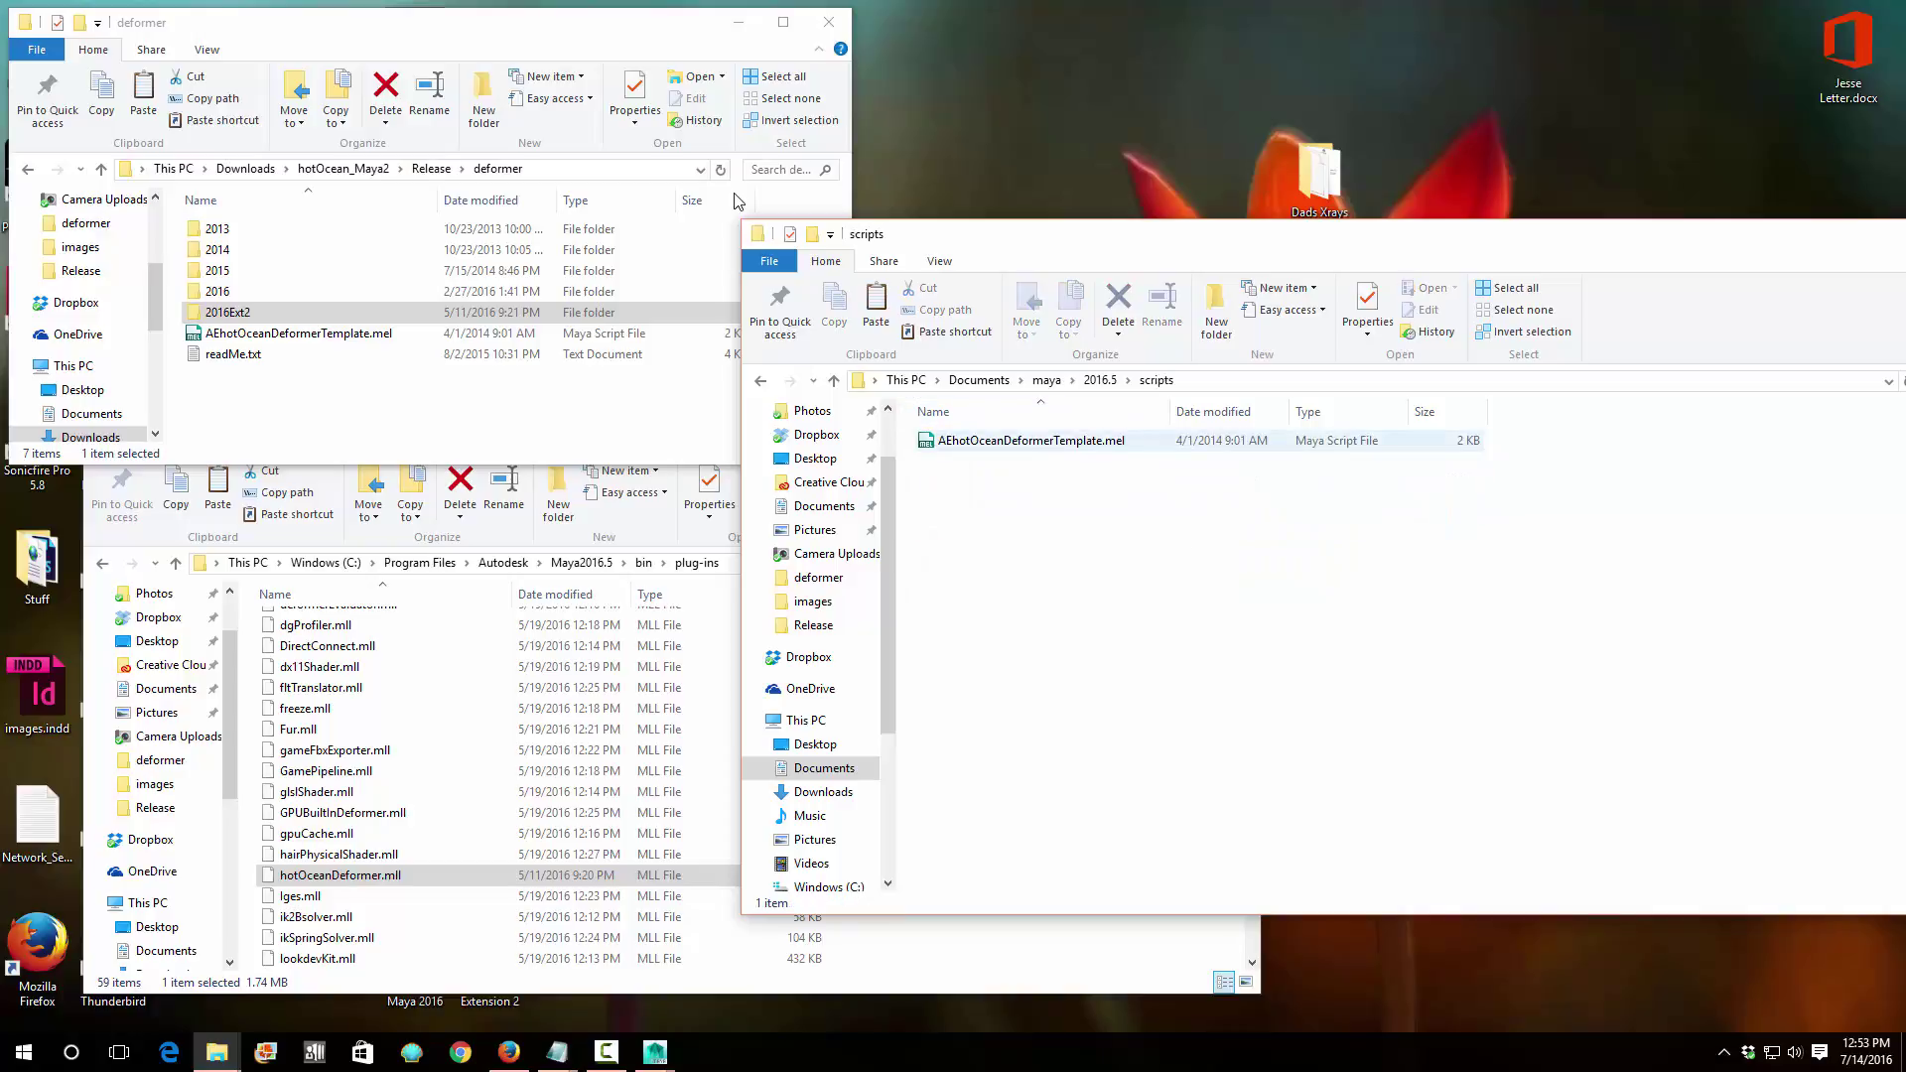
Switch to Maya, stop the ocean scene's playback, and start a new scene without saving changes.
{"action": "key", "text": "alt+Tab"}
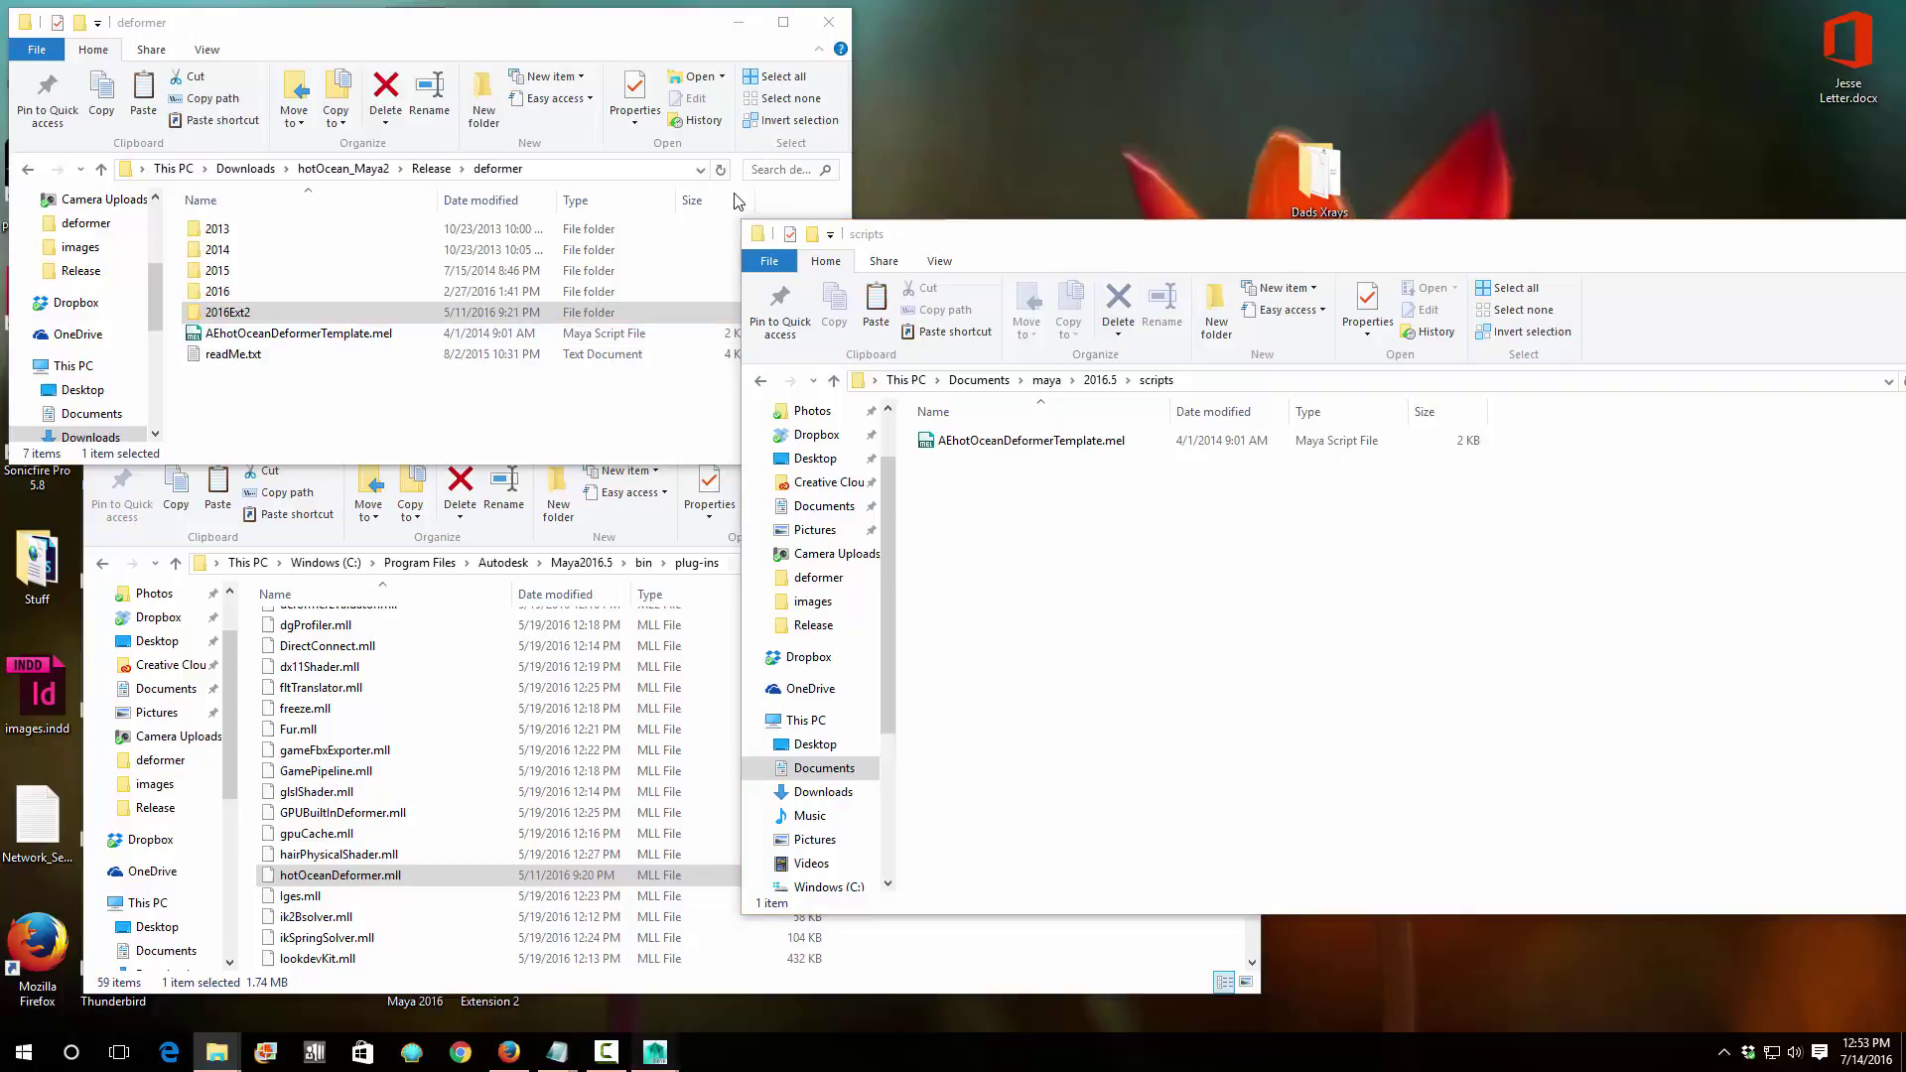
{"action": "key", "text": "alt+Tab"}
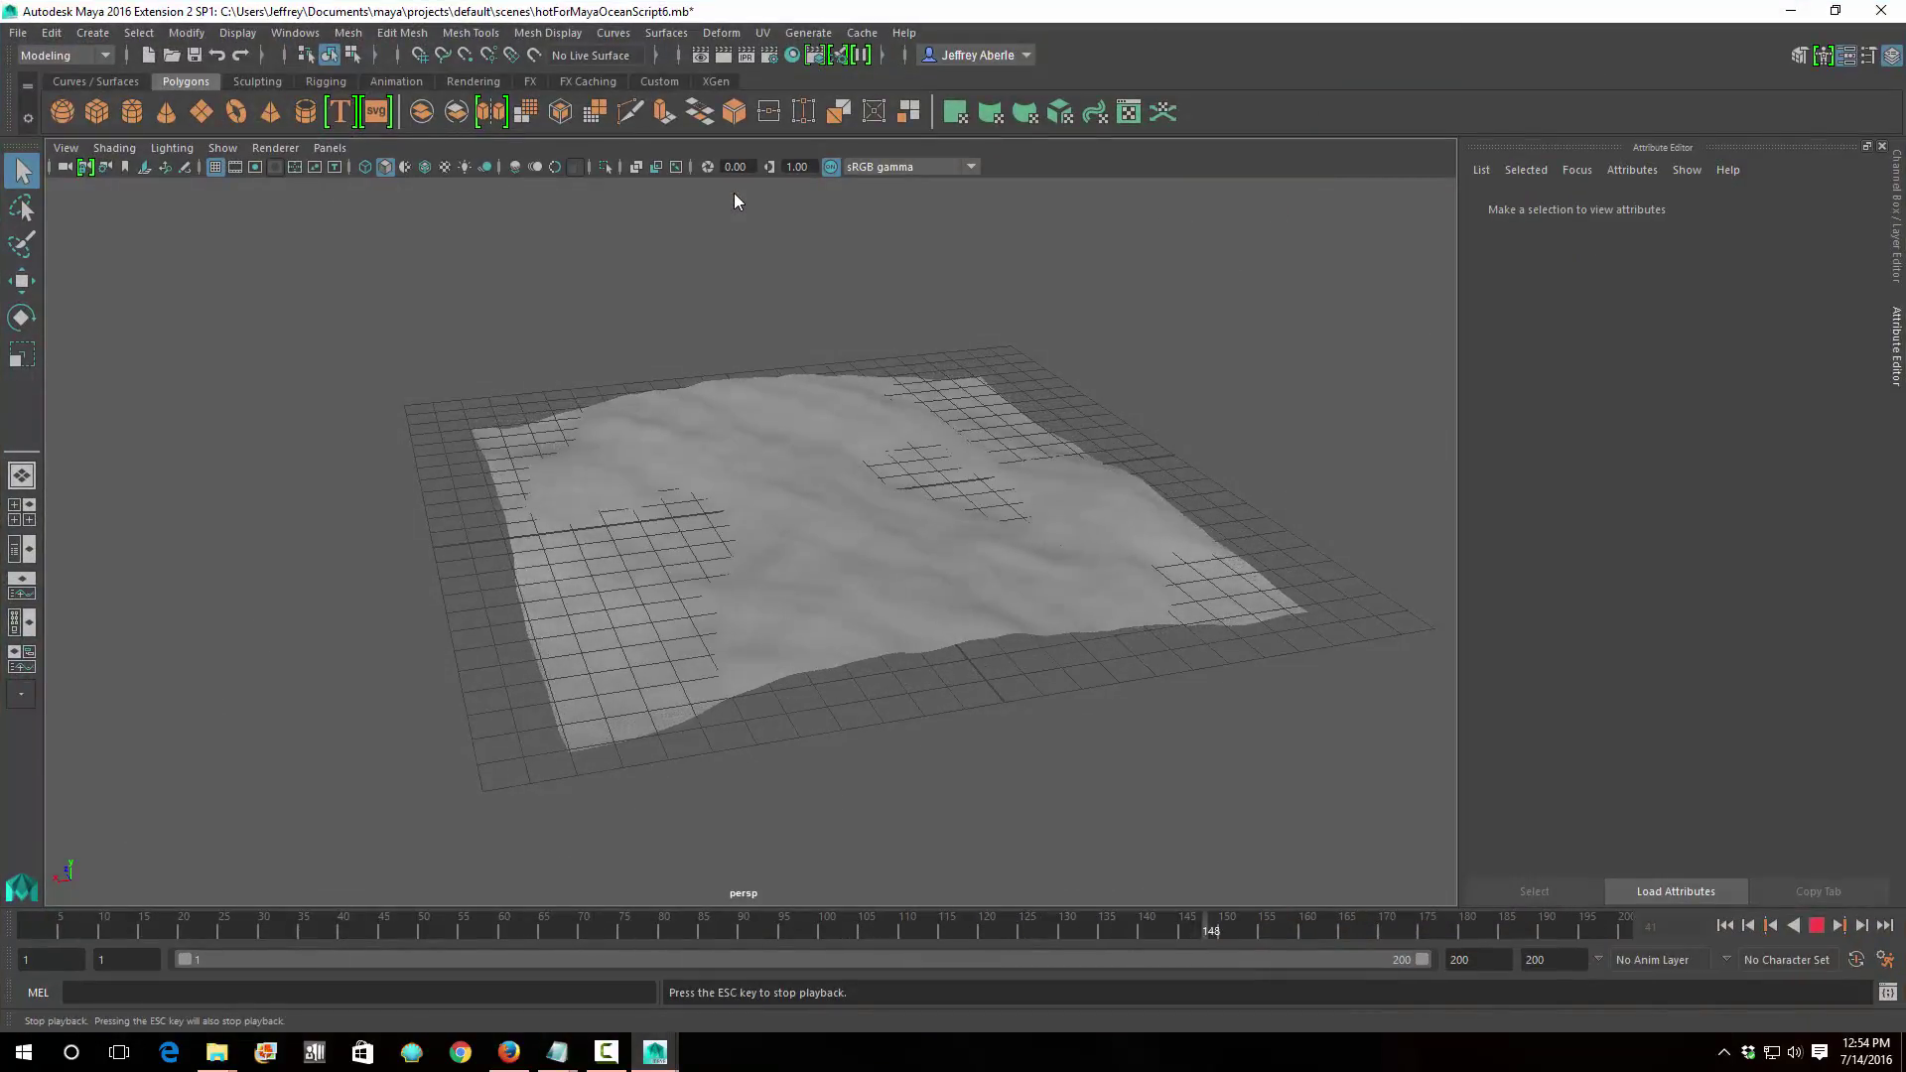
{"action": "key", "text": "Escape"}
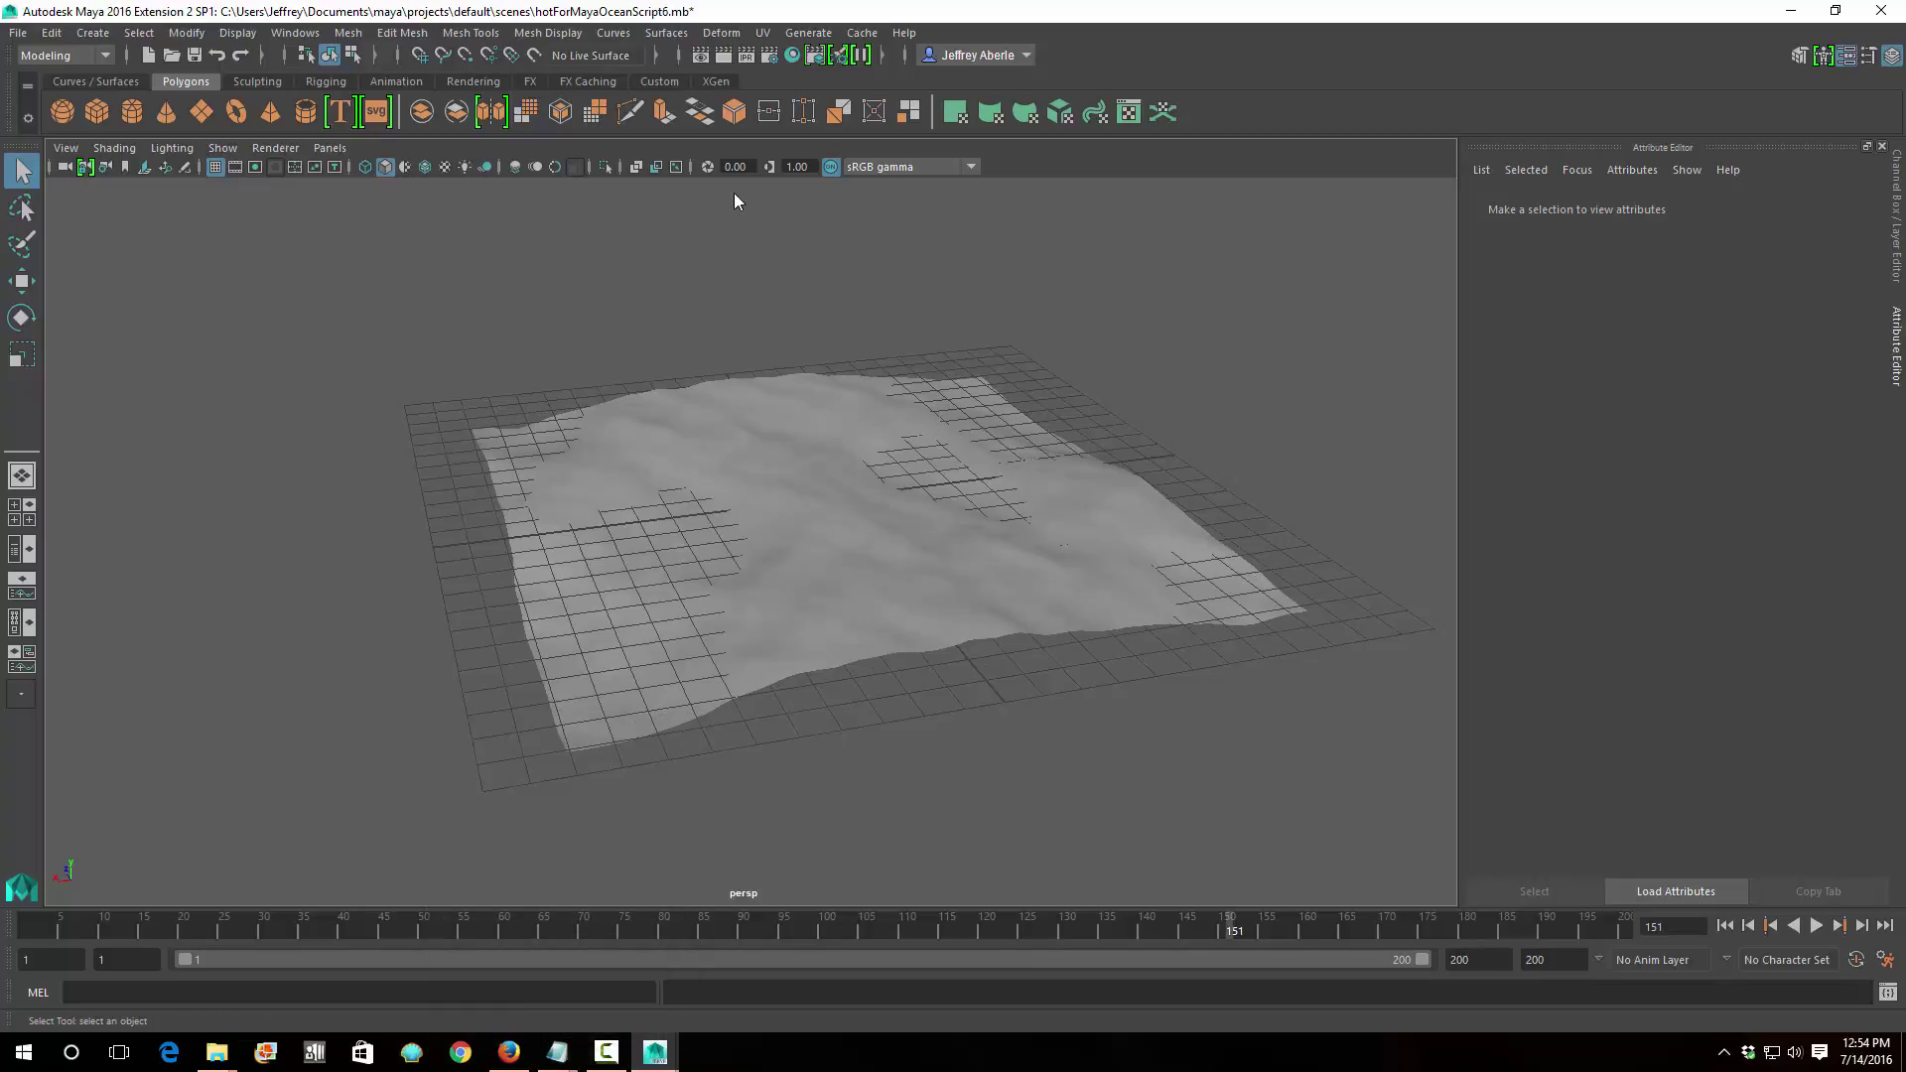
{"action": "key", "text": "alt+f"}
{"action": "key", "text": "Return"}
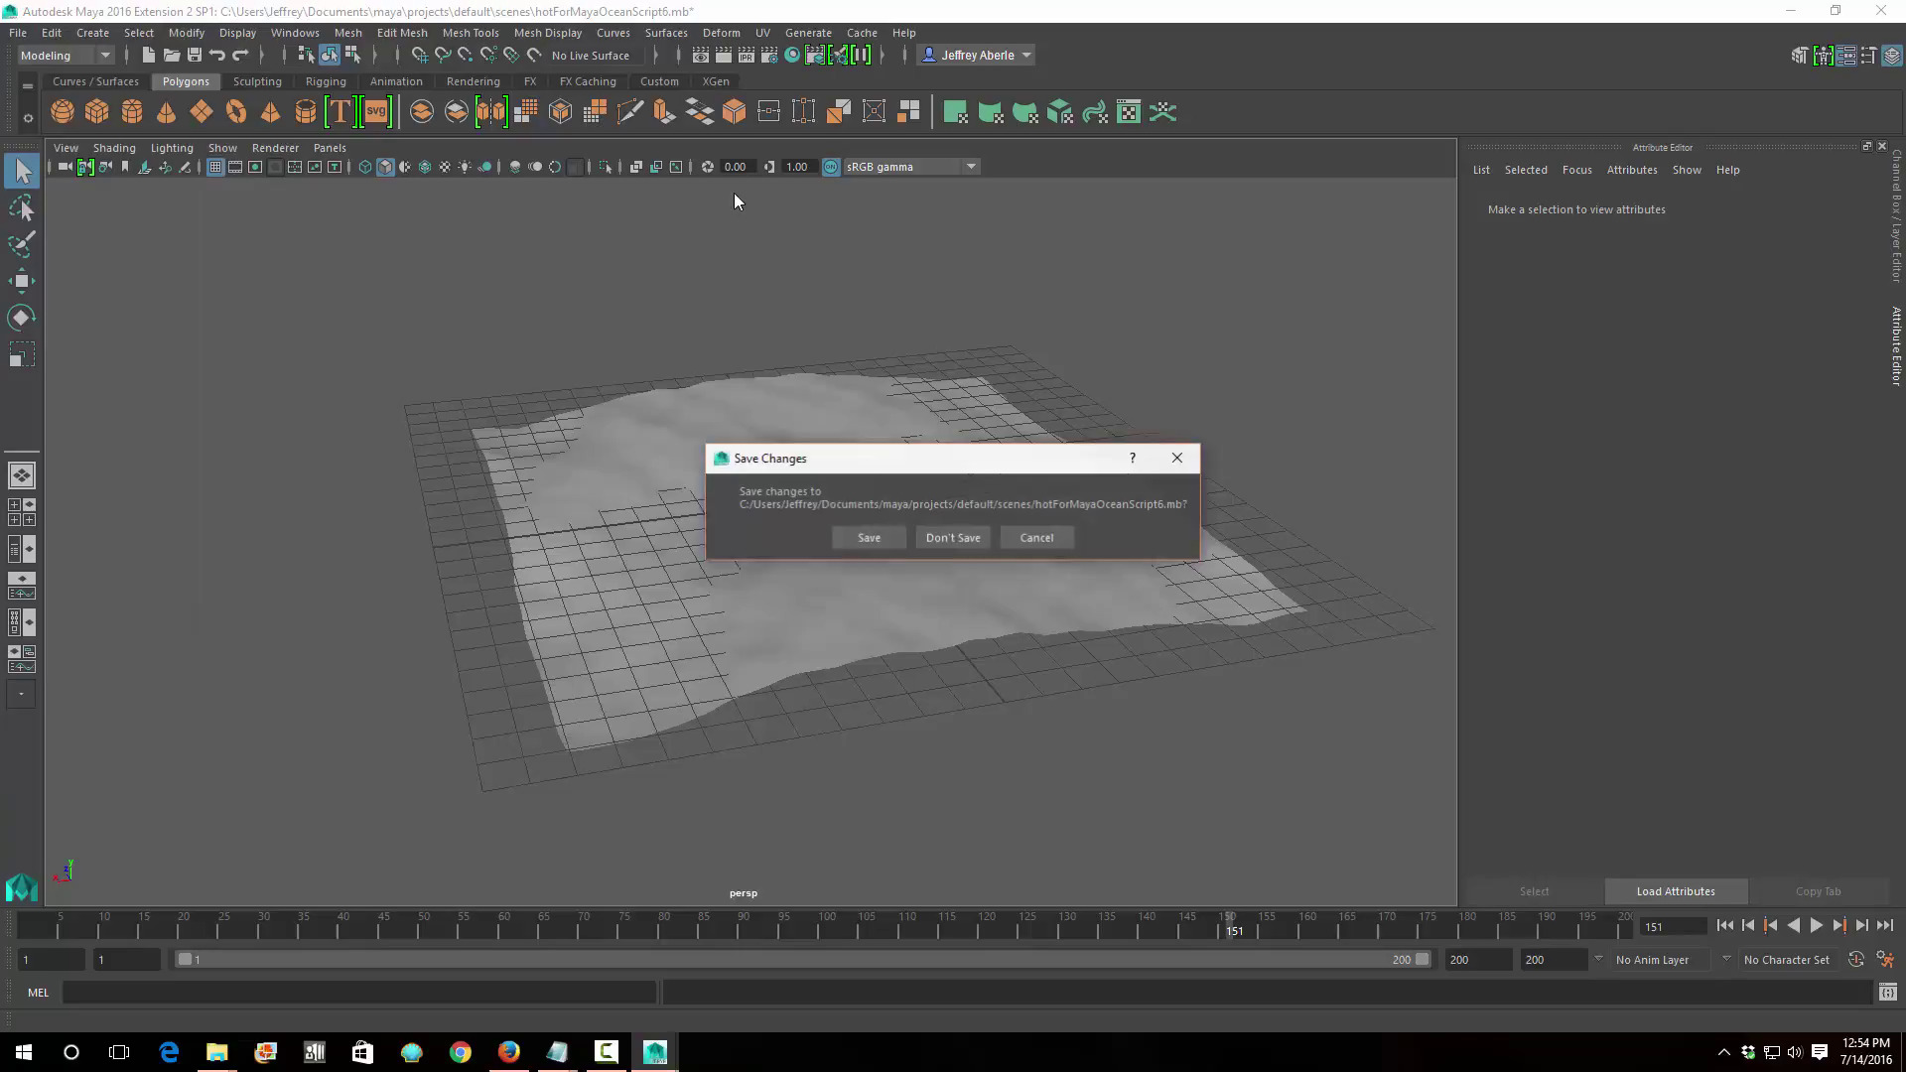
{"action": "key", "text": "Tab"}
{"action": "key", "text": "Return"}
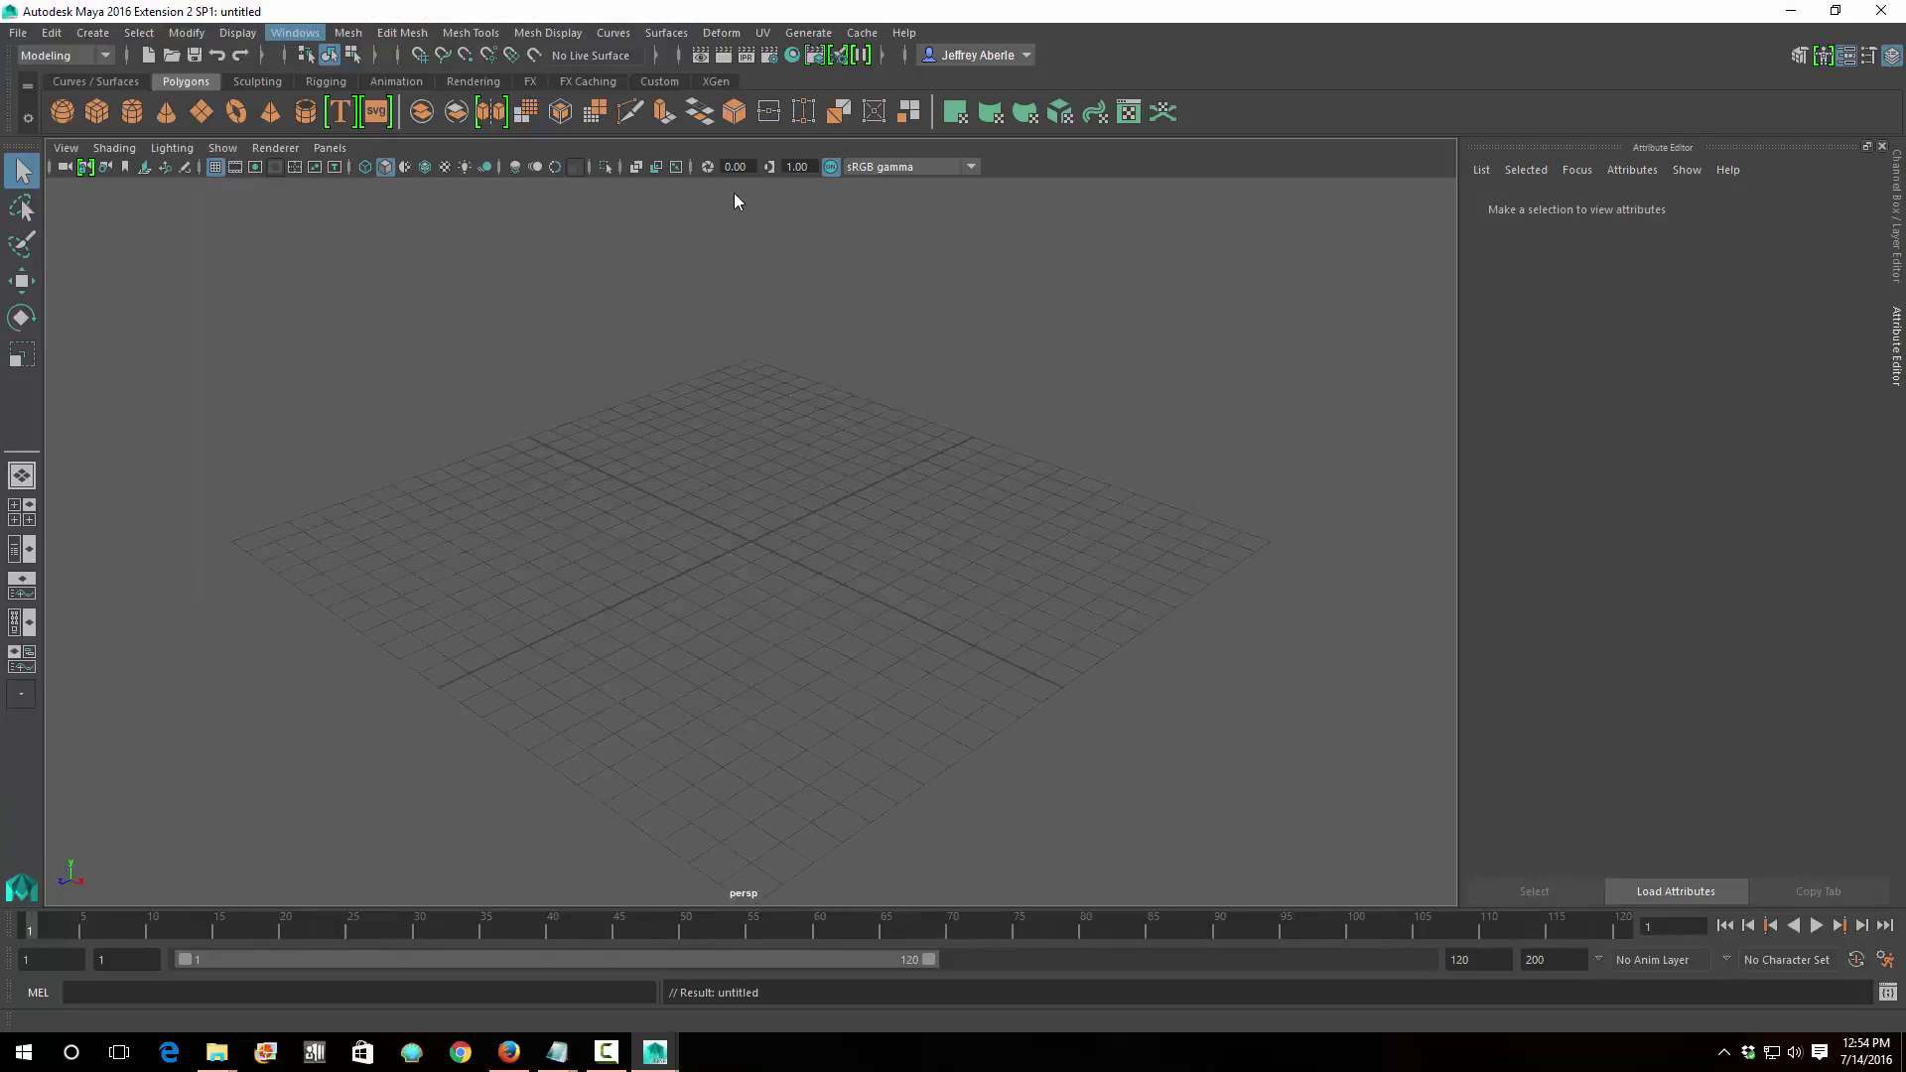
Open the Plug-in Manager.
{"action": "key", "text": "alt+w"}
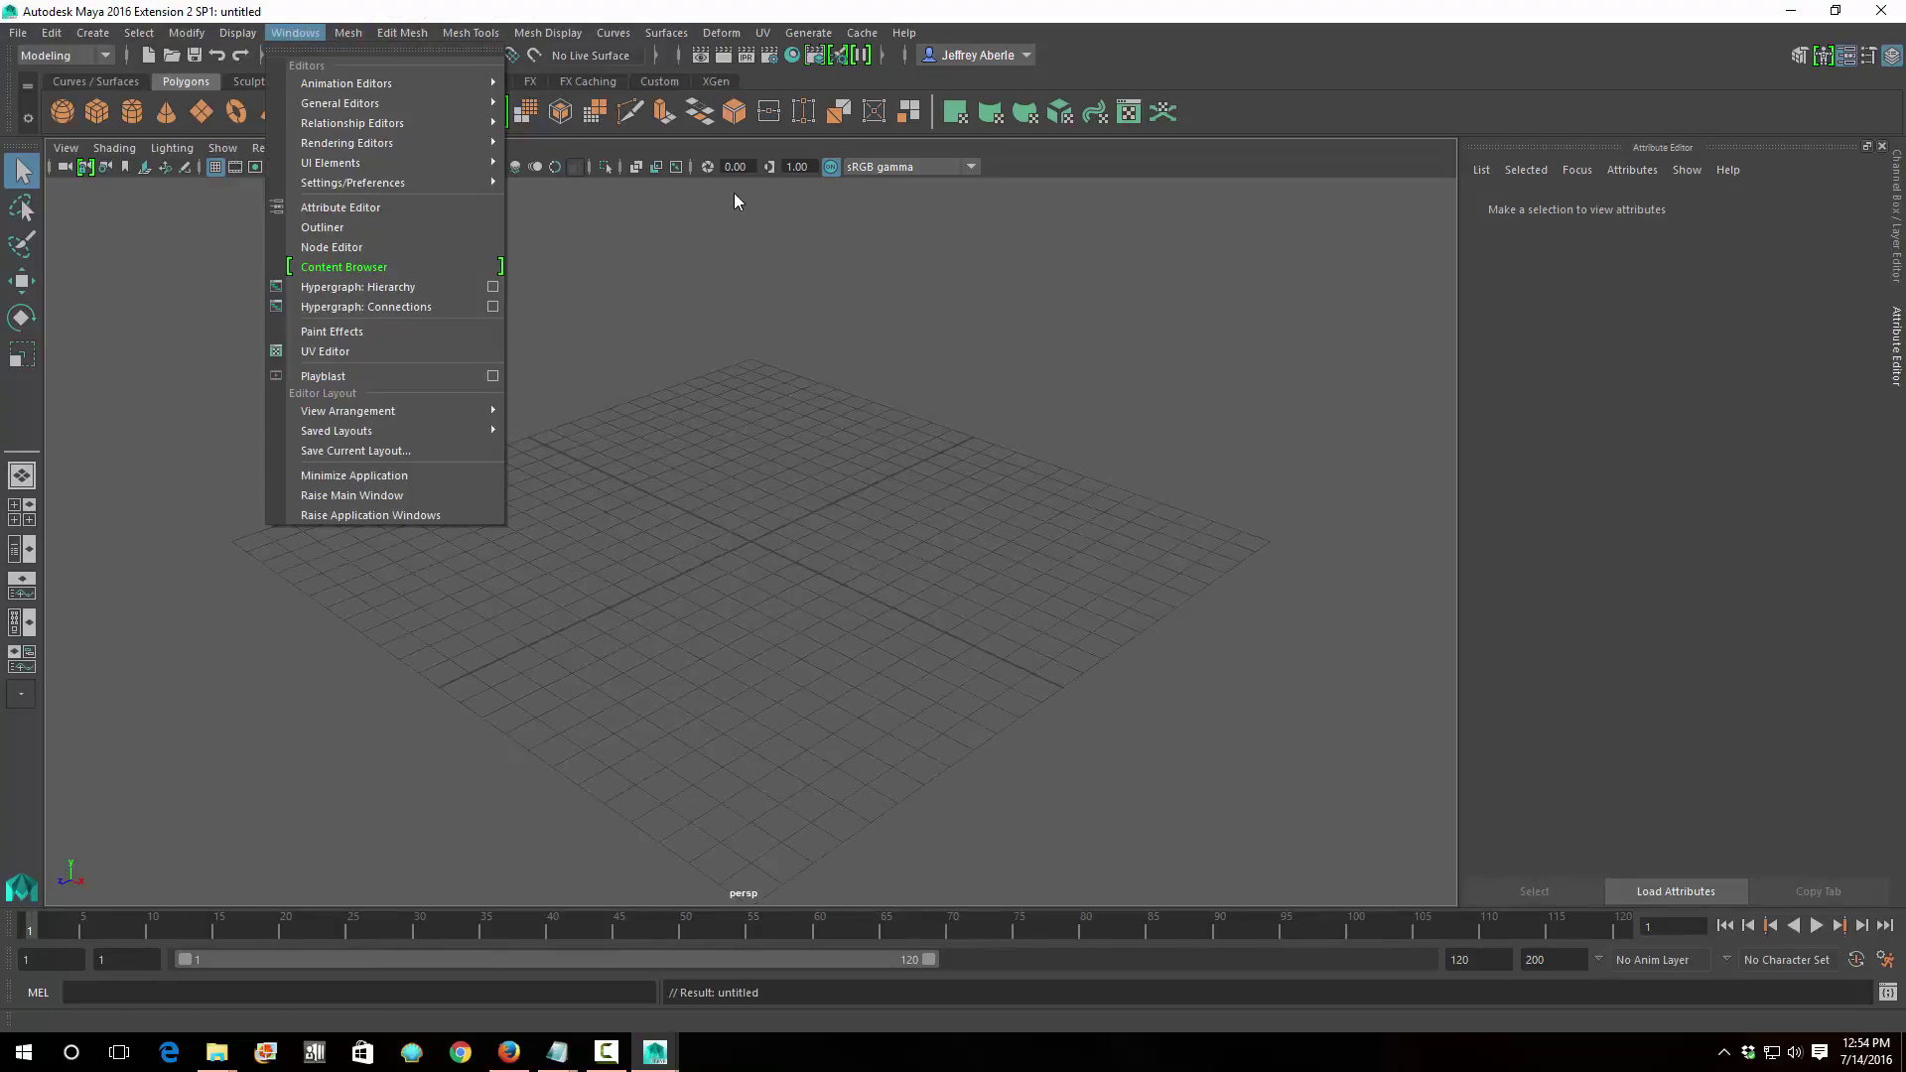
{"action": "key", "text": "Down"}
{"action": "key", "text": "Down"}
{"action": "key", "text": "Down"}
{"action": "key", "text": "Down"}
{"action": "key", "text": "Down"}
{"action": "key", "text": "Down"}
{"action": "key", "text": "Right"}
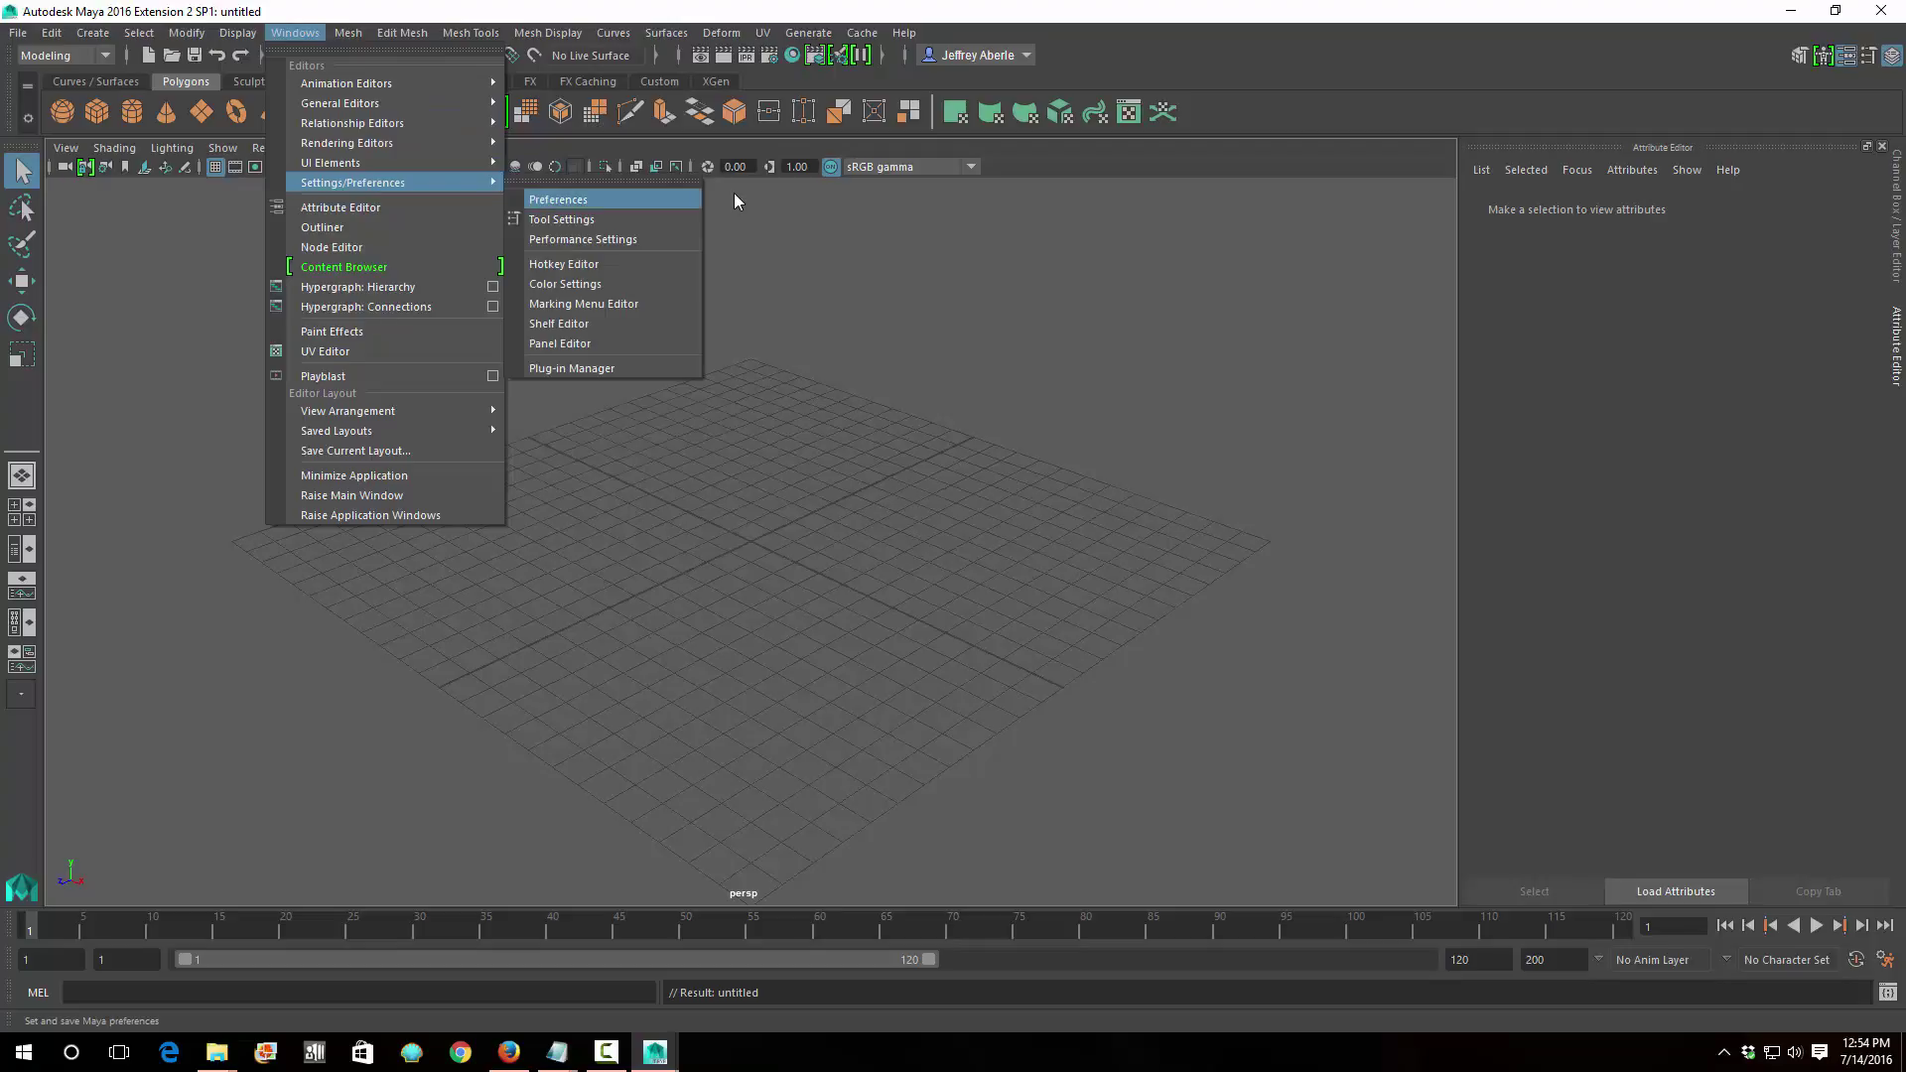
{"action": "key", "text": "Up"}
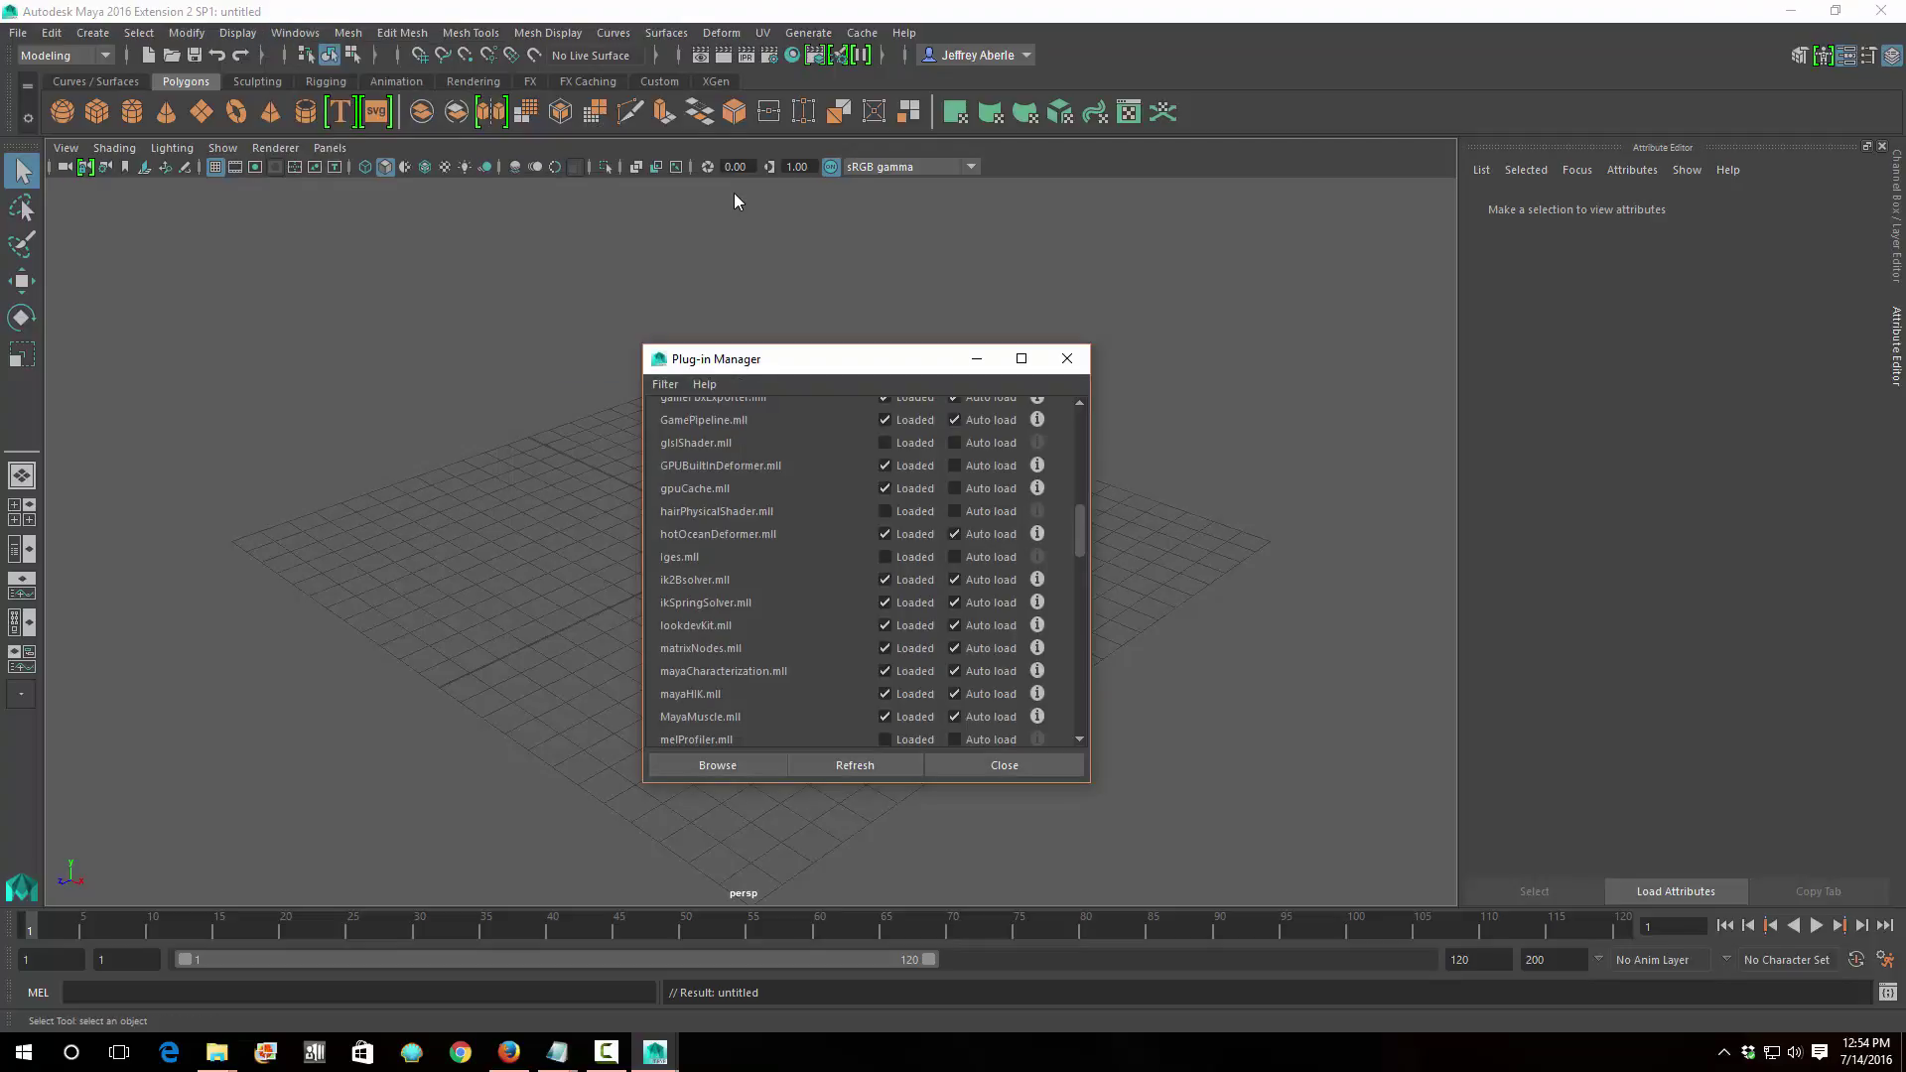
Check the Loaded and Auto load settings of hotOceanDeformer.mll and close the Plug-in Manager.
{"action": "scroll", "coordinate": [866, 571], "scroll_direction": "up", "scroll_amount": 10}
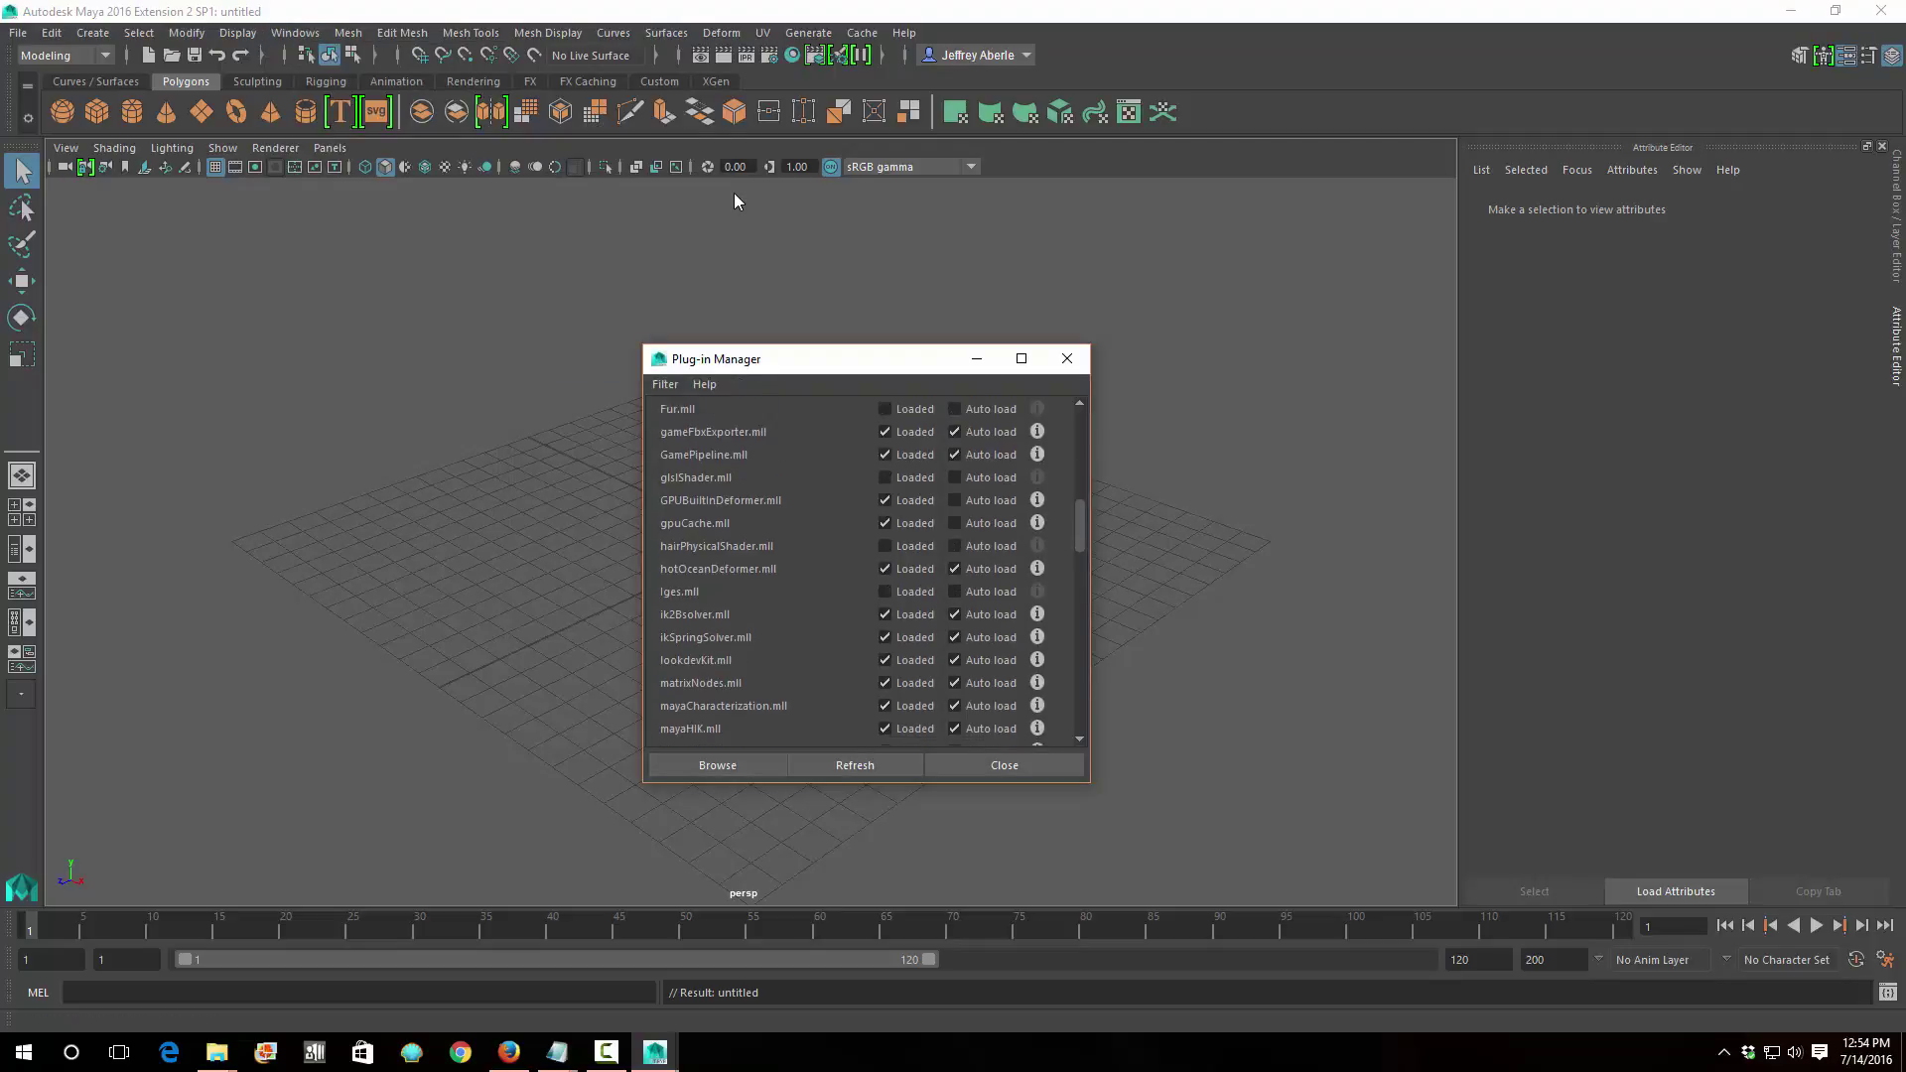
{"action": "scroll", "coordinate": [866, 571], "scroll_direction": "down", "scroll_amount": 8}
{"action": "scroll", "coordinate": [853, 571], "scroll_direction": "down", "scroll_amount": 2}
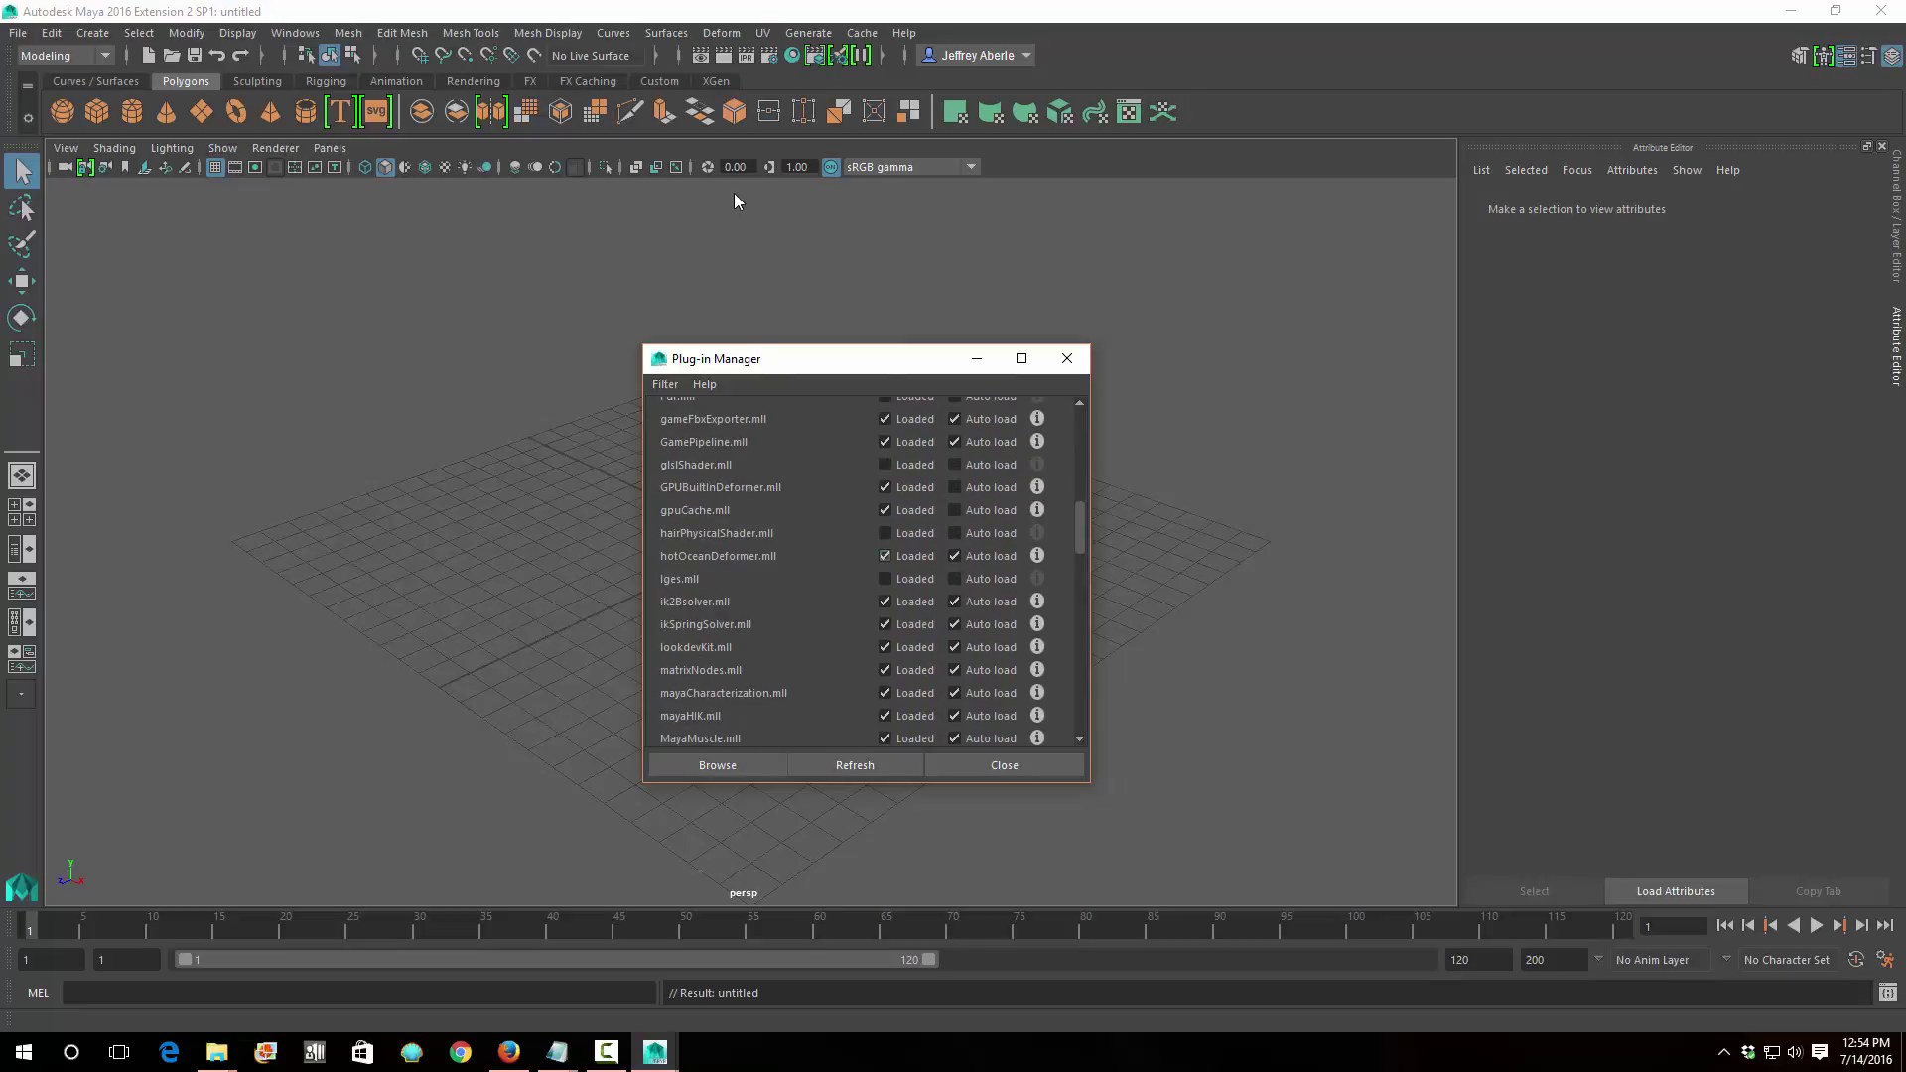
{"action": "left_click", "coordinate": [954, 556]}
{"action": "key", "text": "alt+F4"}
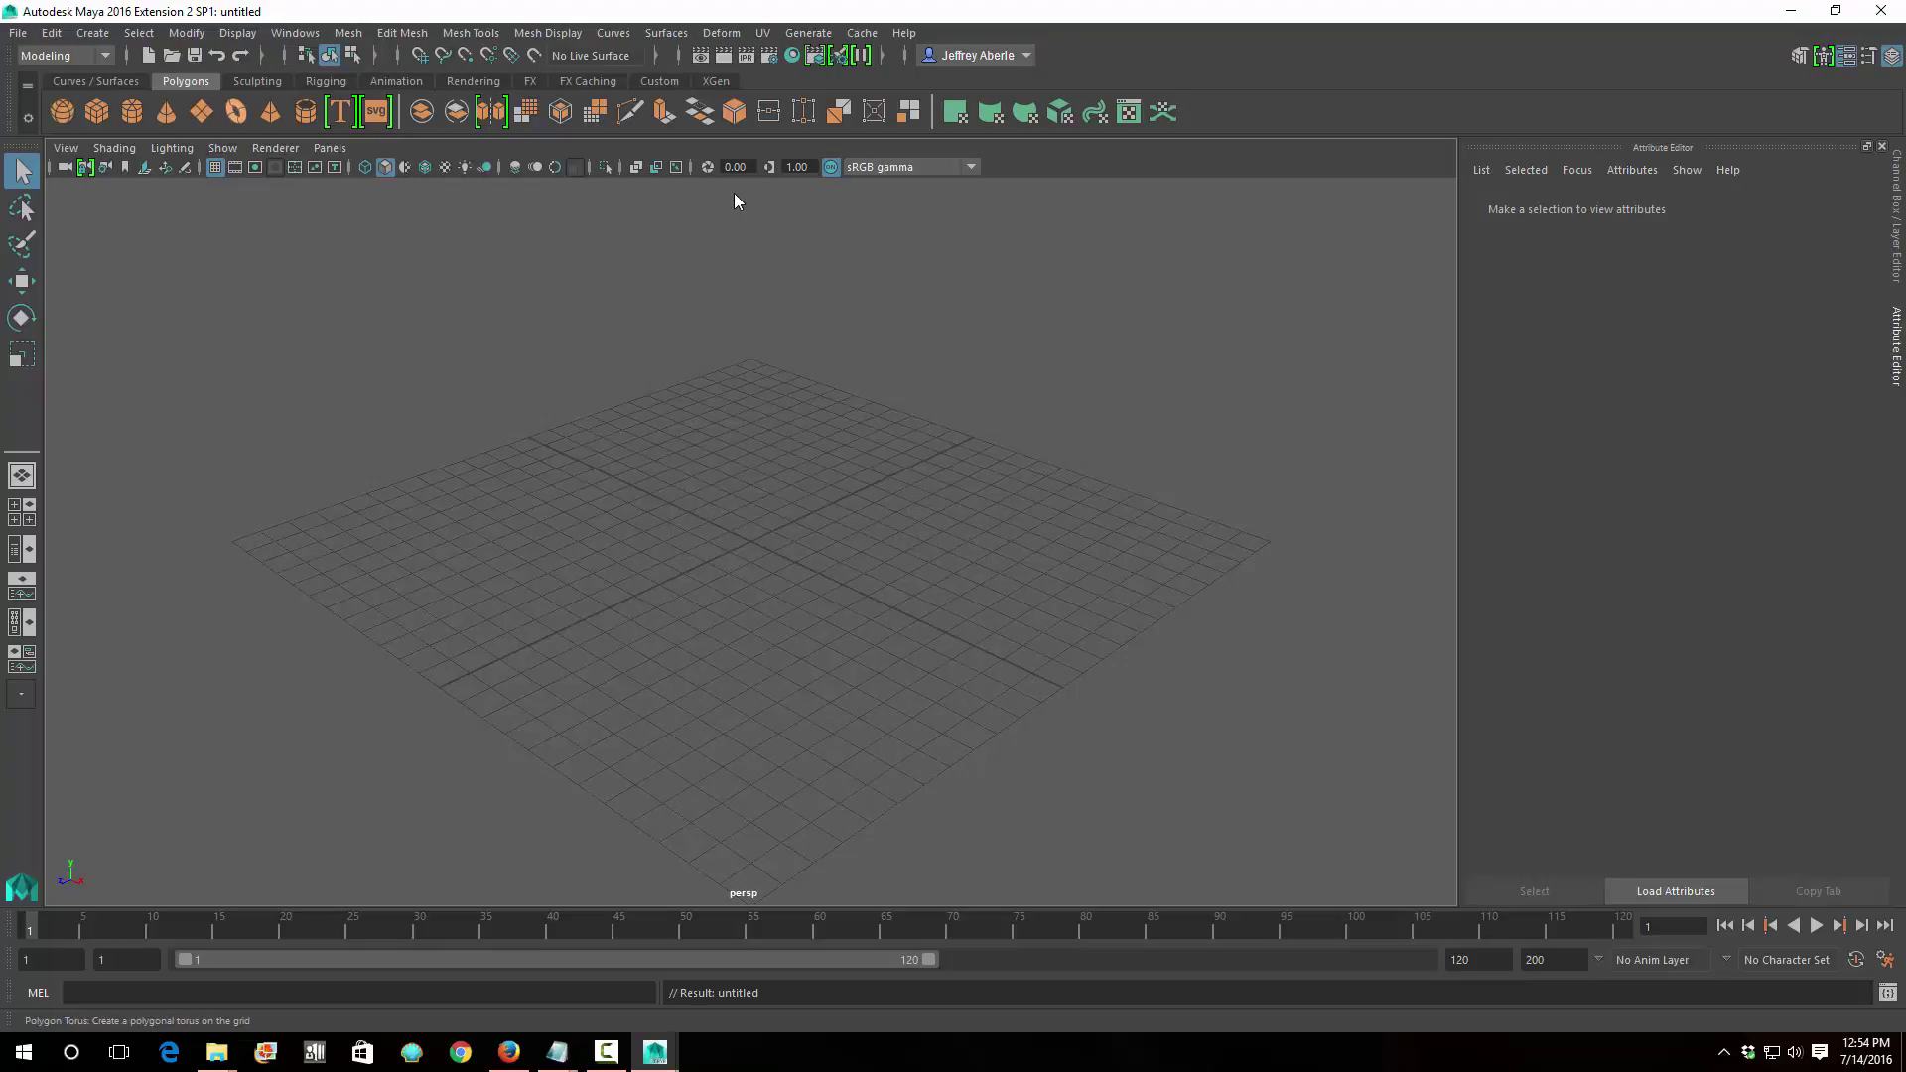
Create a polygon plane at the grid's centre and set its width and height to 20.
{"action": "left_click", "coordinate": [735, 201]}
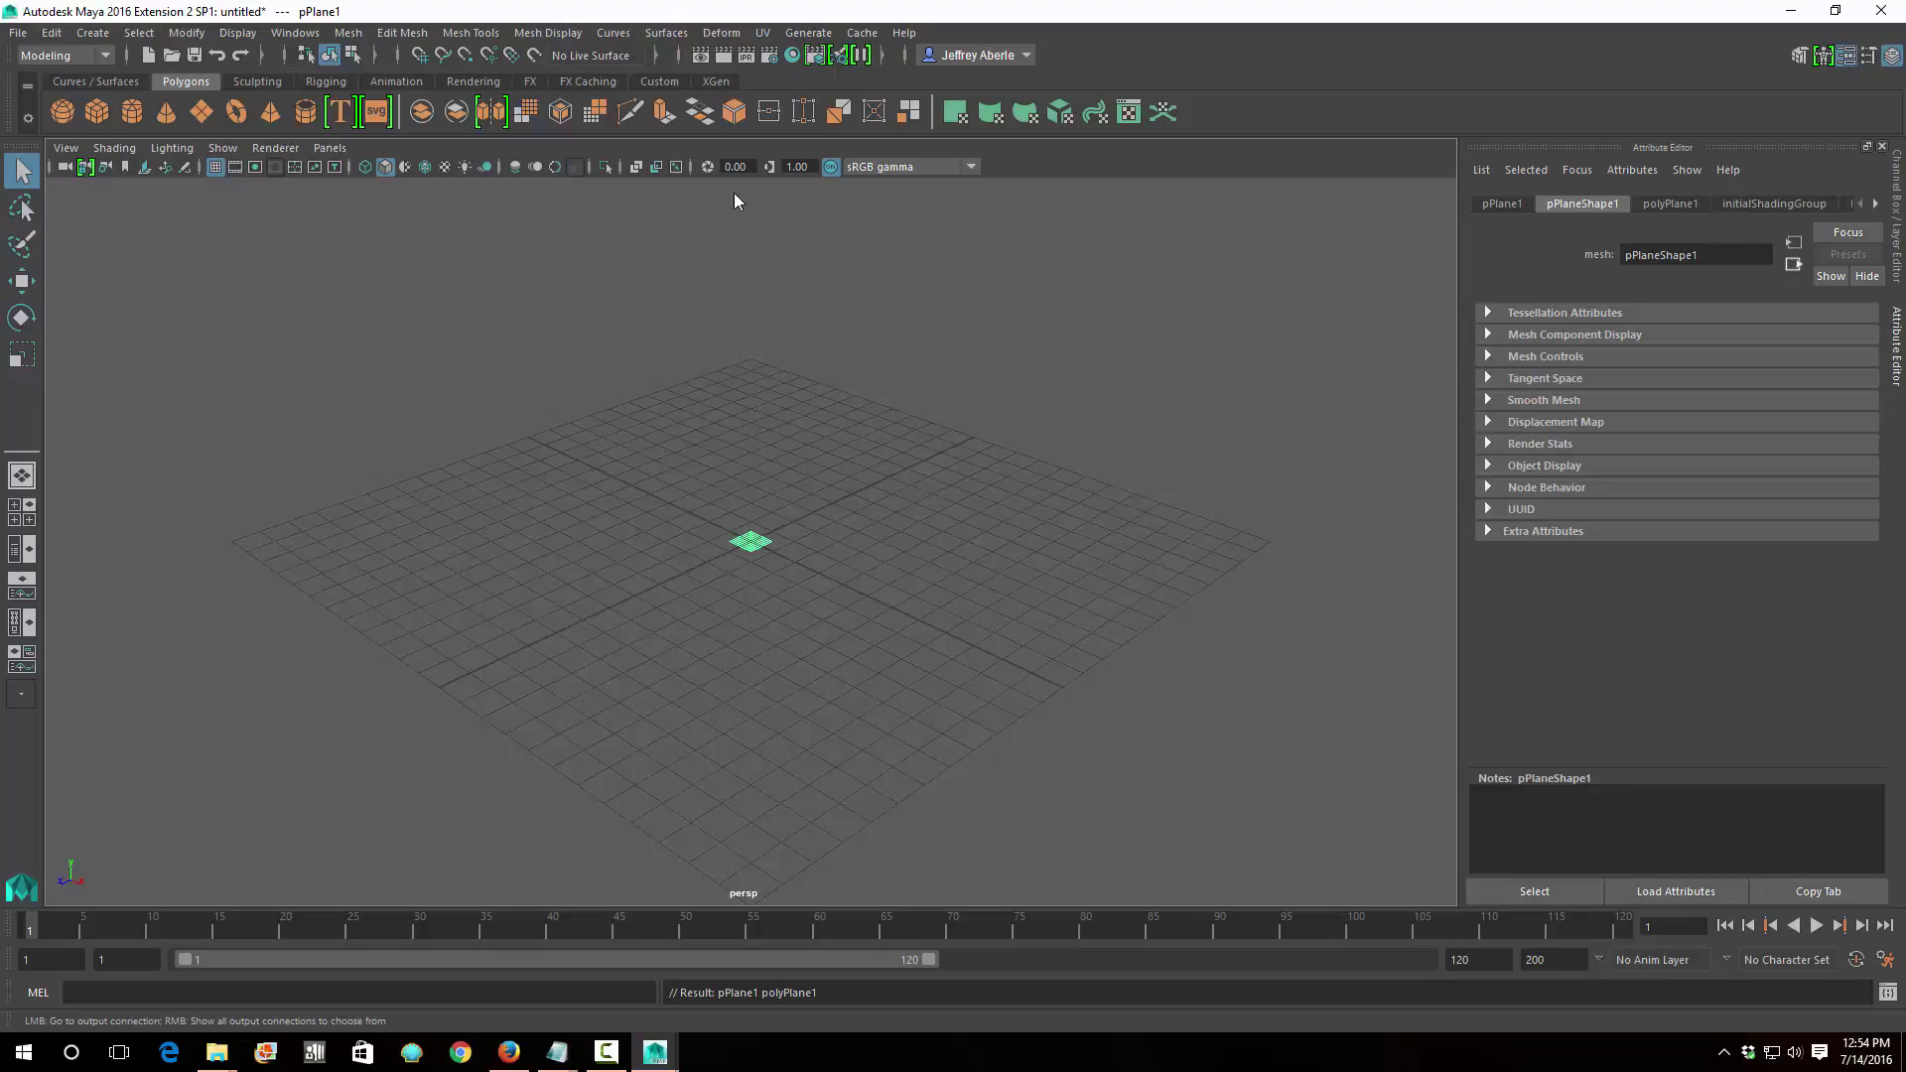
{"action": "key", "text": "ctrl+a"}
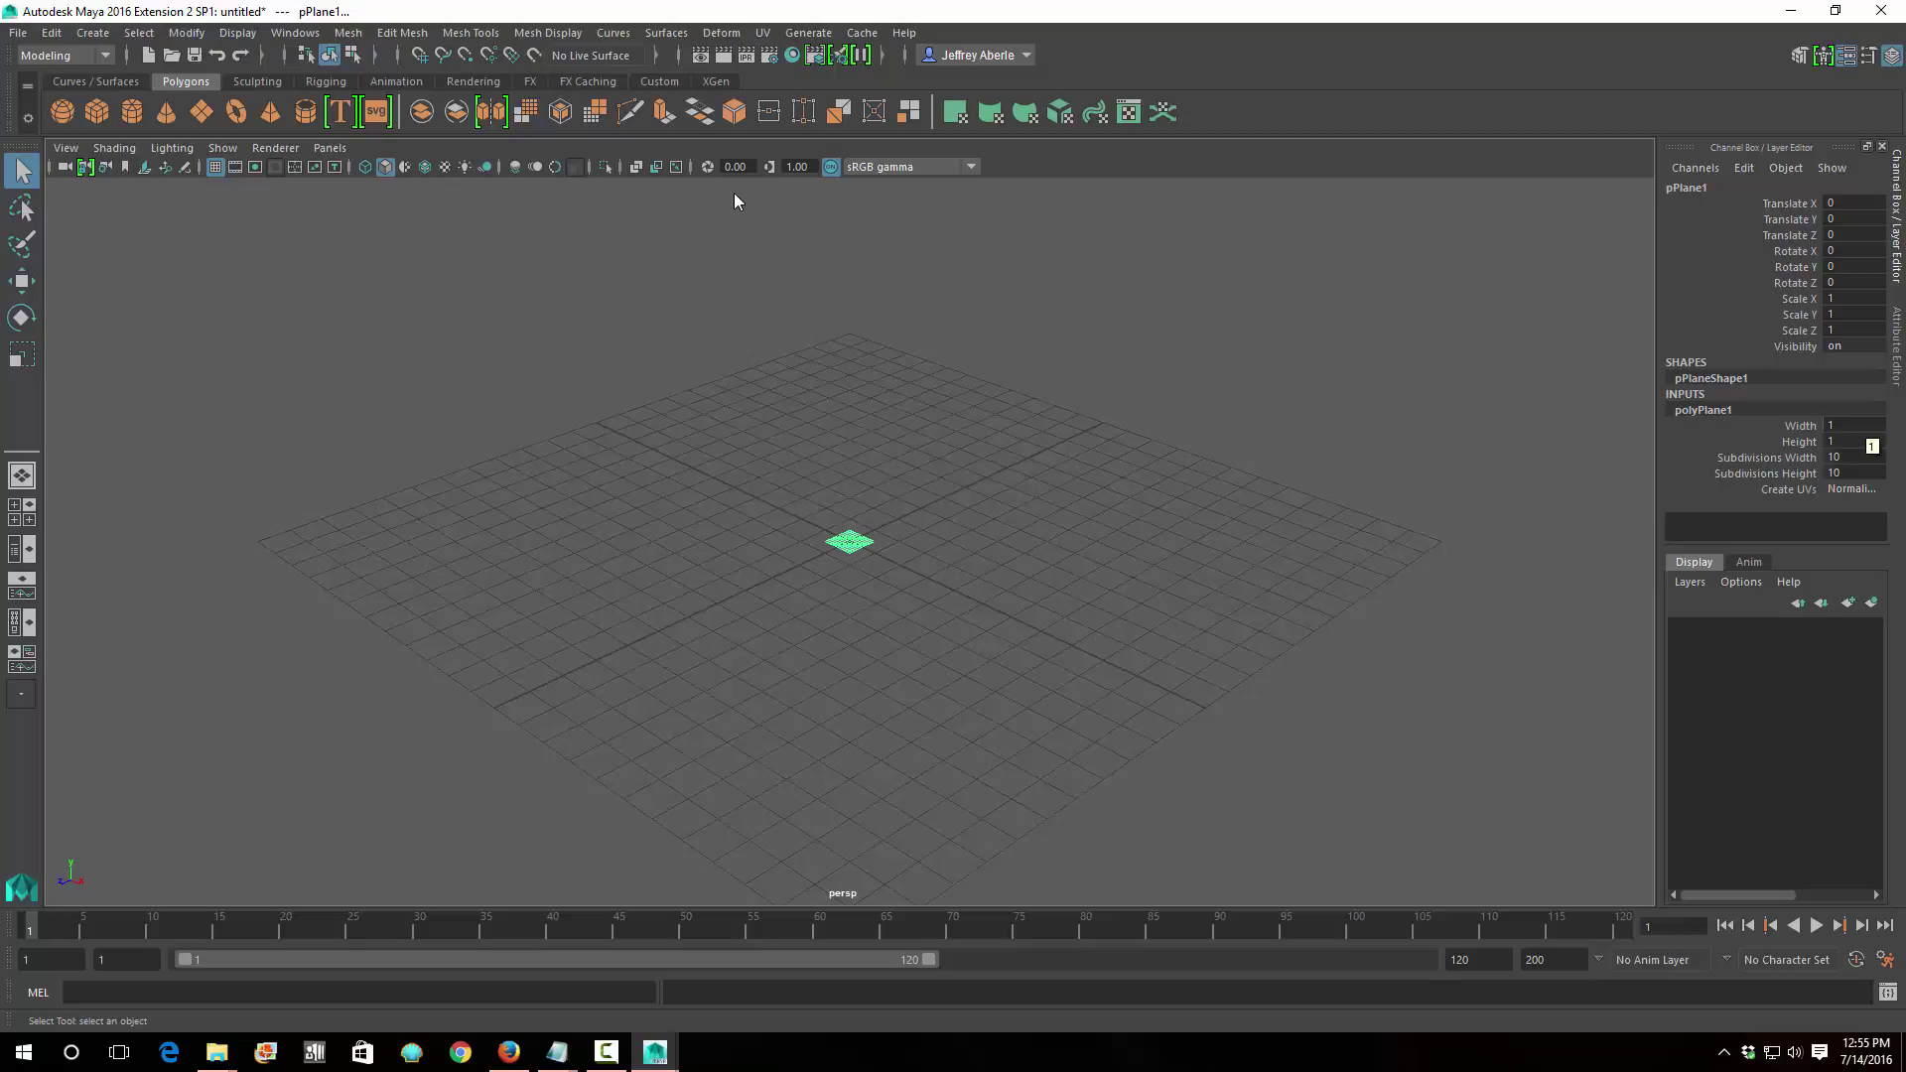
{"action": "left_click", "coordinate": [1863, 424]}
{"action": "type", "text": "10"}
{"action": "key", "text": "BackSpace"}
{"action": "key", "text": "BackSpace"}
{"action": "type", "text": "20"}
{"action": "key", "text": "Tab"}
{"action": "type", "text": "20"}
{"action": "key", "text": "Tab"}
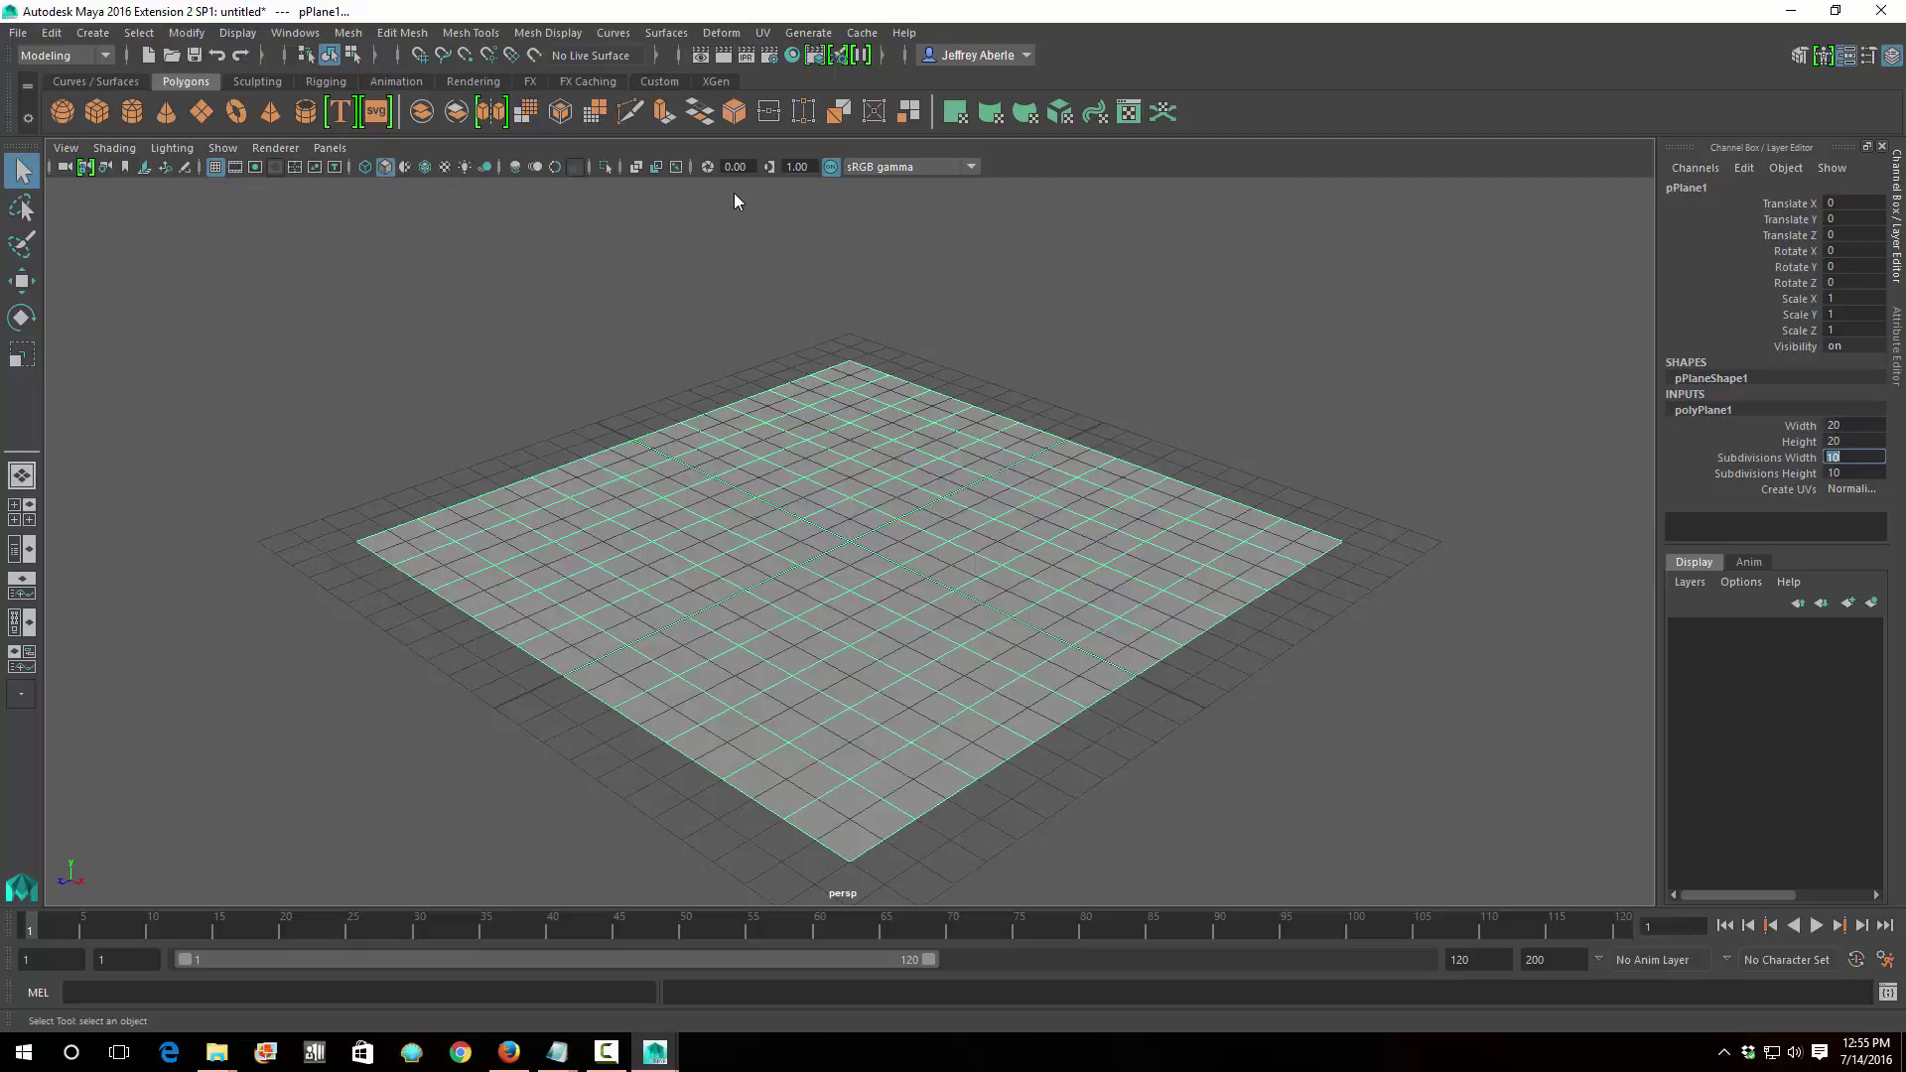
Set the plane's Subdivisions Width and Subdivisions Height to 80.
{"action": "type", "text": "80"}
{"action": "key", "text": "Tab"}
{"action": "type", "text": "80"}
{"action": "key", "text": "Tab"}
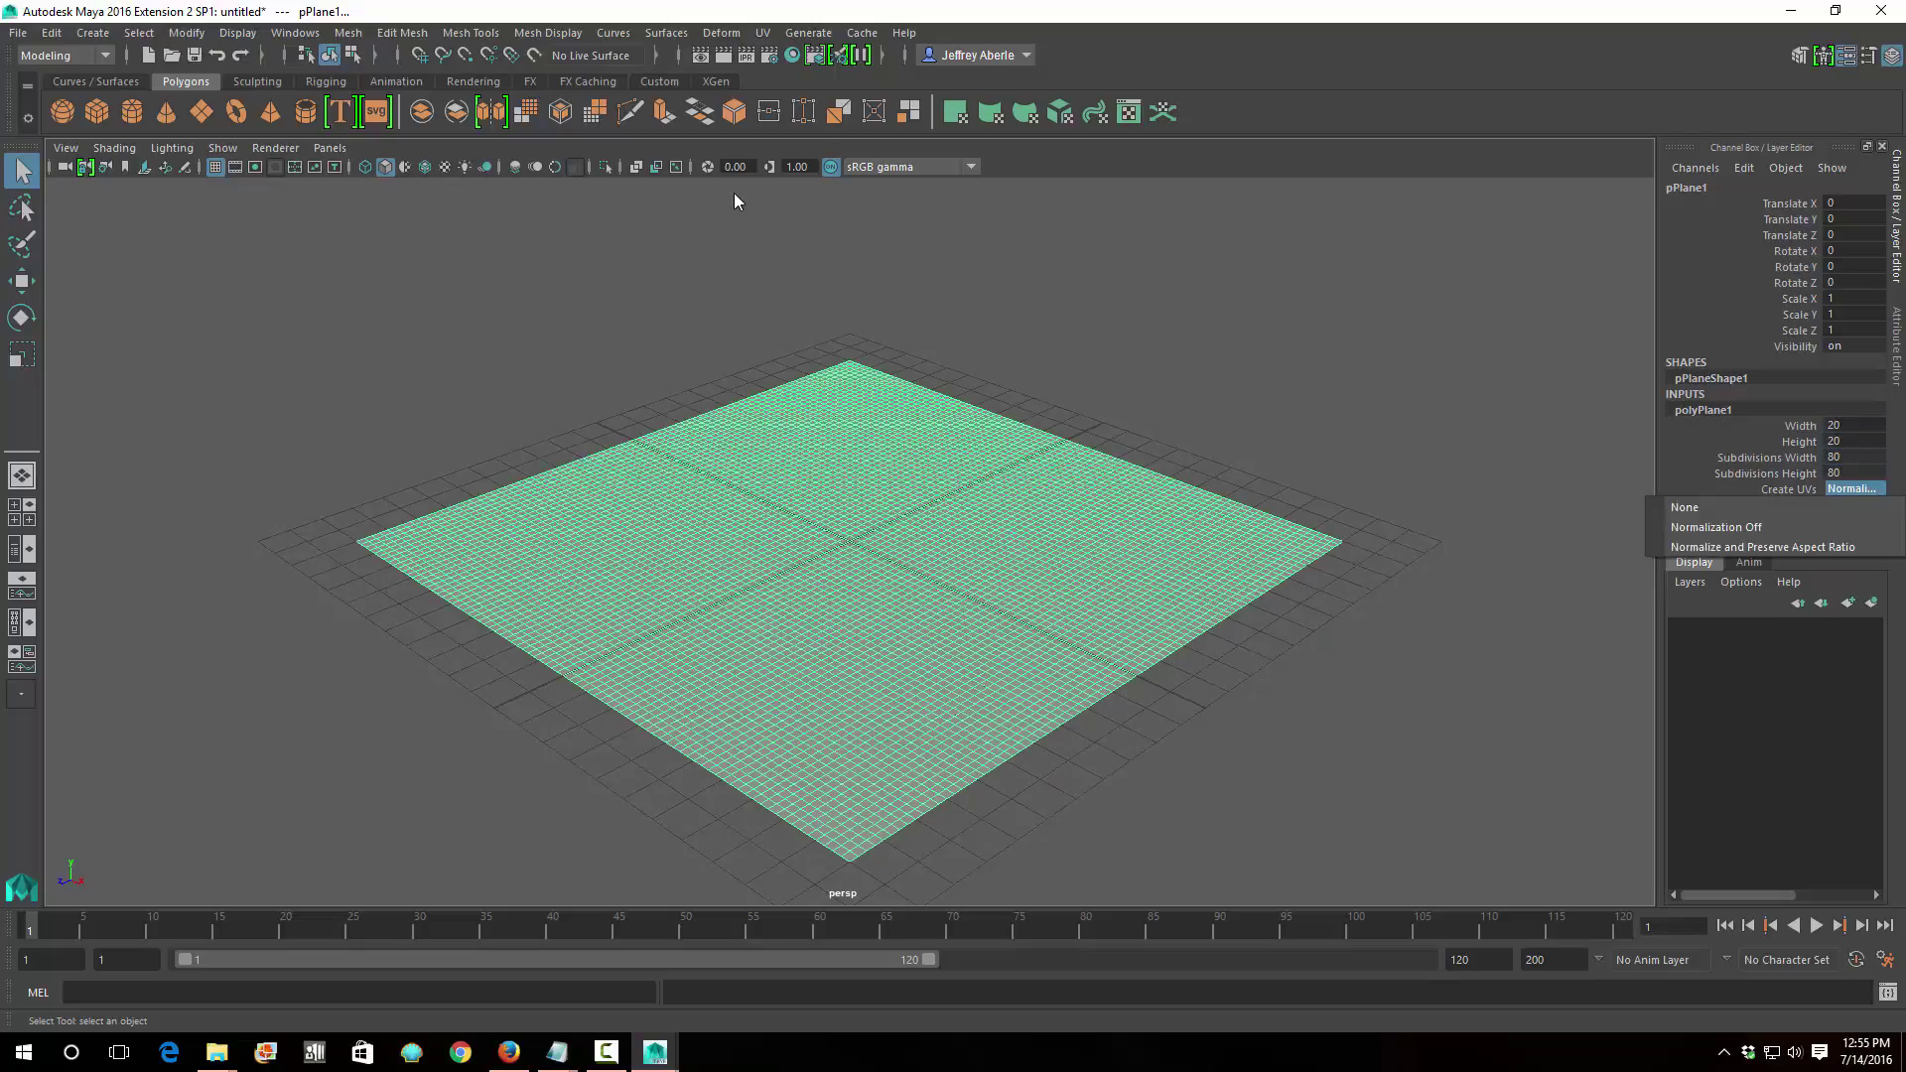
{"action": "mouse_move", "coordinate": [734, 201]}
{"action": "left_mouse_down", "text": "alt"}
{"action": "mouse_move", "coordinate": [742, 169]}
{"action": "mouse_move", "coordinate": [735, 202]}
{"action": "left_mouse_up", "text": "alt"}
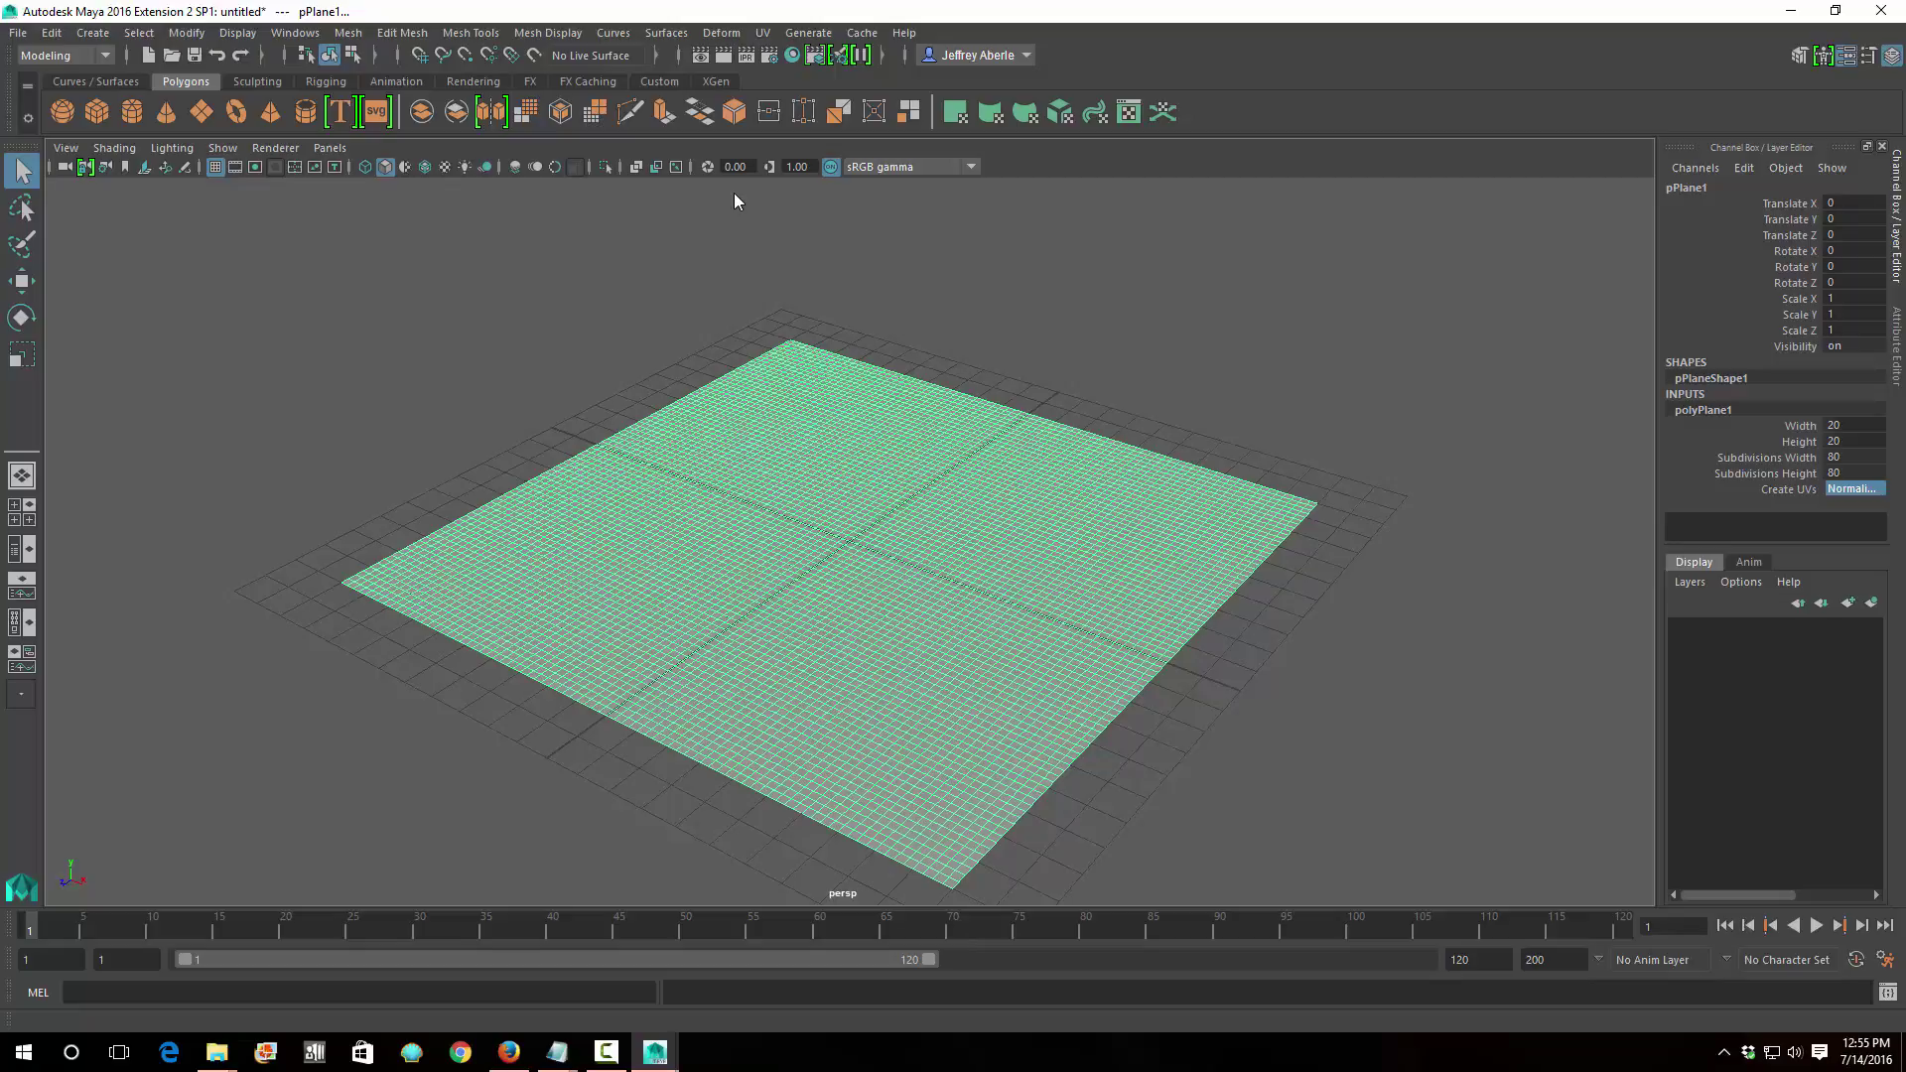
Switch to the readMe.txt notes and copy the command "deformer -type hotOceanDeformer;" from the Usage section.
{"action": "key", "text": "super+9"}
{"action": "key", "text": "super+9"}
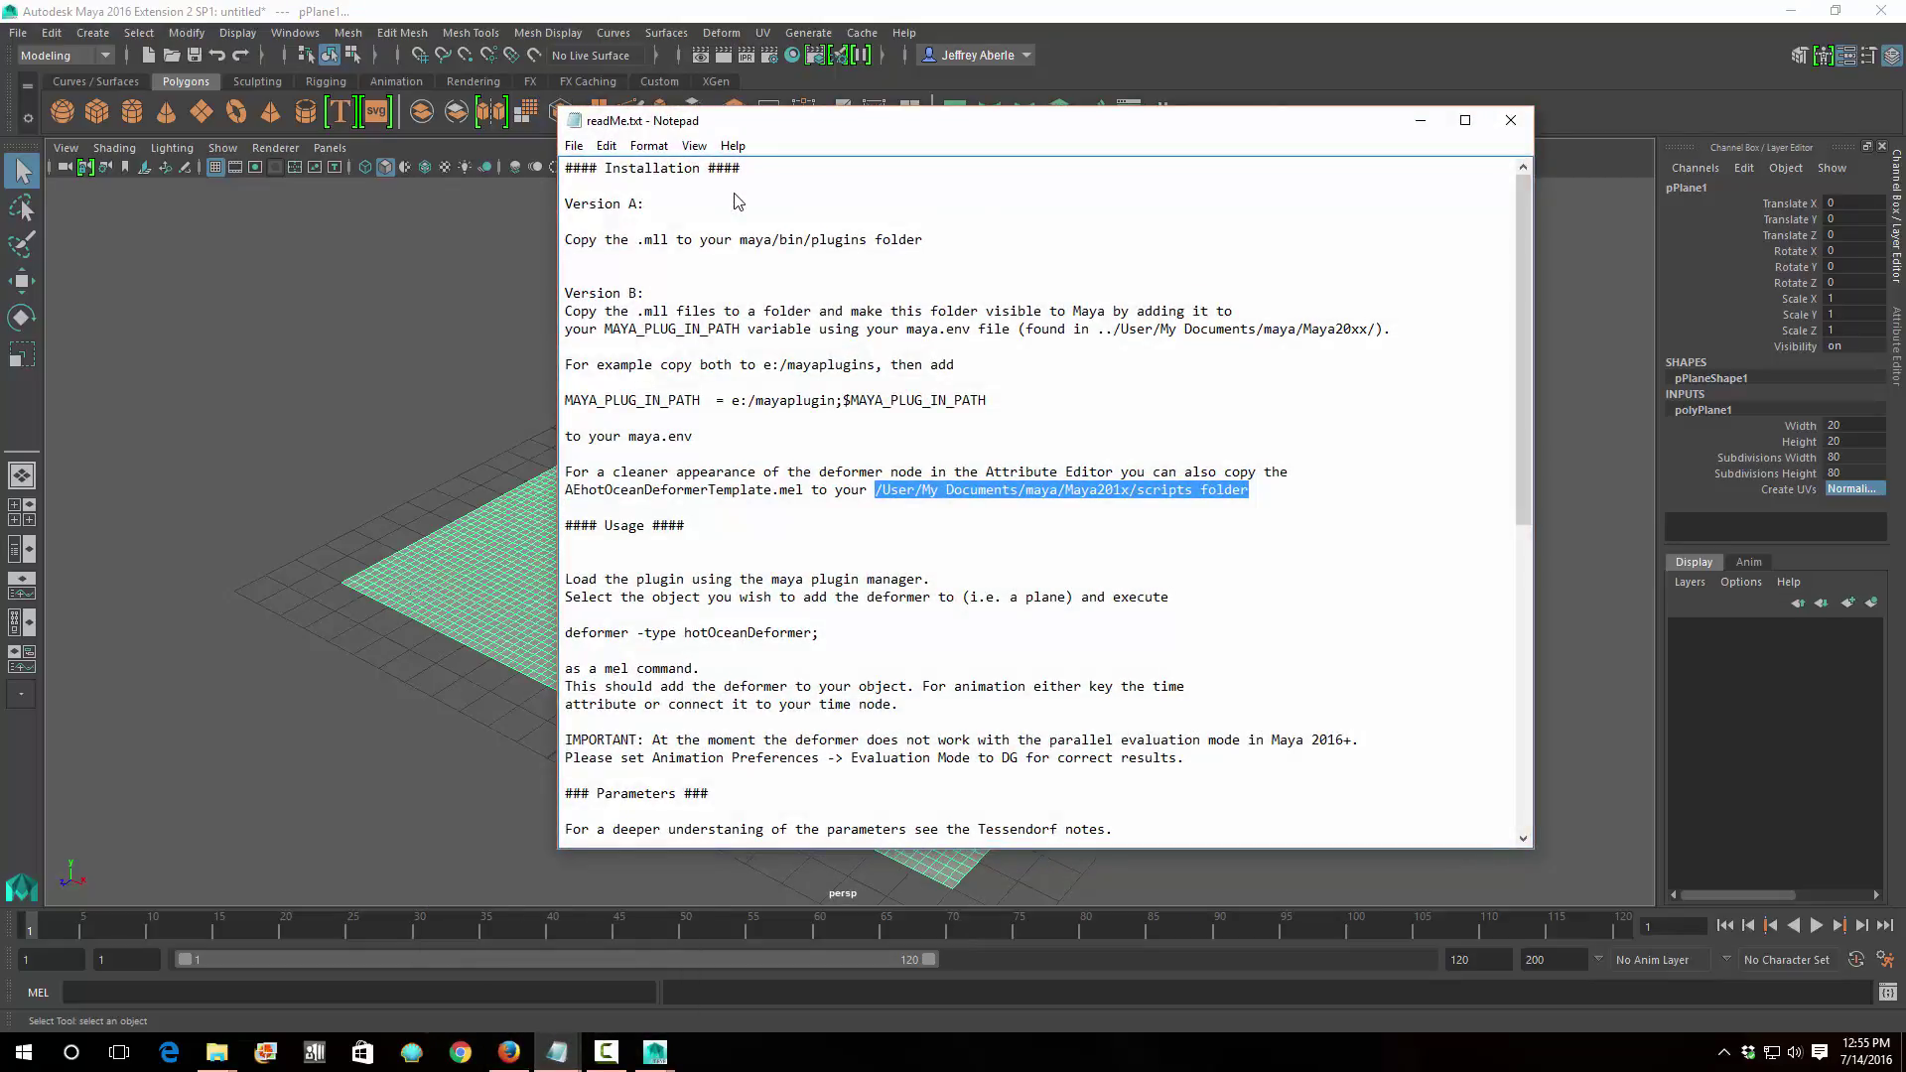
{"action": "key", "text": "Down"}
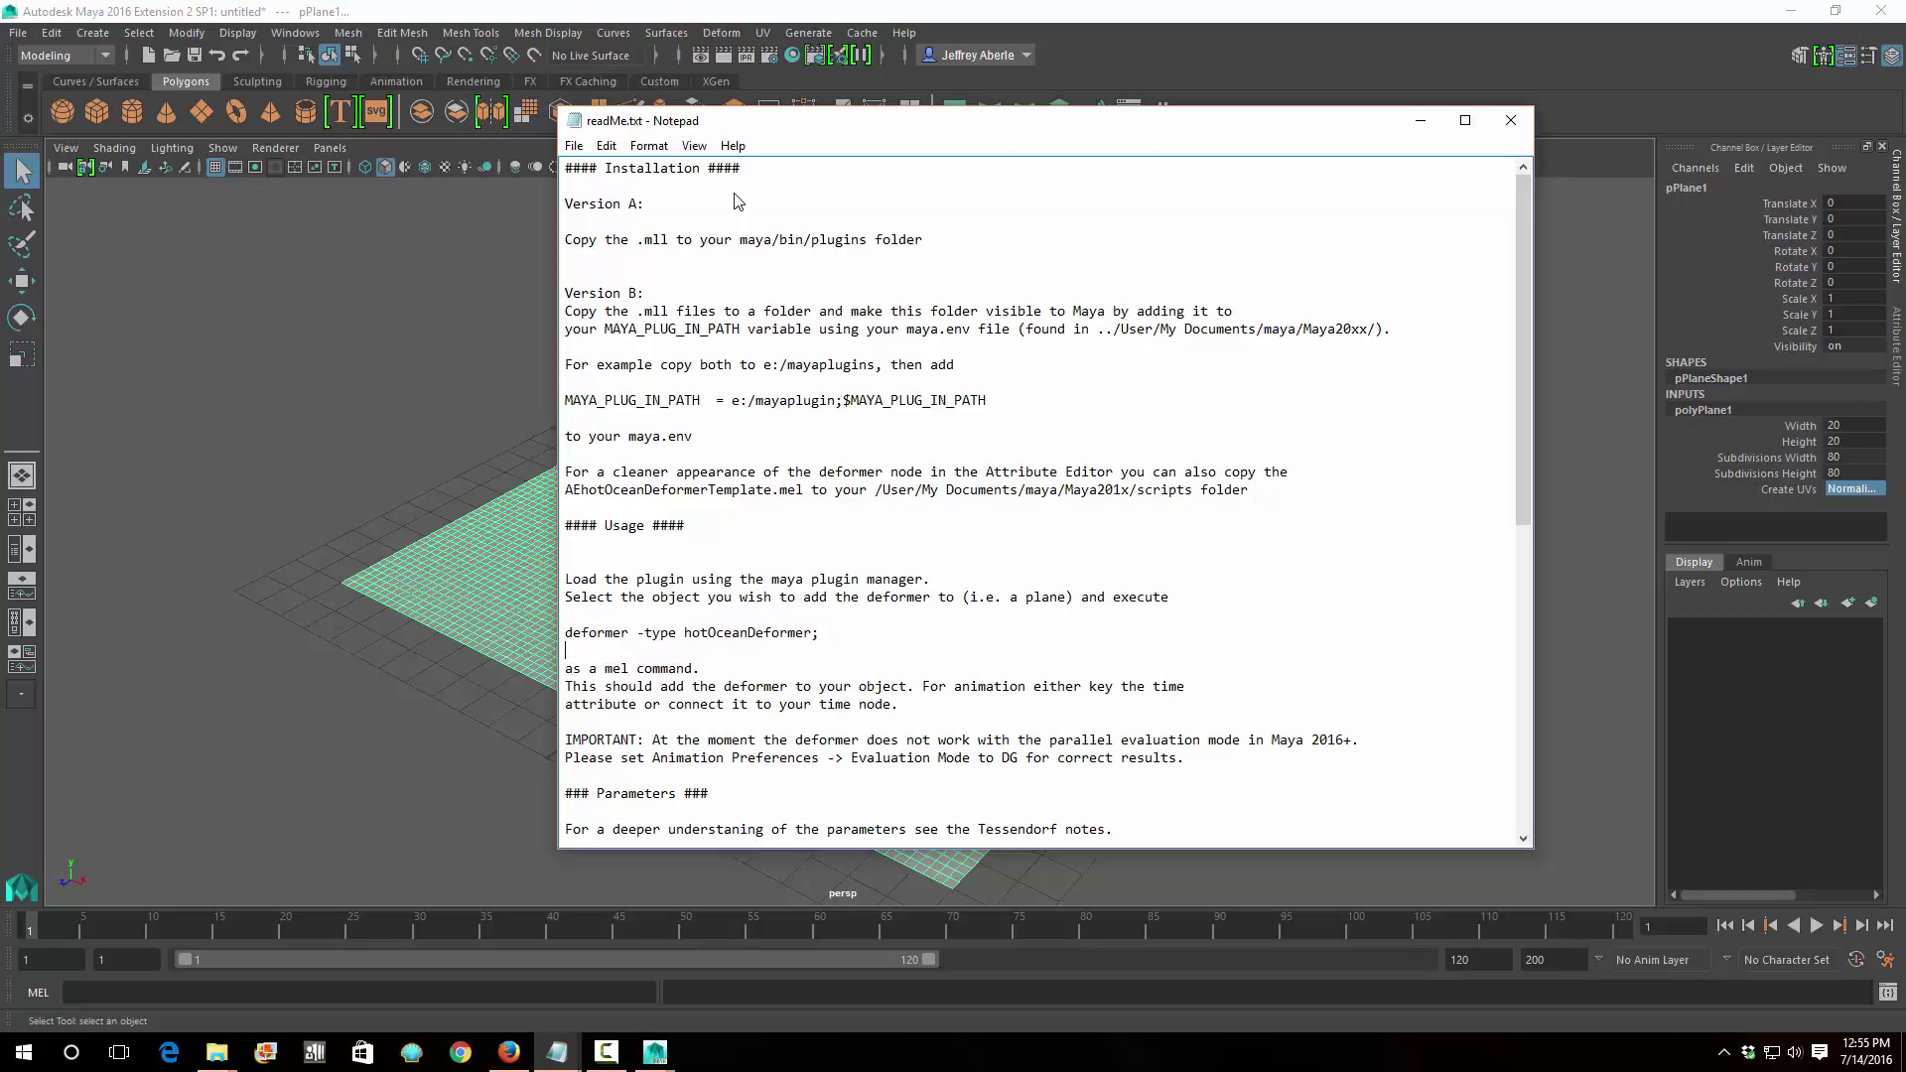
{"action": "key", "text": "shift+Left"}
{"action": "key", "text": "shift+Left"}
{"action": "key", "text": "shift+Left"}
{"action": "key", "text": "shift+Left"}
{"action": "key", "text": "shift+Left"}
{"action": "key", "text": "shift+Left"}
{"action": "key", "text": "shift+Left"}
{"action": "key", "text": "shift+Left"}
{"action": "key", "text": "shift+Left"}
{"action": "key", "text": "shift+Left"}
{"action": "key", "text": "shift+Left"}
{"action": "key", "text": "shift+Left"}
{"action": "key", "text": "shift+Left"}
{"action": "key", "text": "shift+Left"}
{"action": "key", "text": "shift+Left"}
{"action": "key", "text": "shift+Left"}
{"action": "key", "text": "shift+Left"}
{"action": "key", "text": "shift+Left"}
{"action": "key", "text": "shift+Left"}
{"action": "key", "text": "shift+Left"}
{"action": "key", "text": "ctrl+c"}
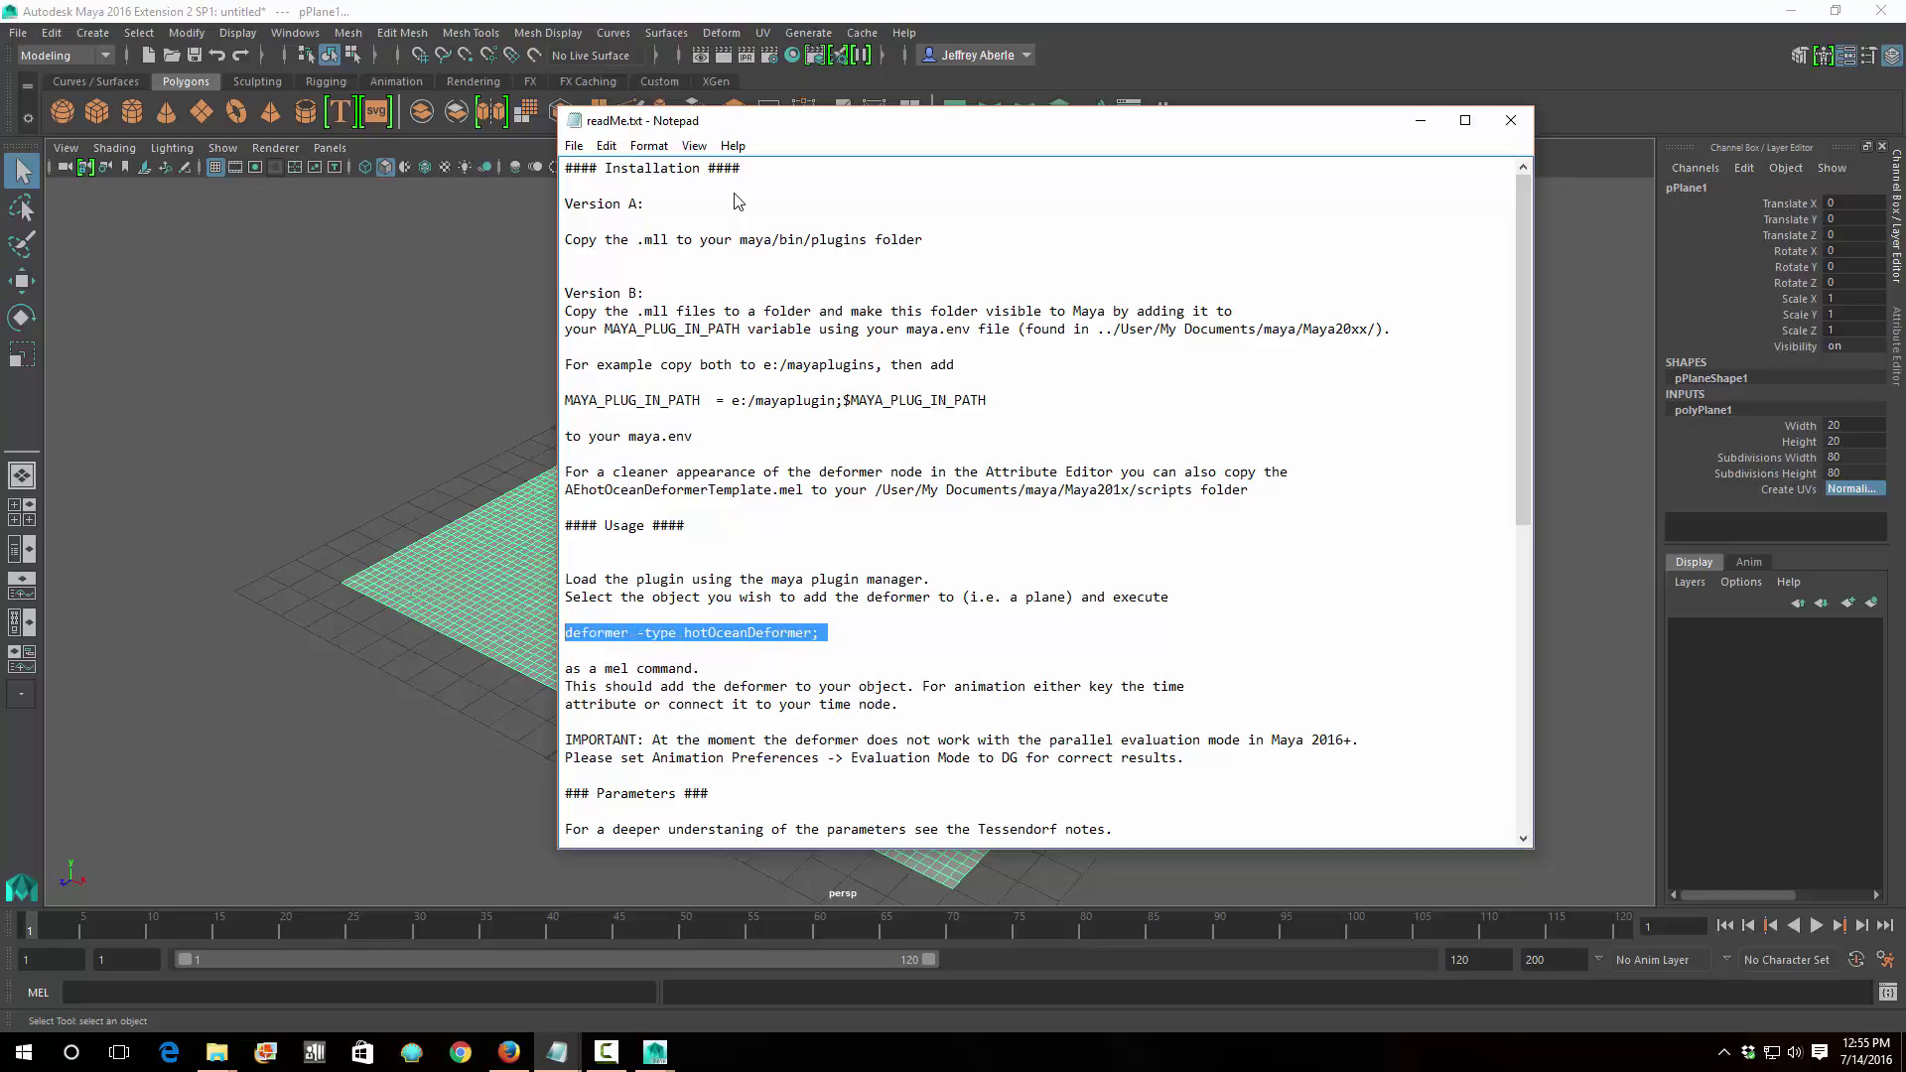
Return to Maya, run the copied hotOceanDeformer command as MEL on the selected plane, and briefly play the animation.
{"action": "key", "text": "alt+Tab"}
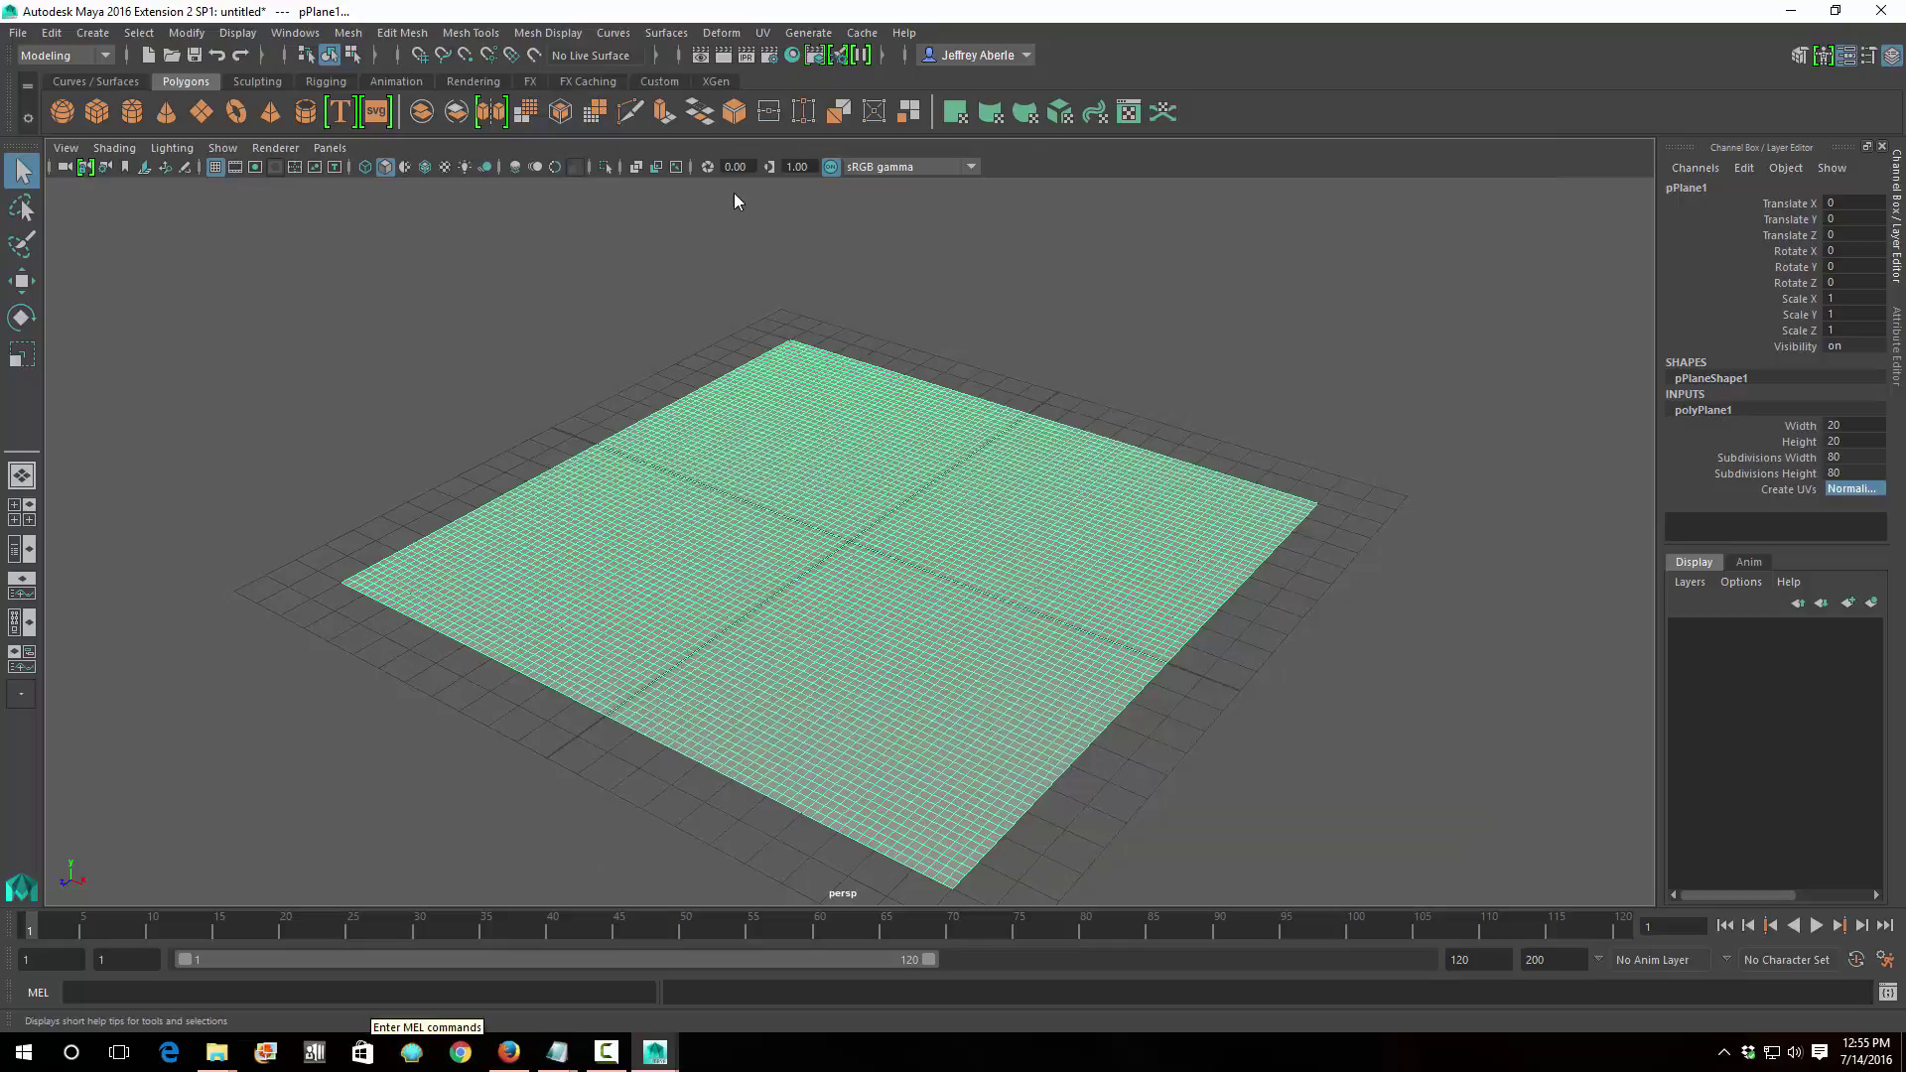
{"action": "left_click", "coordinate": [1887, 990]}
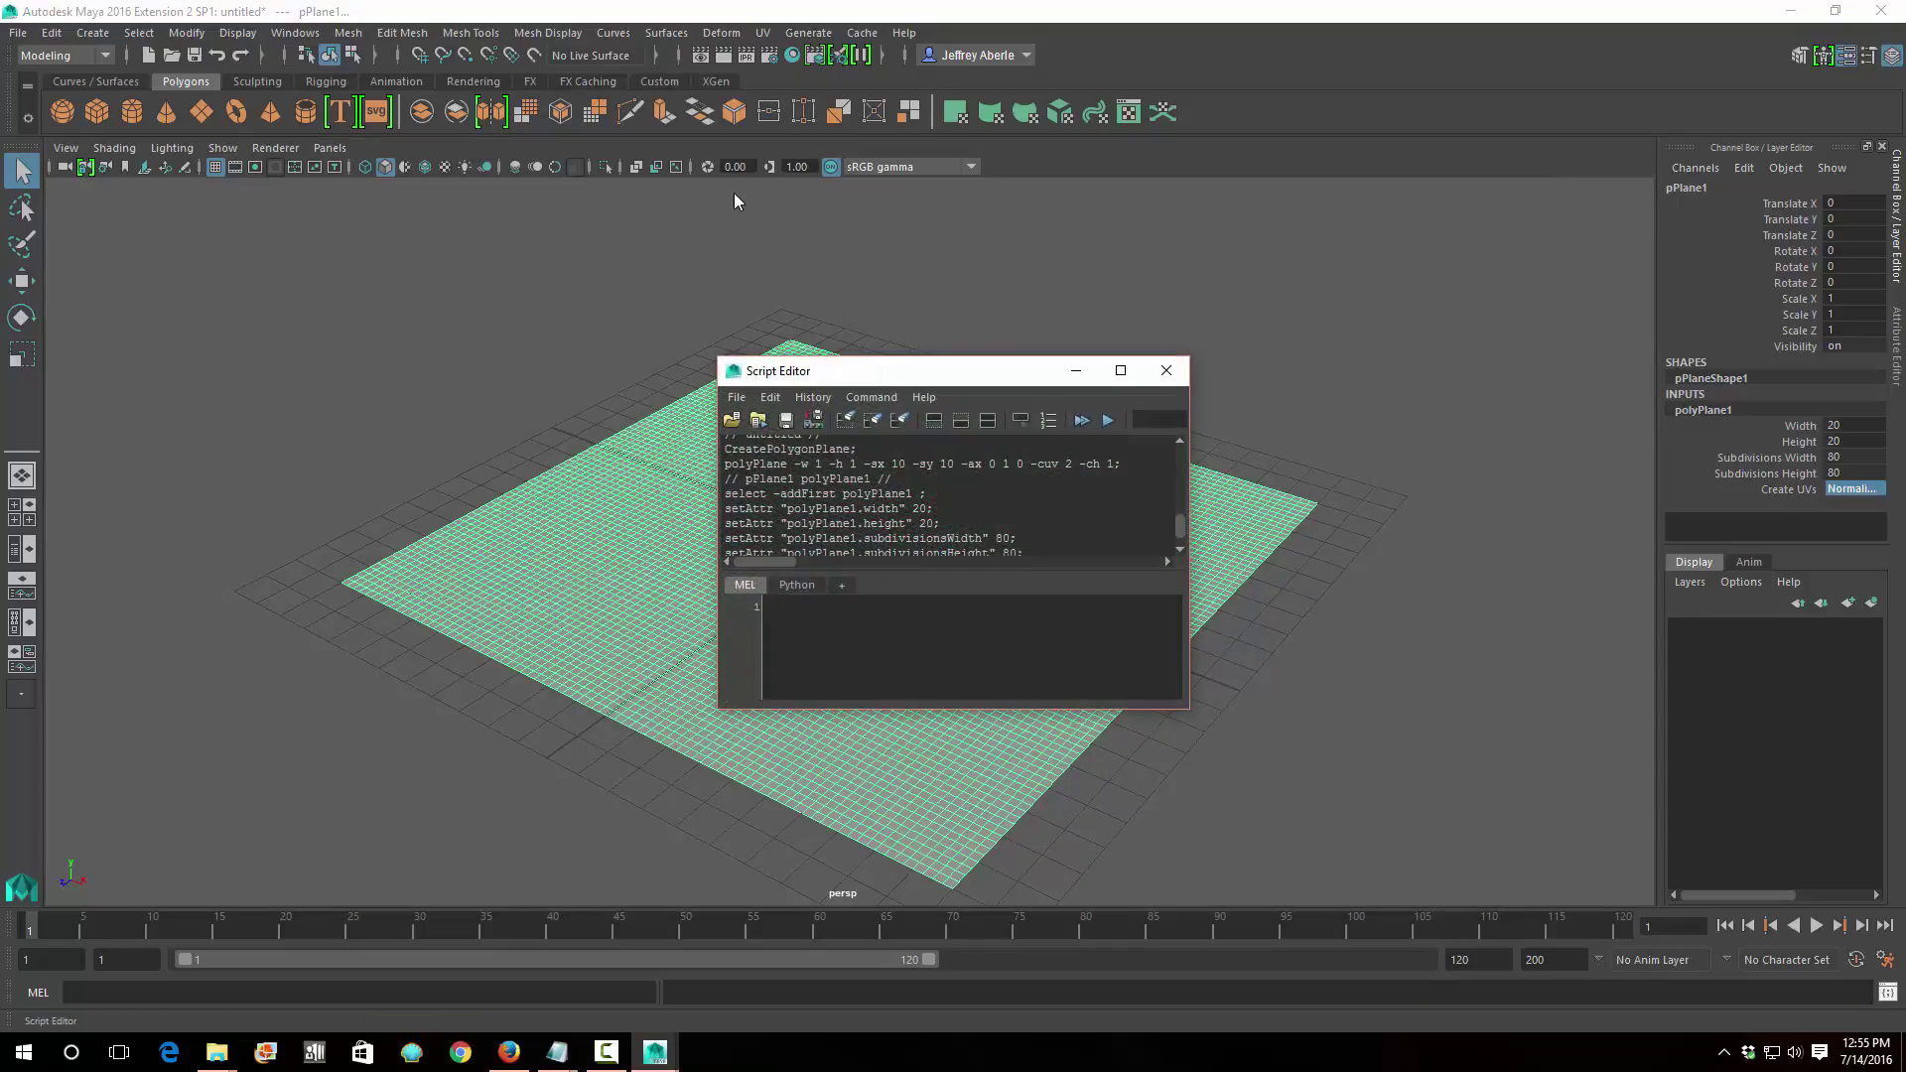
{"action": "left_click", "coordinate": [1165, 370]}
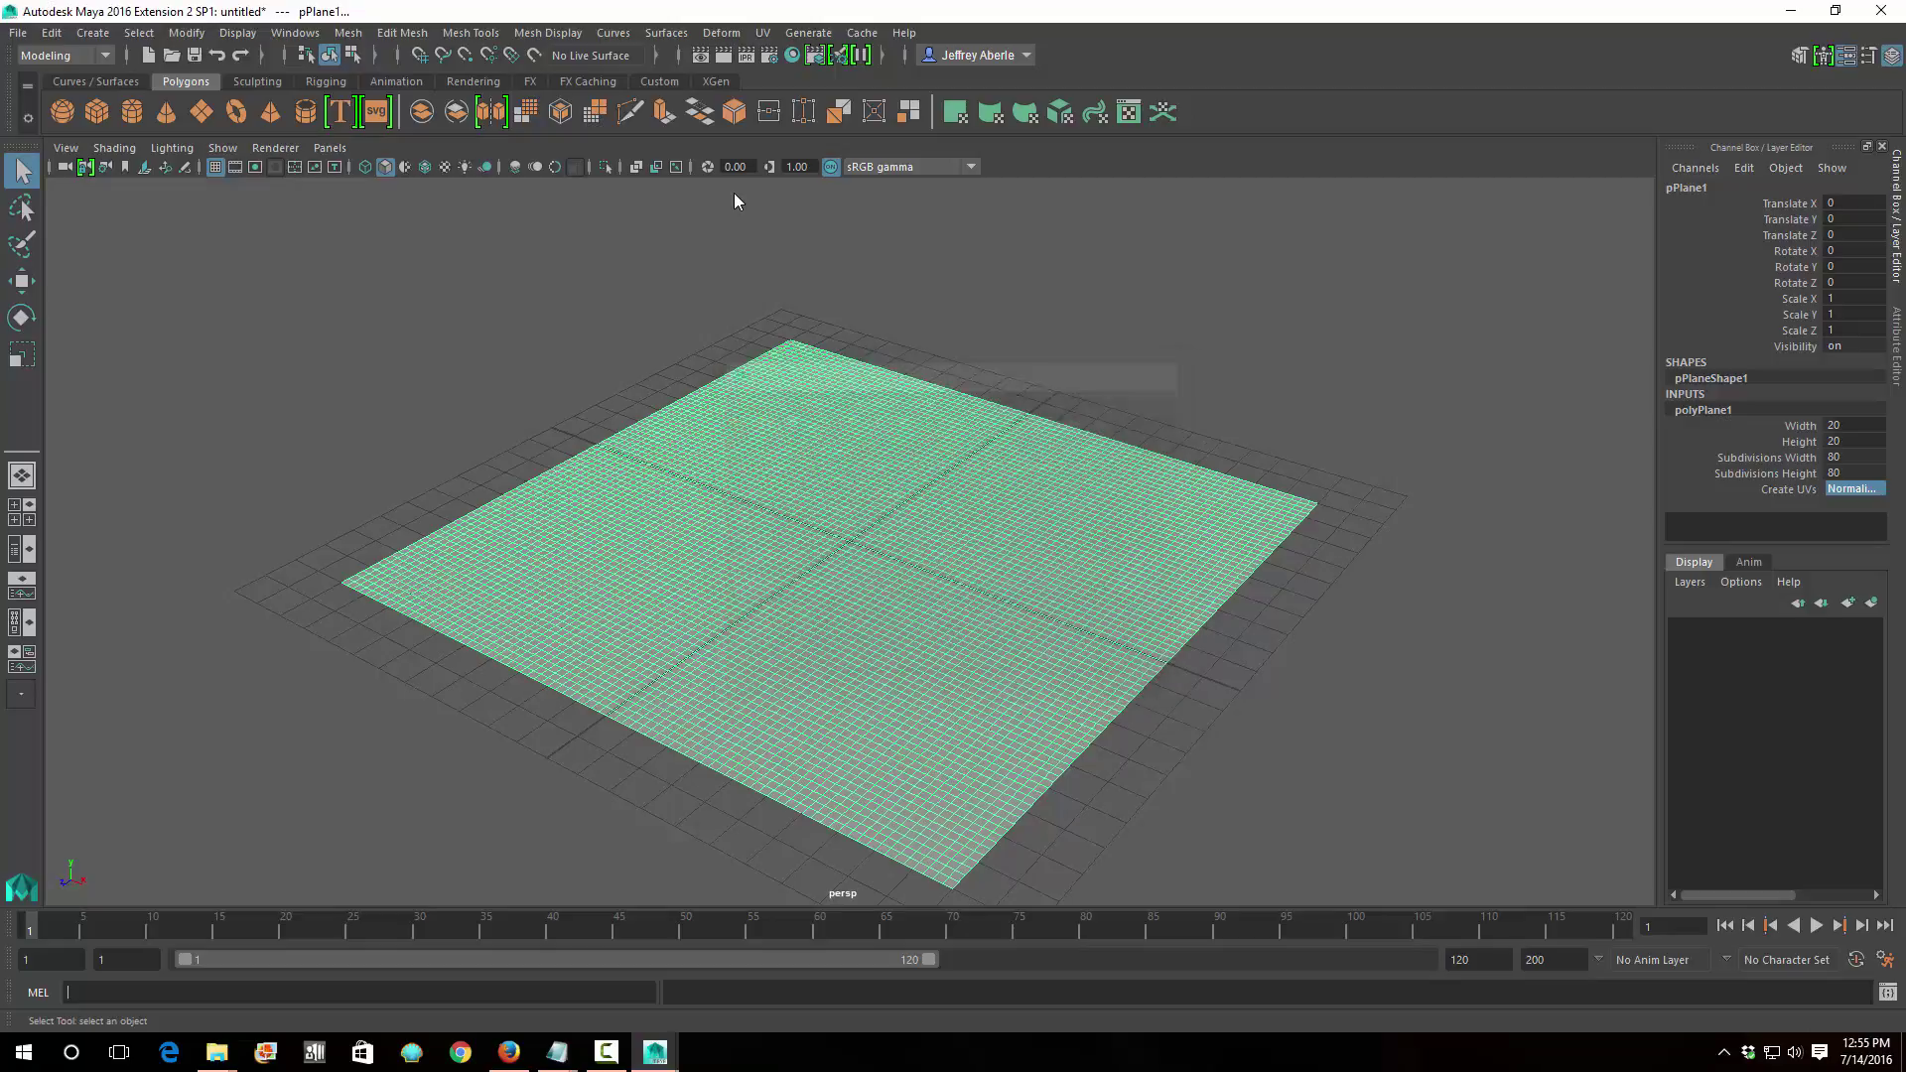
{"action": "key", "text": "ctrl+v"}
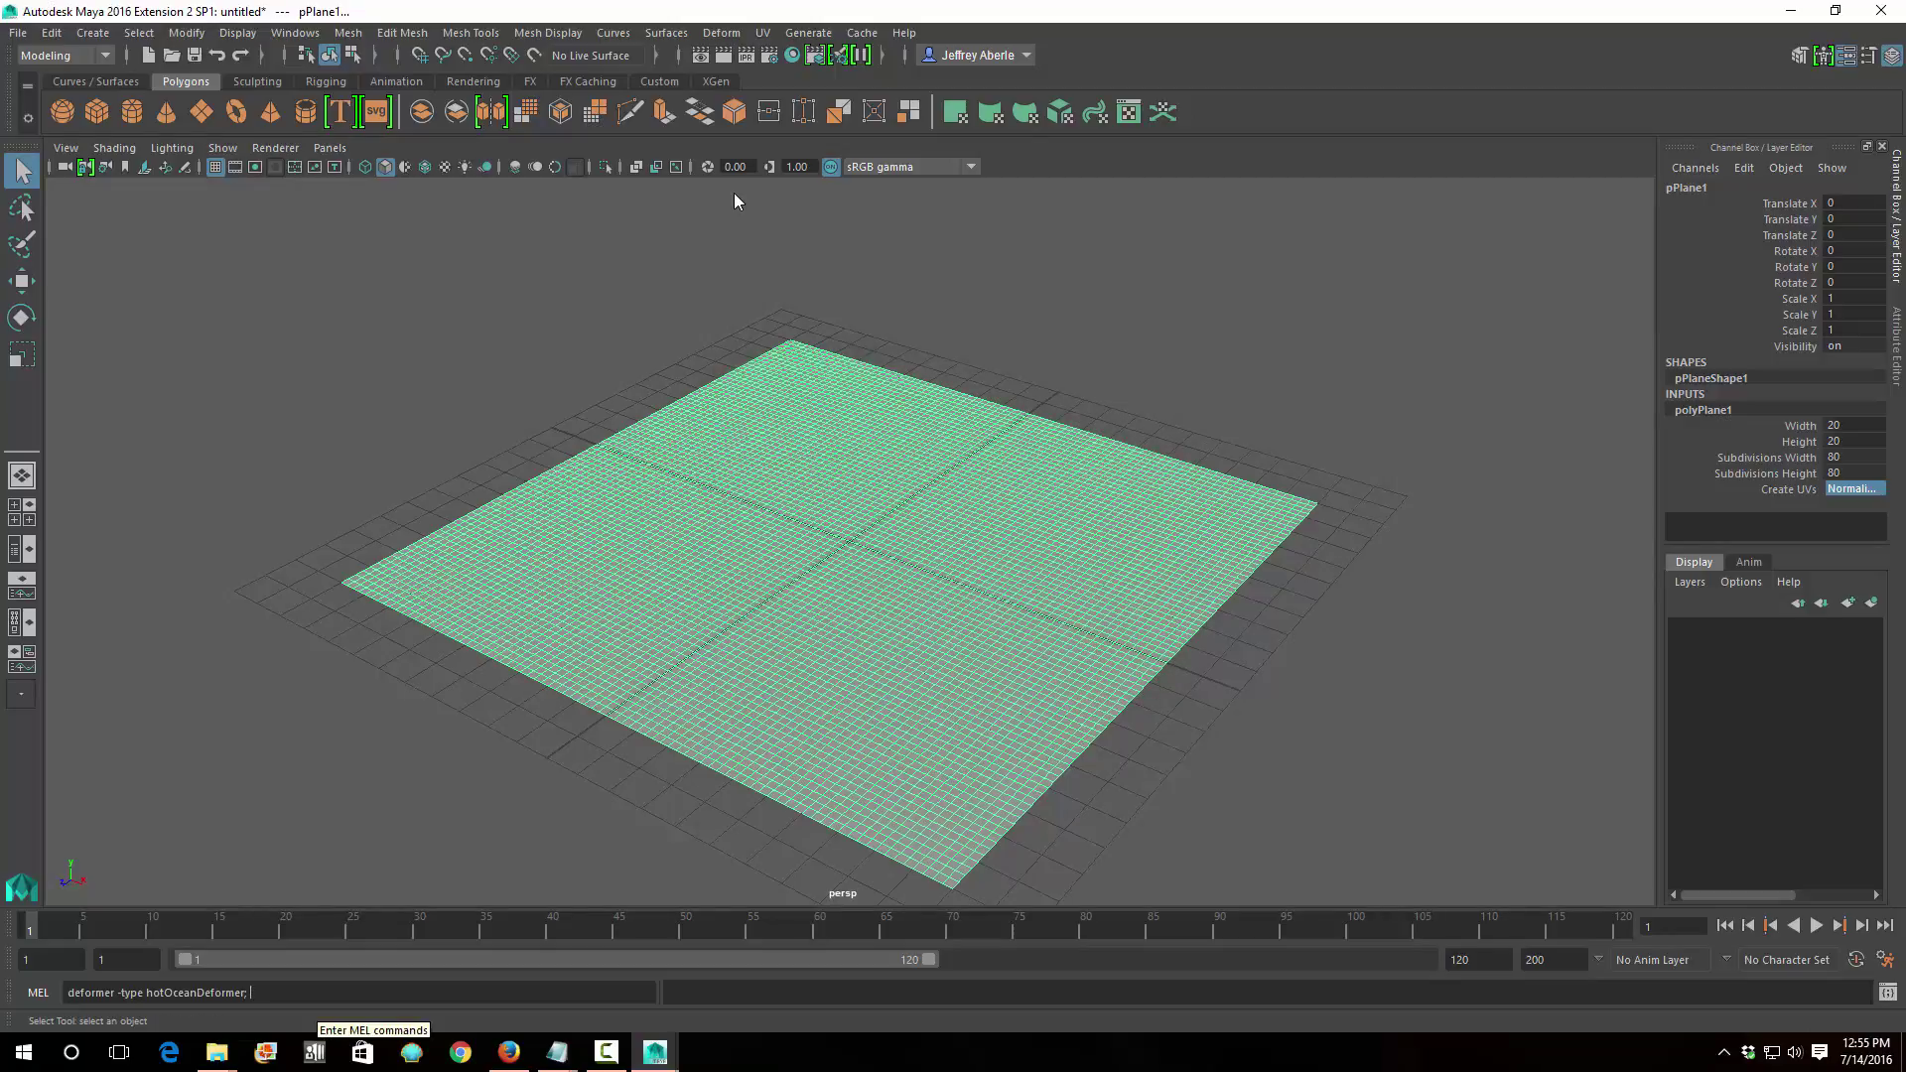
{"action": "key", "text": "Return"}
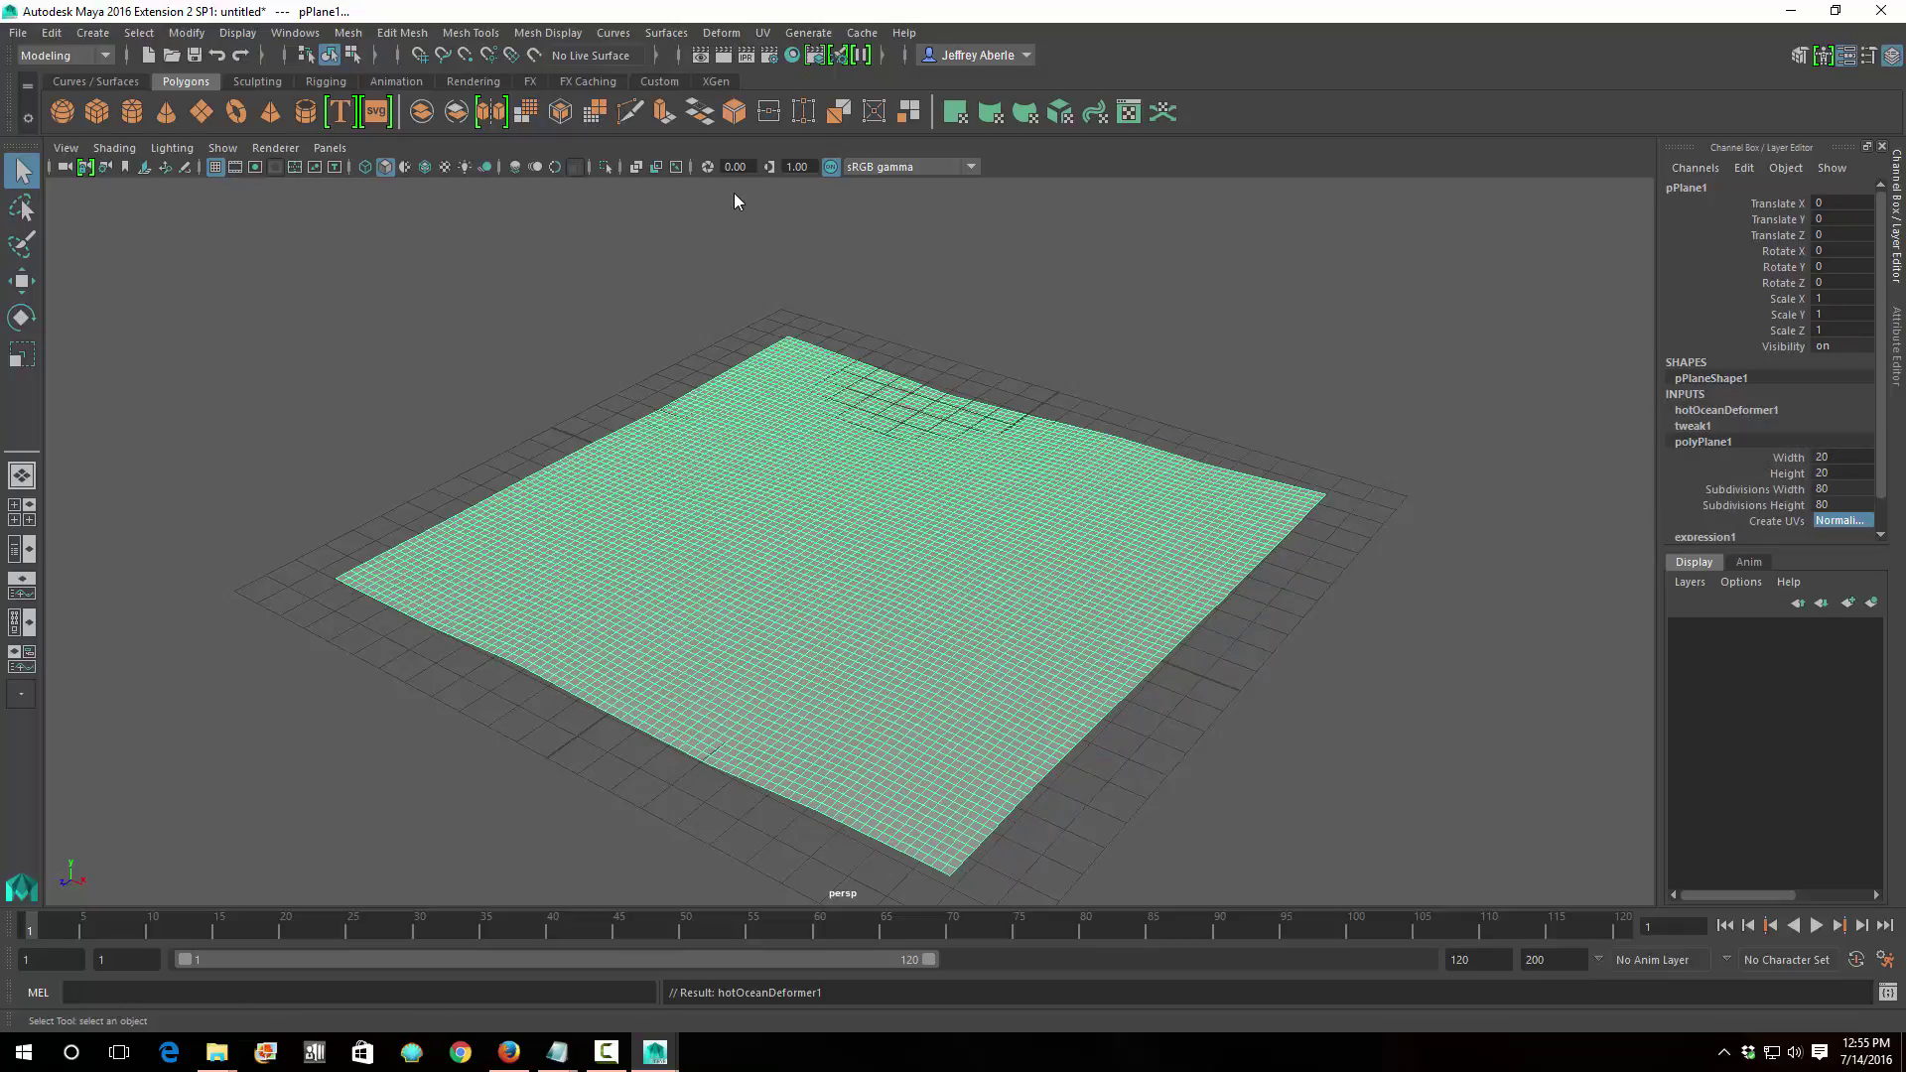
{"action": "key", "text": "alt+v"}
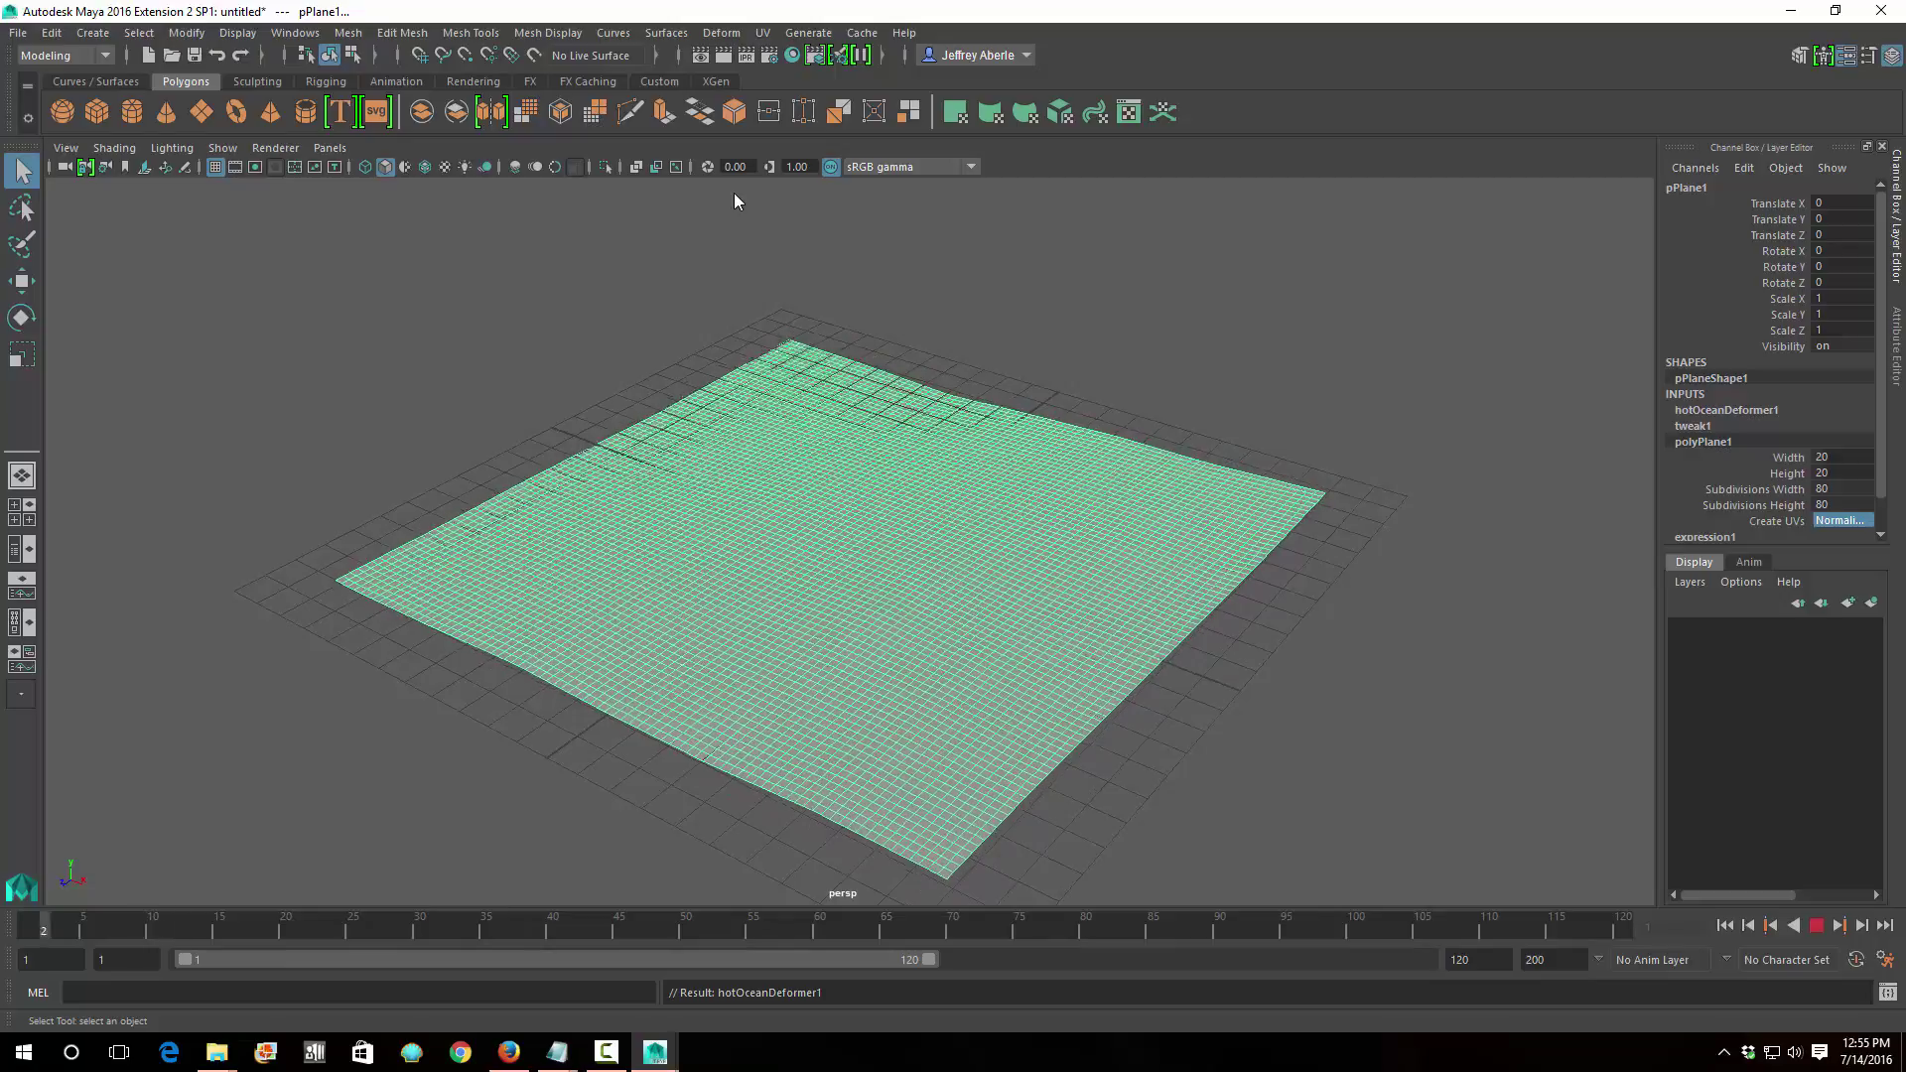
{"action": "key", "text": "alt+v"}
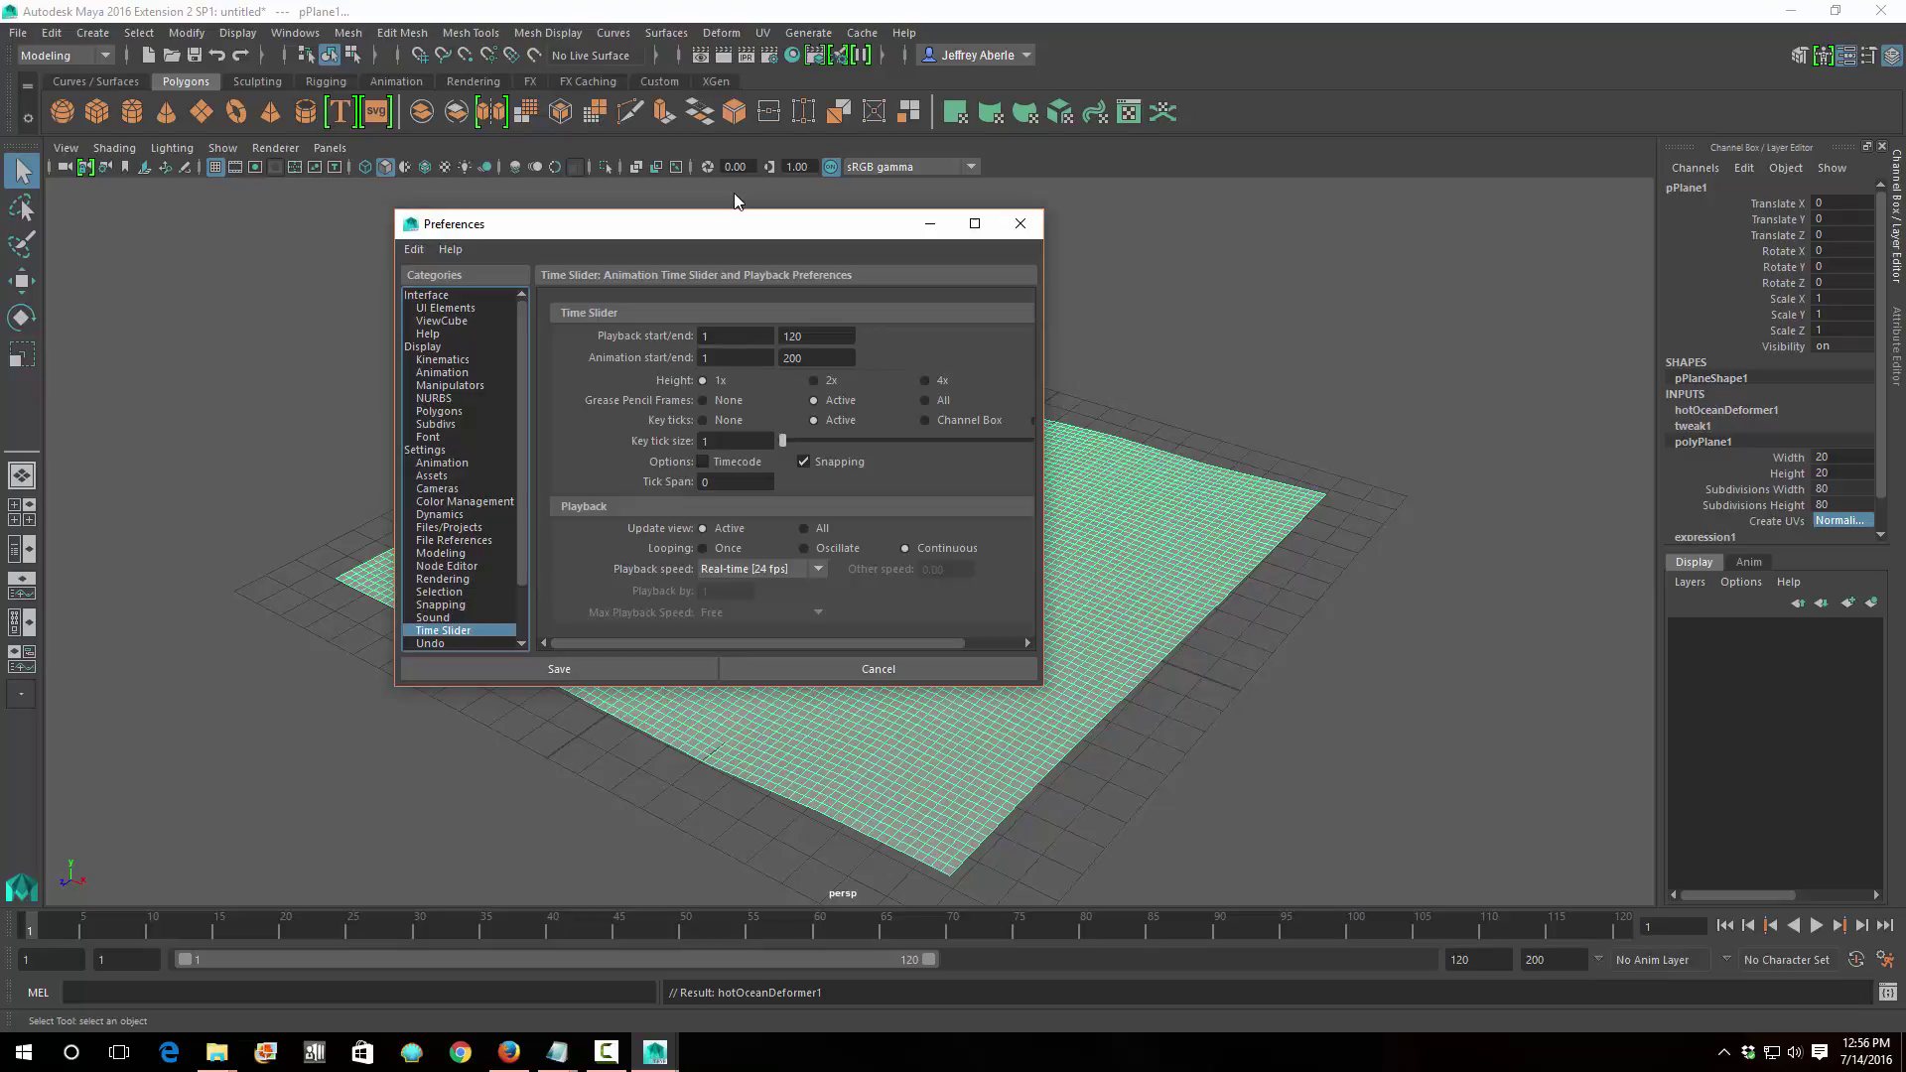
Set the Time Slider playback speed to Real-time [24 fps] and save the preferences.
{"action": "left_click", "coordinate": [762, 569]}
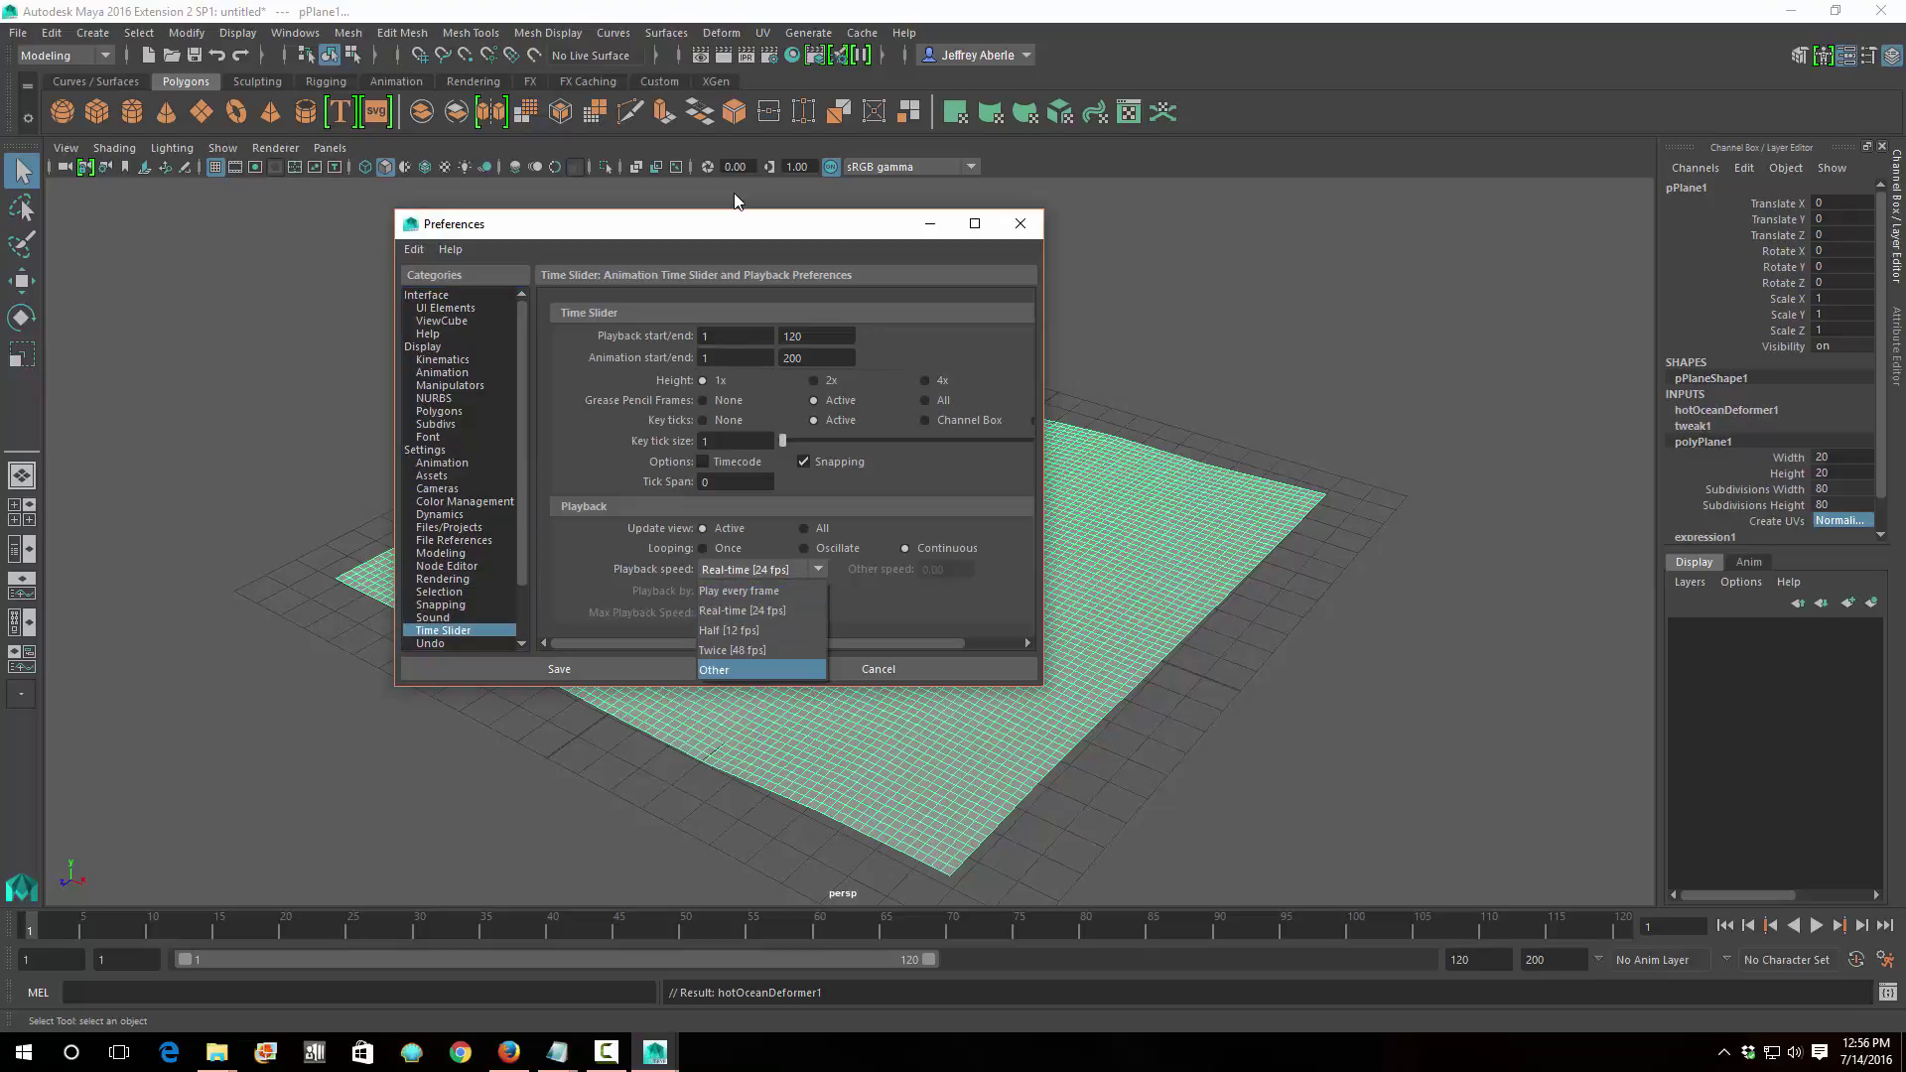
{"action": "left_click", "coordinate": [760, 669]}
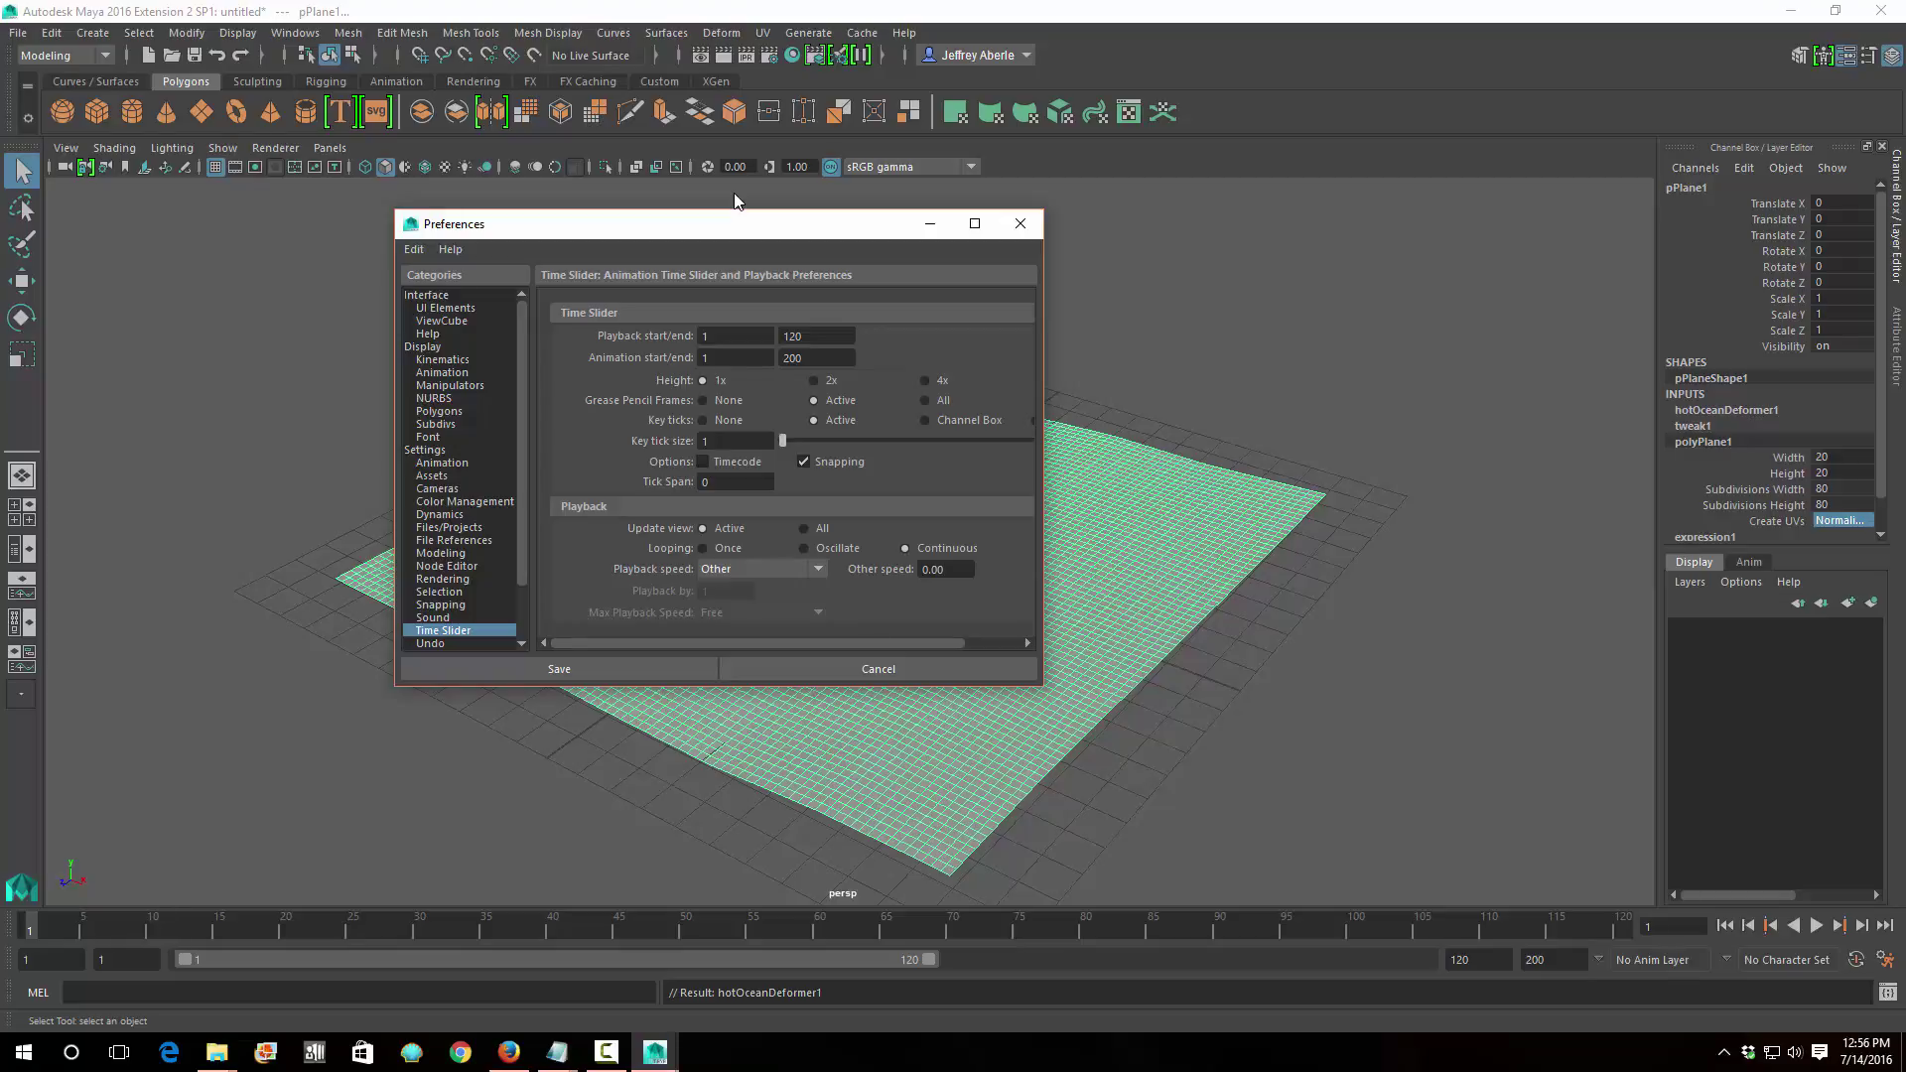
{"action": "left_click", "coordinate": [761, 568]}
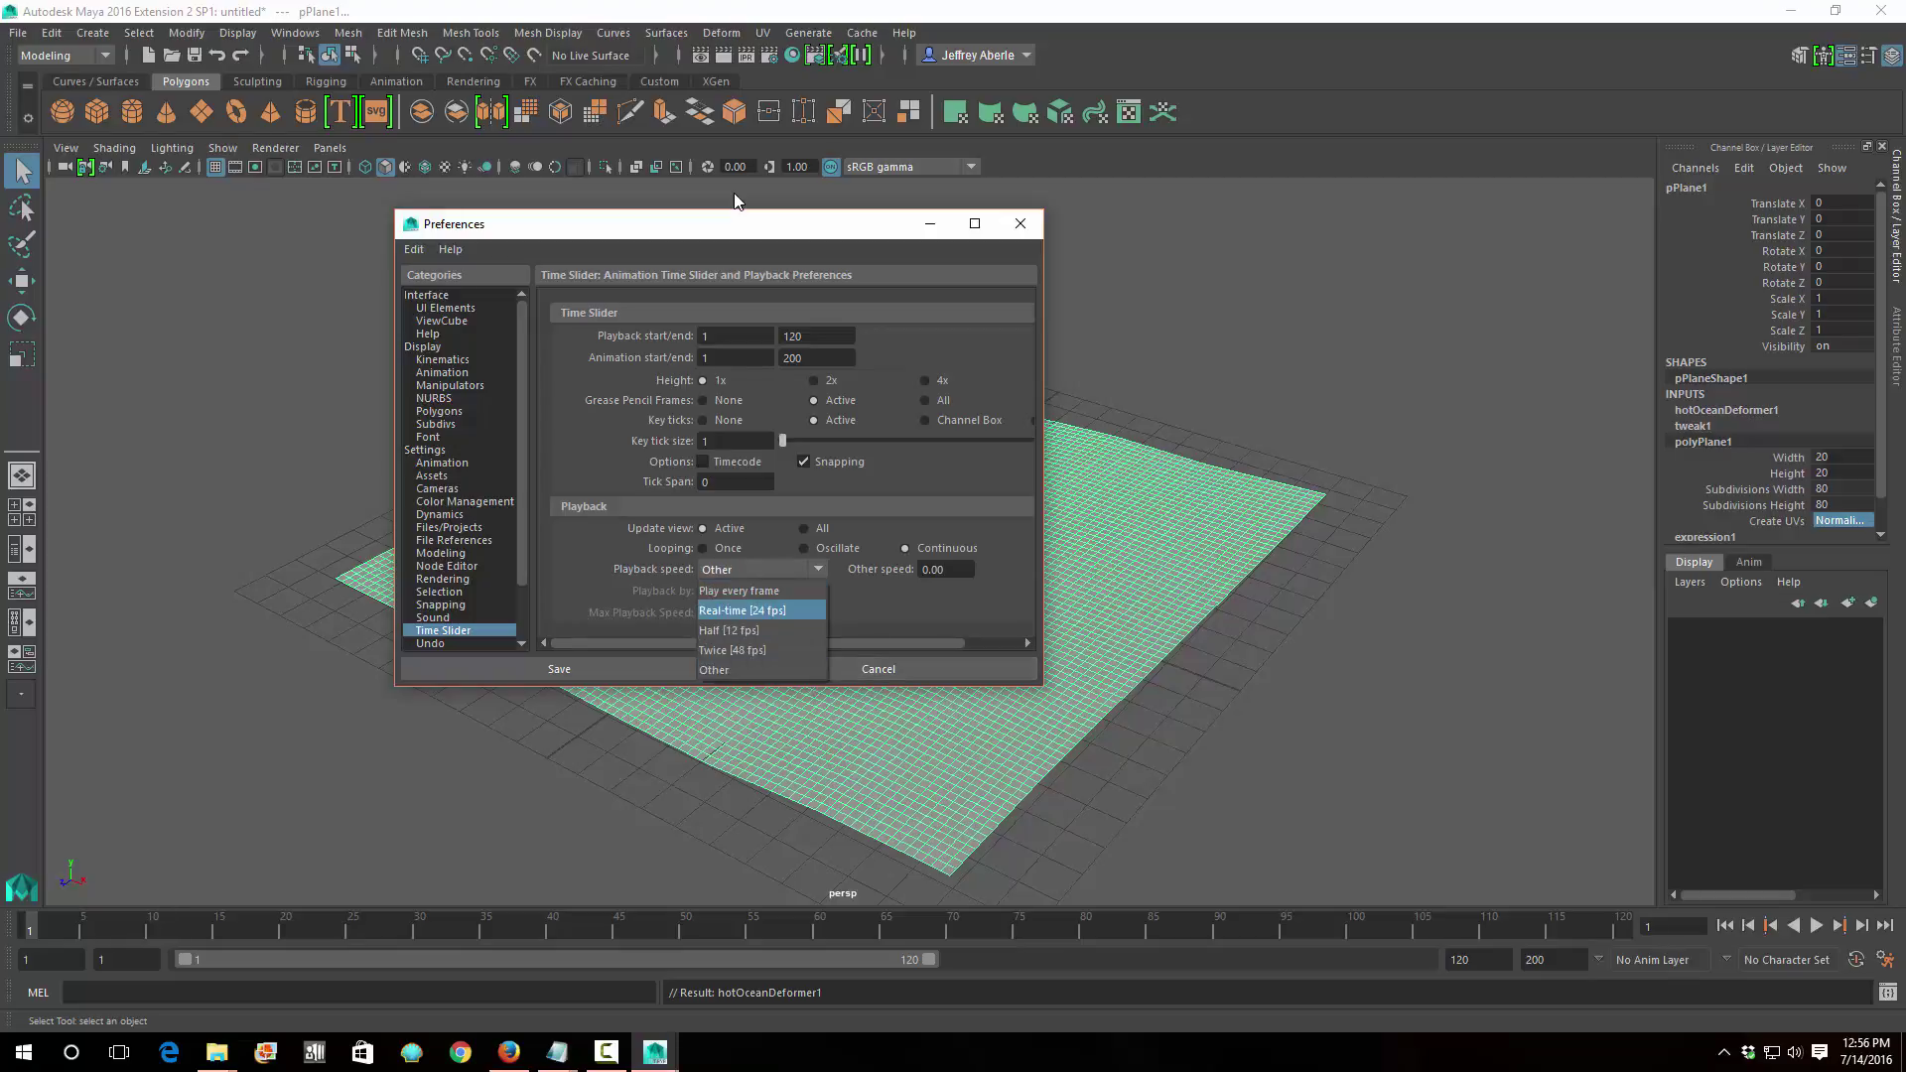
{"action": "left_click", "coordinate": [761, 610]}
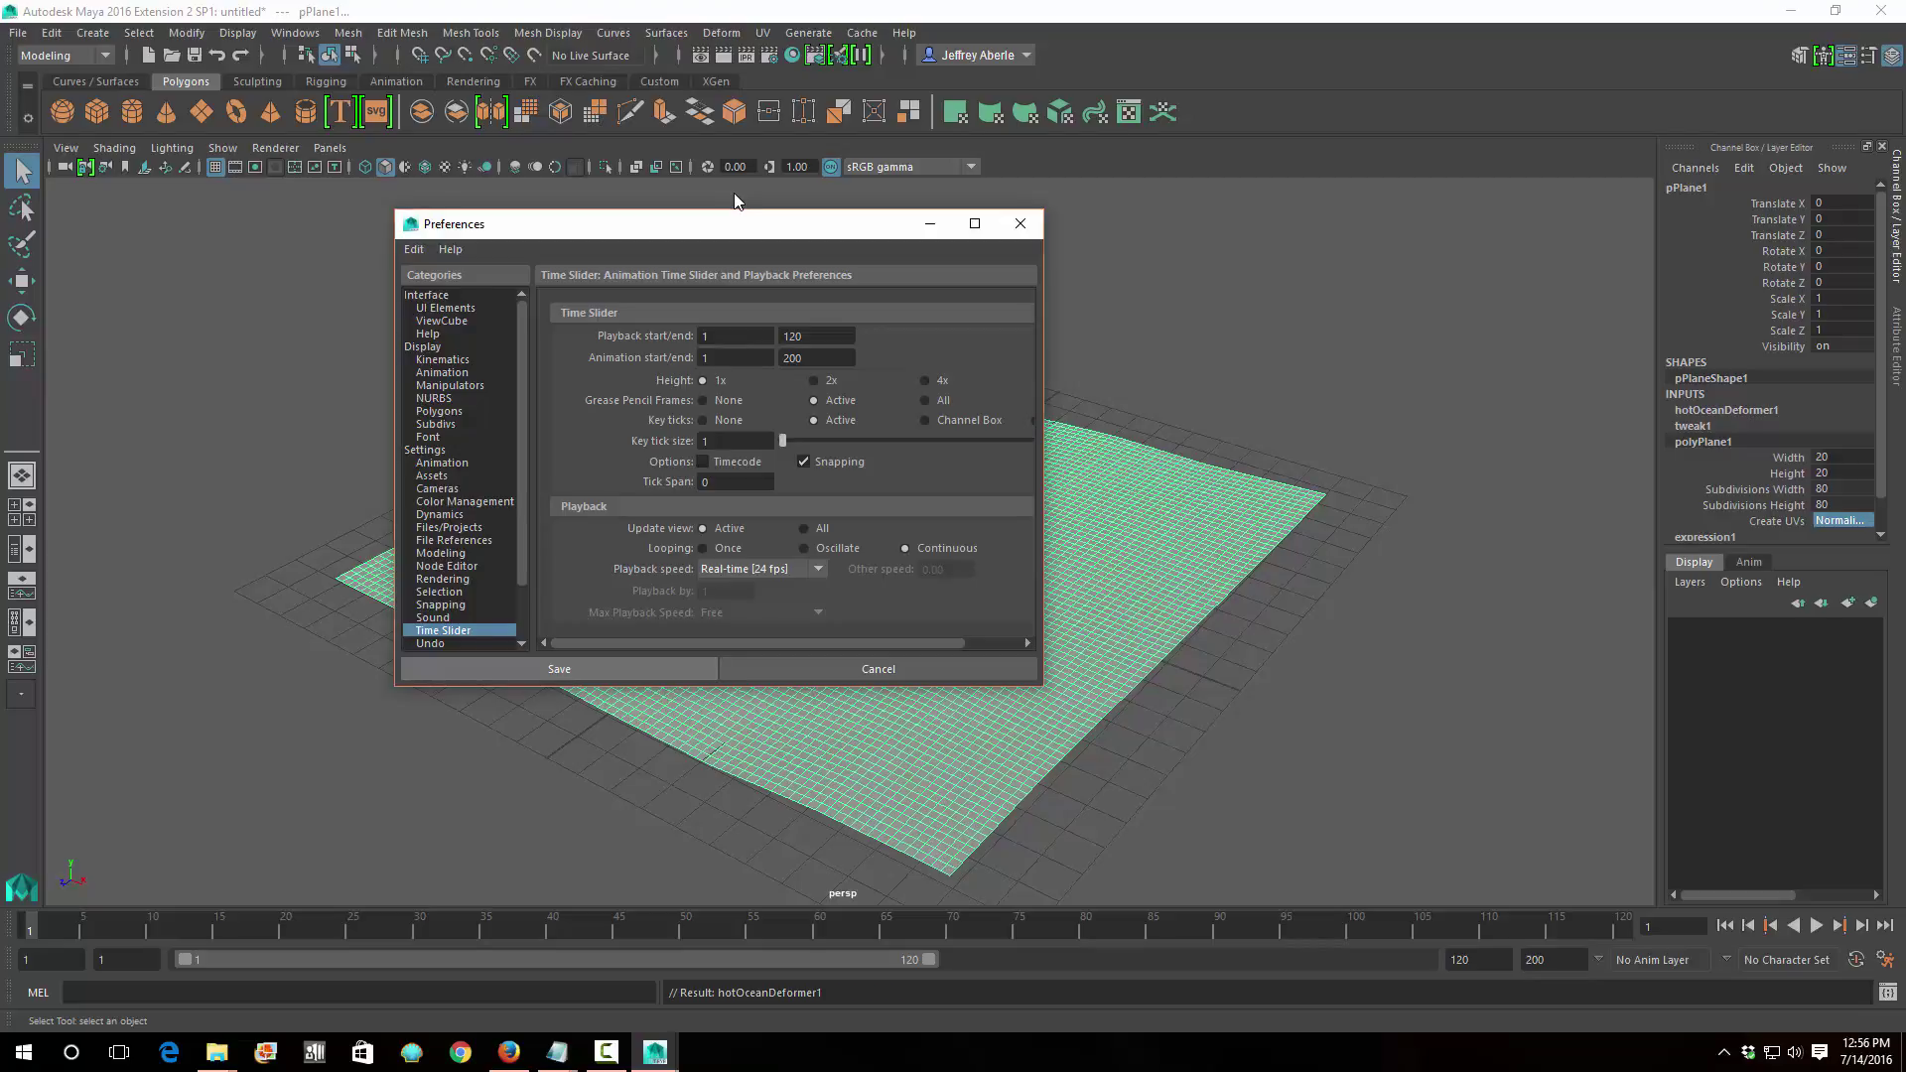
{"action": "left_click", "coordinate": [559, 668]}
Extend the playback range to end at frame 200 and preview the wave animation before and after the change.
{"action": "key", "text": "alt+v"}
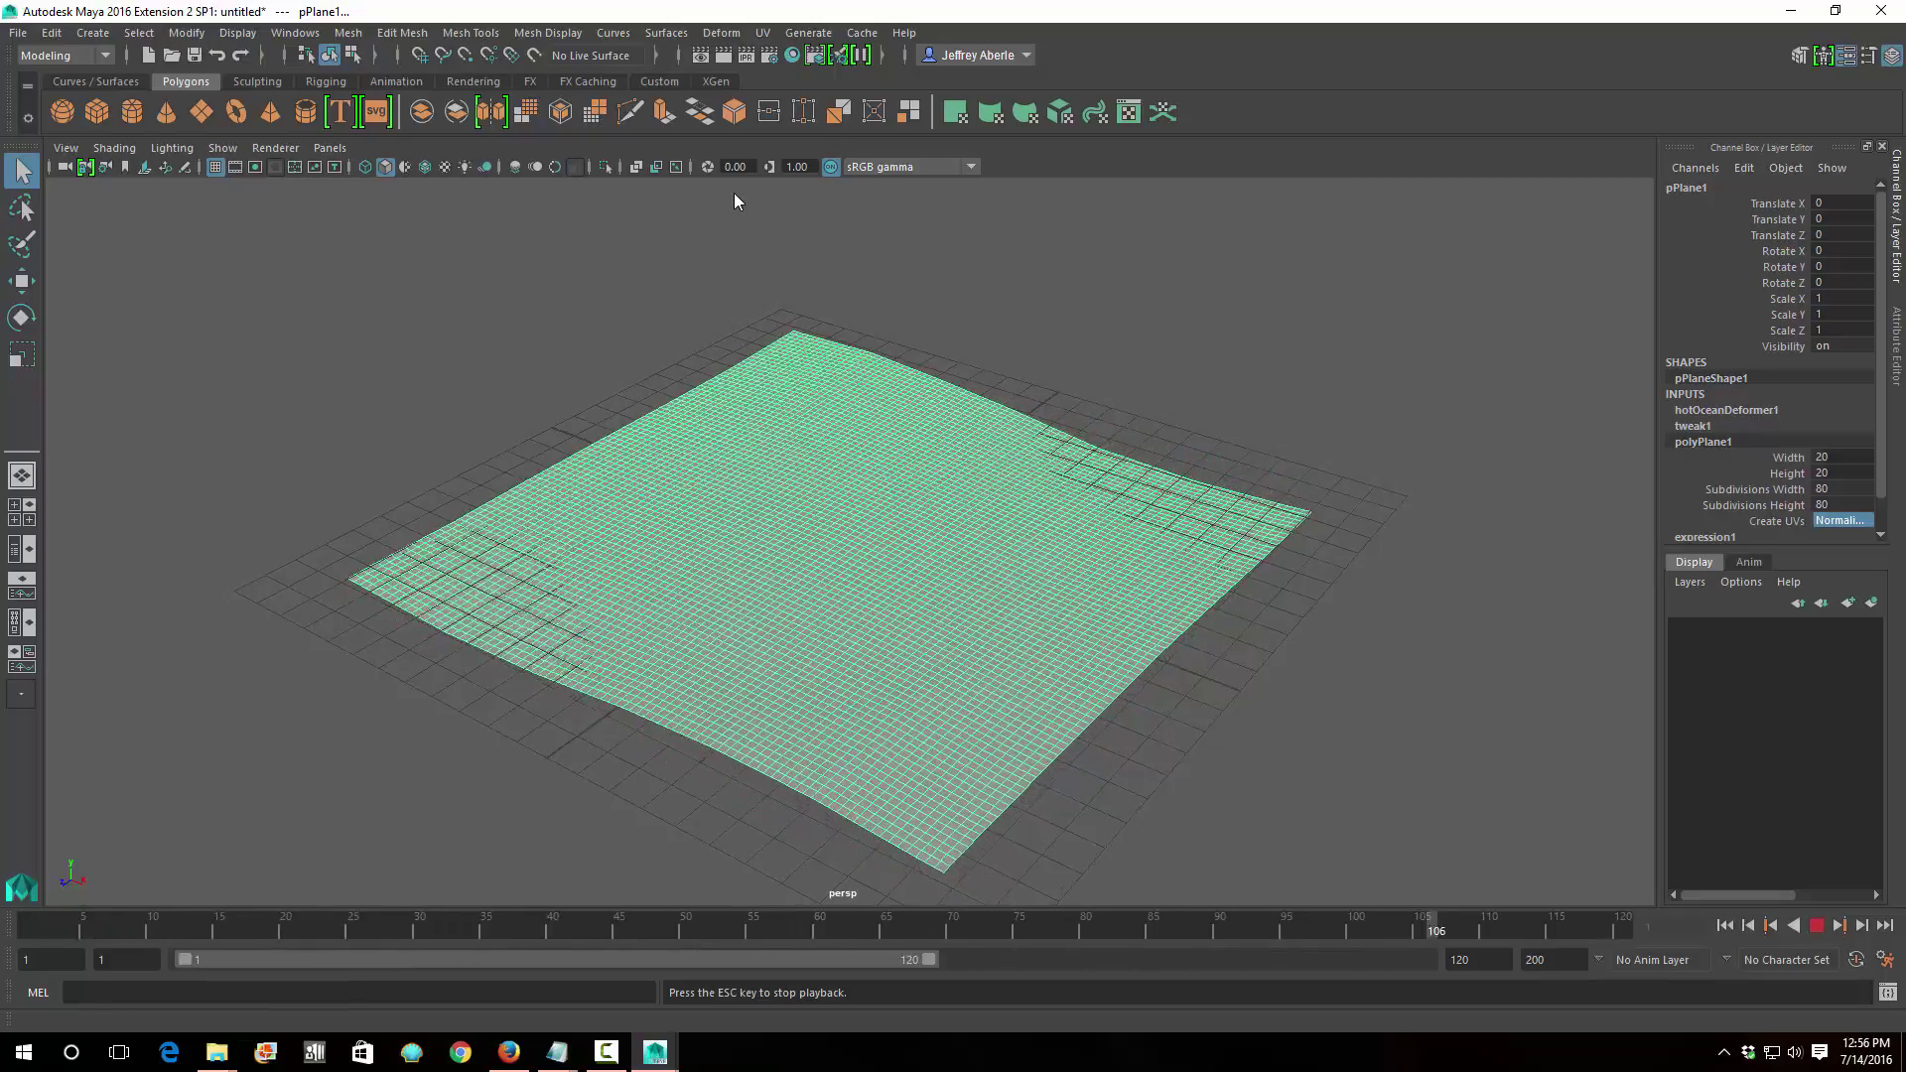
{"action": "key", "text": "Escape"}
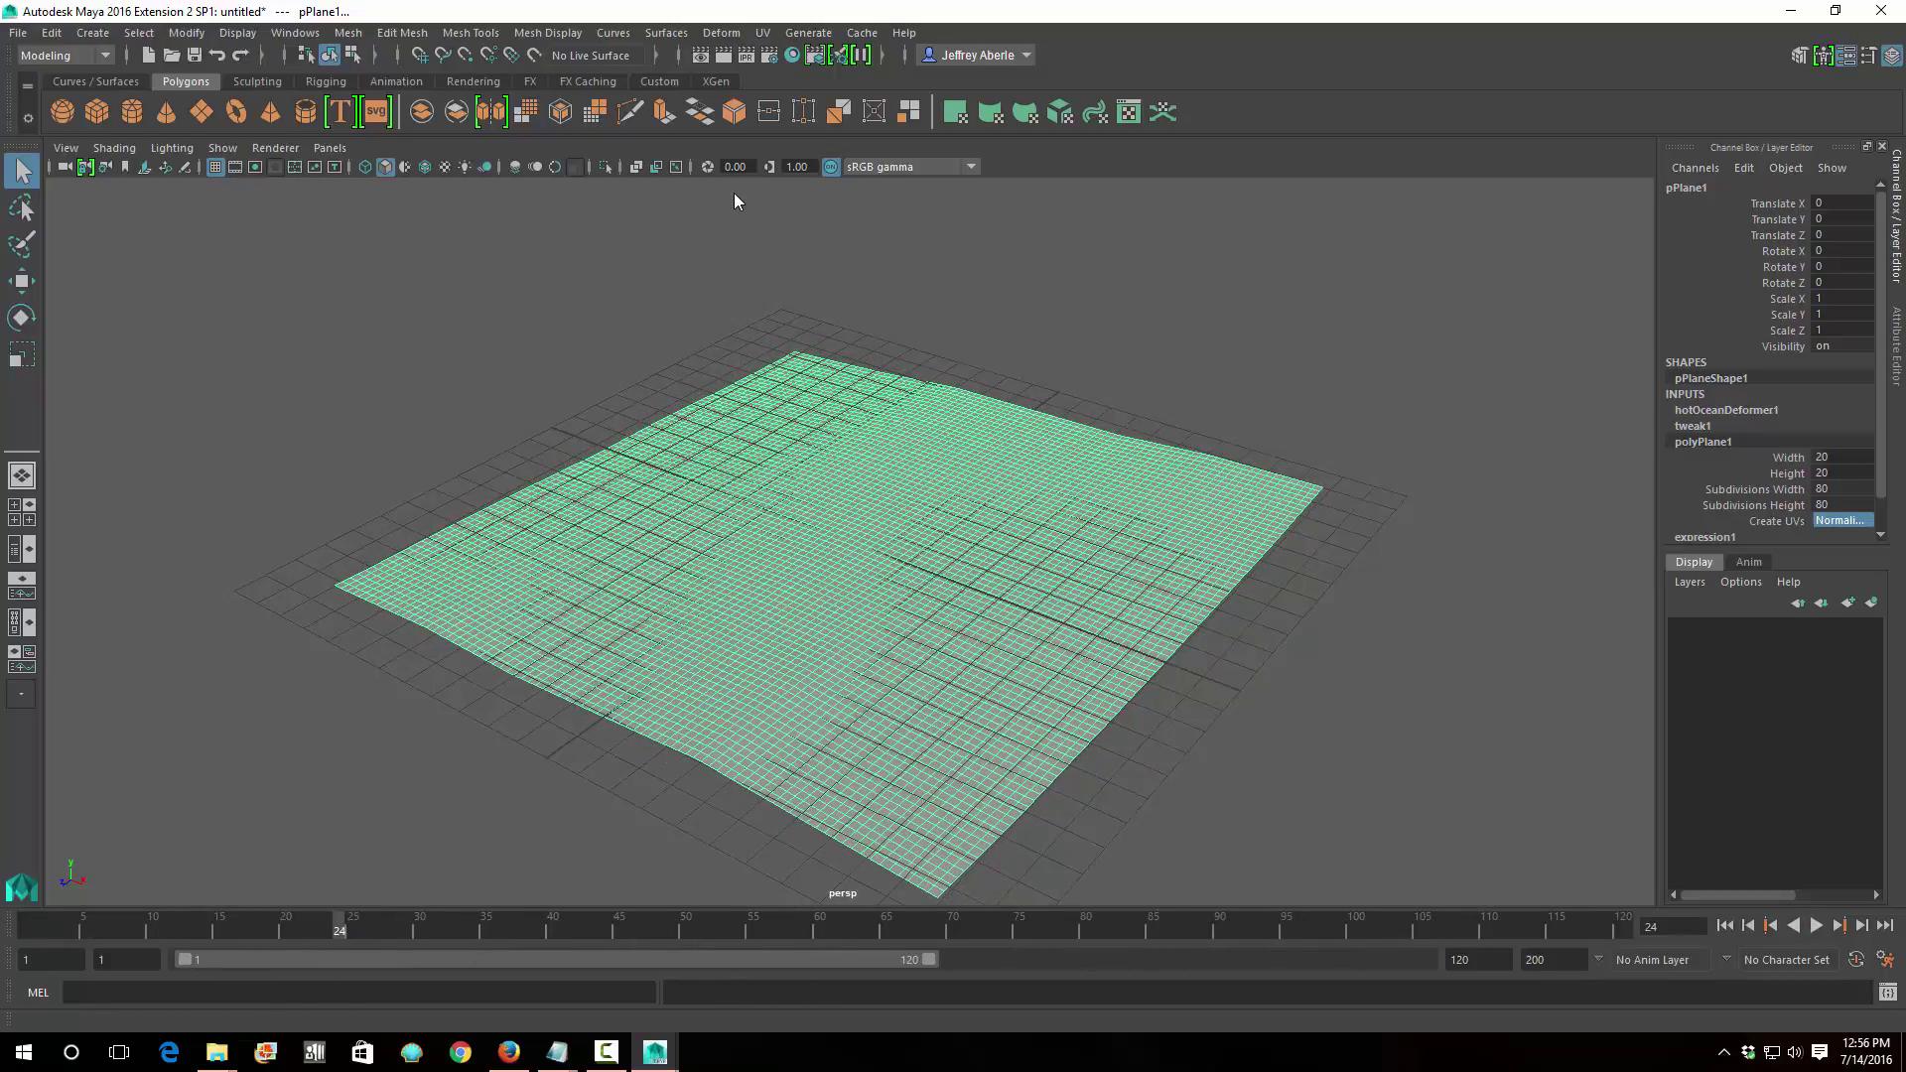
{"action": "left_click_drag", "start_coordinate": [928, 959], "coordinate": [1422, 959]}
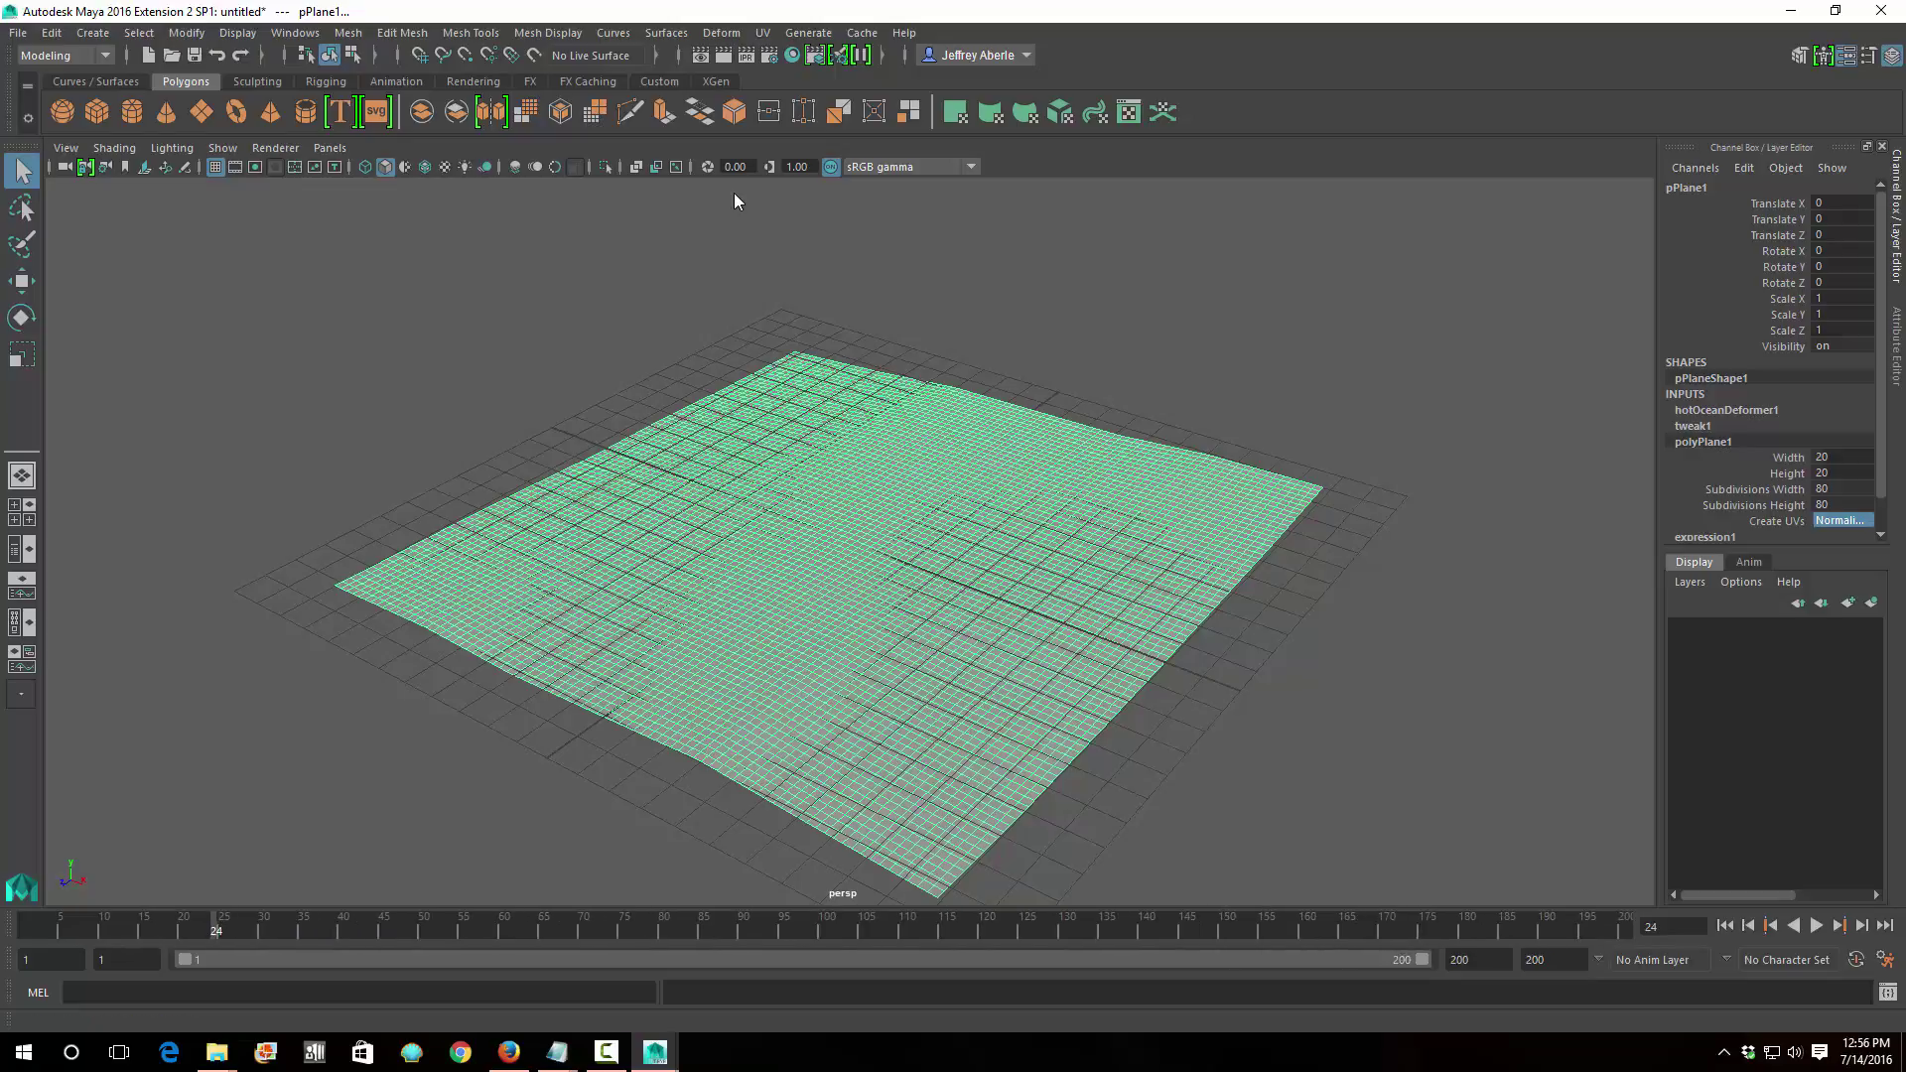
{"action": "key", "text": "alt+v"}
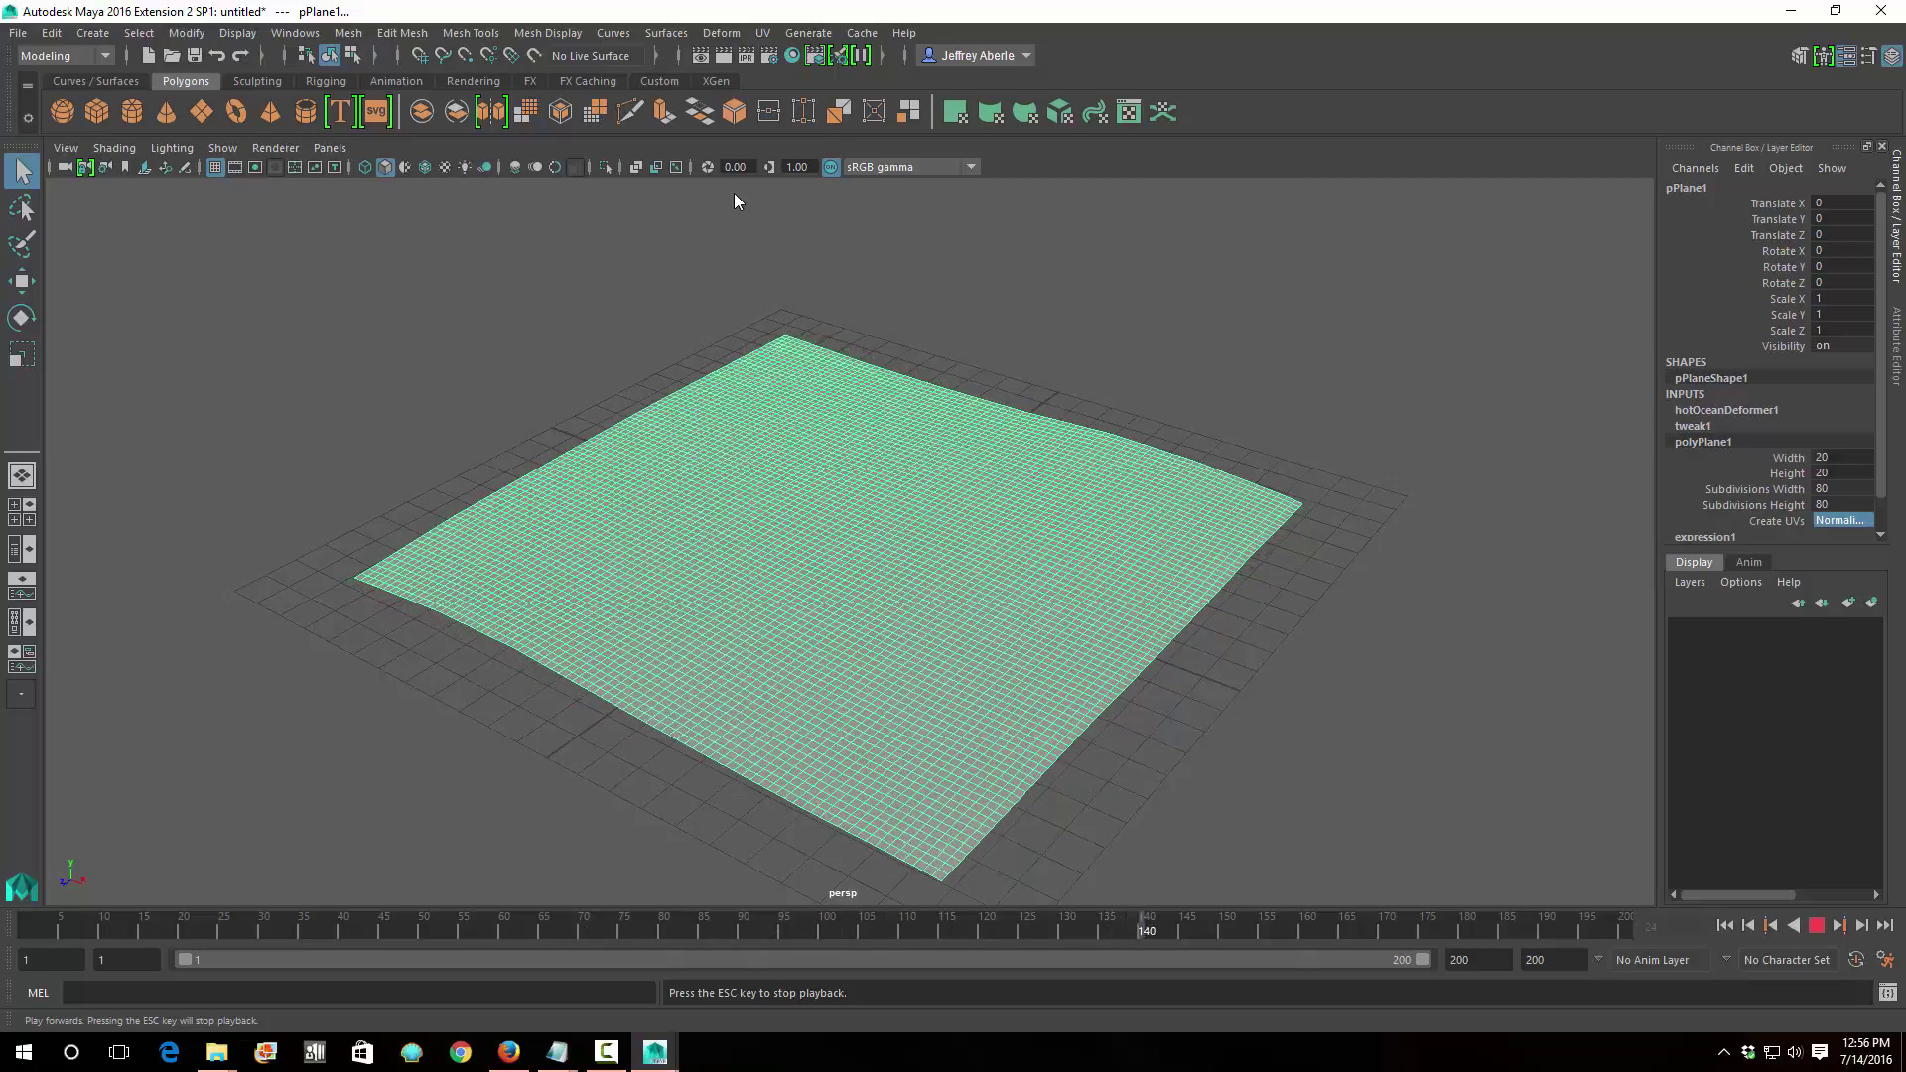
{"action": "key", "text": "Escape"}
Check the wave settings listed in New Text Document.txt and return to Maya, keeping the plane selected.
{"action": "key", "text": "super+9"}
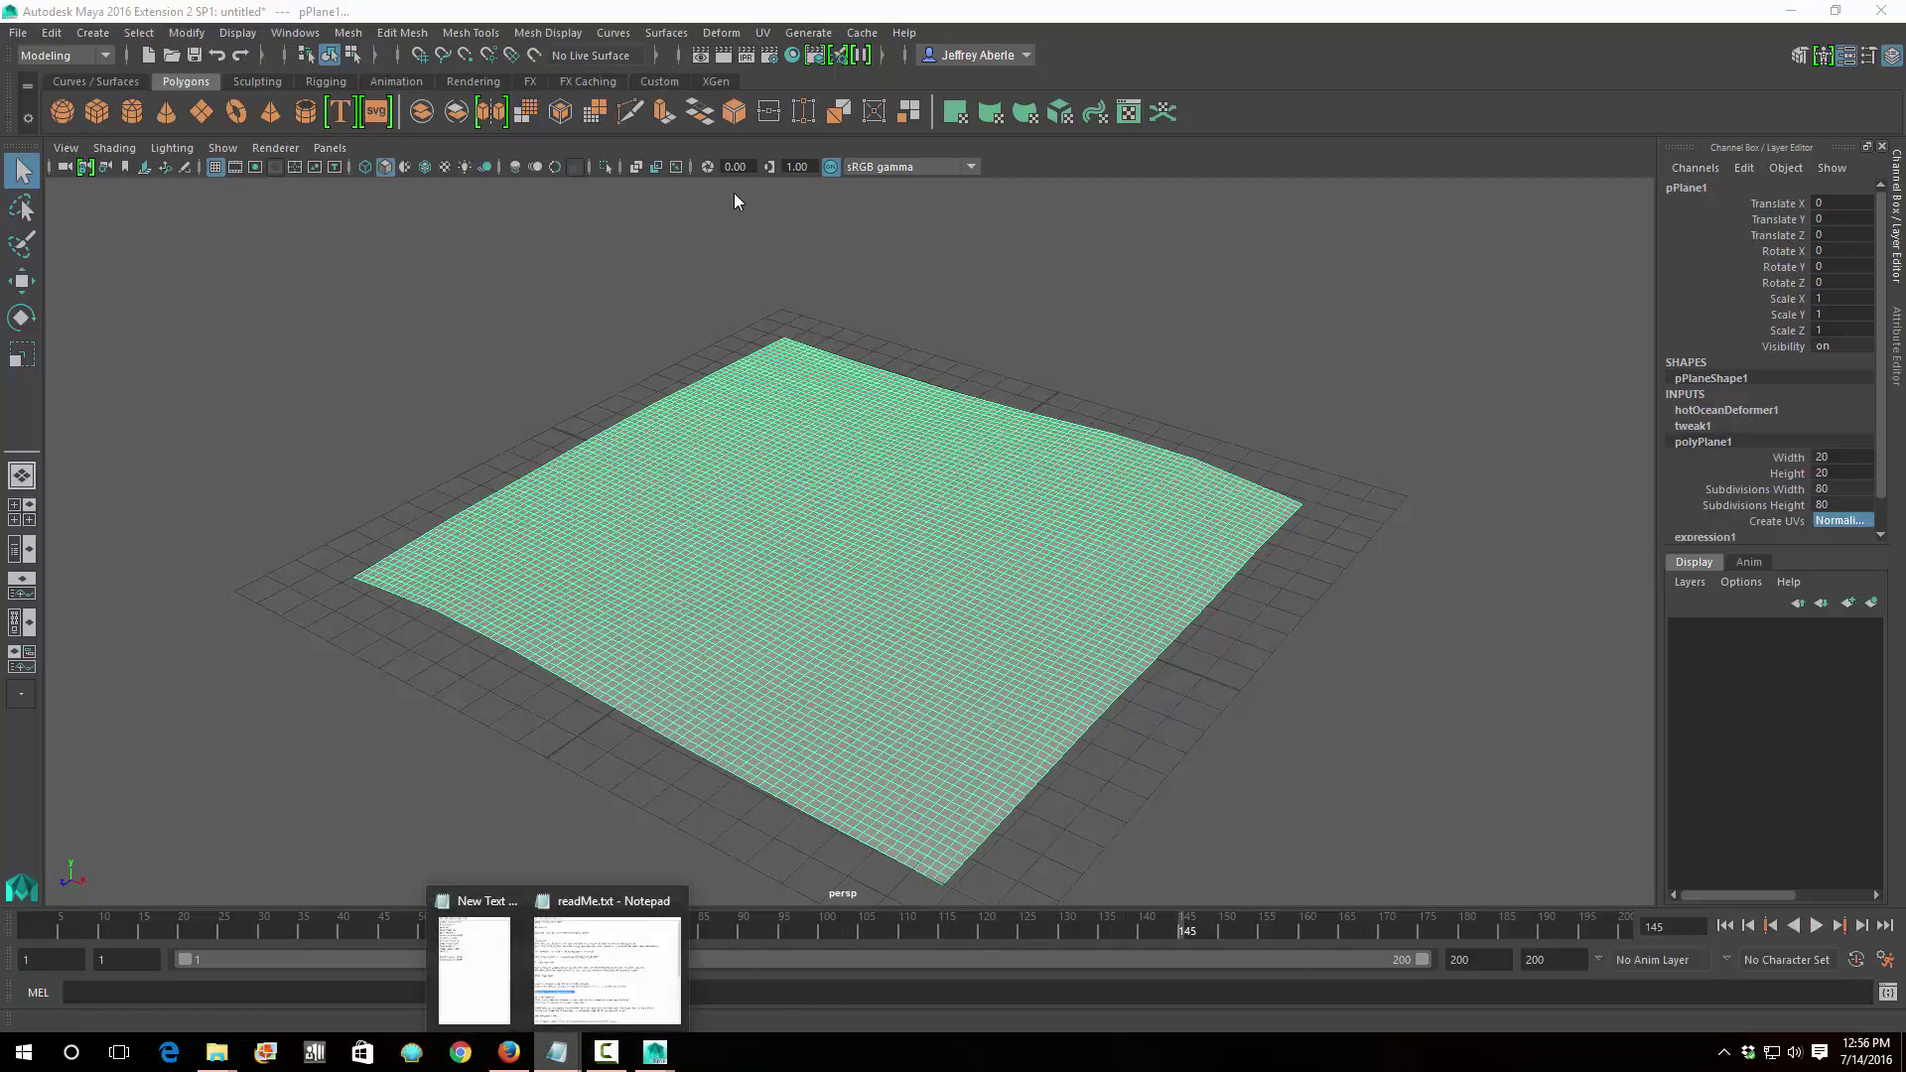
{"action": "key", "text": "super+9"}
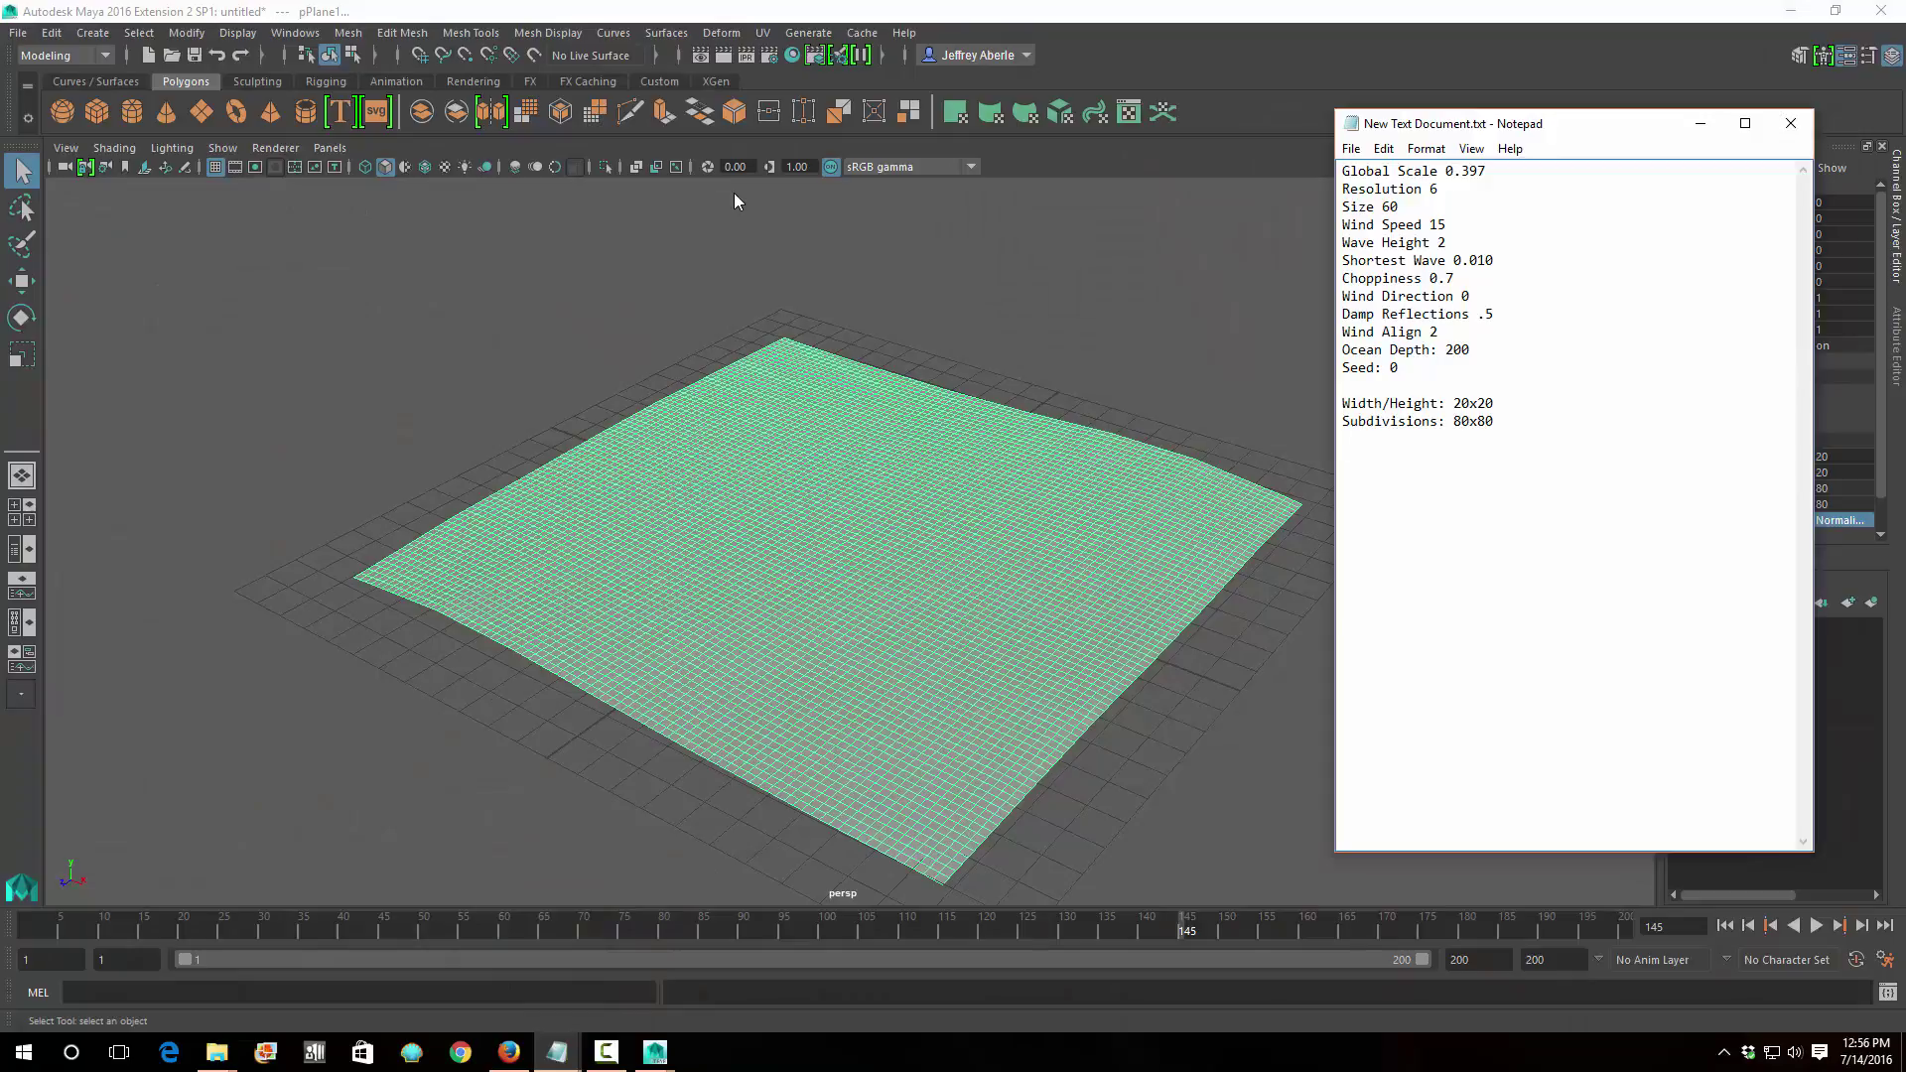
{"action": "left_click_drag", "start_coordinate": [1558, 131], "coordinate": [1307, 134]}
{"action": "left_click", "coordinate": [734, 193]}
{"action": "key", "text": "ctrl+z"}
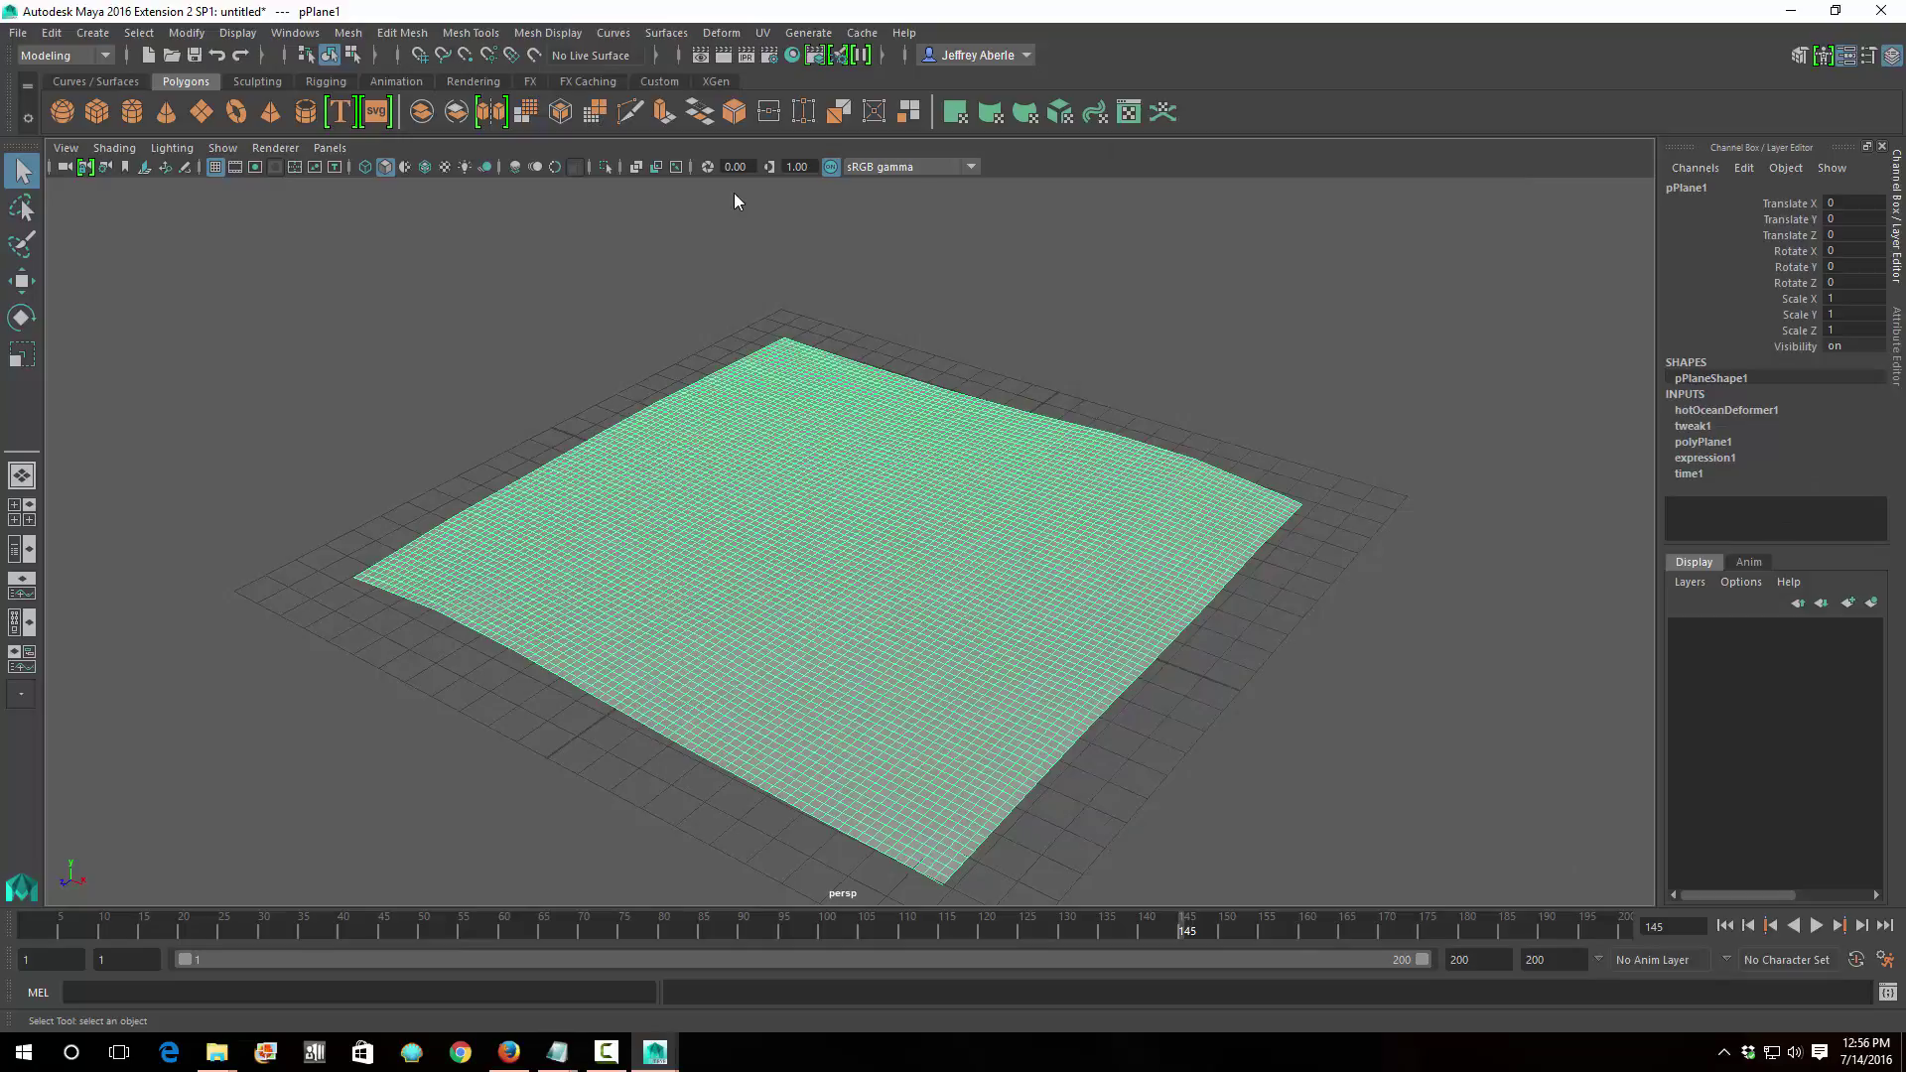
Display the plane's detailed node attributes in place of its channel list.
{"action": "key", "text": "ctrl+a"}
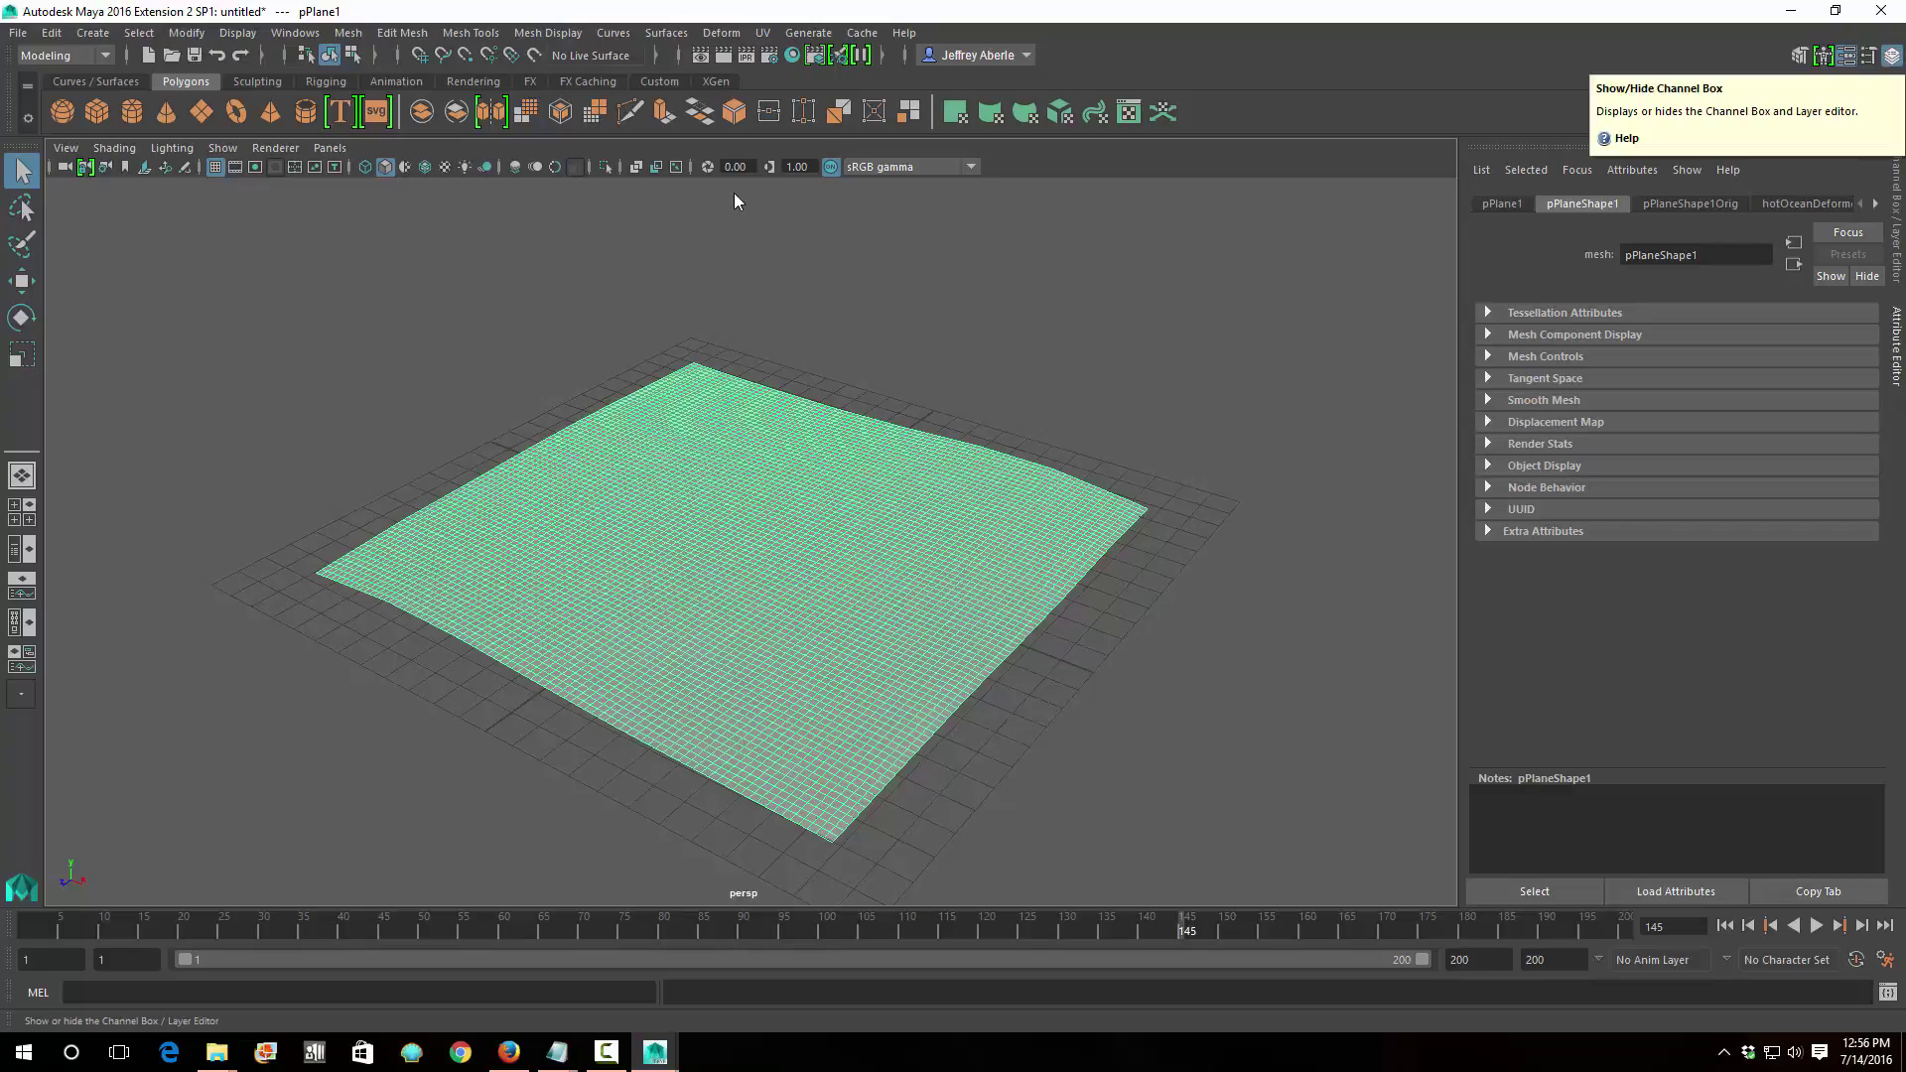
{"action": "key", "text": "ctrl+a"}
{"action": "key", "text": "ctrl+a"}
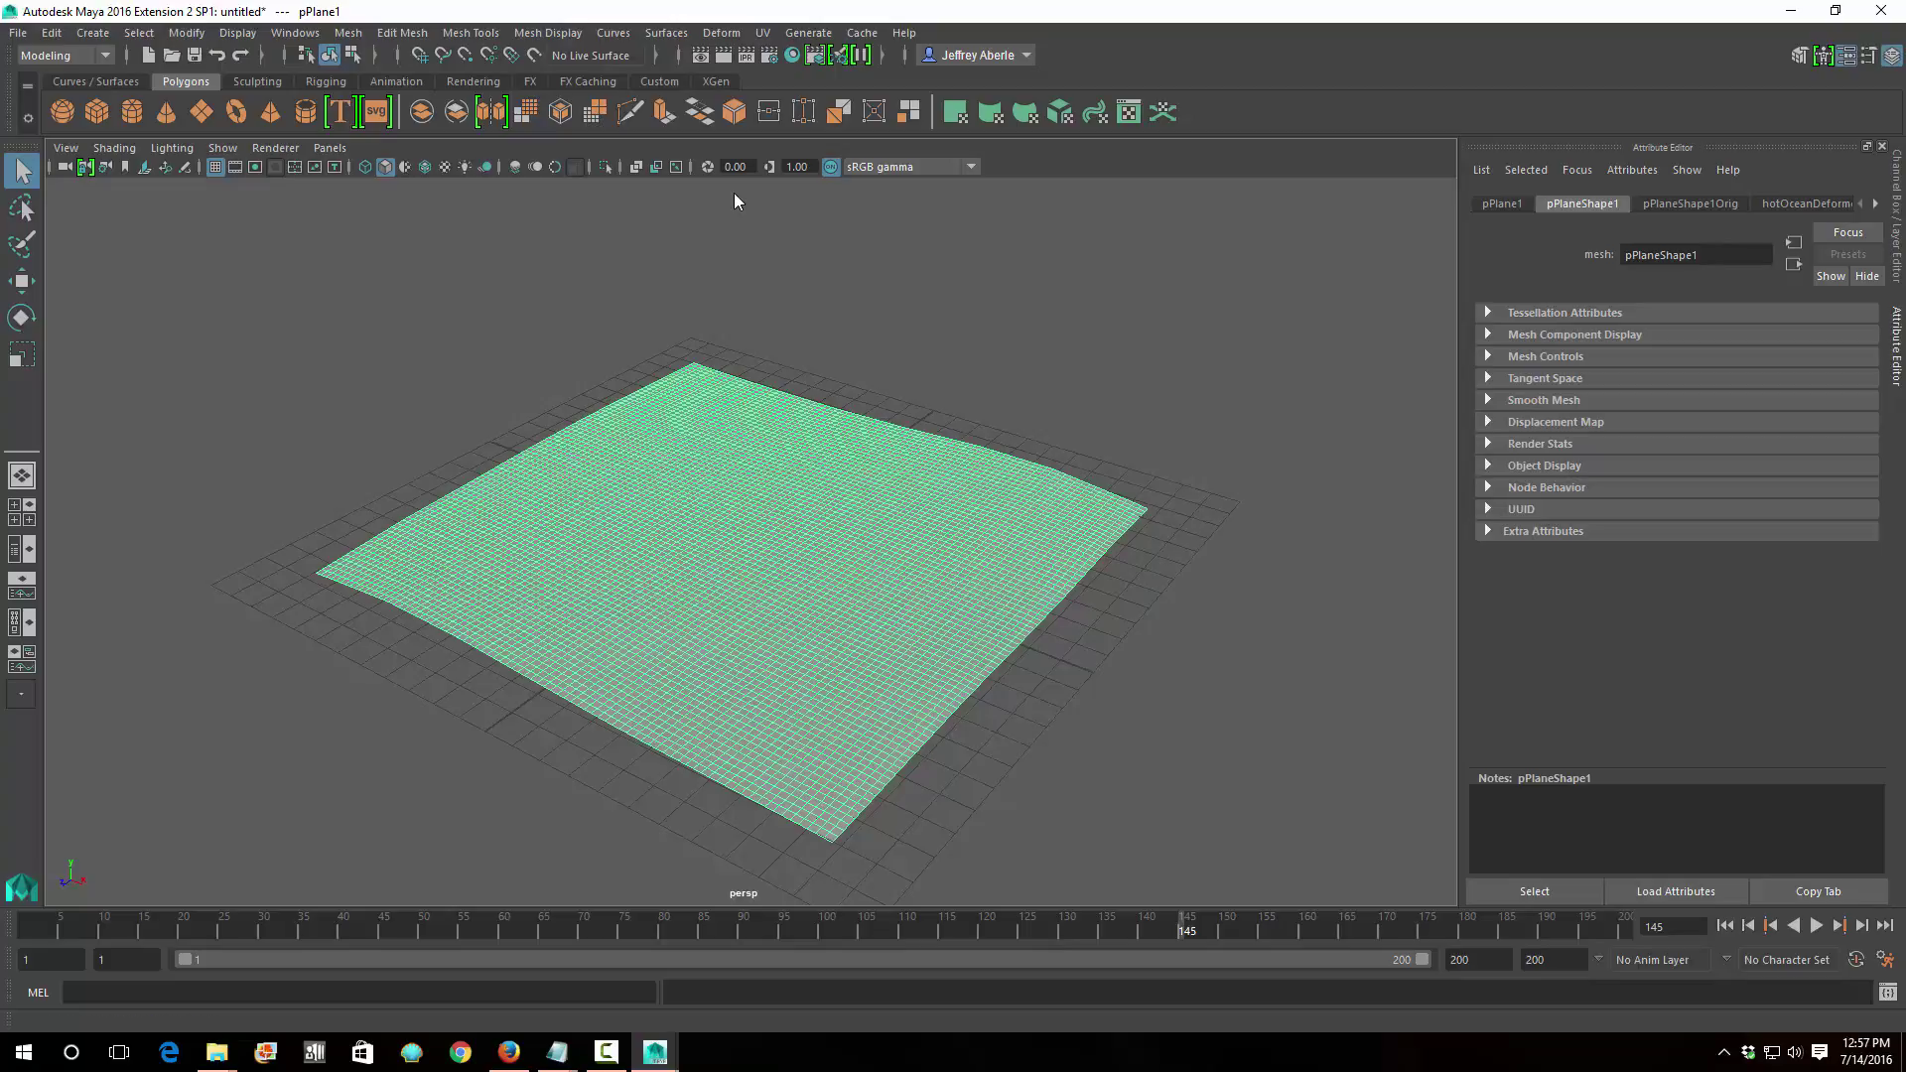
{"action": "key", "text": "ctrl+a"}
{"action": "key", "text": "ctrl+a"}
{"action": "key", "text": "ctrl+a"}
{"action": "key", "text": "ctrl+a"}
{"action": "key", "text": "ctrl+a"}
{"action": "key", "text": "ctrl+a"}
Look through the plane's connected nodes and bring up the hotOceanDeformer1 settings.
{"action": "key", "text": "Right"}
{"action": "key", "text": "Right"}
{"action": "key", "text": "Right"}
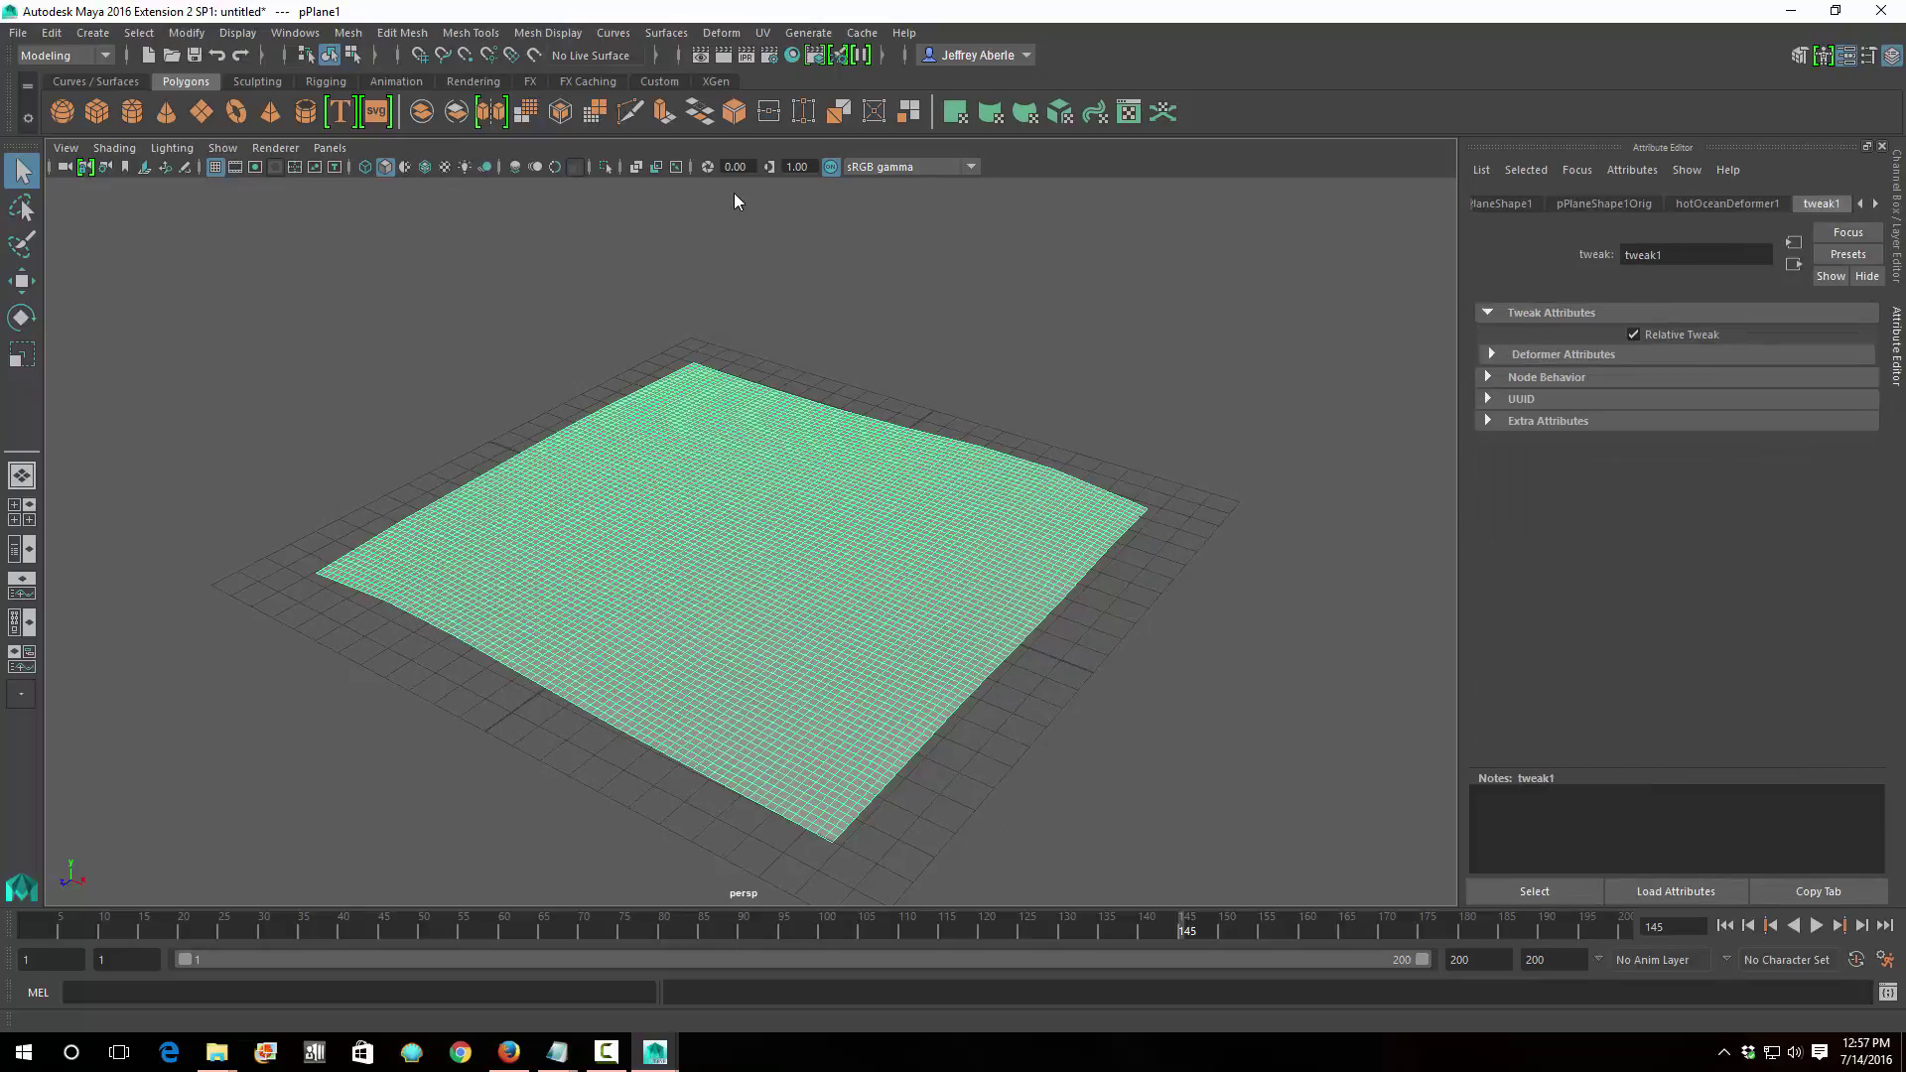
{"action": "key", "text": "Right"}
{"action": "key", "text": "Right"}
{"action": "key", "text": "Left"}
{"action": "key", "text": "Left"}
{"action": "key", "text": "Left"}
{"action": "key", "text": "Left"}
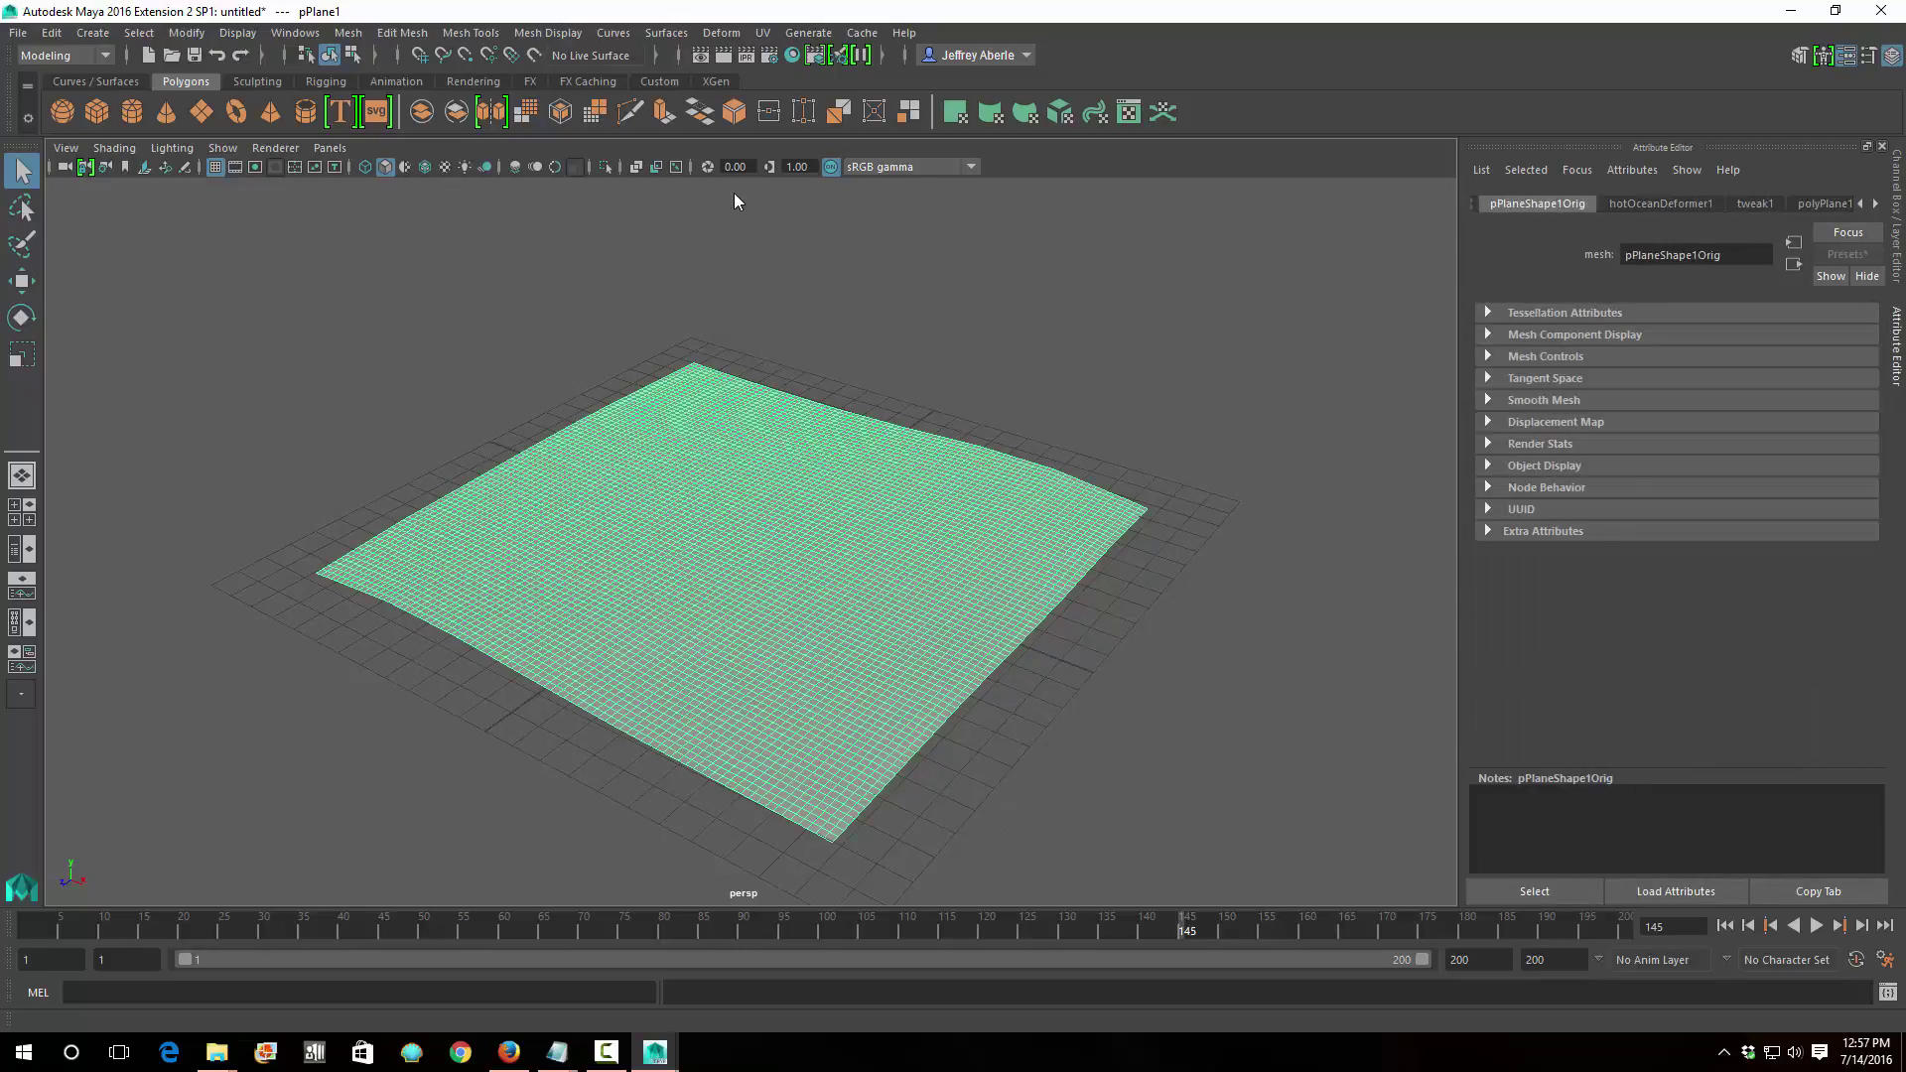
{"action": "key", "text": "ctrl+a"}
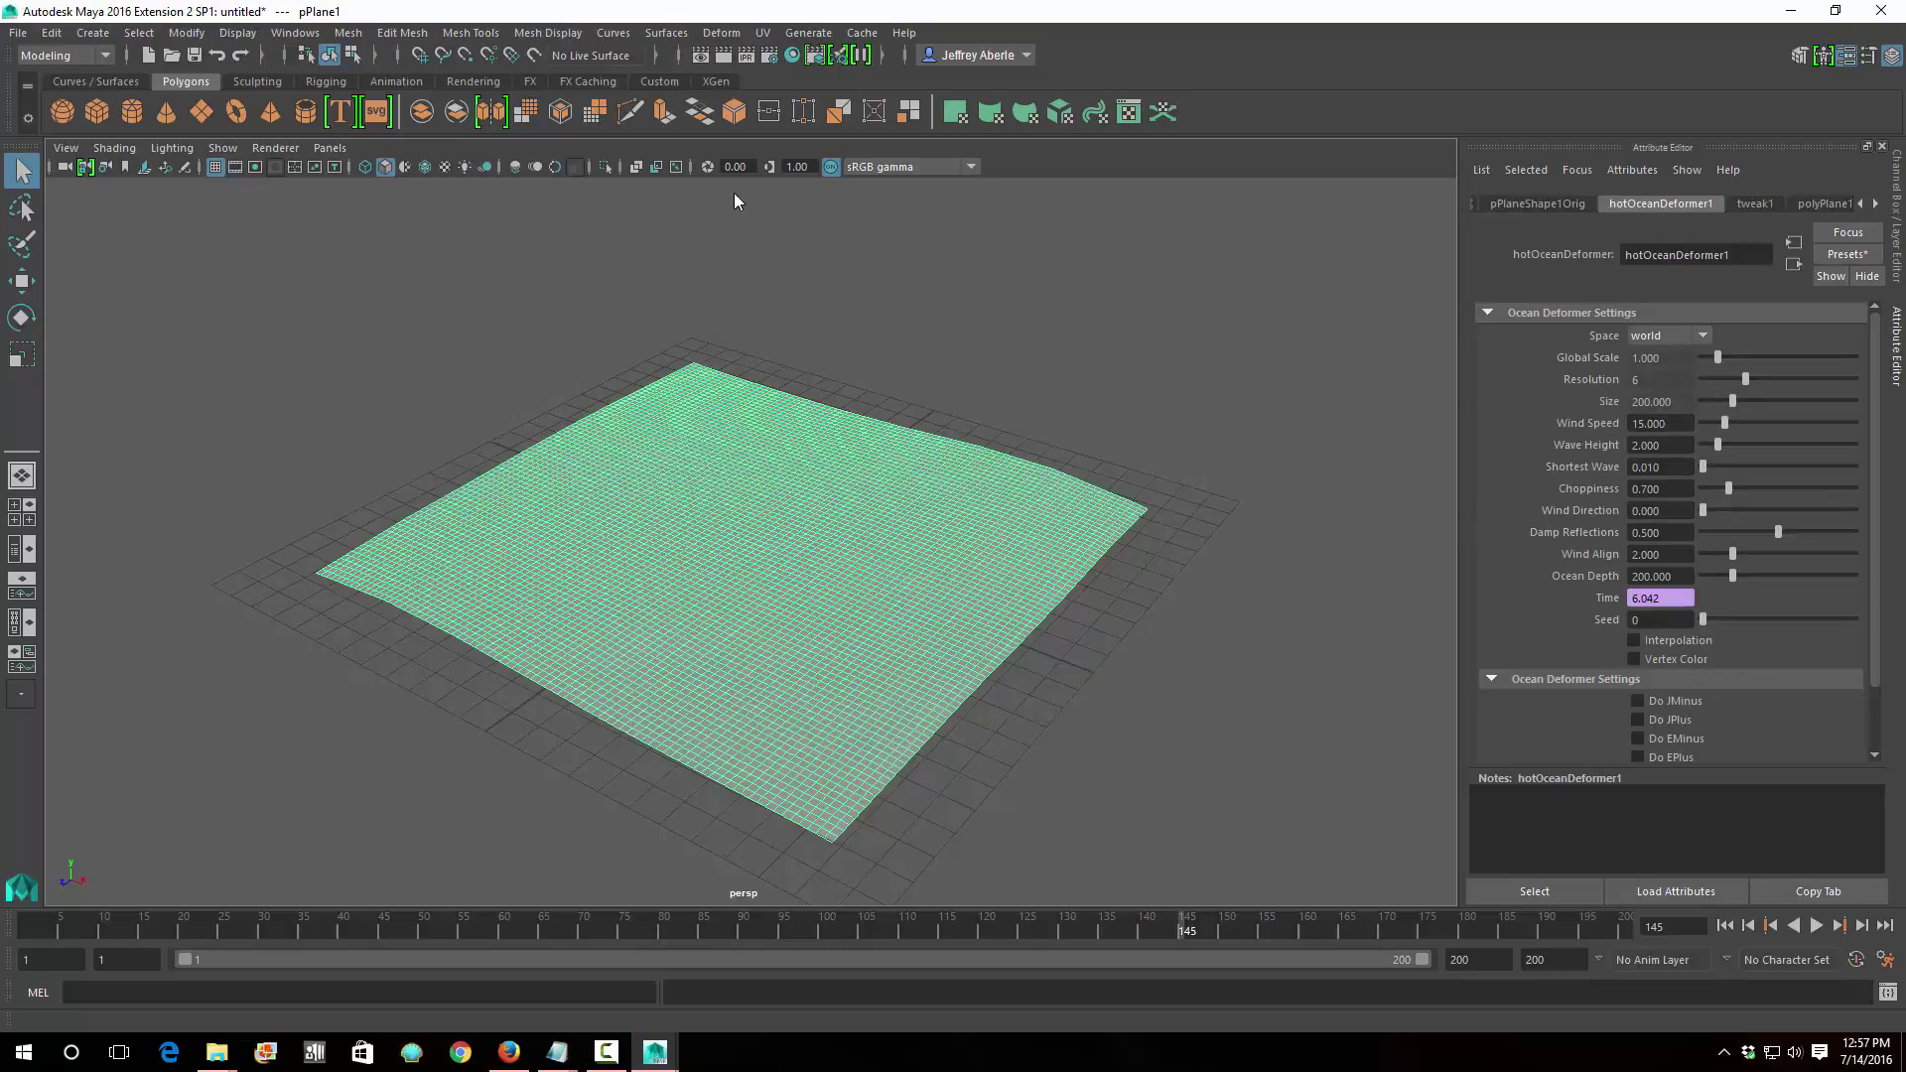
Arrange the New Text Document.txt notes beside a narrower Maya window so both sets of wave settings are readable.
{"action": "key", "text": "super+9"}
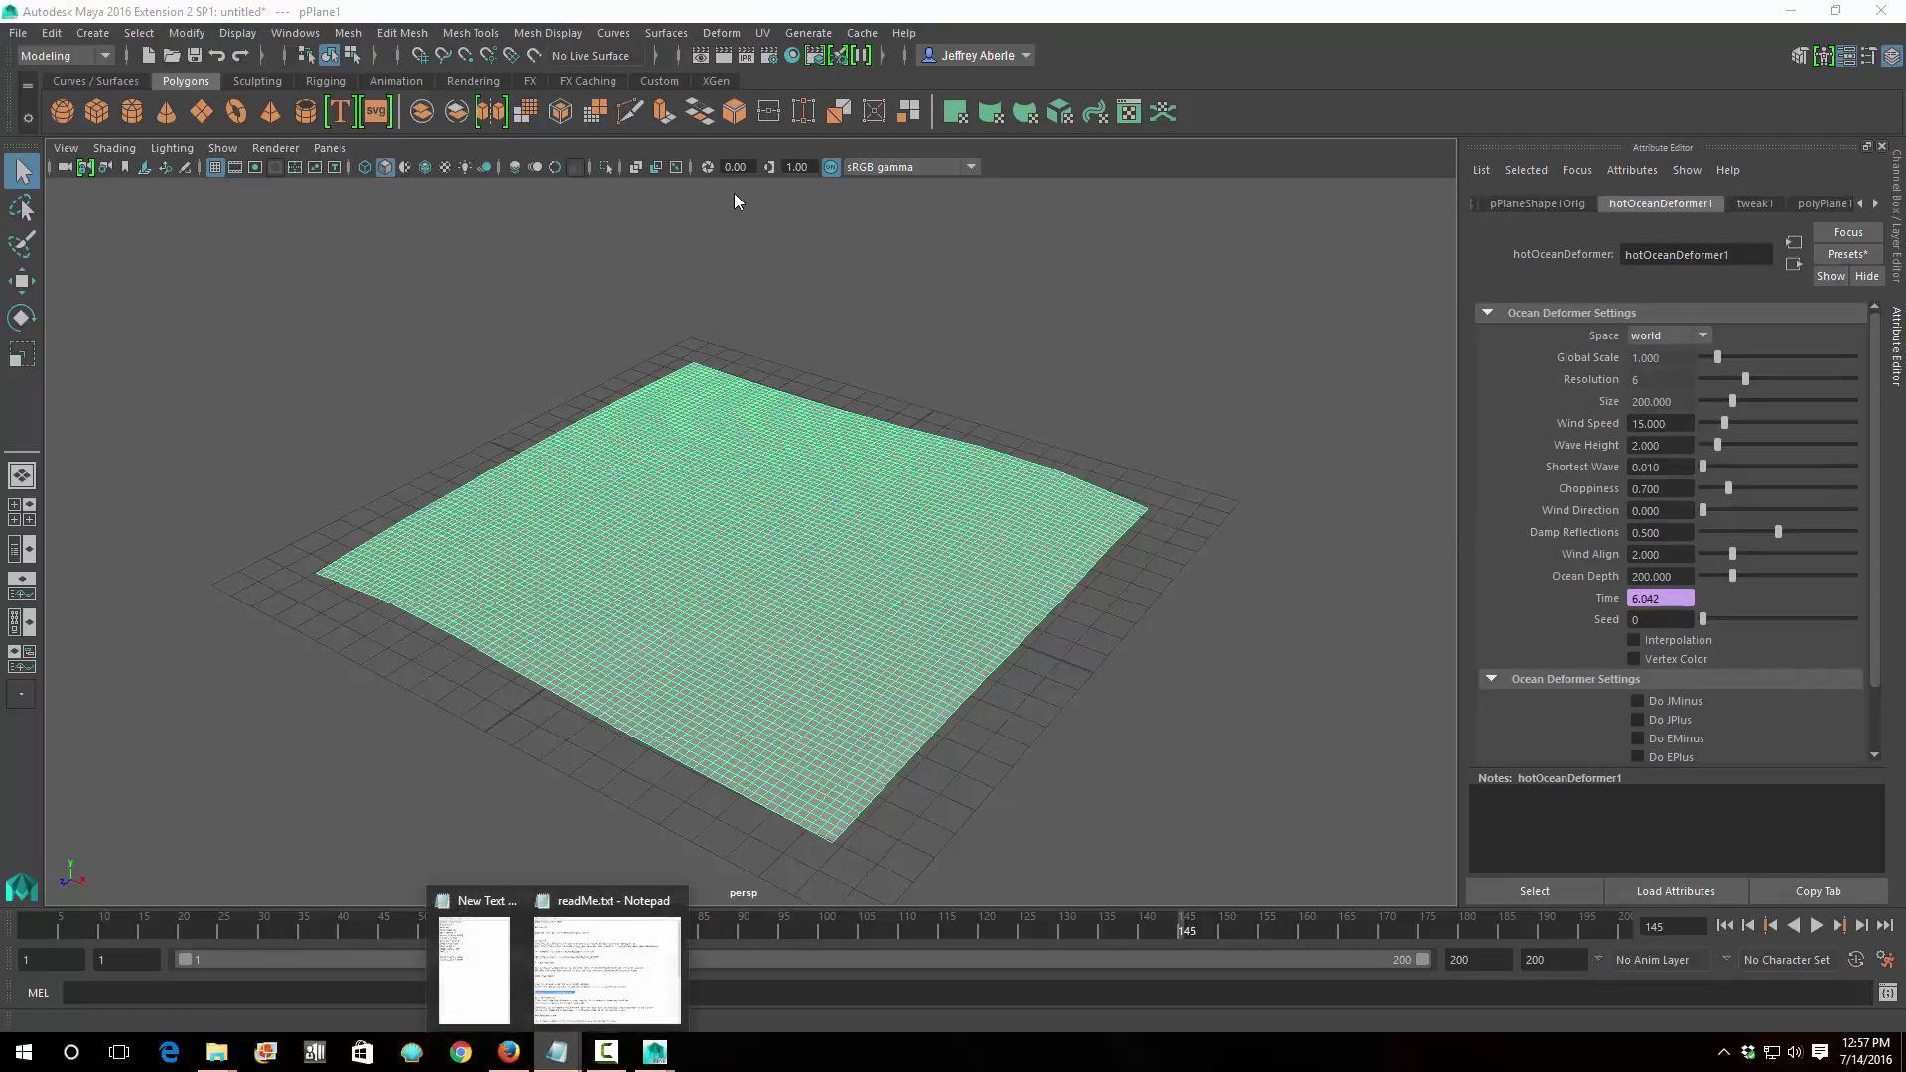
{"action": "key", "text": "super+9"}
{"action": "key", "text": "super+9"}
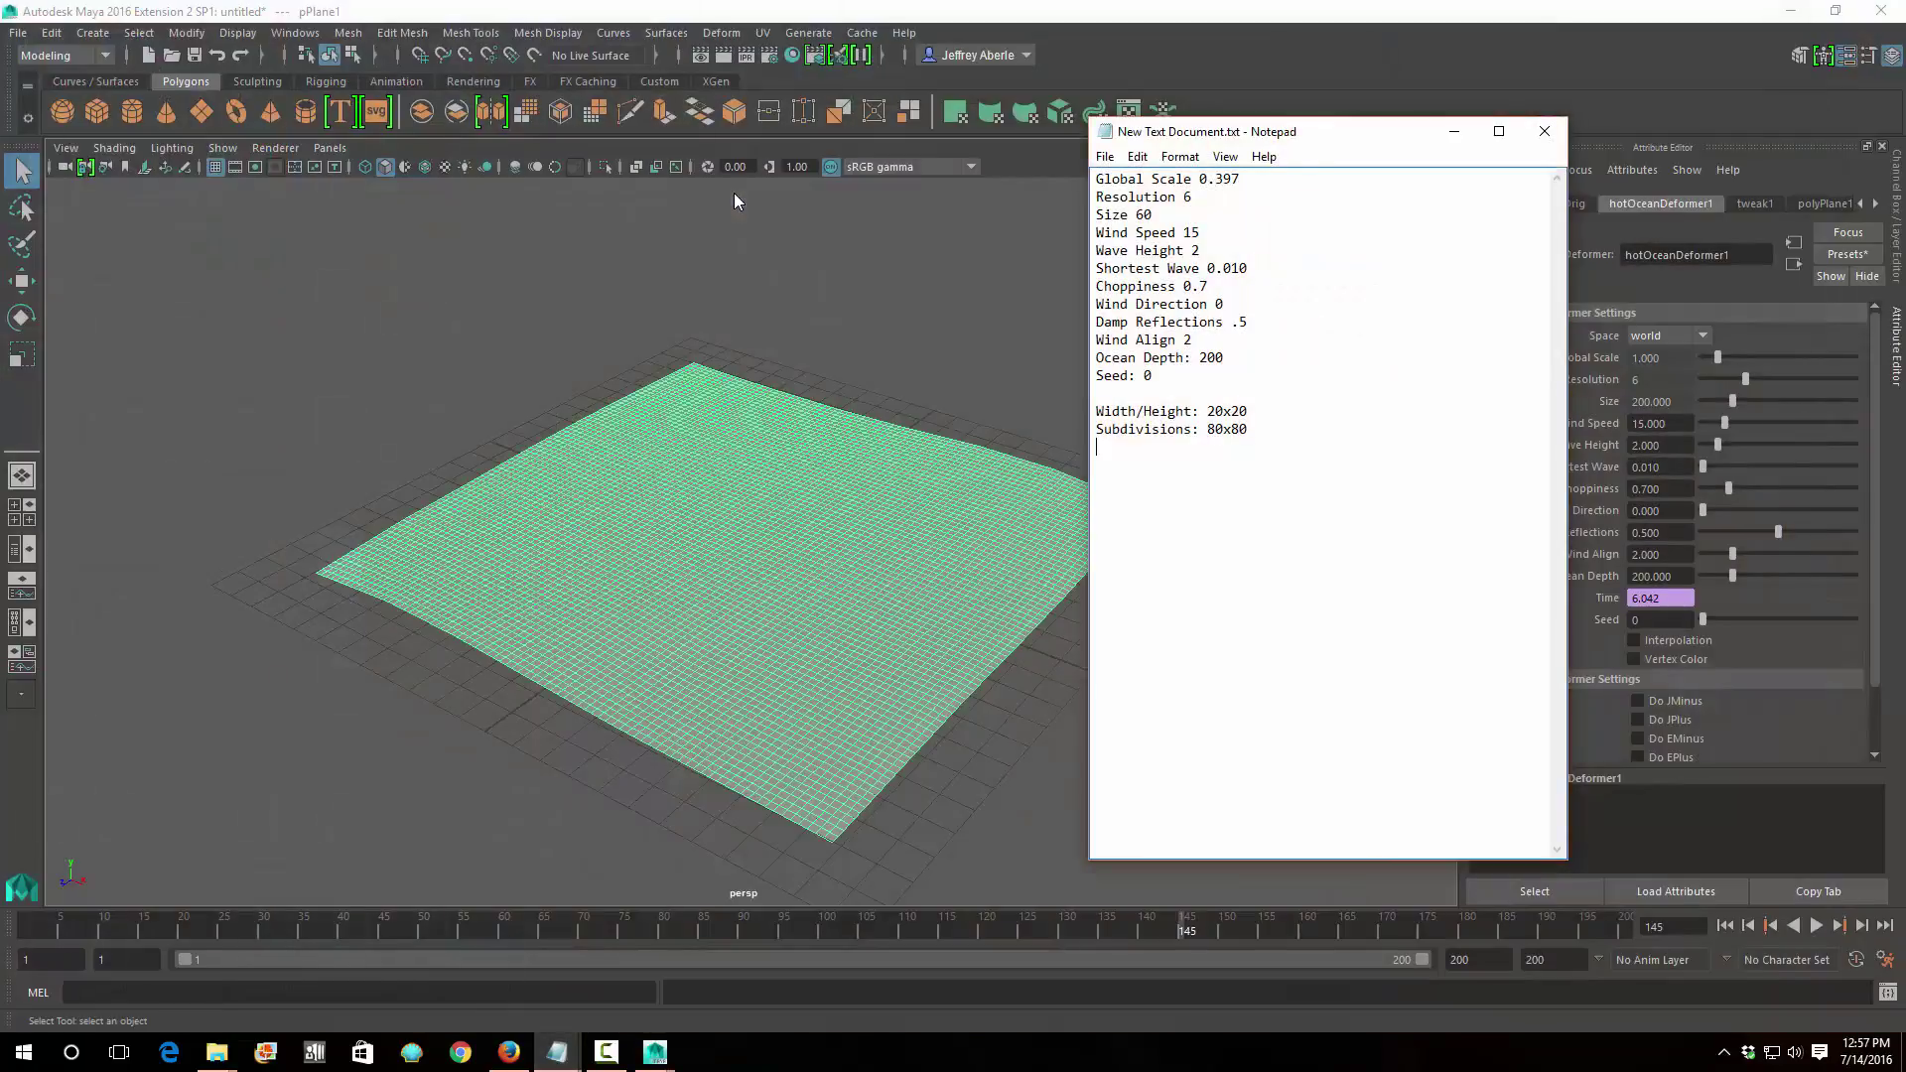
{"action": "key", "text": "alt+Tab"}
{"action": "key", "text": "super+Down"}
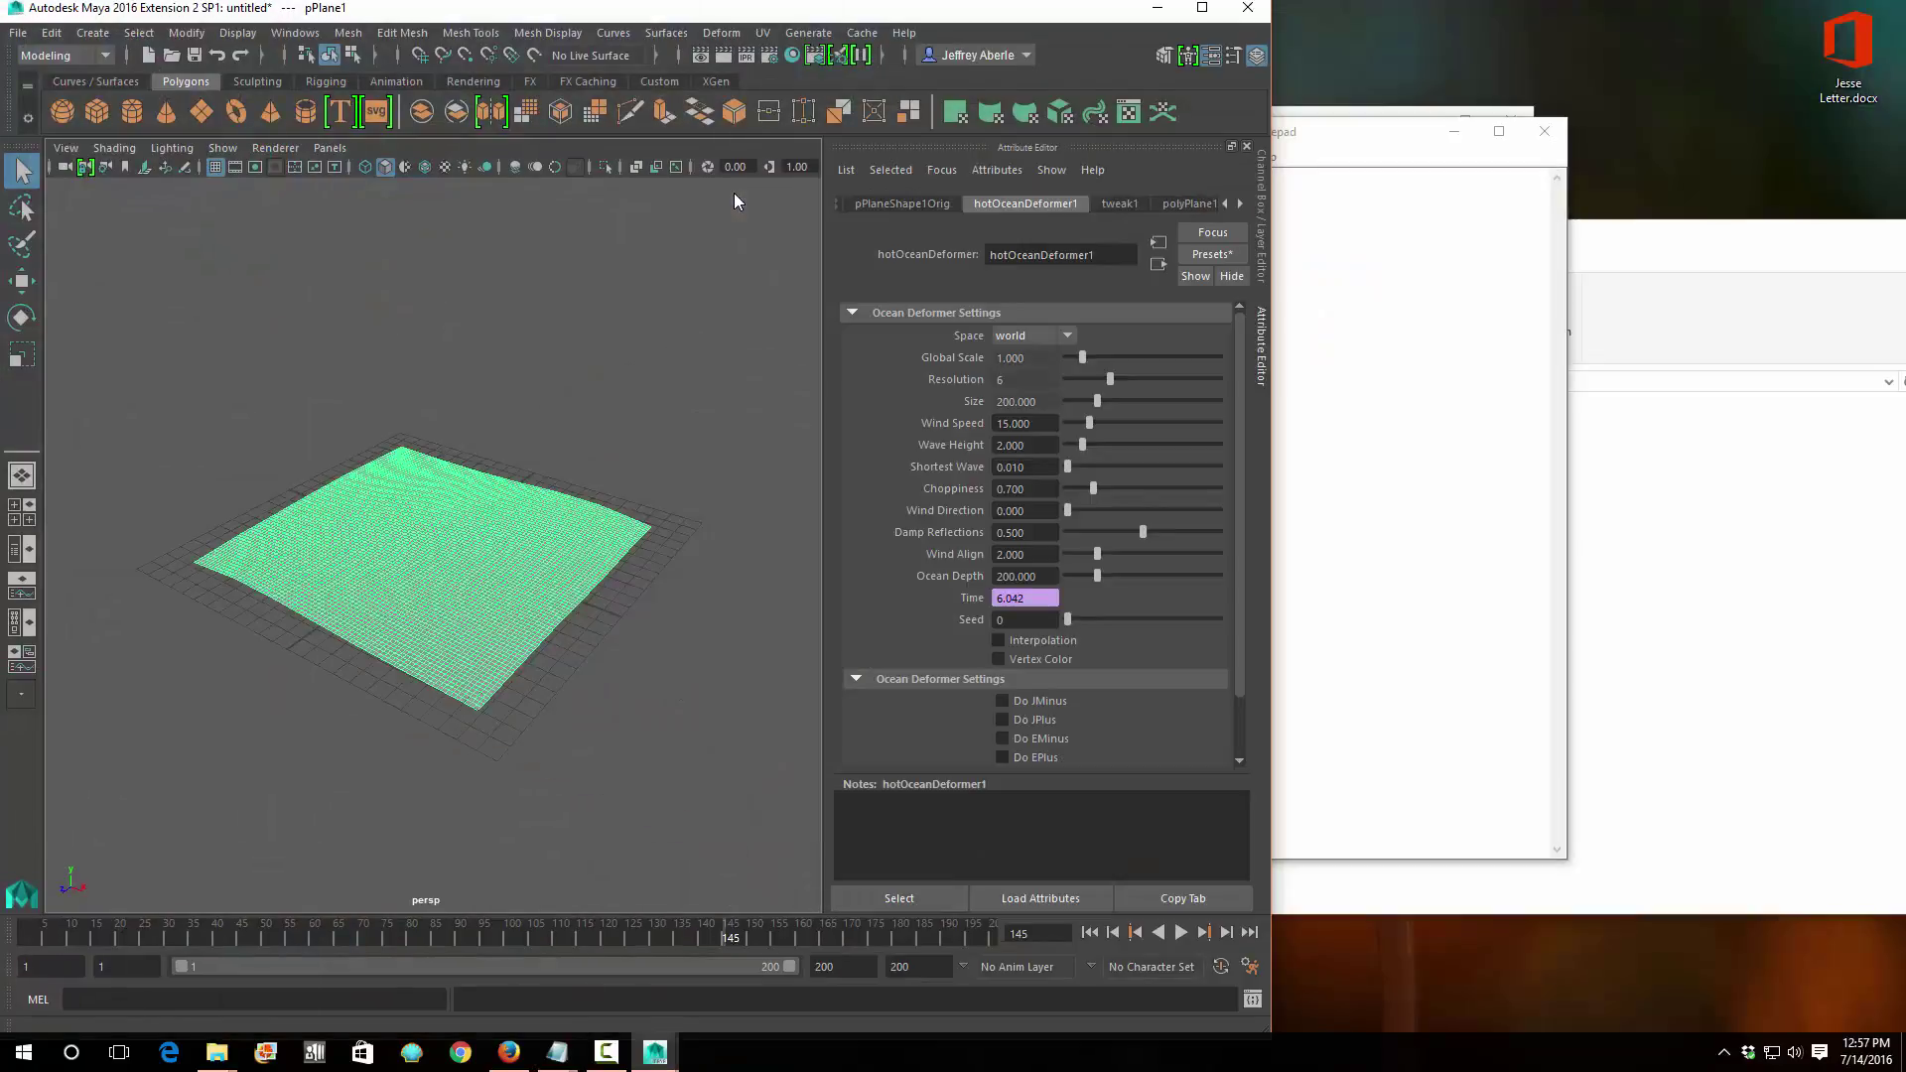
{"action": "left_click_drag", "start_coordinate": [1359, 142], "coordinate": [1549, 234]}
{"action": "key", "text": "alt+Tab"}
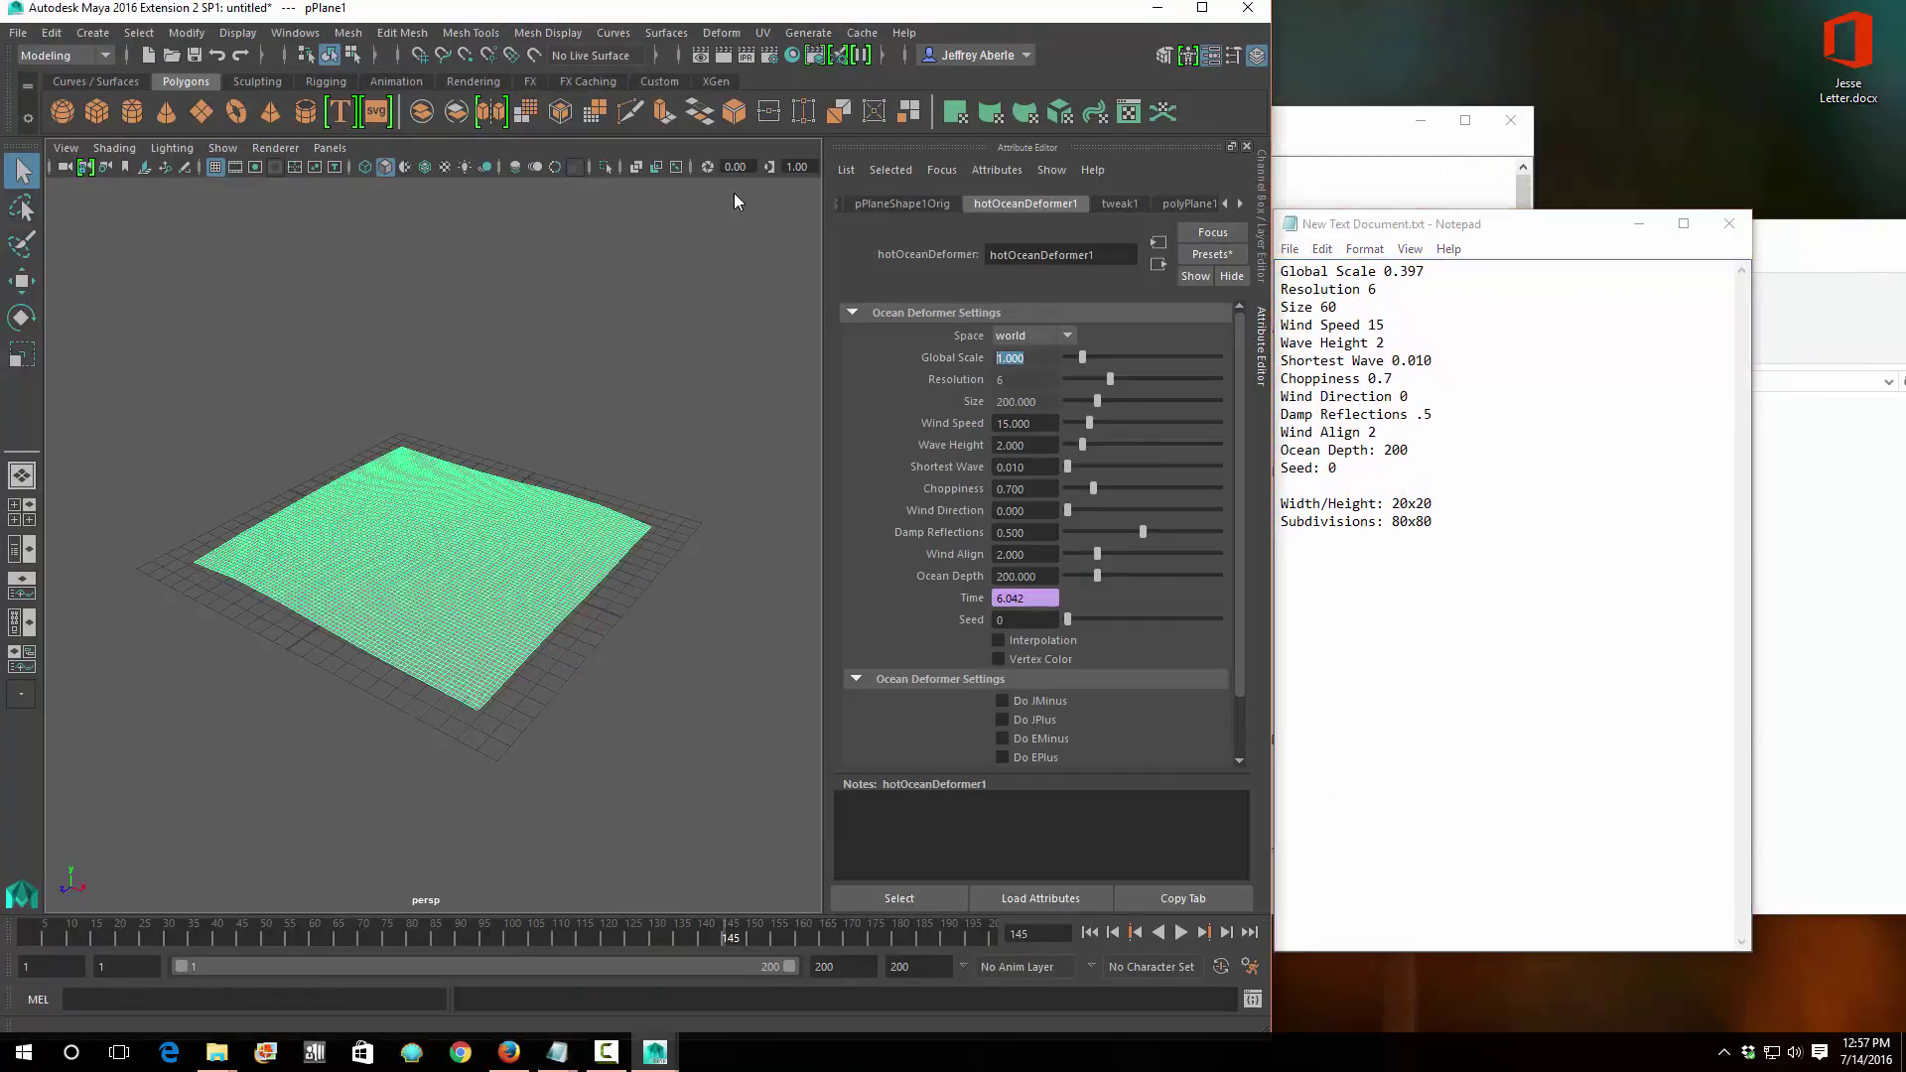
Set the ocean deformer's Global Scale to 0.397 and Size to 60, and check its other values against the notes.
{"action": "type", "text": ".397"}
{"action": "key", "text": "Tab"}
{"action": "key", "text": "Tab"}
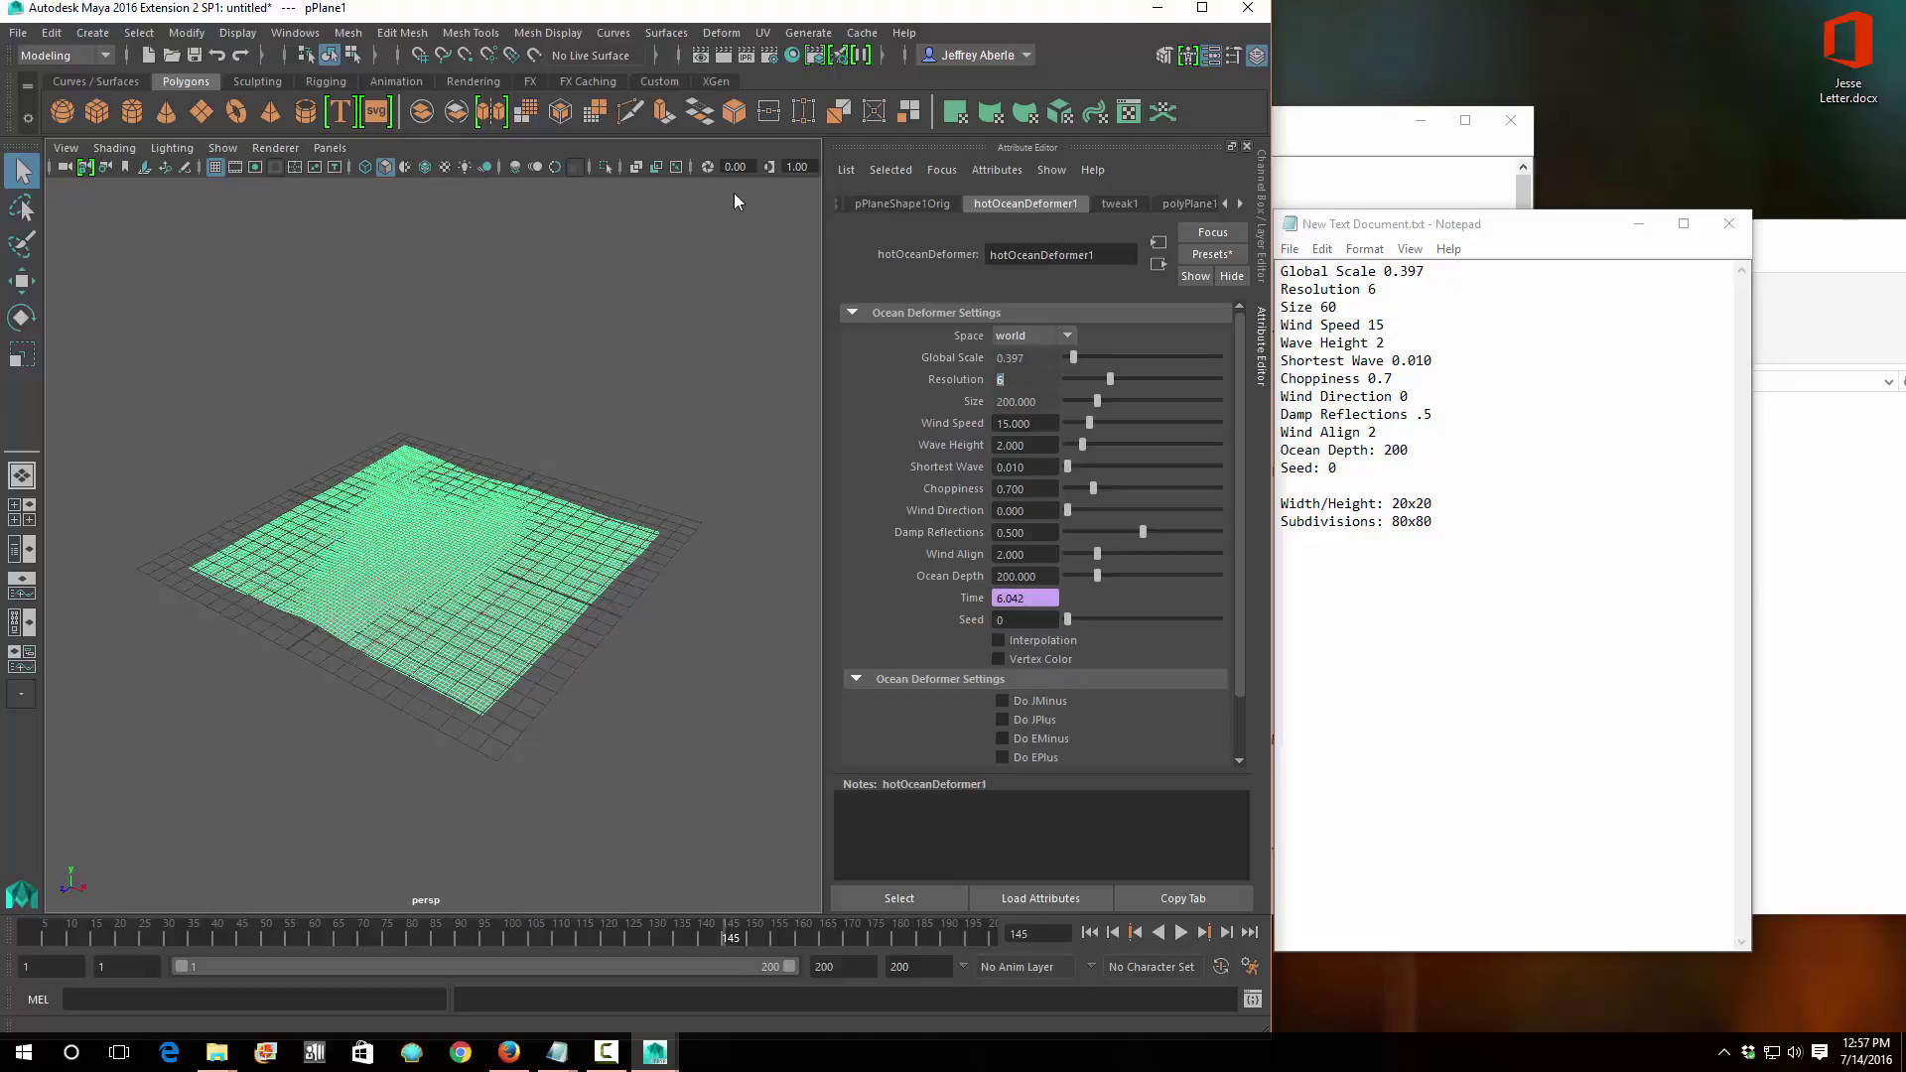
{"action": "type", "text": "60"}
{"action": "key", "text": "Tab"}
{"action": "key", "text": "Tab"}
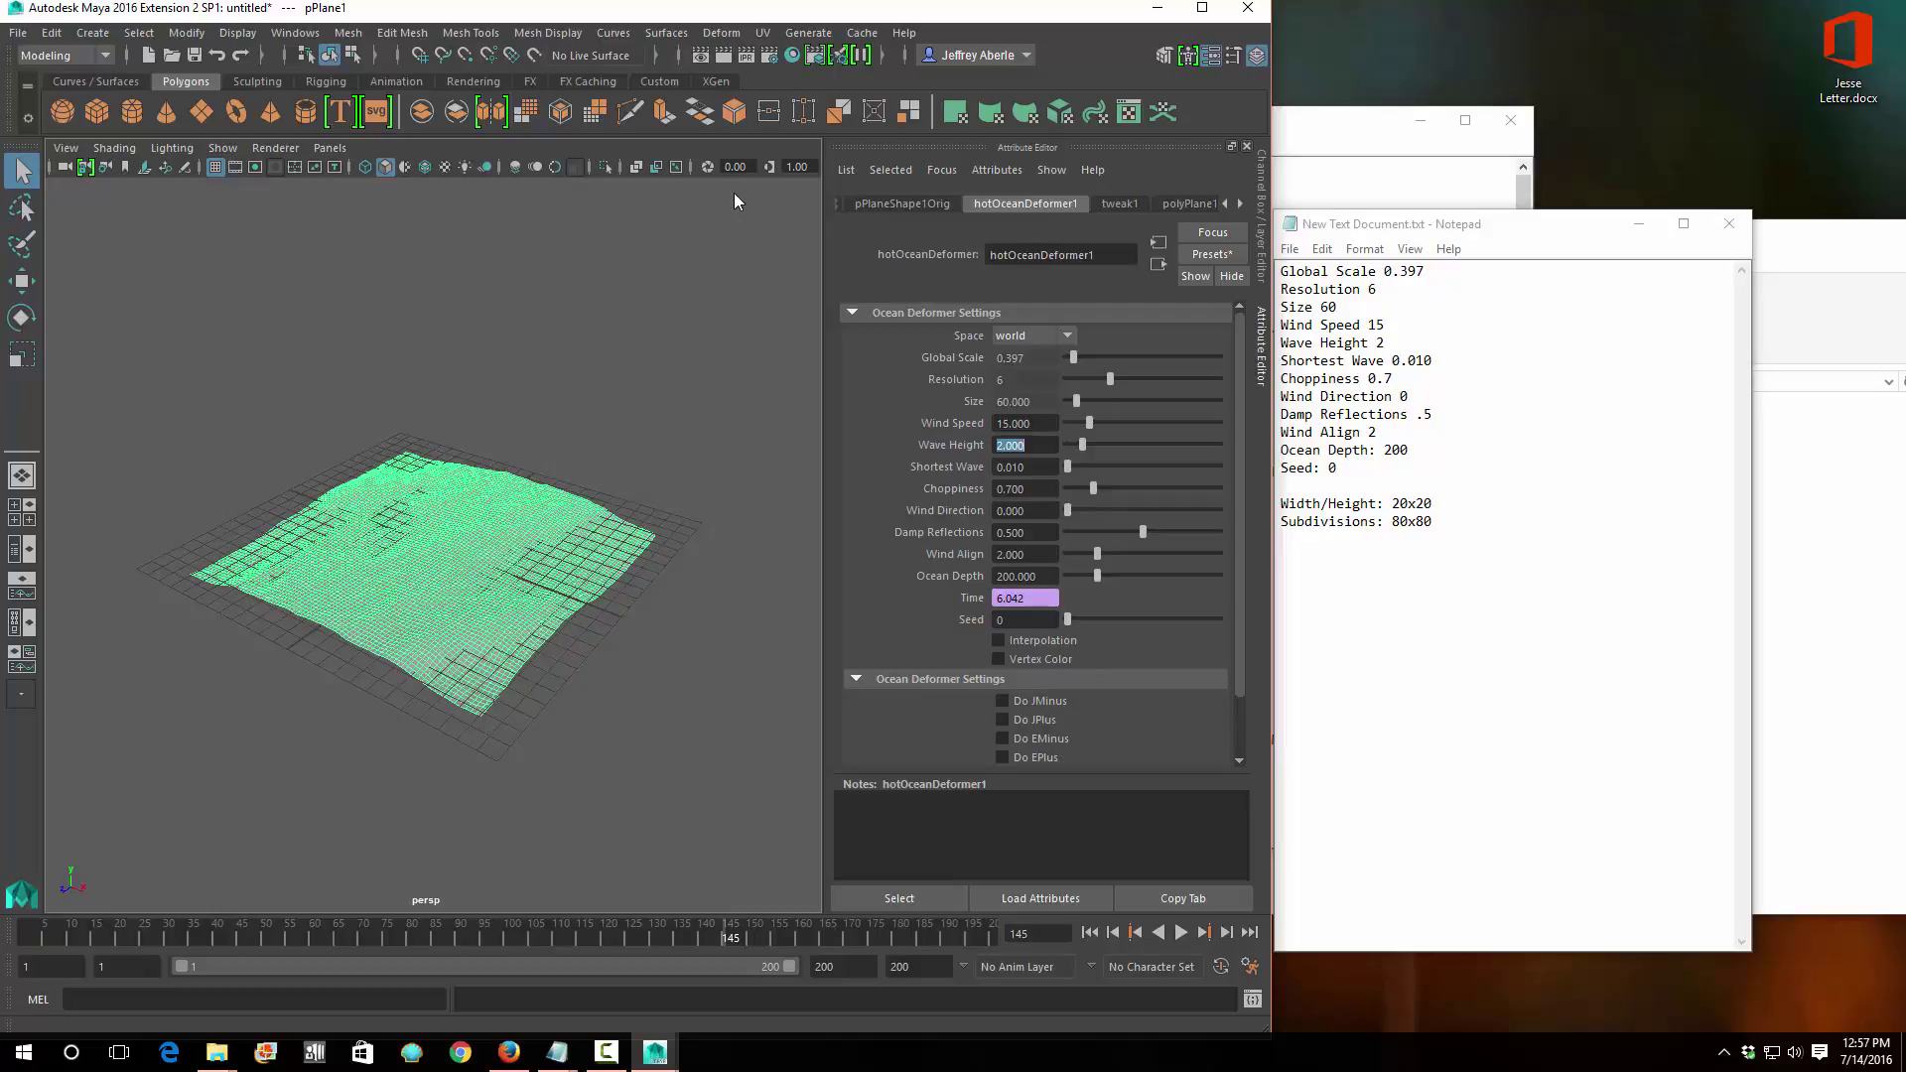
{"action": "key", "text": "Tab"}
{"action": "key", "text": "Tab"}
{"action": "key", "text": "Tab"}
{"action": "key", "text": "Tab"}
{"action": "key", "text": "Tab"}
{"action": "key", "text": "Tab"}
Widen the Maya window and play the animation to review the waves from another angle.
{"action": "left_click_drag", "start_coordinate": [1278, 481], "coordinate": [1826, 480]}
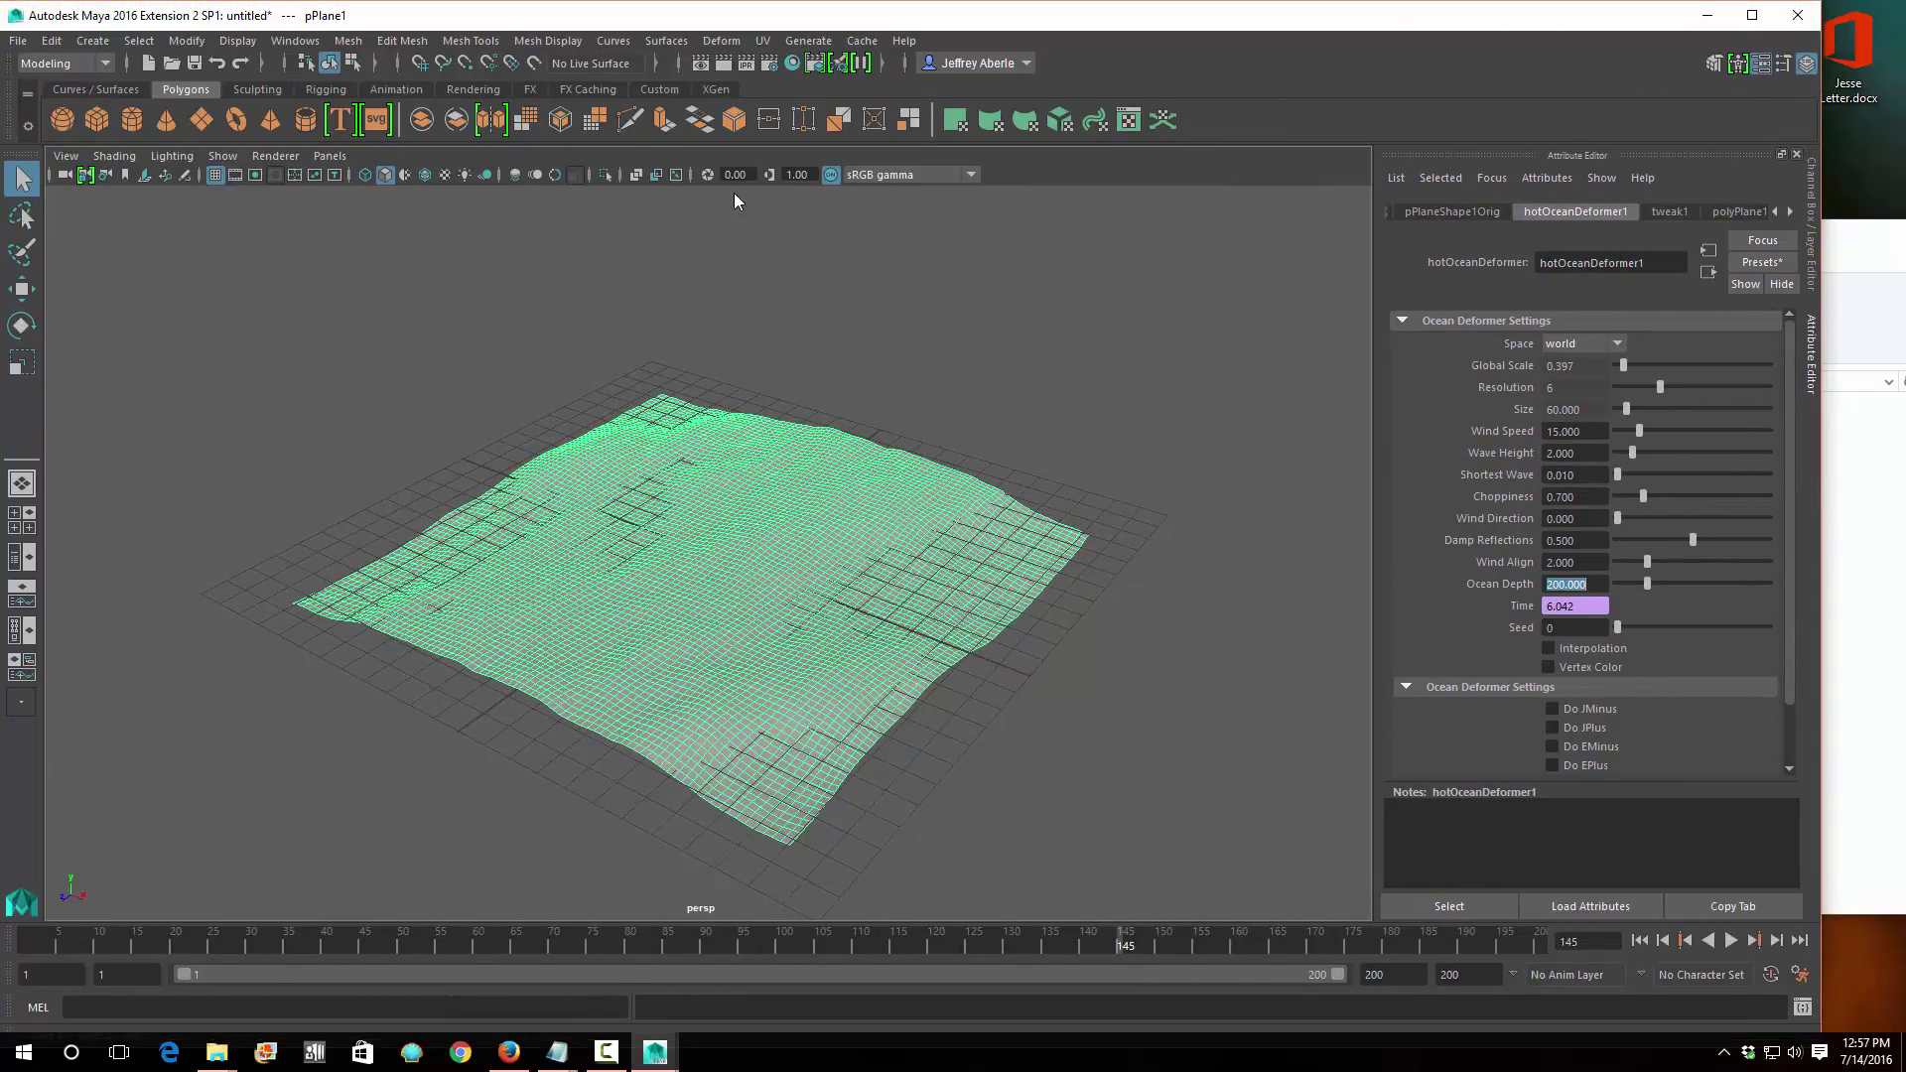
{"action": "key", "text": "alt+v"}
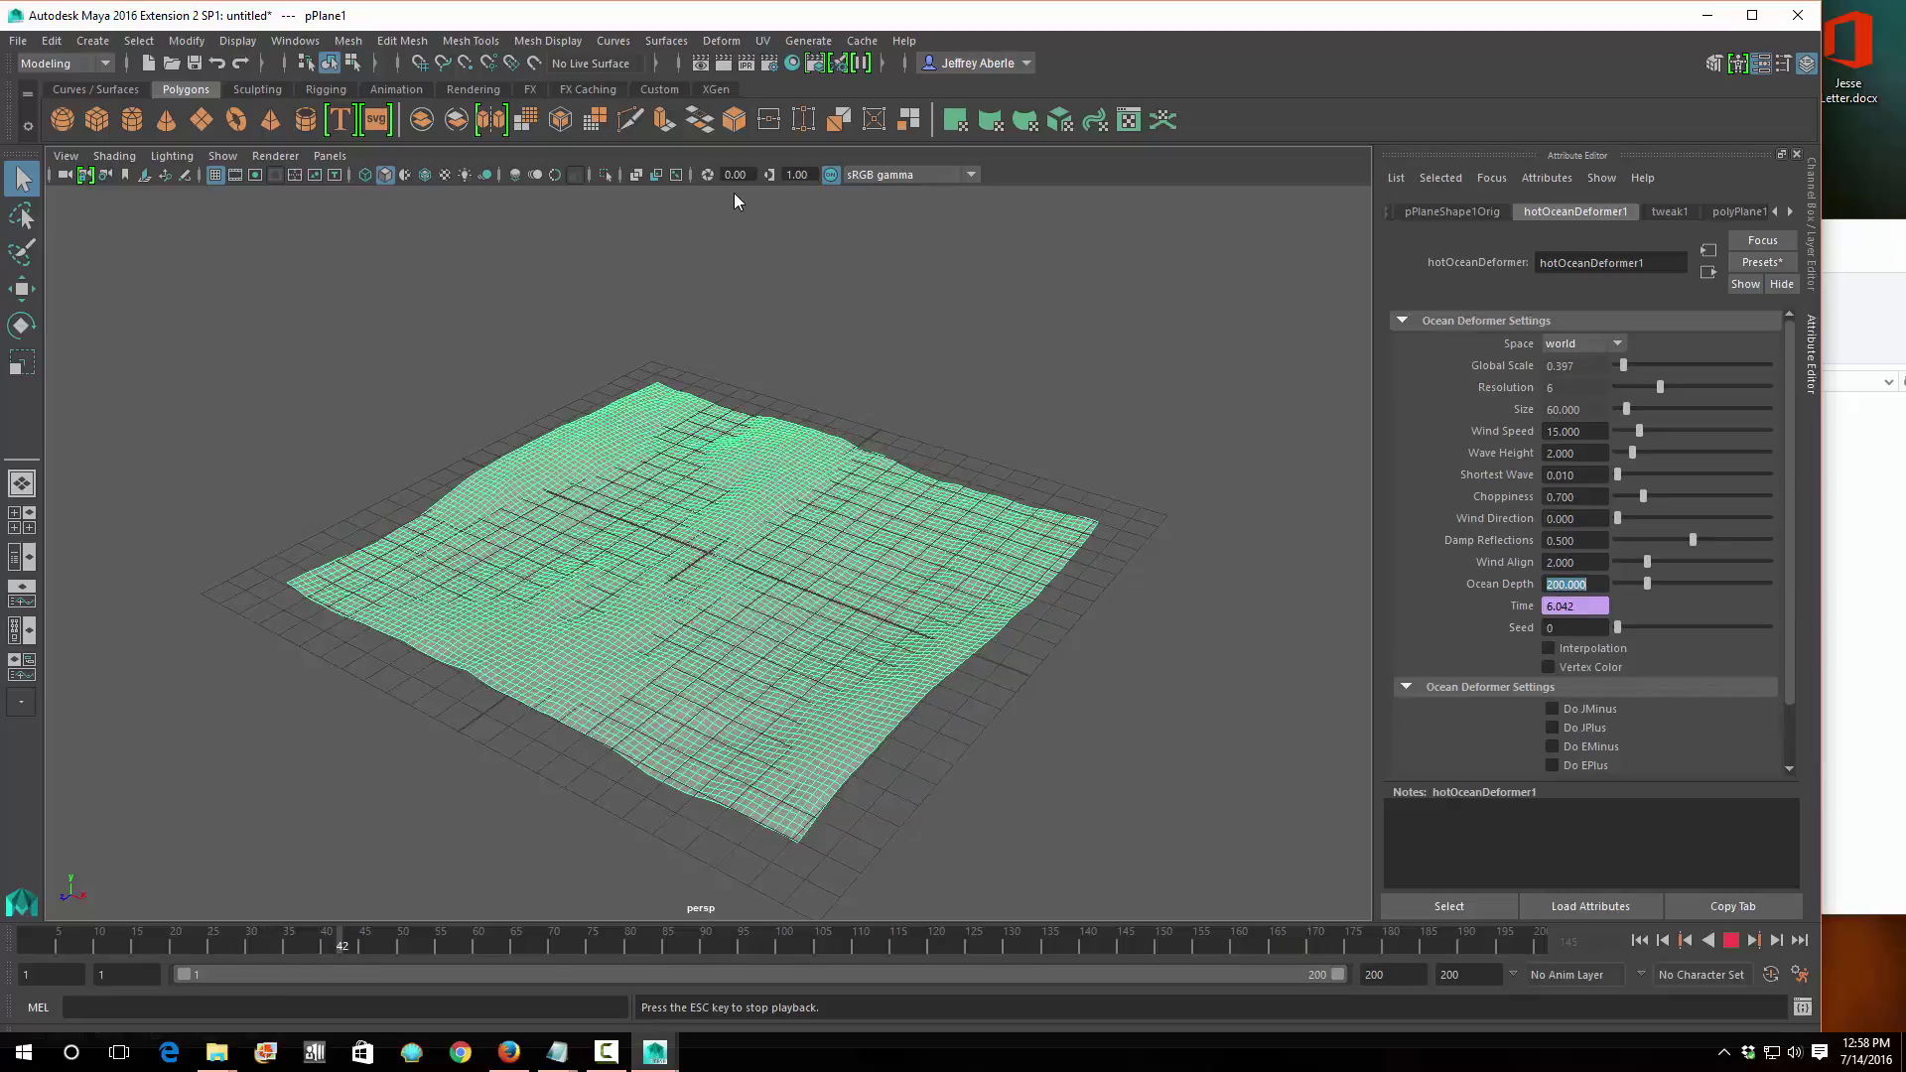
{"action": "key", "text": "bracketleft"}
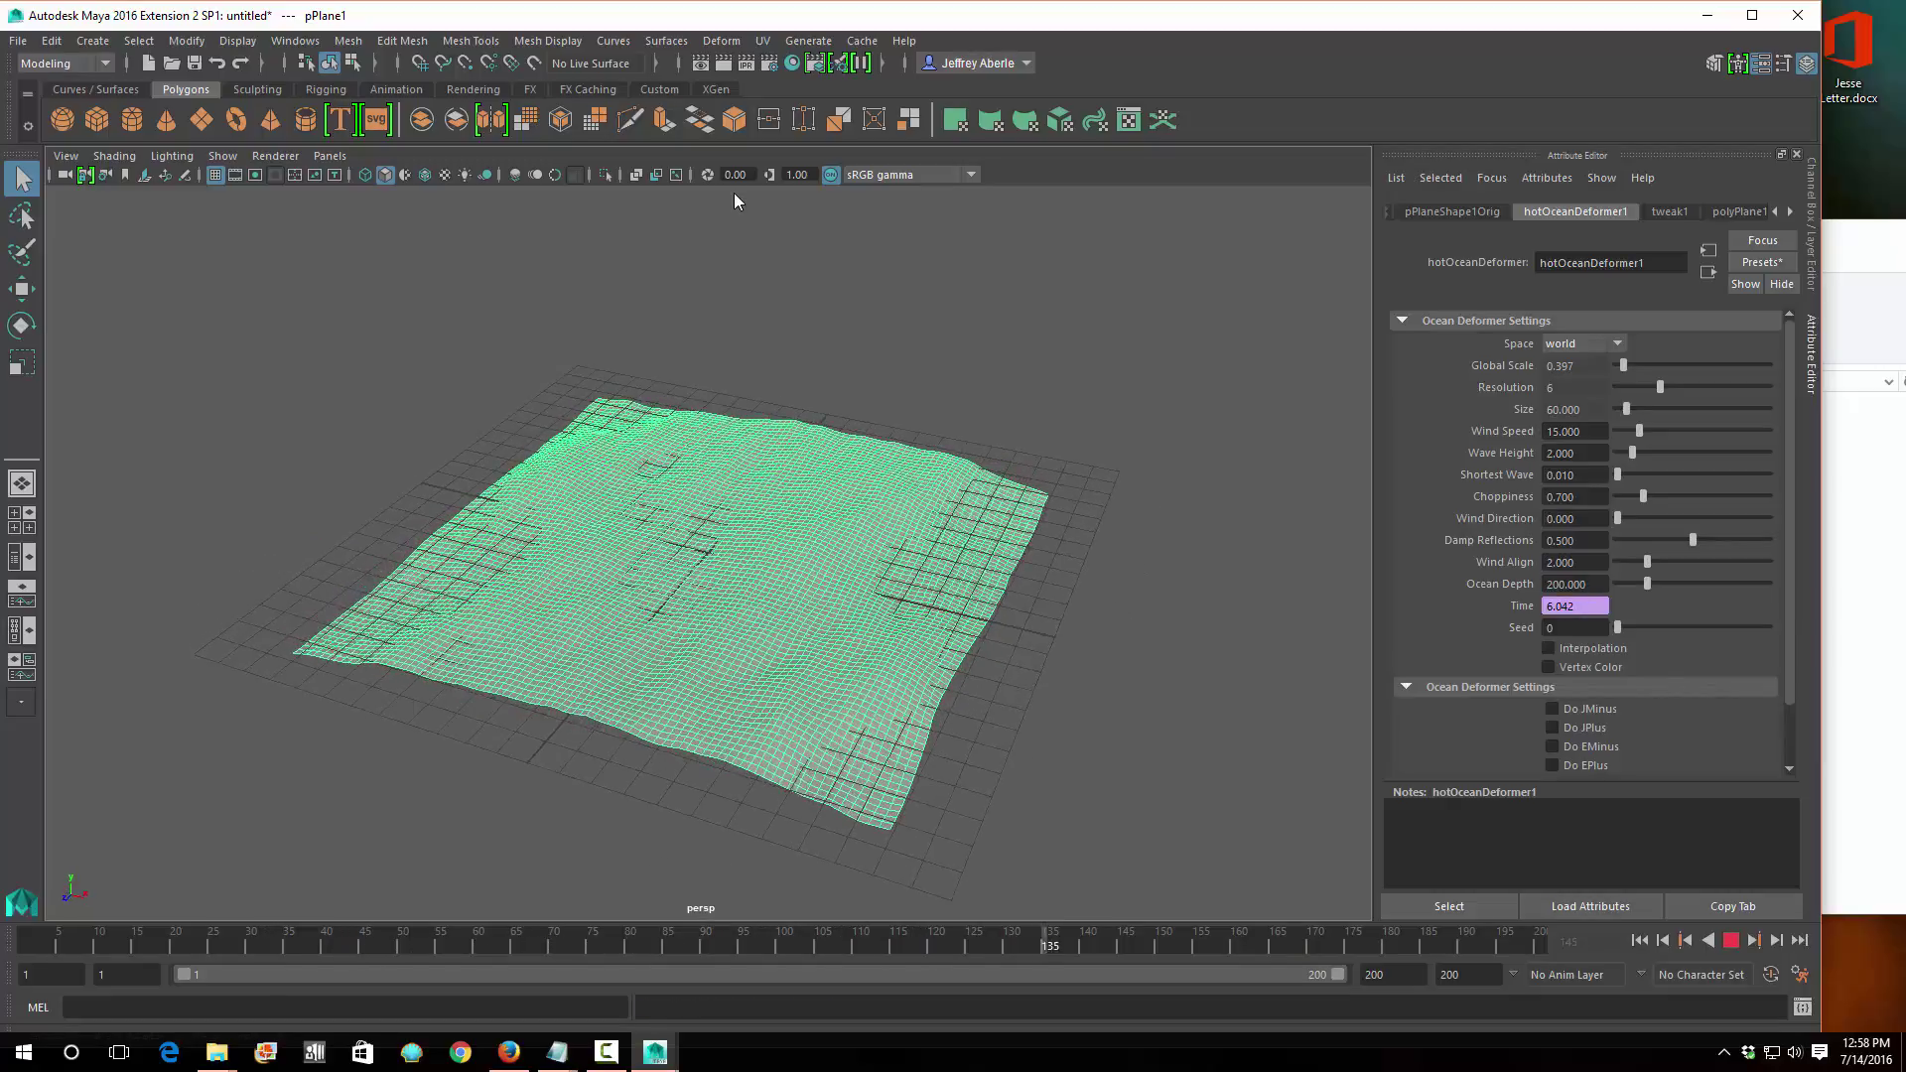
{"action": "key", "text": "Escape"}
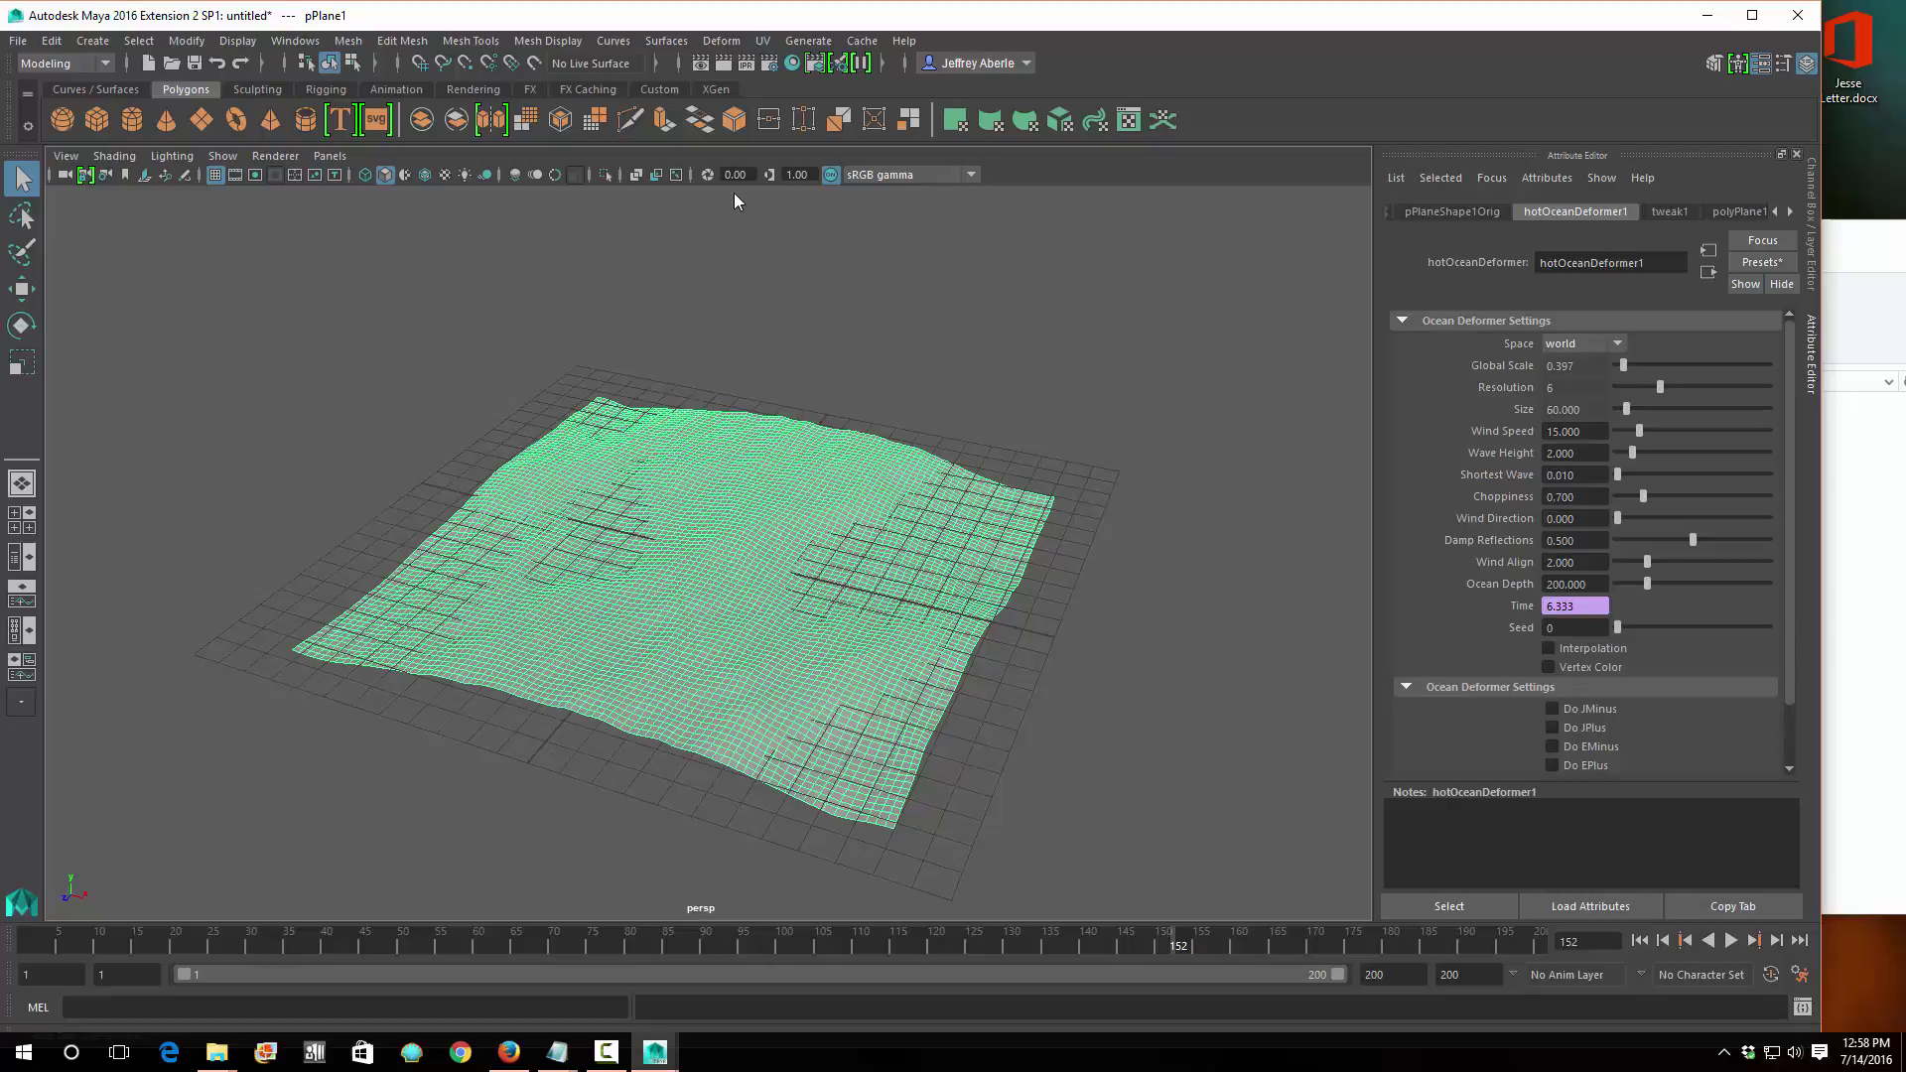
{"action": "left_click_drag", "start_coordinate": [734, 202], "coordinate": [734, 201], "text": "alt"}
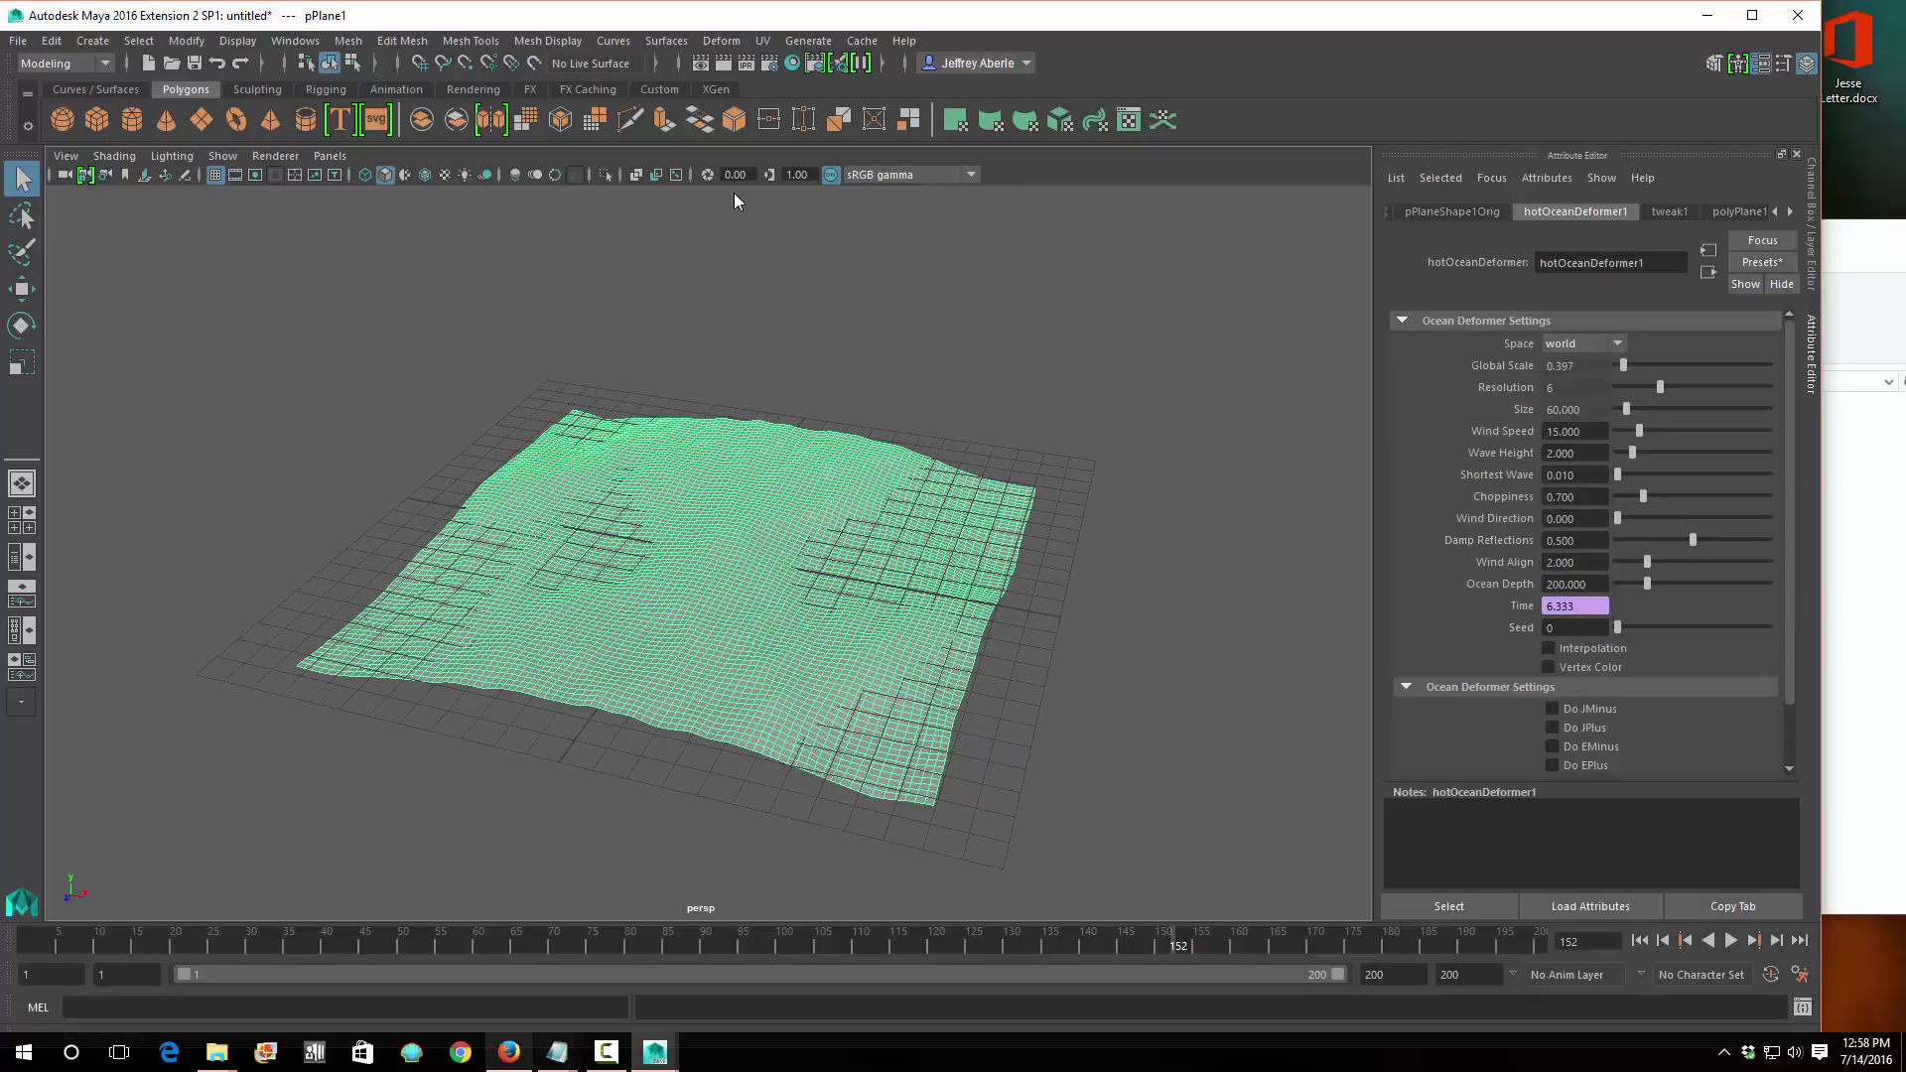
{"action": "mouse_move", "coordinate": [606, 1052]}
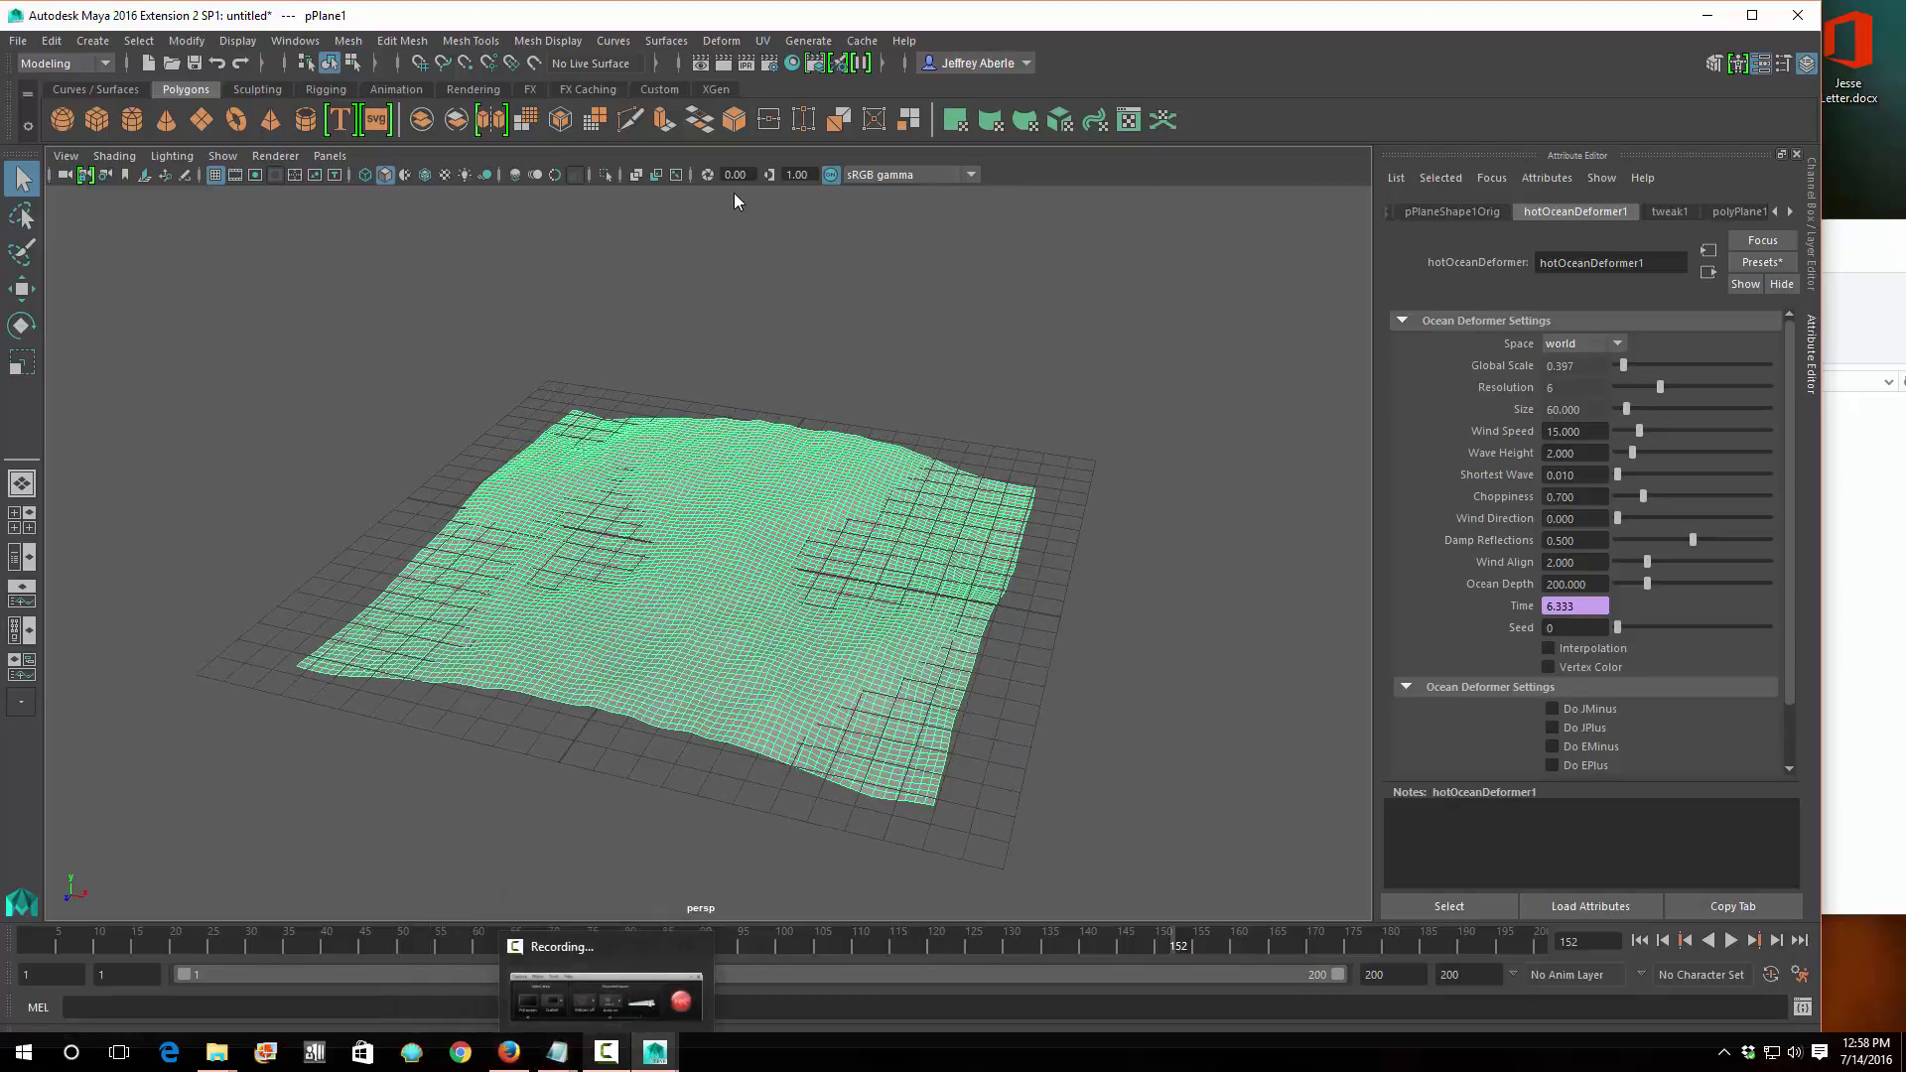